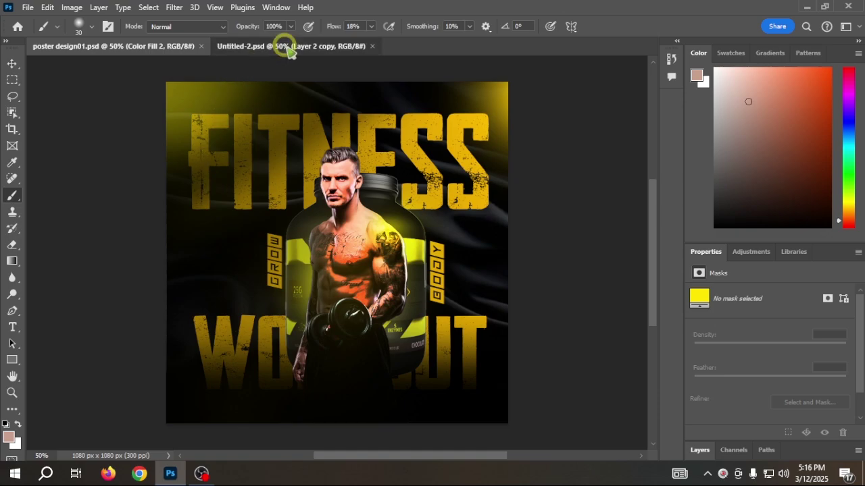
Step: Compare the two finished fitness posters in poster design01.psd and Untitled-2.psd as design references
{"action": "left_click", "coordinate": [282, 45]}
{"action": "left_click", "coordinate": [173, 46]}
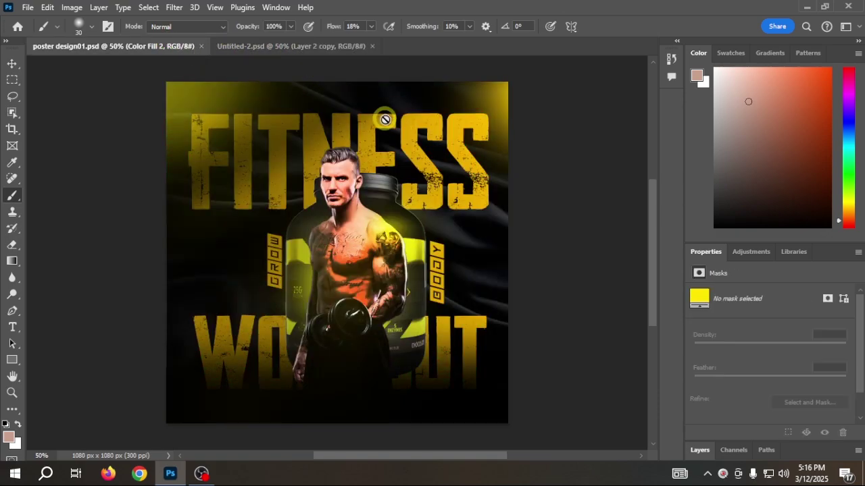
{"action": "scroll", "coordinate": [432, 144], "scroll_direction": "down", "scroll_amount": 2}
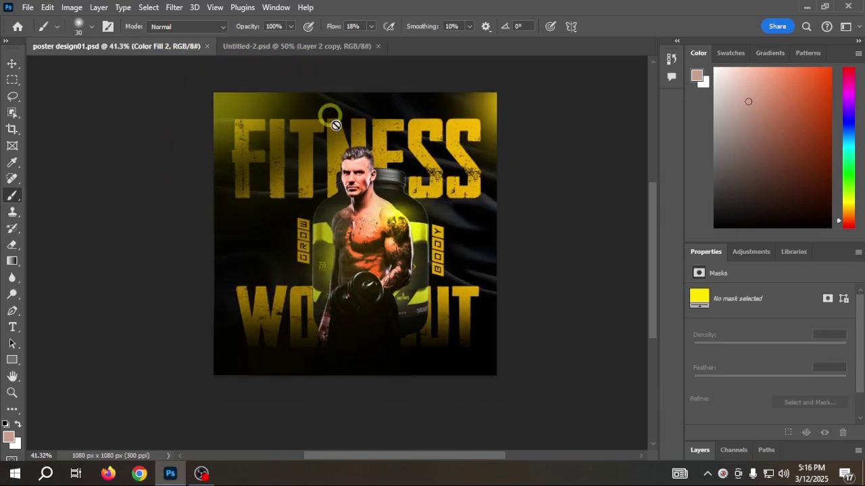
{"action": "scroll", "coordinate": [362, 162], "scroll_direction": "up", "scroll_amount": 5}
{"action": "scroll", "coordinate": [381, 161], "scroll_direction": "down", "scroll_amount": 2}
{"action": "left_click", "coordinate": [302, 47]}
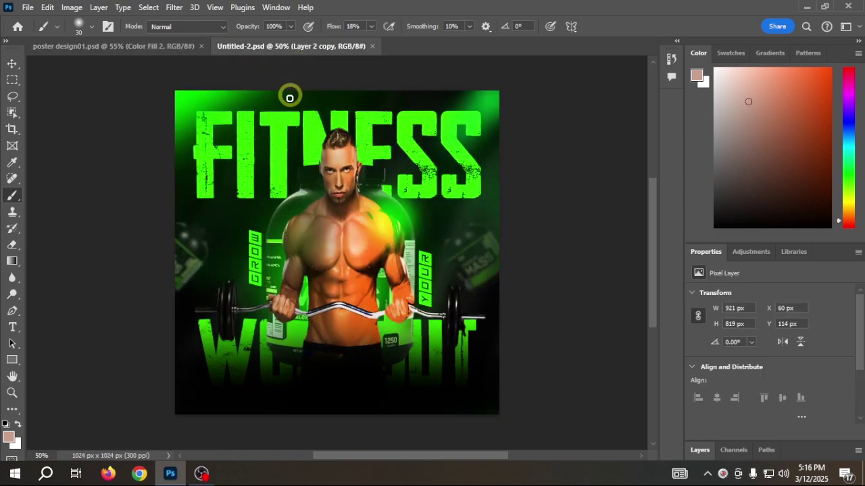
{"action": "scroll", "coordinate": [392, 159], "scroll_direction": "down", "scroll_amount": 2}
{"action": "scroll", "coordinate": [399, 166], "scroll_direction": "up", "scroll_amount": 2}
{"action": "scroll", "coordinate": [401, 169], "scroll_direction": "down", "scroll_amount": 3}
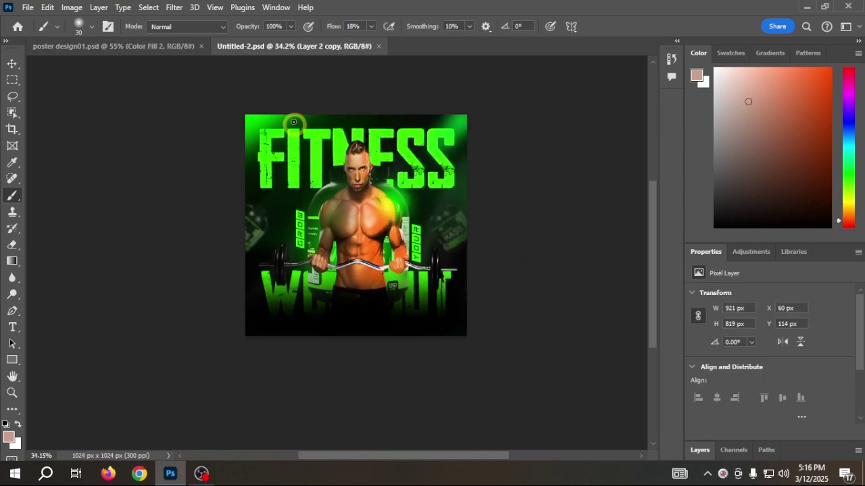
{"action": "left_click", "coordinate": [162, 47]}
{"action": "left_click", "coordinate": [223, 47]}
{"action": "left_click", "coordinate": [179, 47]}
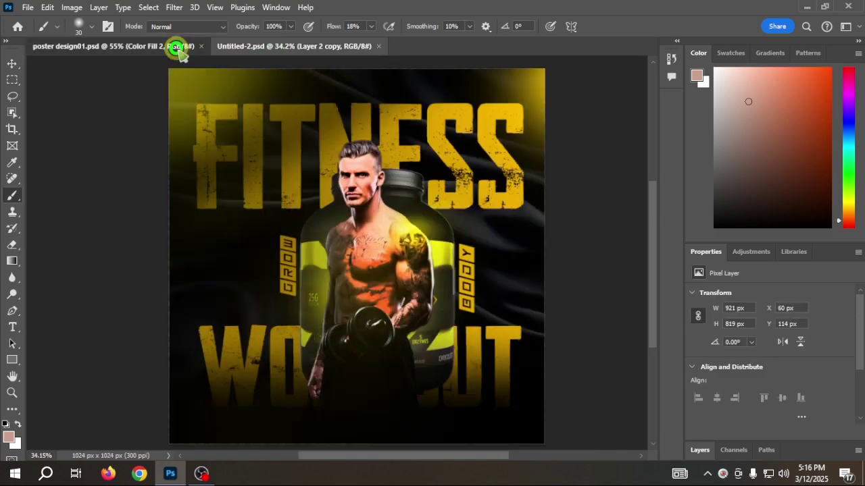
{"action": "scroll", "coordinate": [278, 203], "scroll_direction": "down", "scroll_amount": 1}
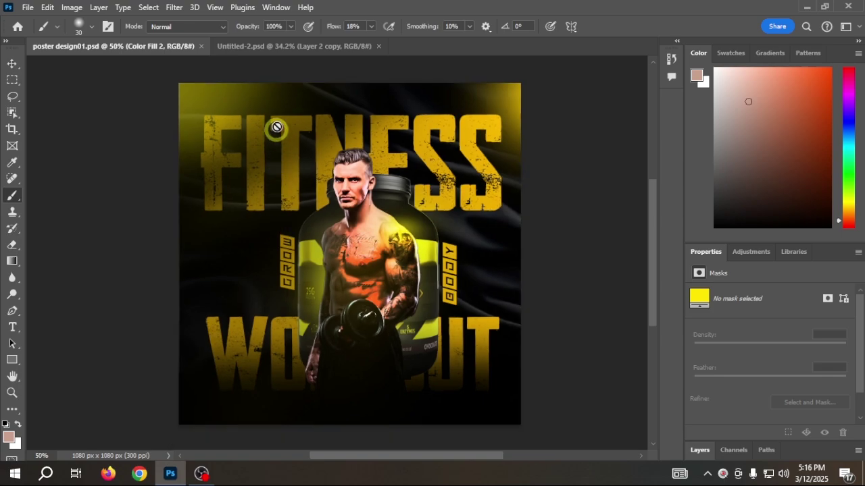
{"action": "left_click", "coordinate": [303, 48]}
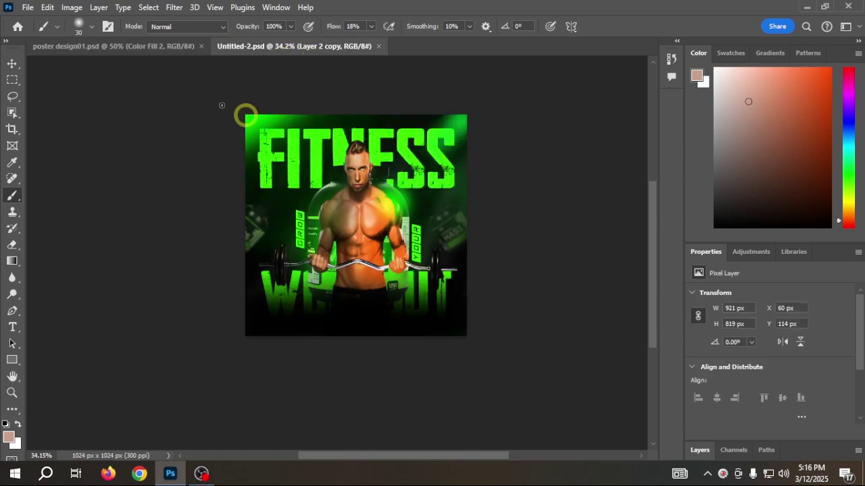
{"action": "left_click", "coordinate": [144, 47]}
{"action": "scroll", "coordinate": [308, 151], "scroll_direction": "up", "scroll_amount": 1}
{"action": "scroll", "coordinate": [190, 123], "scroll_direction": "down", "scroll_amount": 1}
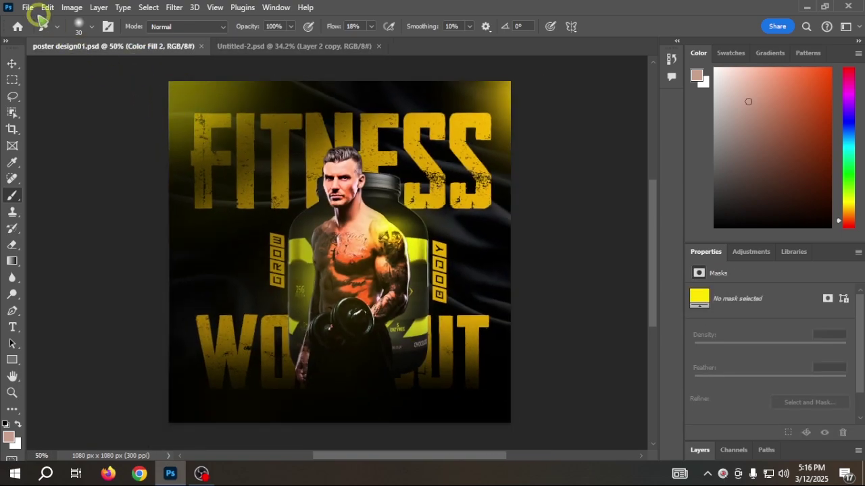
Step: Set up a new document 1024 pixels wide and 1024 pixels high at 300 pixels per inch
{"action": "left_click", "coordinate": [27, 7]}
{"action": "left_click", "coordinate": [55, 25]}
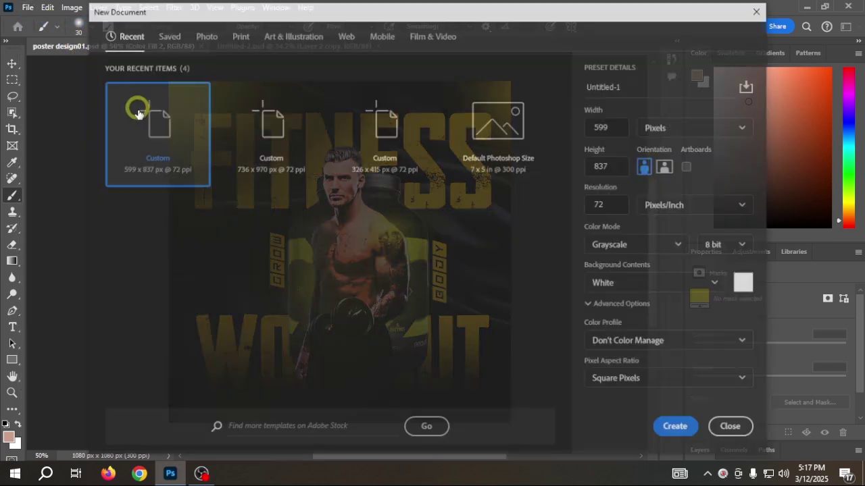
{"action": "left_click", "coordinate": [617, 125]}
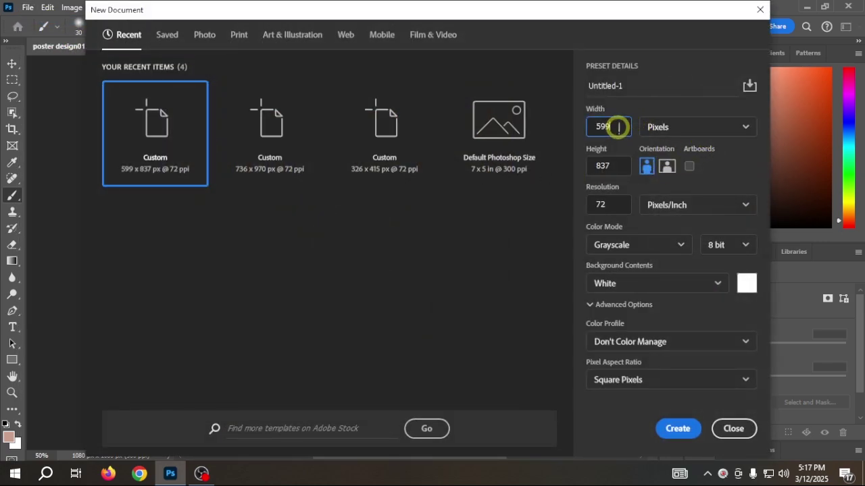
{"action": "key", "text": "BackSpace"}
{"action": "type", "text": "1024"}
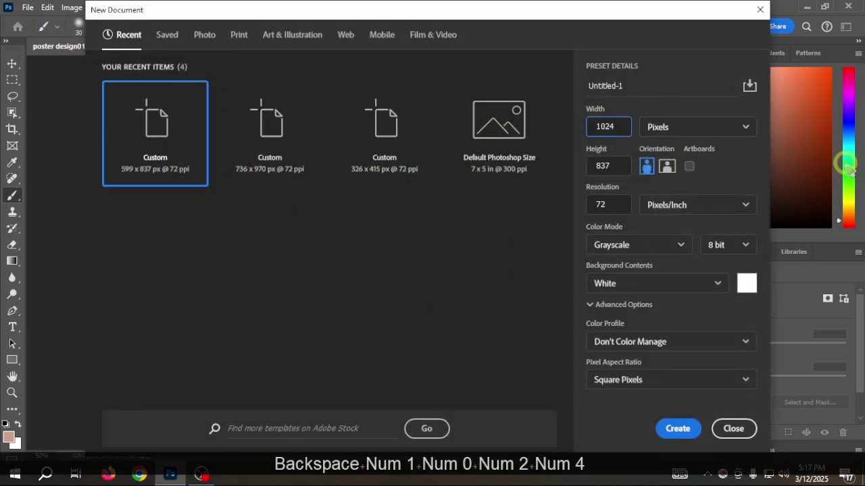
{"action": "left_click", "coordinate": [601, 163]}
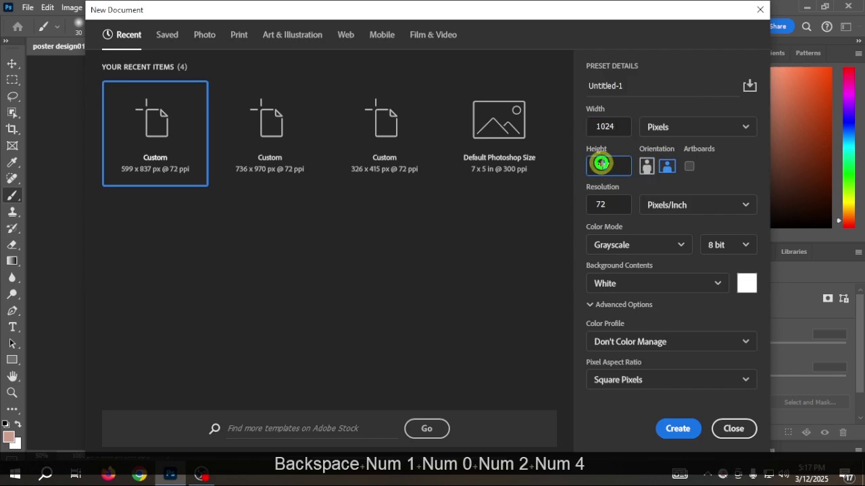
{"action": "double_click", "coordinate": [611, 164]}
{"action": "type", "text": "1024"}
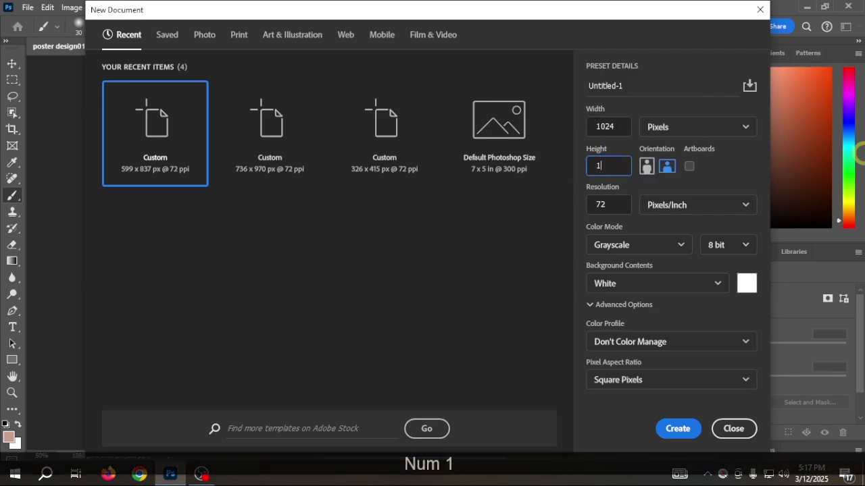
{"action": "left_click", "coordinate": [611, 203]}
{"action": "type", "text": "300"}
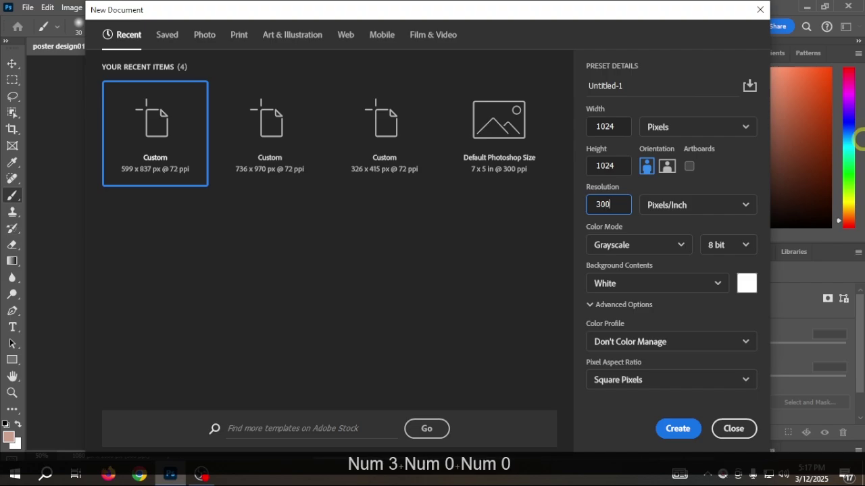
Step: Name the new document "poster design", set its color mode to RGB Color and create it
{"action": "left_click", "coordinate": [643, 85]}
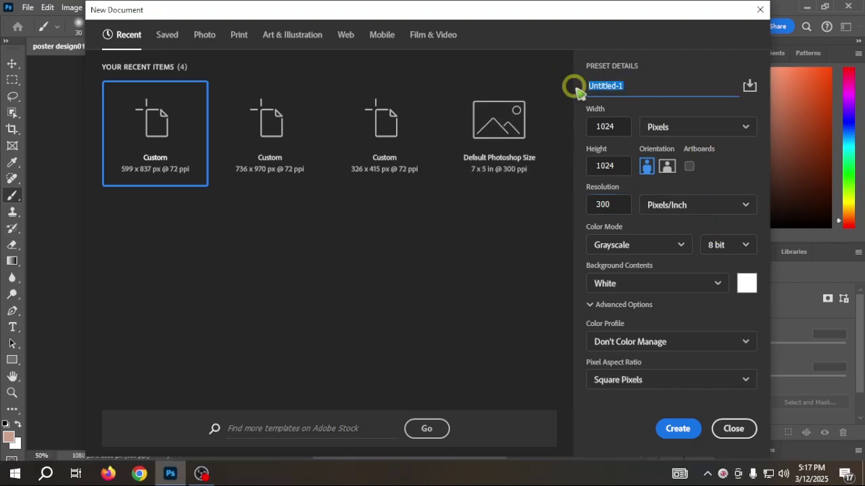
{"action": "key", "text": "BackSpace"}
{"action": "type", "text": "poster"}
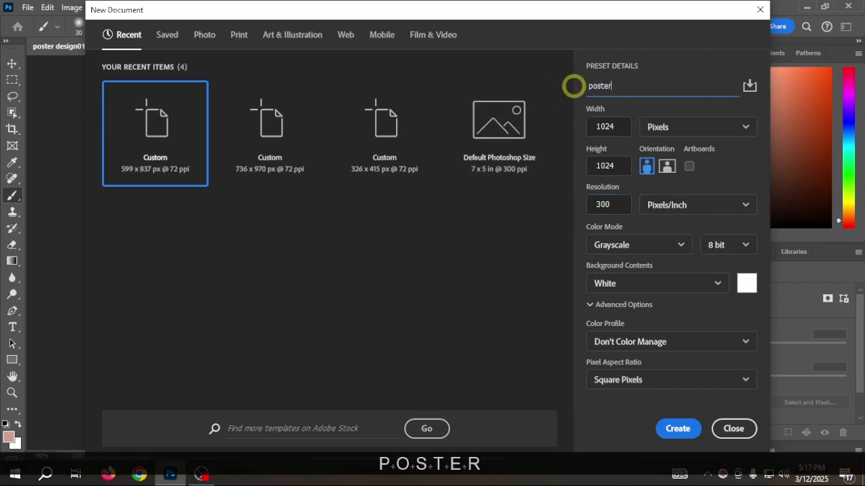
{"action": "type", "text": " design"}
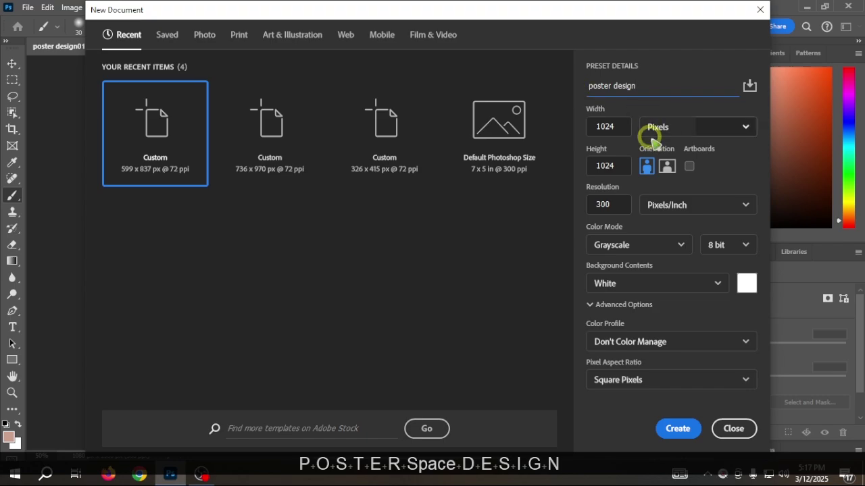
{"action": "left_click", "coordinate": [643, 246]}
{"action": "left_click", "coordinate": [626, 311]}
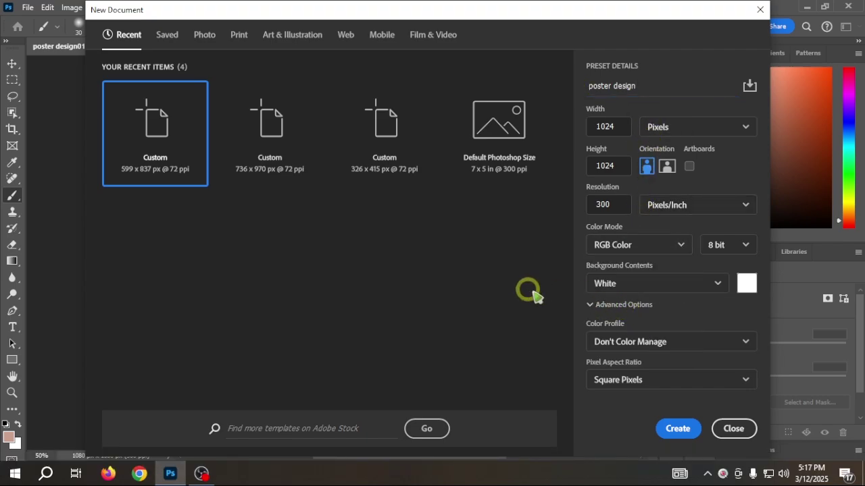
{"action": "left_click", "coordinate": [676, 430]}
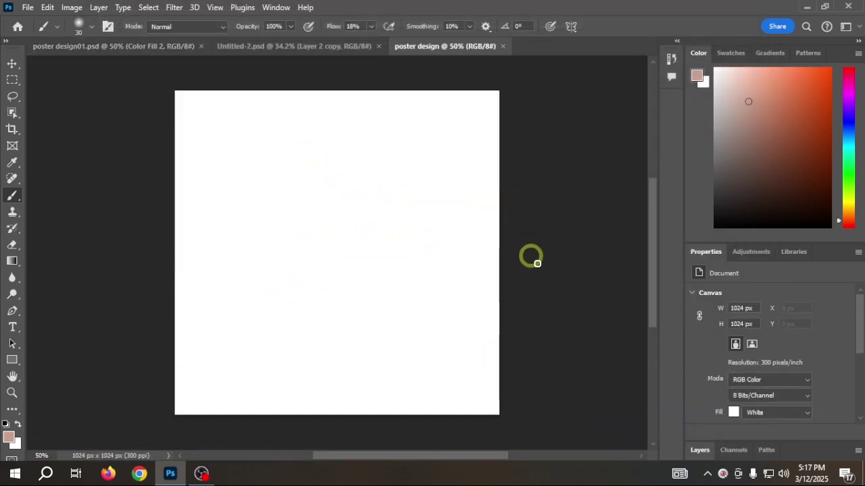
Step: Detach the Layers panel from its group and dock it in the collapsed icon strip beside the canvas
{"action": "left_click", "coordinate": [698, 451]}
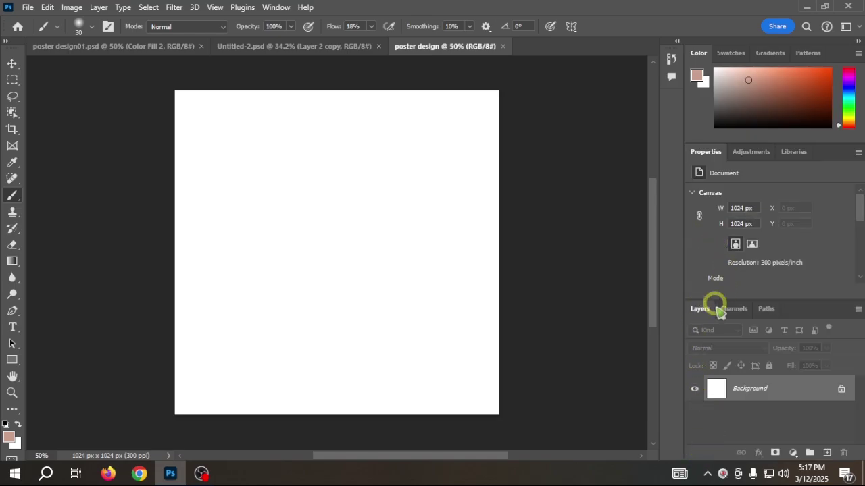
{"action": "left_click_drag", "start_coordinate": [700, 311], "coordinate": [673, 91]}
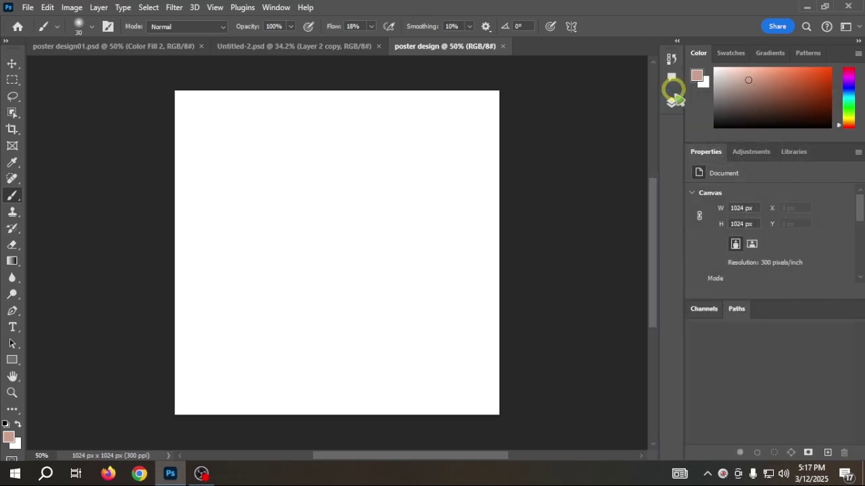
{"action": "scroll", "coordinate": [479, 200], "scroll_direction": "up", "scroll_amount": 1}
{"action": "scroll", "coordinate": [479, 216], "scroll_direction": "down", "scroll_amount": 2}
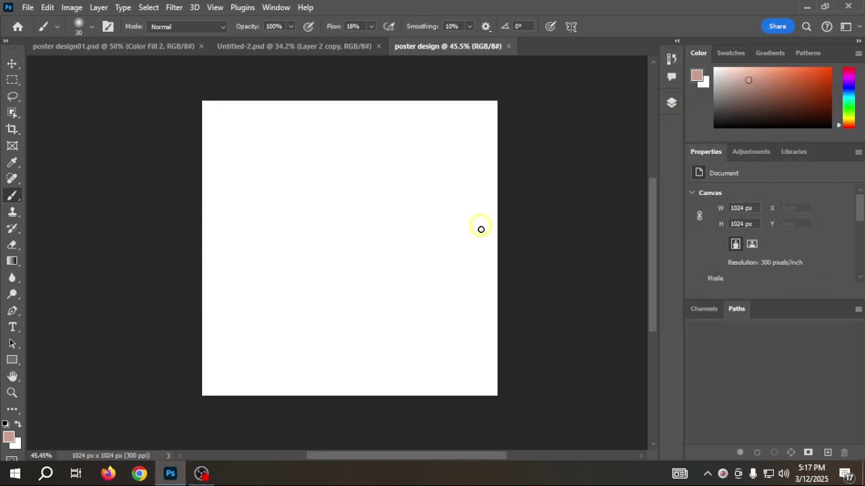
{"action": "left_click_drag", "start_coordinate": [414, 322], "coordinate": [345, 304]}
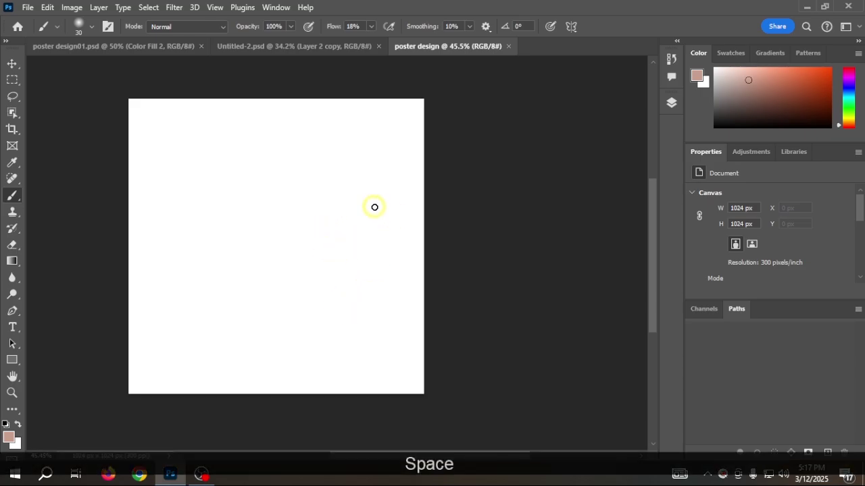
Step: Review both finished fitness posters once more and return to the blank poster design document
{"action": "left_click", "coordinate": [158, 46]}
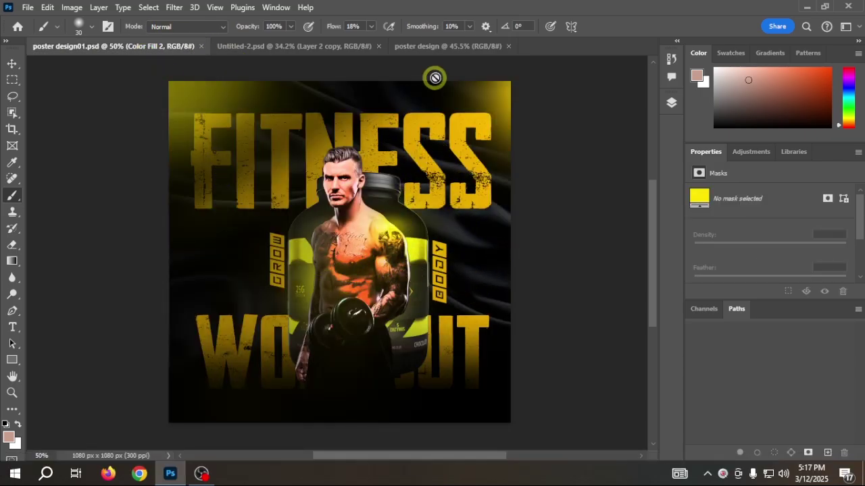
{"action": "left_click", "coordinate": [309, 48]}
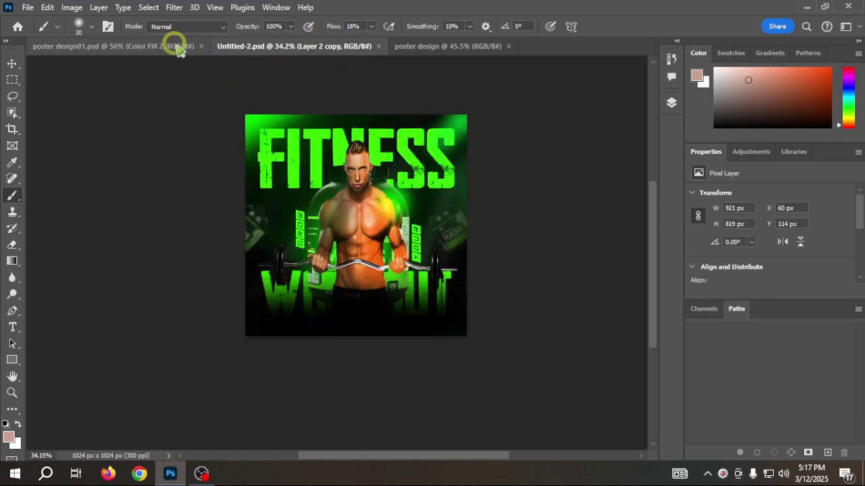
{"action": "left_click", "coordinate": [169, 46]}
{"action": "left_click", "coordinate": [454, 46]}
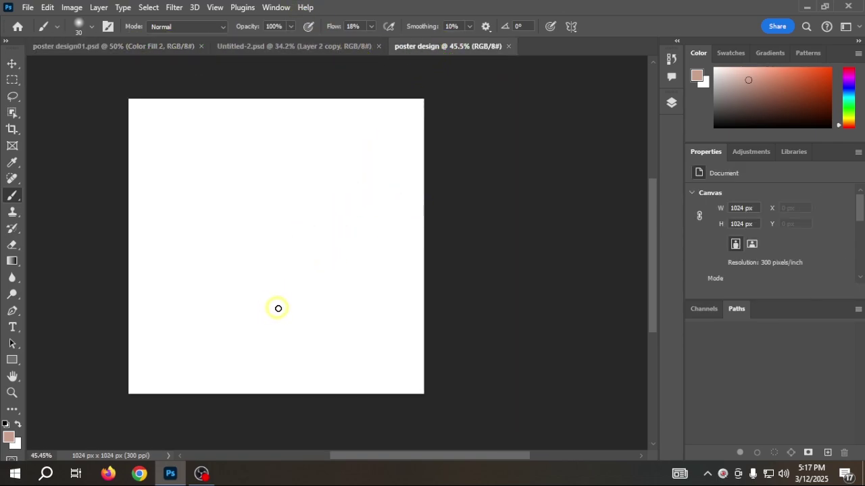
{"action": "key", "text": "ctrl+plus"}
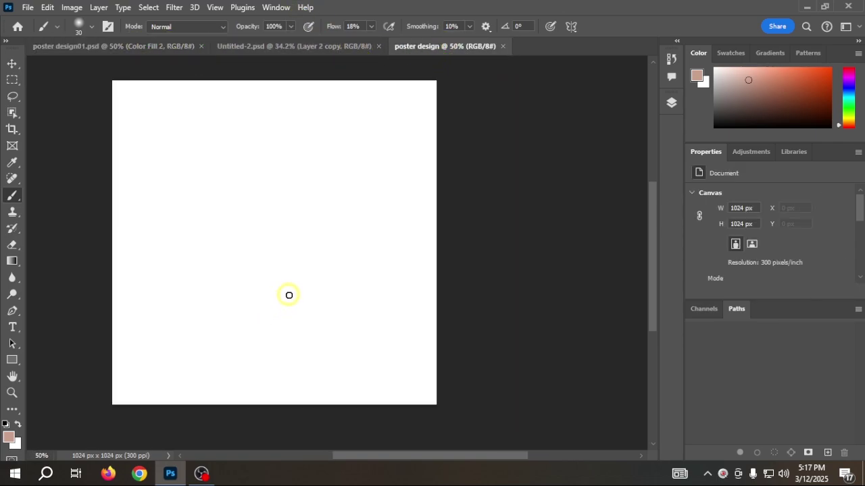
Step: Switch to Firefox and open pinterest.com
{"action": "left_click", "coordinate": [108, 474]}
{"action": "left_click", "coordinate": [228, 42]}
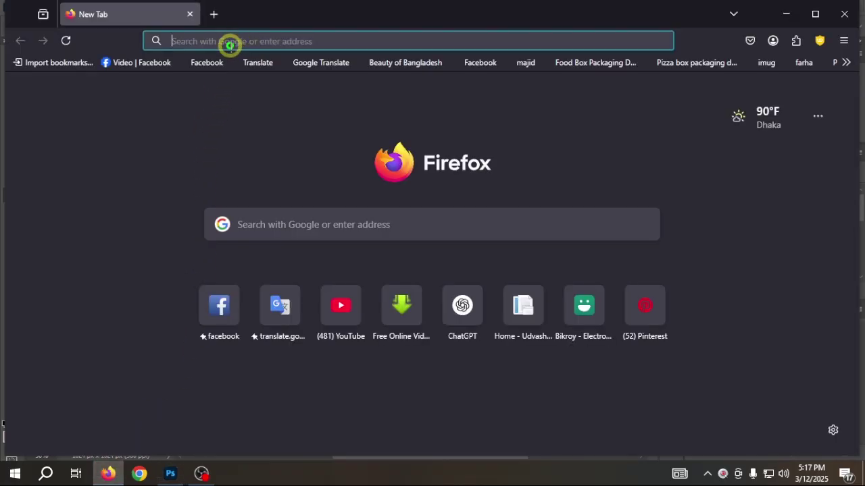
{"action": "type", "text": "pinterest.com/"}
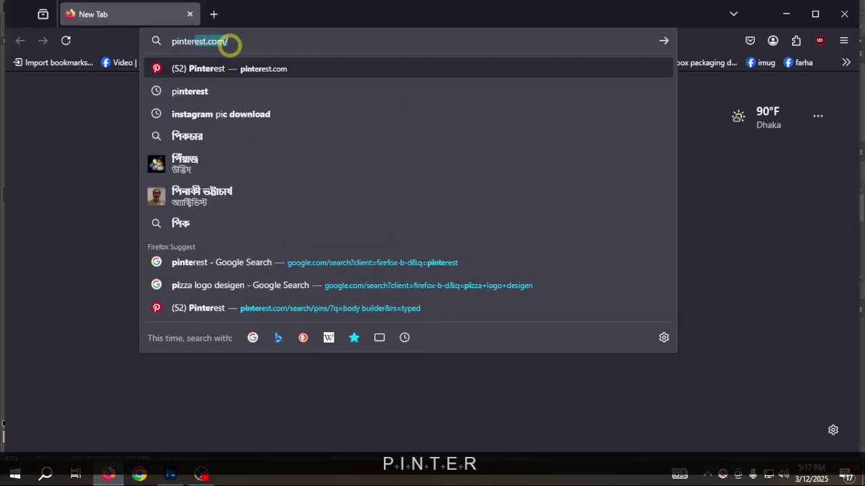
{"action": "key", "text": "Return"}
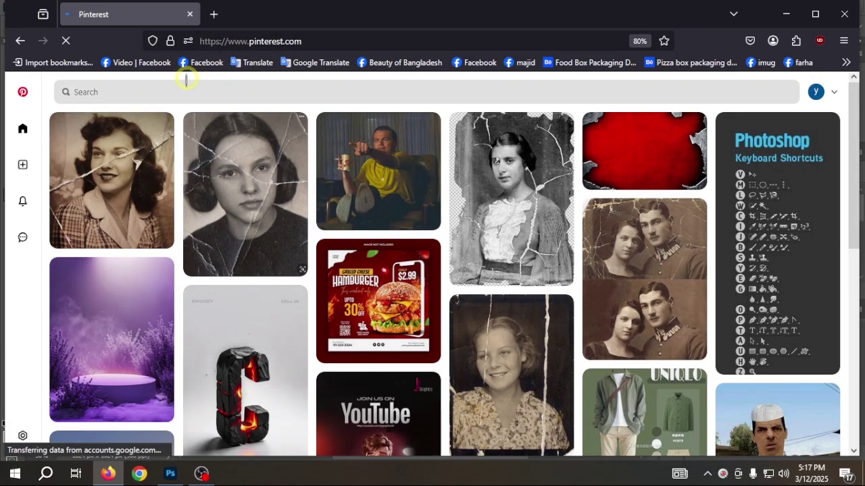
Step: Search Pinterest for "cloth black backgroud" to find a dark fabric background image
{"action": "left_click", "coordinate": [160, 88]}
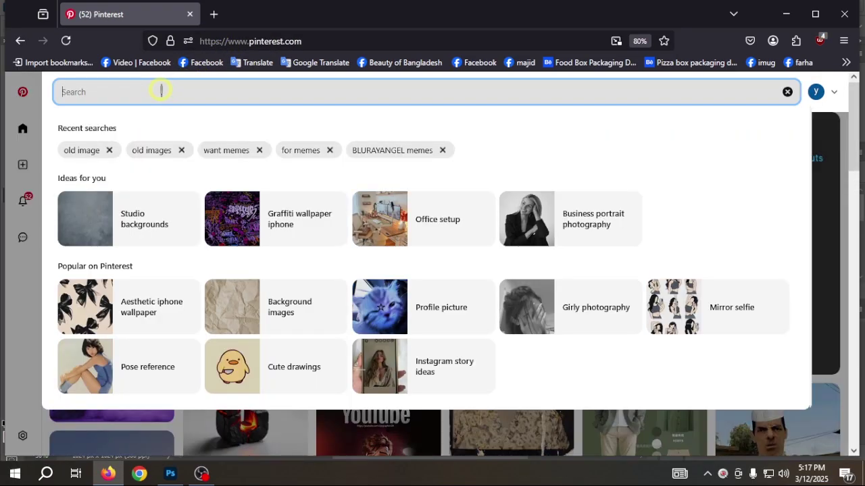
{"action": "type", "text": "cloth "}
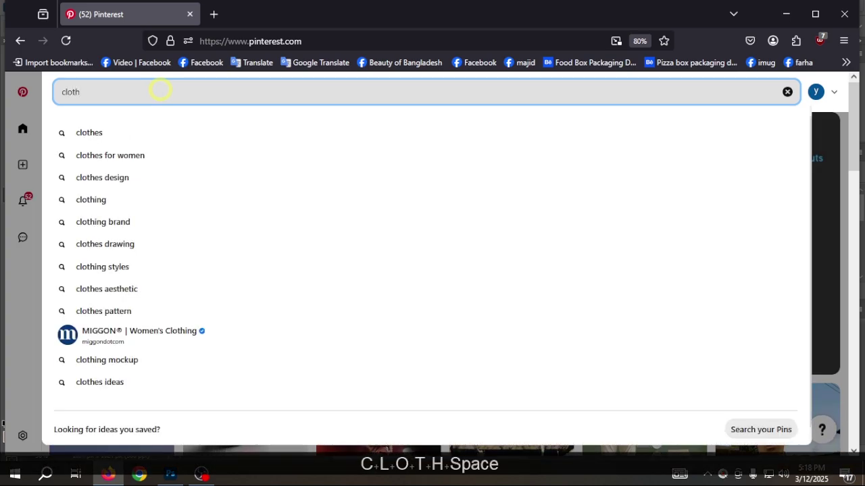
{"action": "type", "text": "black "}
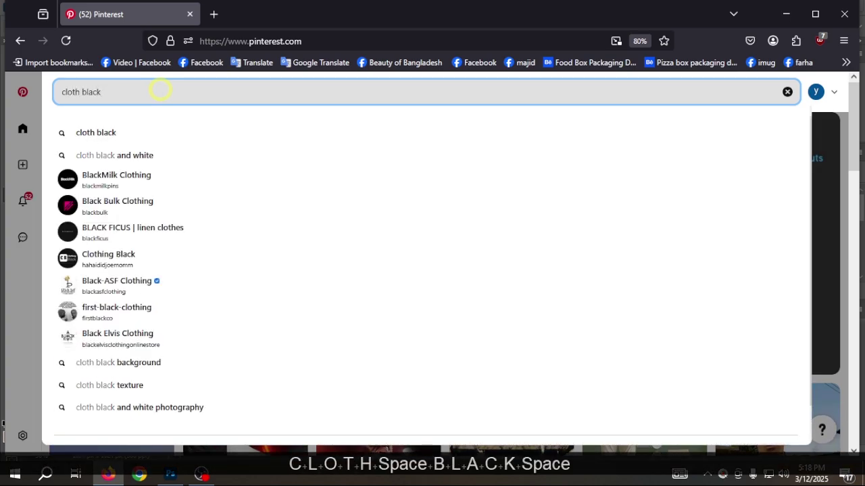
{"action": "type", "text": "backgrounmd"}
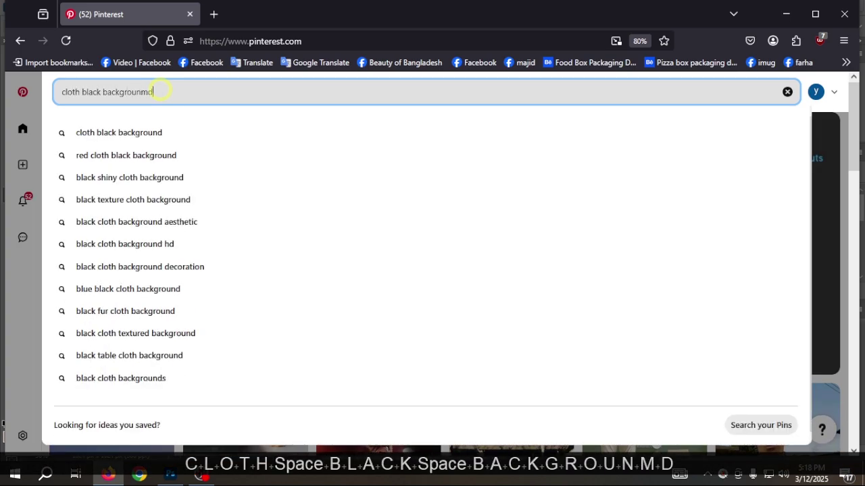
{"action": "key", "text": "BackSpace"}
{"action": "key", "text": "BackSpace"}
{"action": "key", "text": "BackSpace"}
{"action": "type", "text": "d"}
{"action": "key", "text": "Return"}
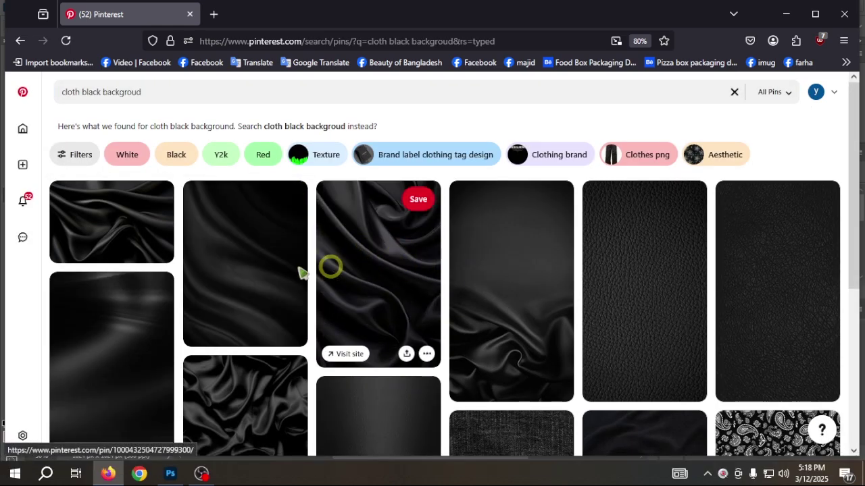
Step: Browse the black cloth results and related pins, and open a pin of draped dark satin fabric
{"action": "scroll", "coordinate": [679, 297], "scroll_direction": "down", "scroll_amount": 3}
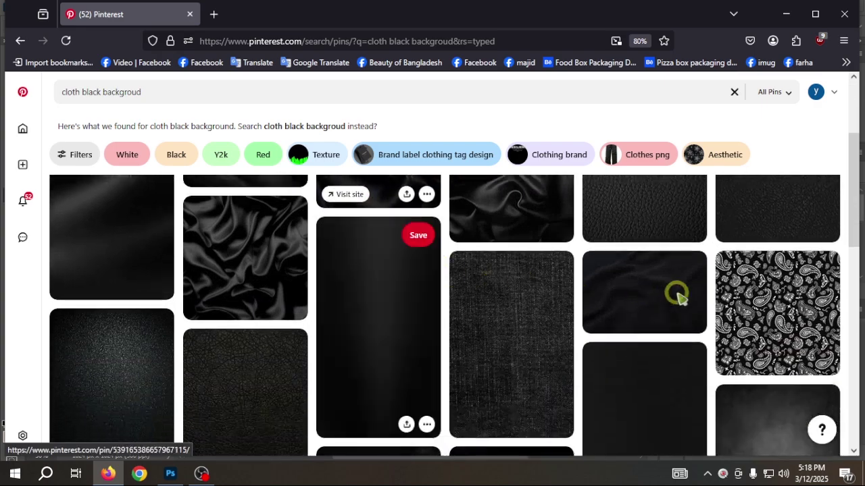
{"action": "scroll", "coordinate": [678, 297], "scroll_direction": "up", "scroll_amount": 3}
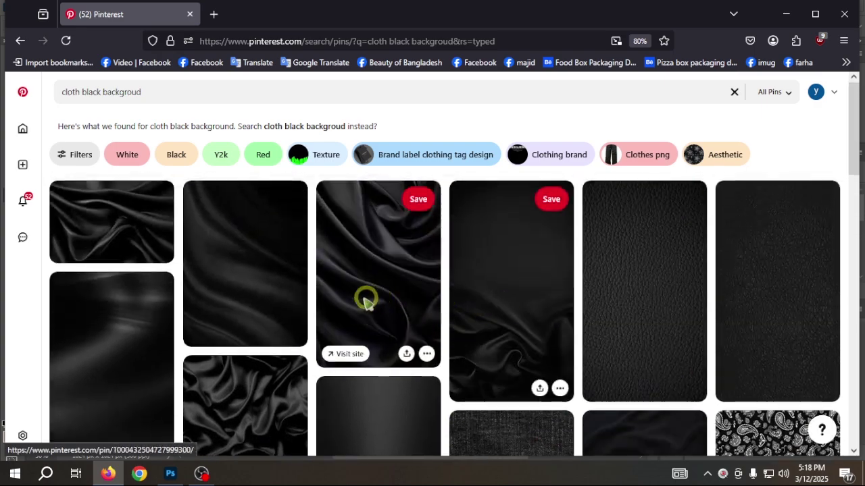
{"action": "left_click", "coordinate": [273, 280]}
{"action": "scroll", "coordinate": [518, 245], "scroll_direction": "down", "scroll_amount": 3}
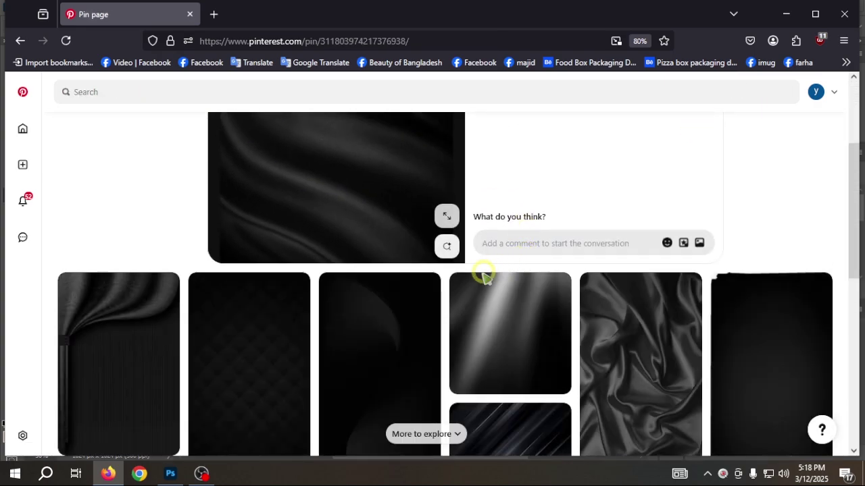
{"action": "scroll", "coordinate": [483, 274], "scroll_direction": "down", "scroll_amount": 10}
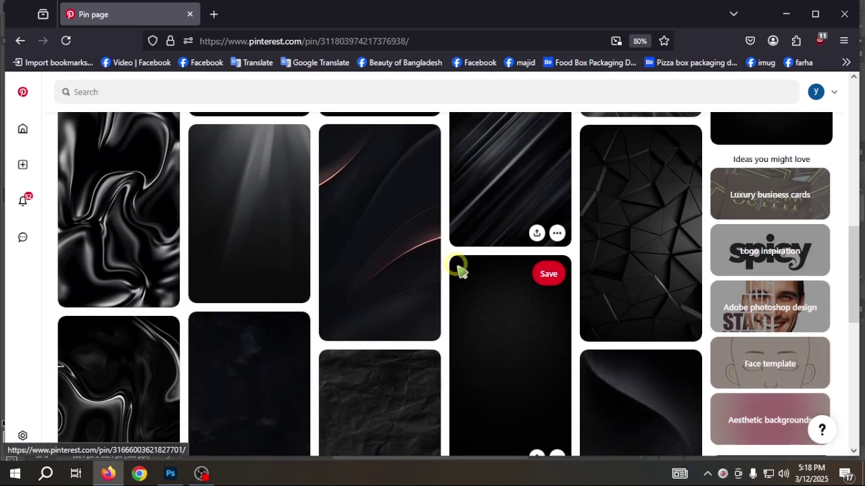
{"action": "scroll", "coordinate": [458, 271], "scroll_direction": "down", "scroll_amount": 6}
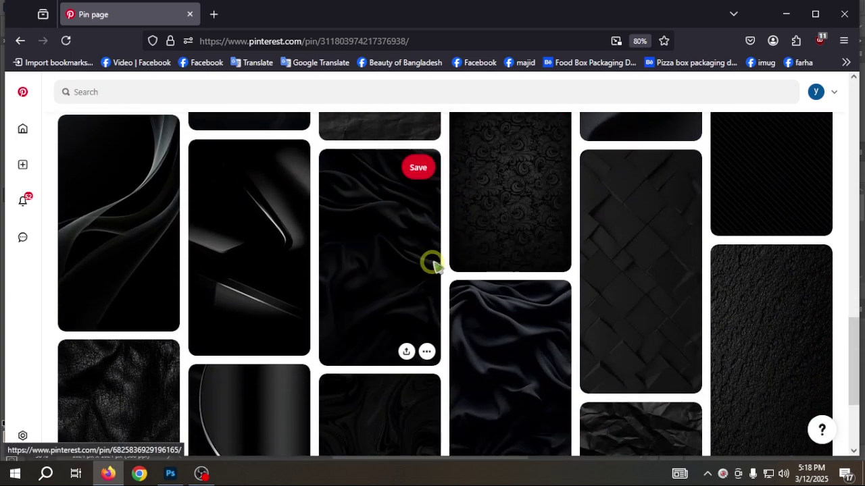
{"action": "scroll", "coordinate": [432, 263], "scroll_direction": "down", "scroll_amount": 3}
{"action": "left_click", "coordinate": [377, 266]}
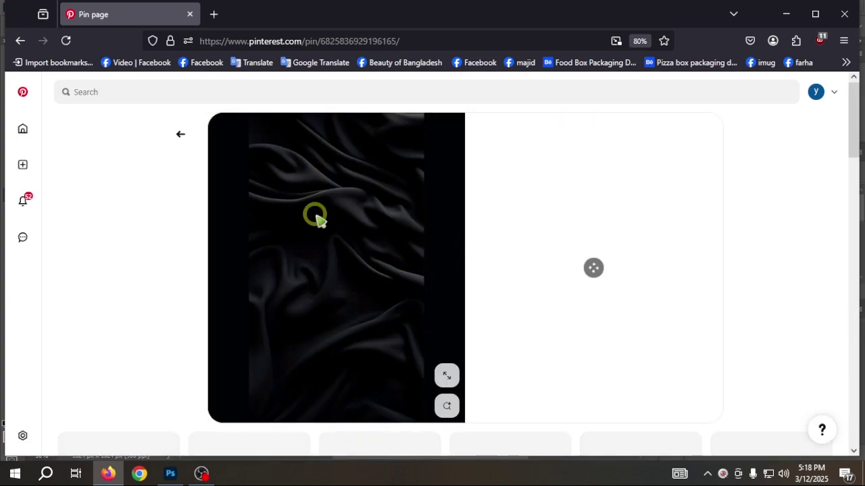
Step: Copy the draped black fabric image from the opened pin after browsing the related pins below it
{"action": "right_click", "coordinate": [315, 216]}
{"action": "left_click", "coordinate": [356, 267]}
{"action": "scroll", "coordinate": [451, 277], "scroll_direction": "down", "scroll_amount": 3}
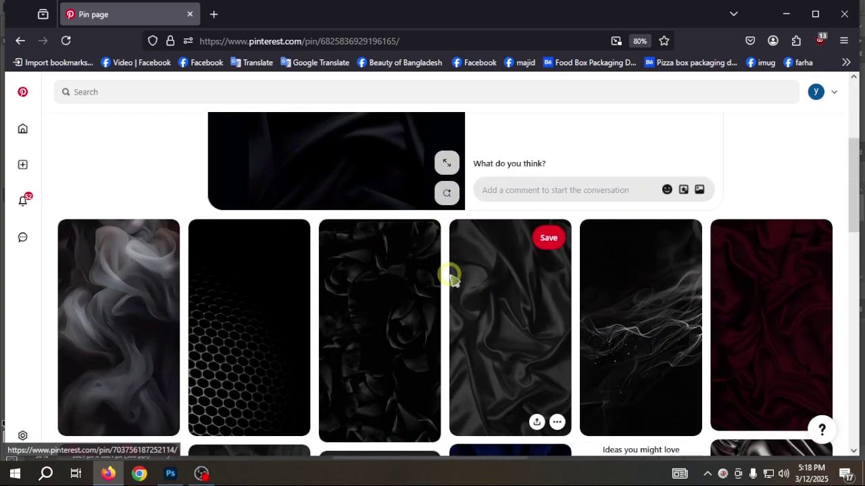
{"action": "scroll", "coordinate": [449, 276], "scroll_direction": "down", "scroll_amount": 4}
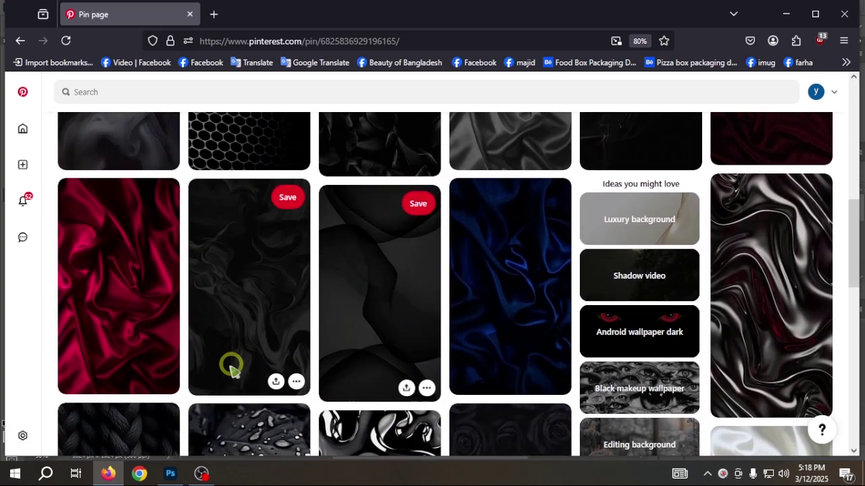
{"action": "scroll", "coordinate": [376, 229], "scroll_direction": "up", "scroll_amount": 7}
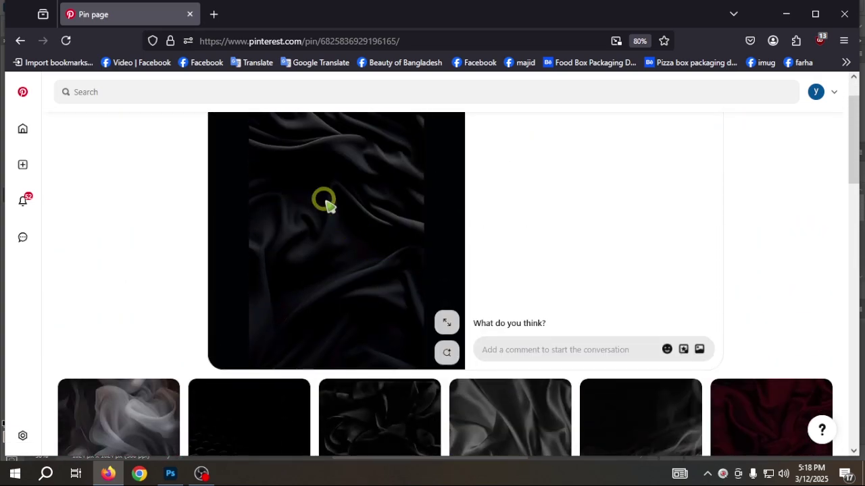
{"action": "right_click", "coordinate": [326, 202]}
{"action": "left_click", "coordinate": [358, 251]}
Step: Switch to Photoshop and paste the copied fabric image onto a new layer in the blank poster design document
{"action": "left_click", "coordinate": [171, 474]}
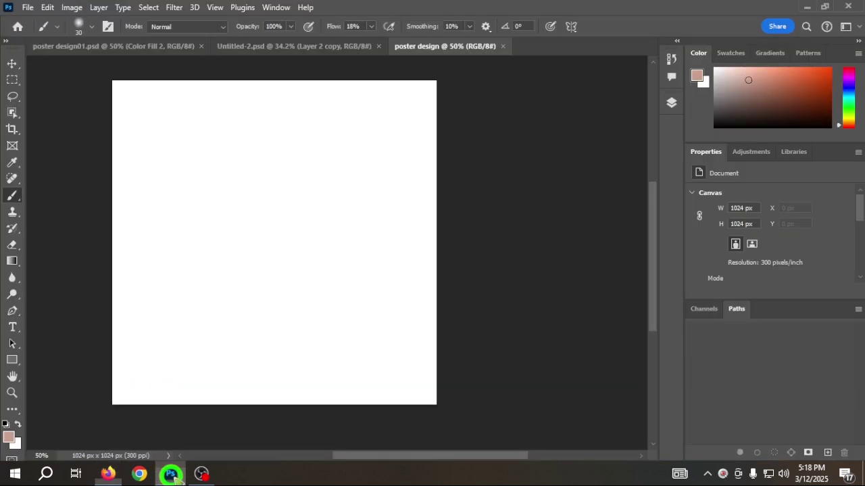
{"action": "scroll", "coordinate": [435, 263], "scroll_direction": "up", "scroll_amount": 1}
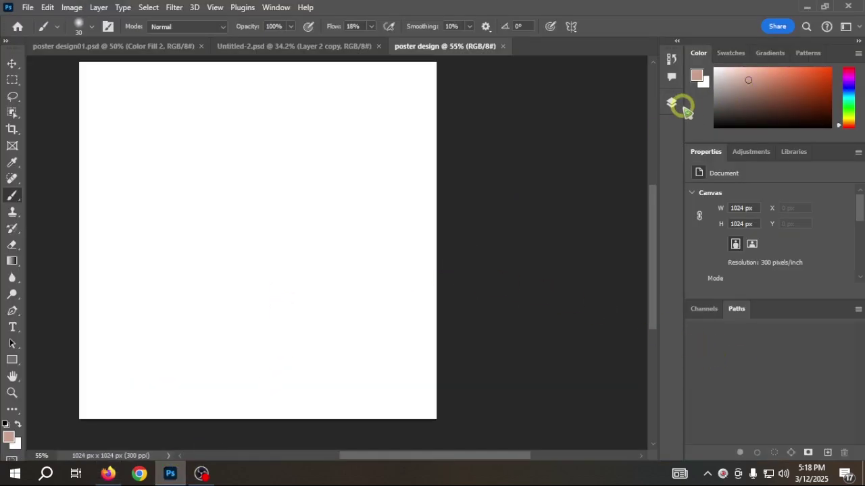
{"action": "left_click", "coordinate": [671, 103]}
{"action": "left_click", "coordinate": [619, 227]}
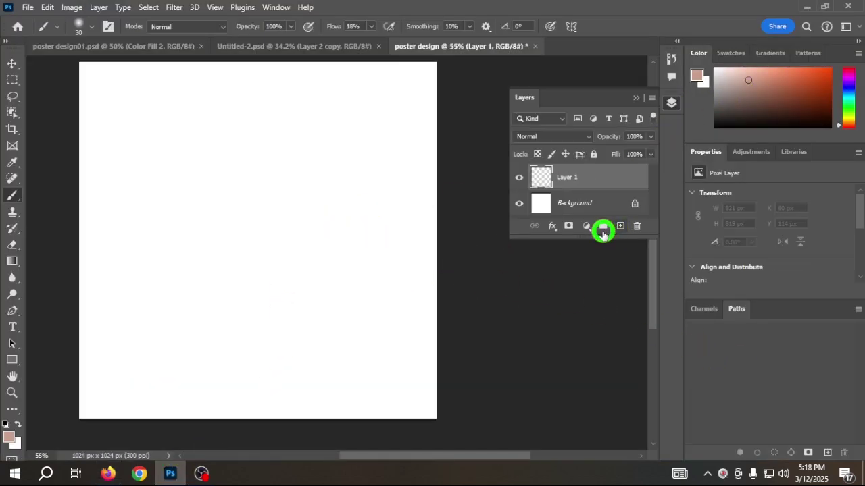
{"action": "scroll", "coordinate": [304, 271], "scroll_direction": "up", "scroll_amount": 1}
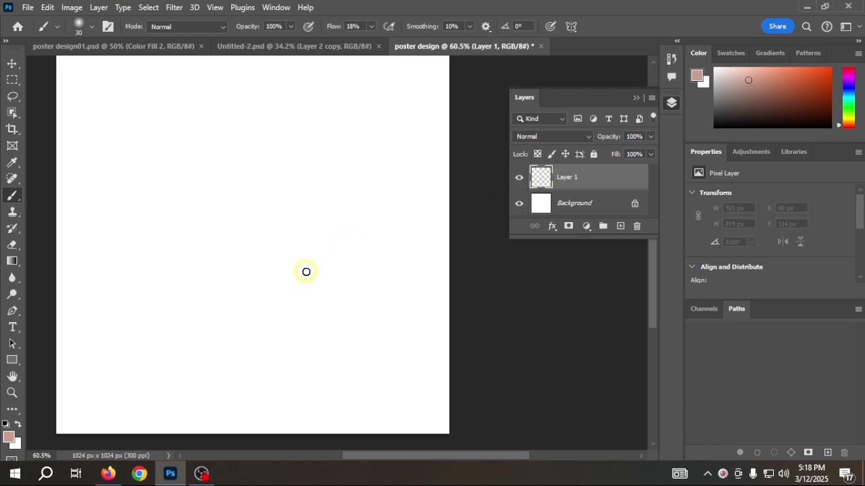
{"action": "scroll", "coordinate": [306, 271], "scroll_direction": "down", "scroll_amount": 2}
{"action": "scroll", "coordinate": [306, 272], "scroll_direction": "down", "scroll_amount": 1}
{"action": "key", "text": "ctrl+v"}
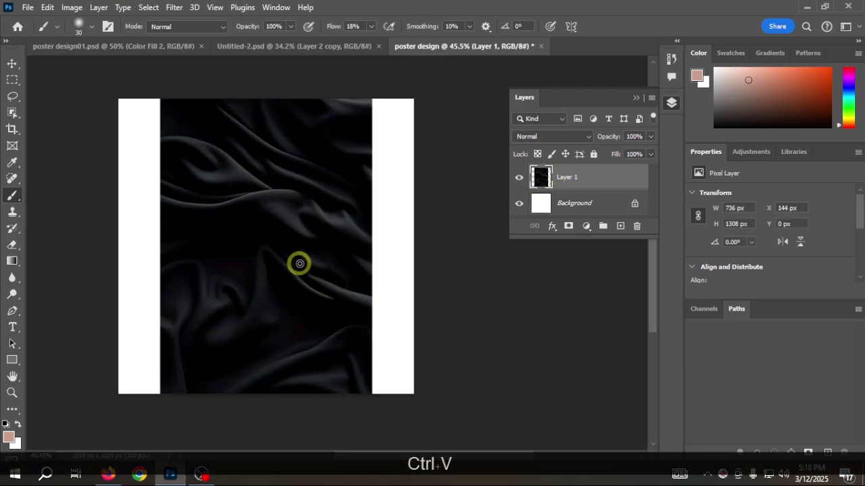
Step: Free-transform the fabric layer to 174.46% width and 116.28% height and position it to cover the whole canvas
{"action": "left_click", "coordinate": [13, 63]}
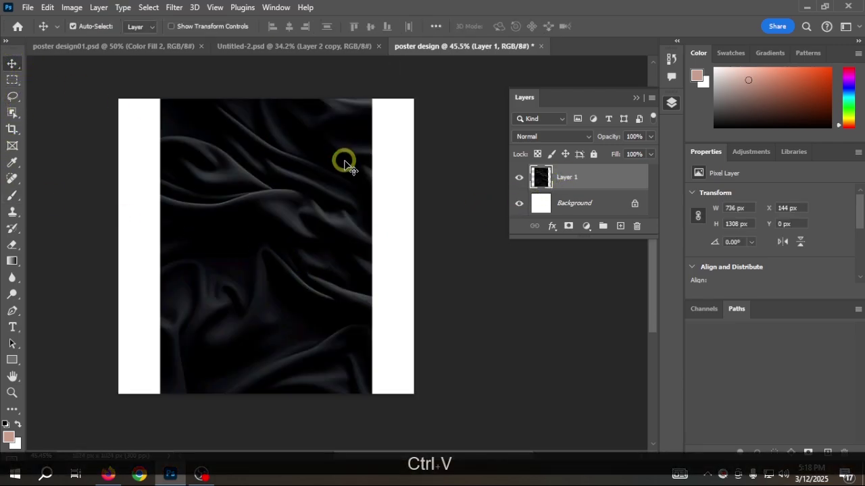
{"action": "left_click_drag", "start_coordinate": [345, 158], "coordinate": [263, 156]}
{"action": "key", "text": "ctrl+t"}
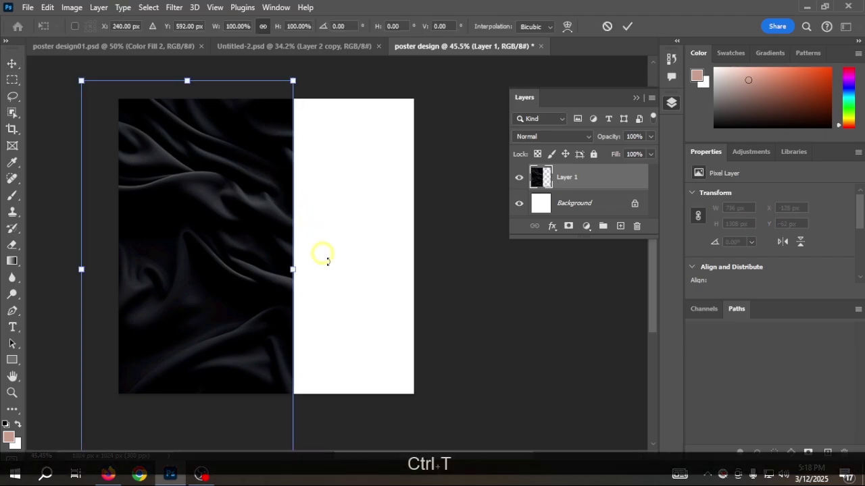
{"action": "key", "text": "ctrl+KP_Add"}
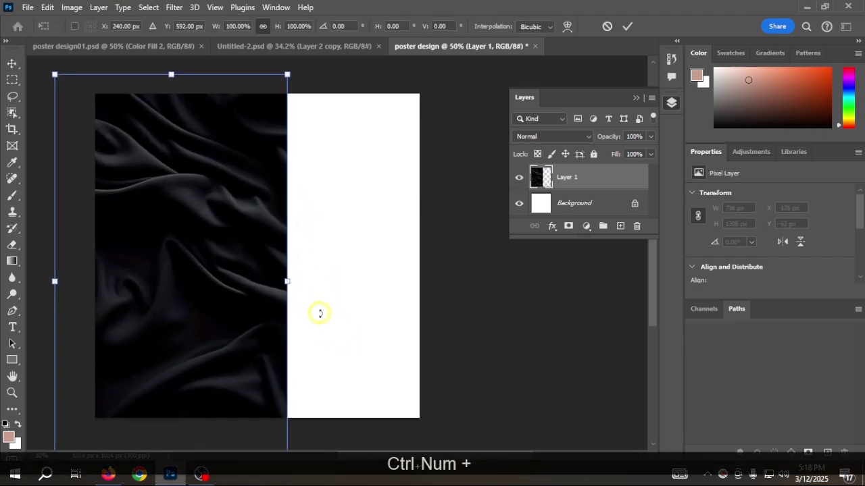
{"action": "scroll", "coordinate": [320, 314], "scroll_direction": "down", "scroll_amount": 4}
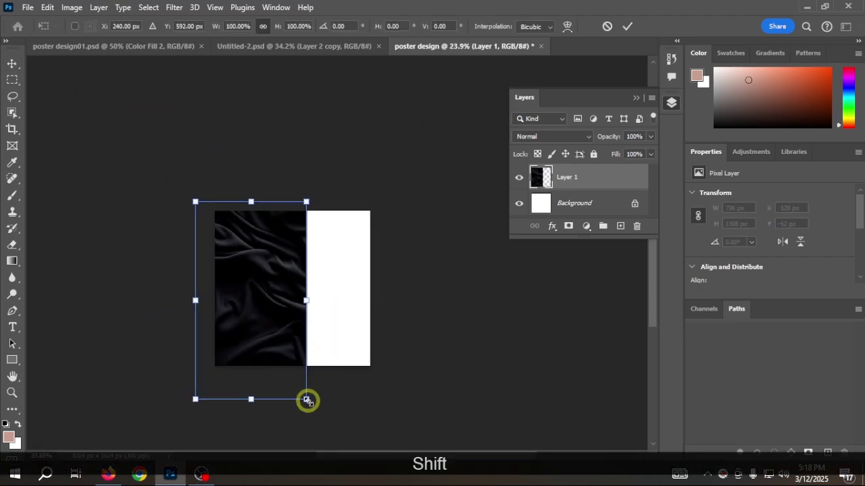
{"action": "left_click_drag", "start_coordinate": [303, 398], "coordinate": [389, 433]}
{"action": "scroll", "coordinate": [424, 324], "scroll_direction": "up", "scroll_amount": 5}
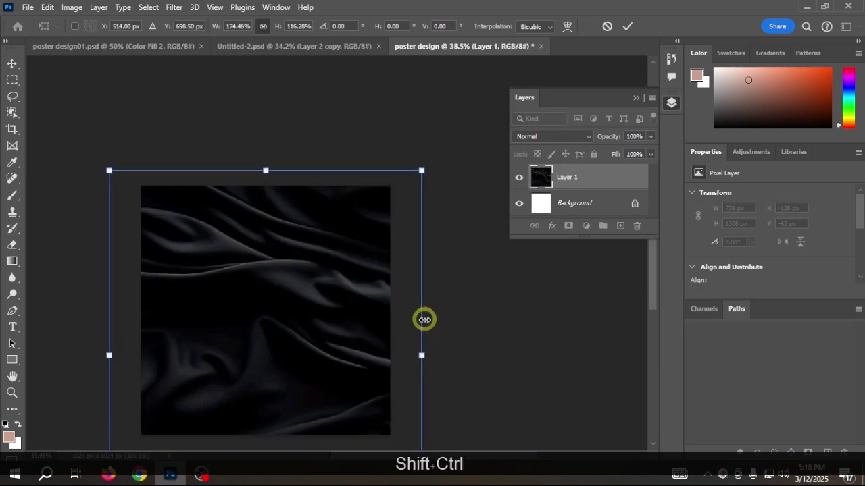
{"action": "scroll", "coordinate": [333, 314], "scroll_direction": "down", "scroll_amount": 1}
{"action": "left_click_drag", "start_coordinate": [312, 336], "coordinate": [278, 259]}
{"action": "scroll", "coordinate": [325, 246], "scroll_direction": "up", "scroll_amount": 3}
{"action": "scroll", "coordinate": [337, 244], "scroll_direction": "down", "scroll_amount": 1}
{"action": "left_click", "coordinate": [633, 26]}
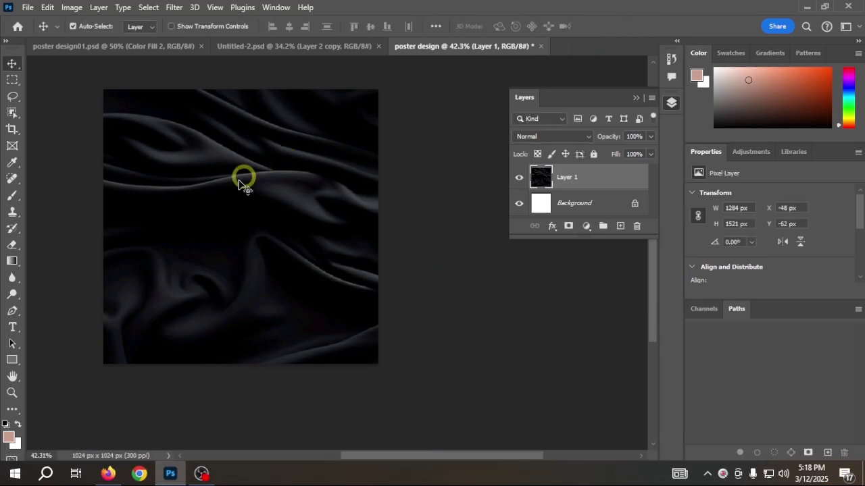
Step: Check the yellow fitness poster for reference and darken the fabric layer with the Camera Raw Filter: Temperature +6, Exposure -0.90, Contrast +30
{"action": "scroll", "coordinate": [188, 238], "scroll_direction": "up", "scroll_amount": 1}
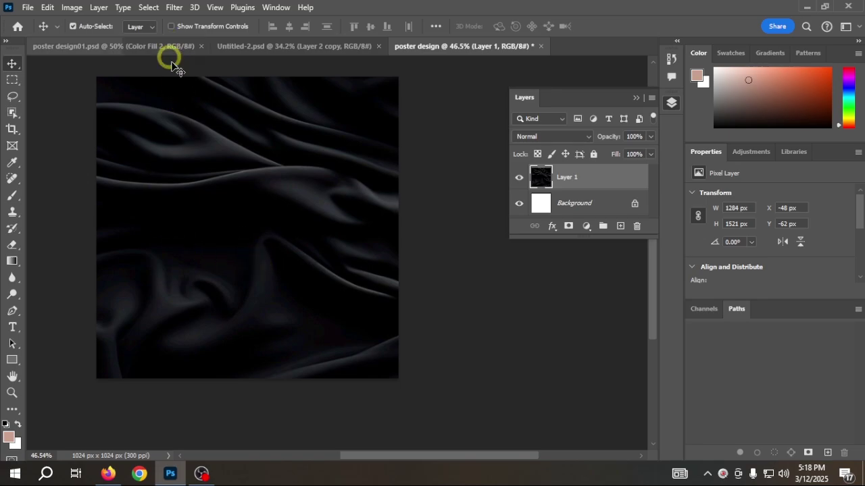
{"action": "left_click", "coordinate": [181, 48]}
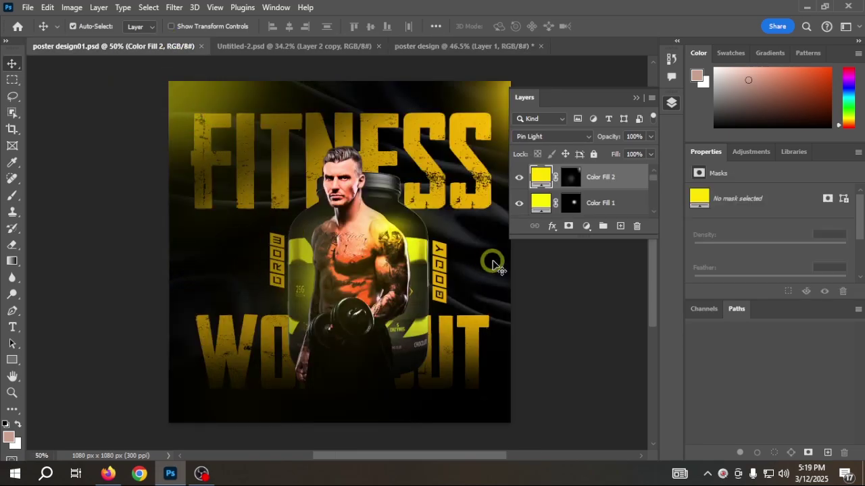
{"action": "left_click", "coordinate": [429, 47]}
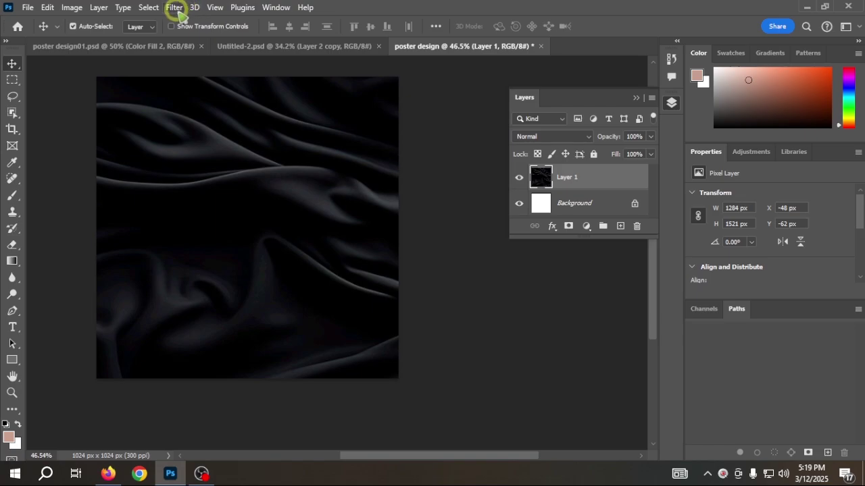
{"action": "left_click", "coordinate": [178, 11]}
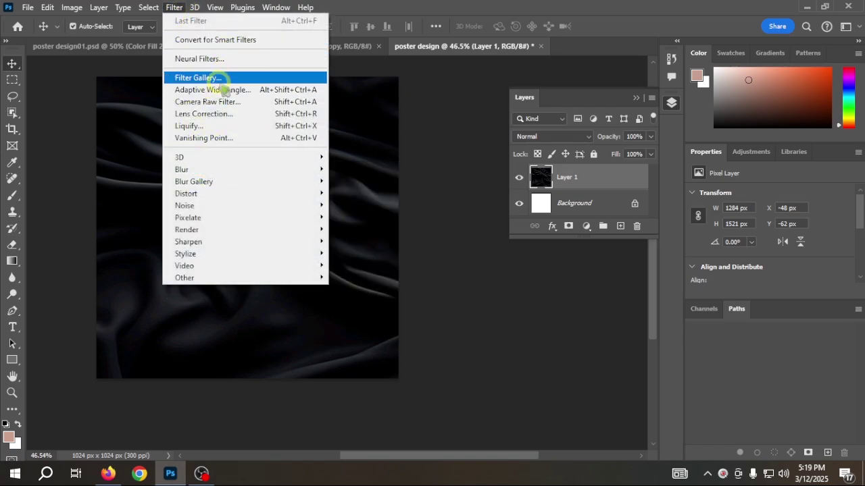
{"action": "left_click", "coordinate": [213, 102]}
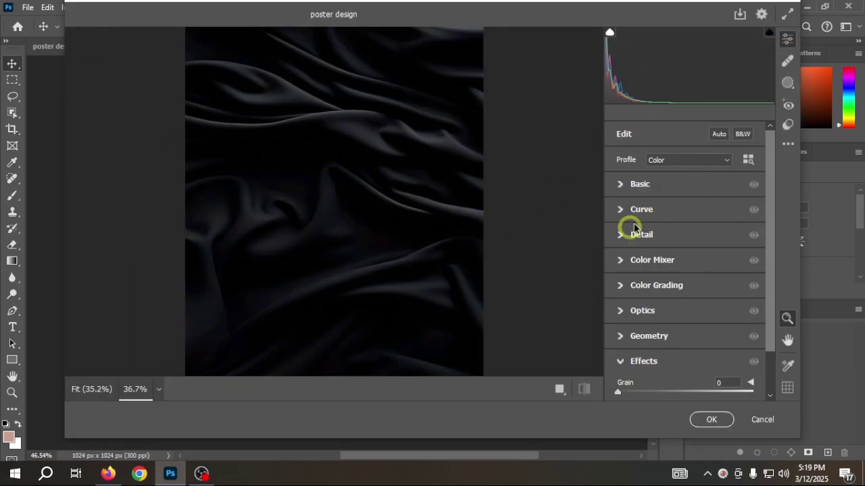
{"action": "left_click", "coordinate": [621, 185]}
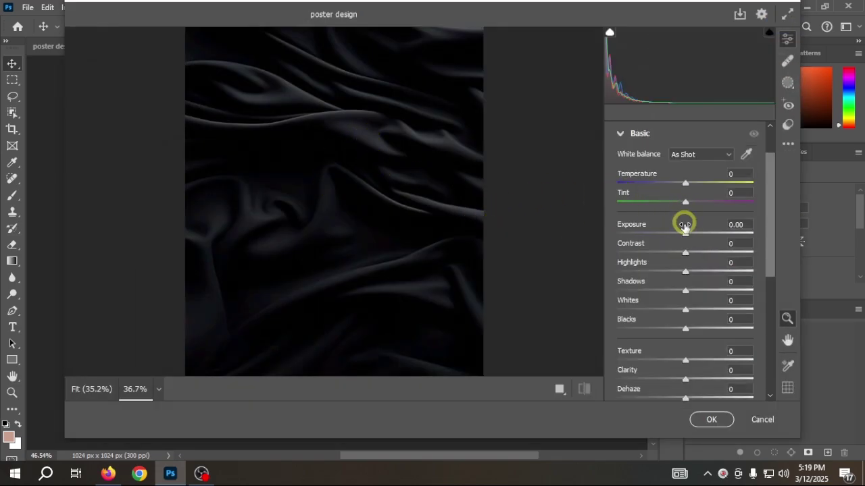
{"action": "left_click_drag", "start_coordinate": [685, 241], "coordinate": [664, 237]}
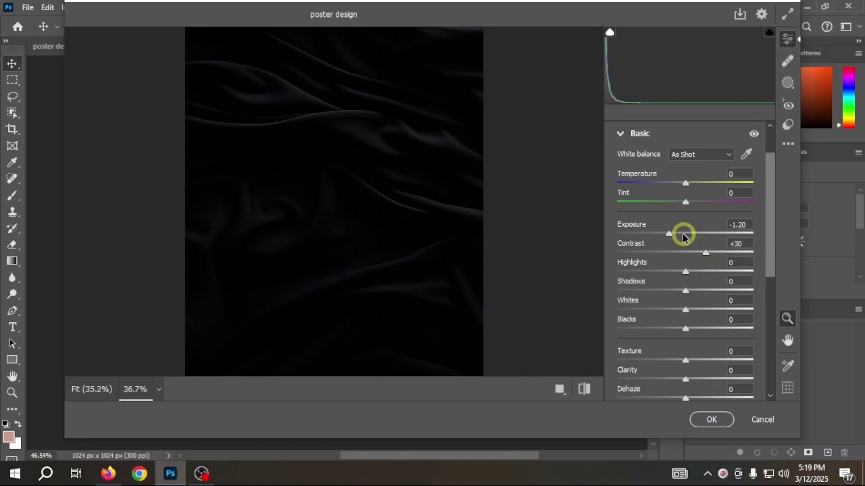
{"action": "left_click_drag", "start_coordinate": [667, 238], "coordinate": [674, 233]}
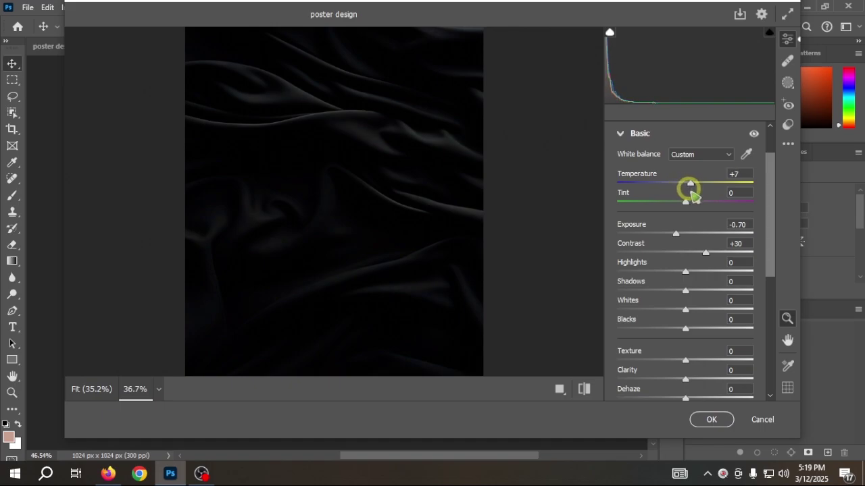
{"action": "left_click_drag", "start_coordinate": [687, 197], "coordinate": [691, 208]}
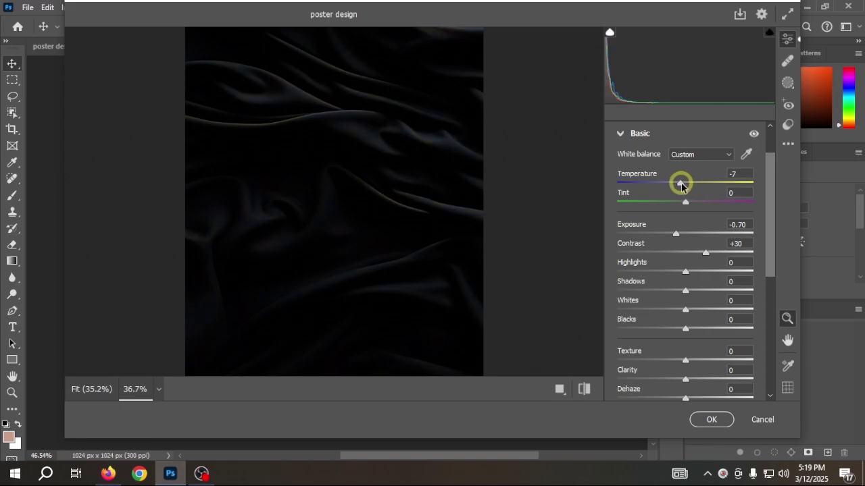
{"action": "left_click_drag", "start_coordinate": [689, 195], "coordinate": [690, 195]}
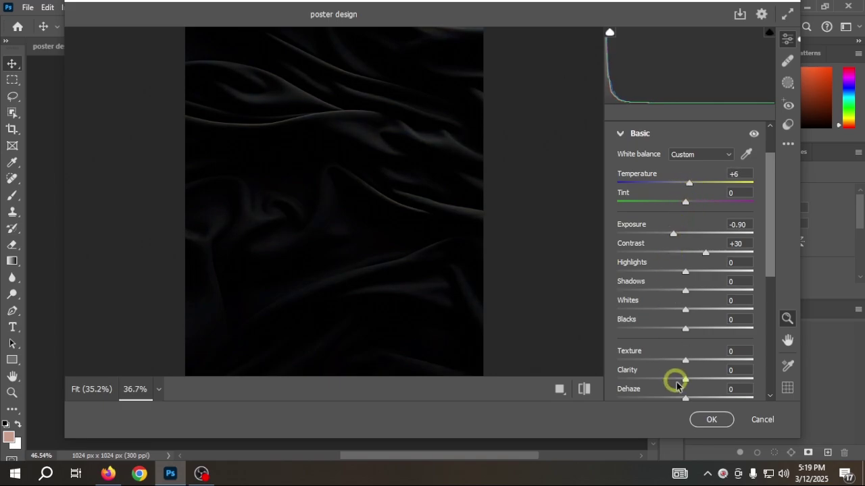
{"action": "left_click", "coordinate": [710, 419]}
Step: Inspect the darkened fabric background and compare it with the finished yellow and green fitness posters
{"action": "scroll", "coordinate": [269, 219], "scroll_direction": "up", "scroll_amount": 1}
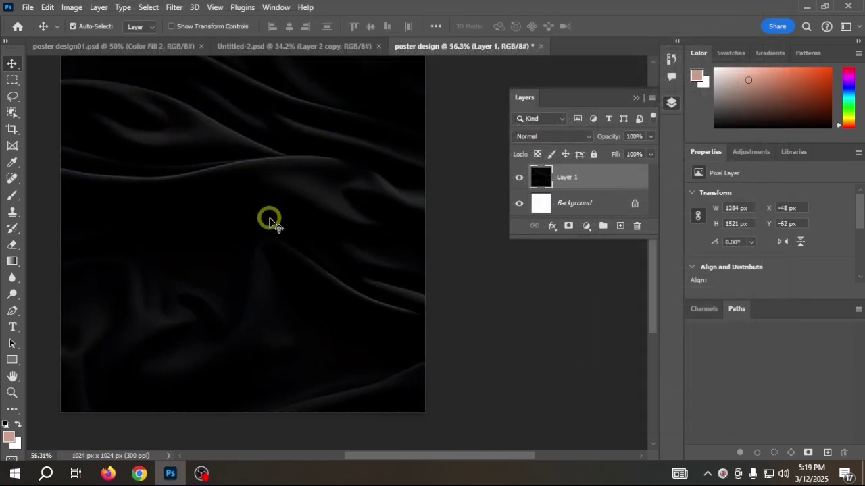
{"action": "scroll", "coordinate": [269, 219], "scroll_direction": "down", "scroll_amount": 2}
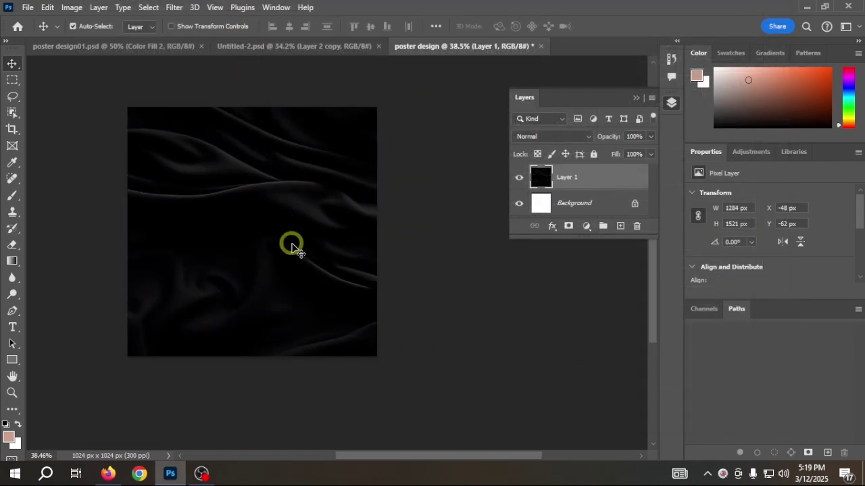
{"action": "scroll", "coordinate": [241, 216], "scroll_direction": "up", "scroll_amount": 1}
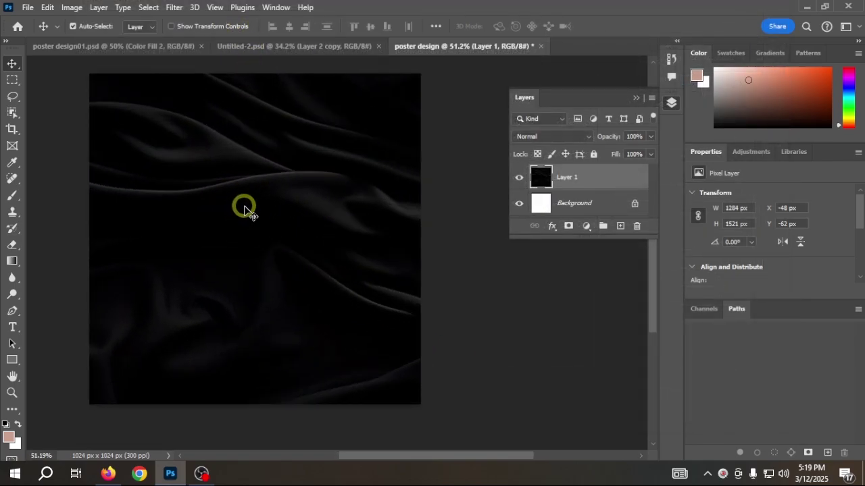
{"action": "left_click", "coordinate": [192, 48]}
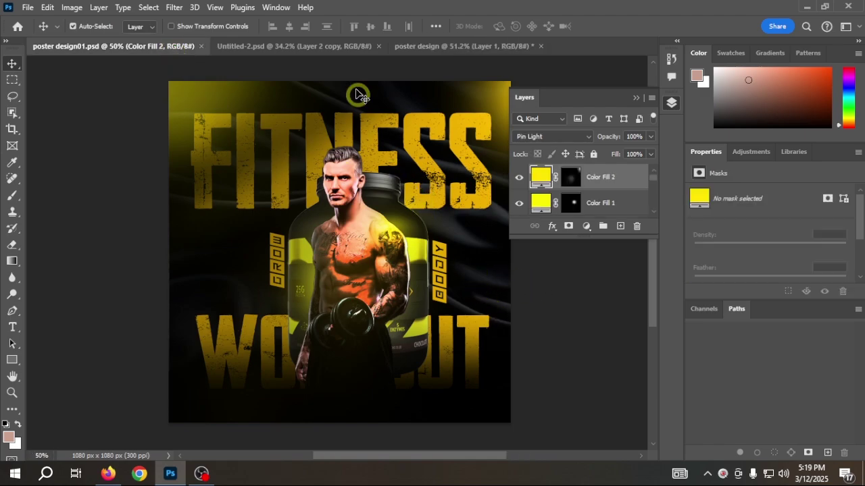
{"action": "left_click", "coordinate": [341, 46]}
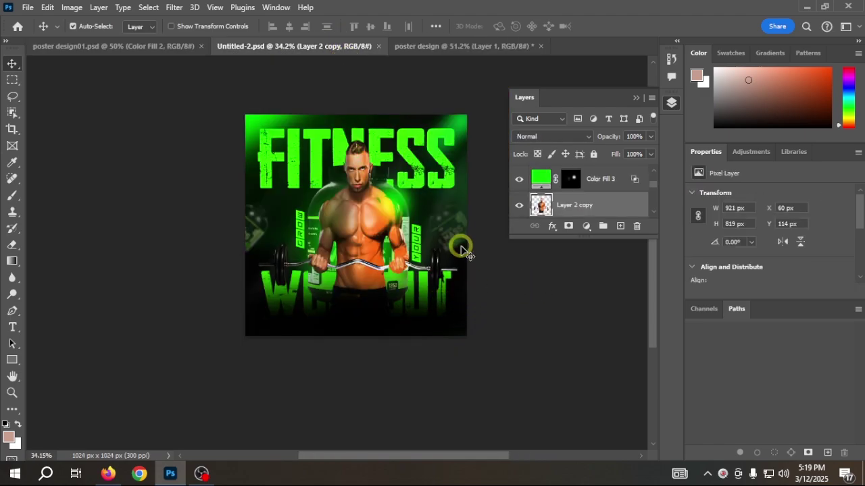
Step: Return to the poster design document and apply a Gaussian Blur with a radius of about 10 pixels to the fabric layer
{"action": "left_click", "coordinate": [457, 48]}
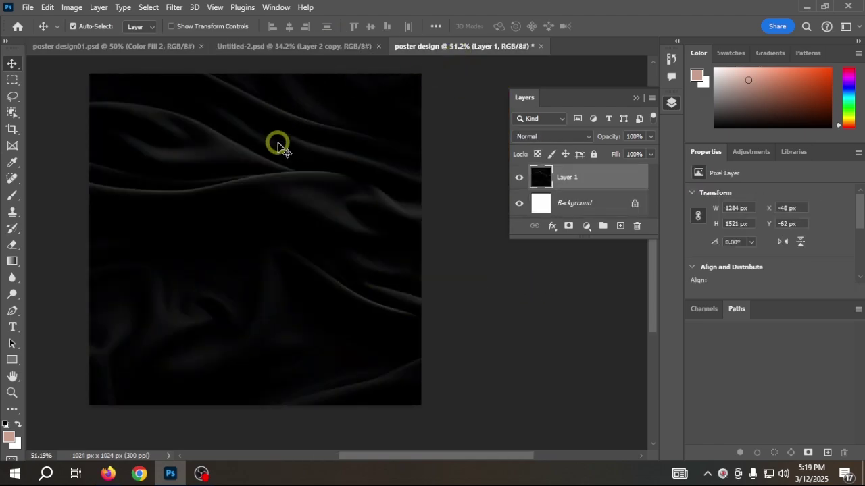
{"action": "left_click", "coordinate": [177, 9]}
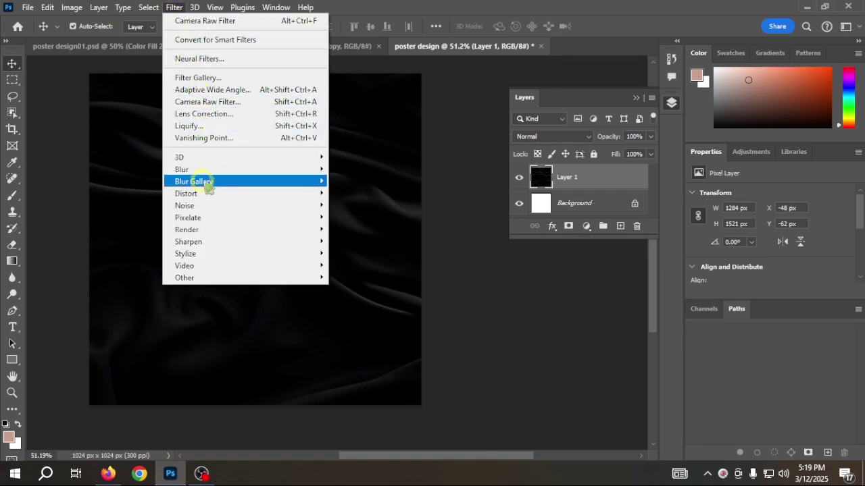
{"action": "mouse_move", "coordinate": [210, 169]}
{"action": "left_click", "coordinate": [375, 217]}
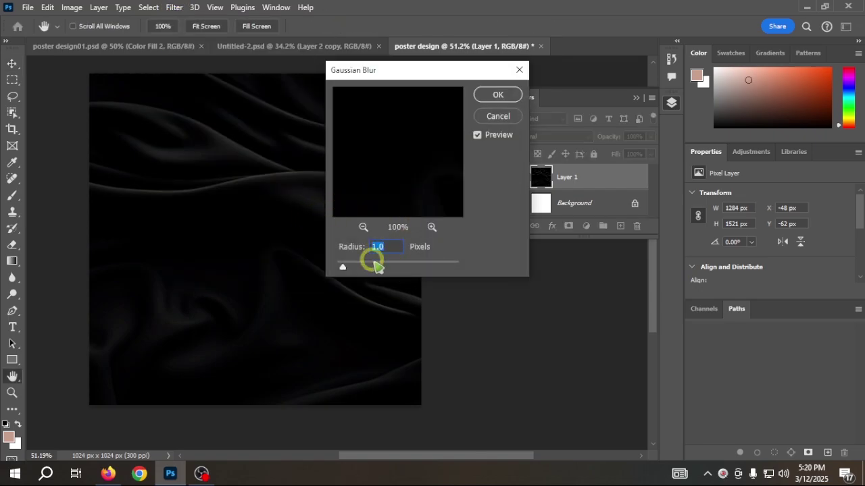
{"action": "left_click", "coordinate": [364, 227]}
{"action": "left_click", "coordinate": [363, 227]}
{"action": "left_click", "coordinate": [363, 227]}
{"action": "left_click", "coordinate": [362, 227]}
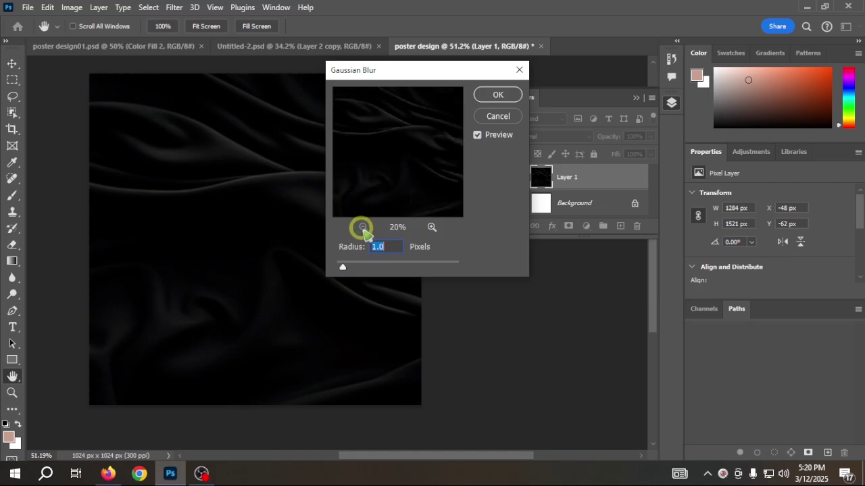
{"action": "key", "text": "Down"}
{"action": "key", "text": "Down"}
{"action": "key", "text": "Down"}
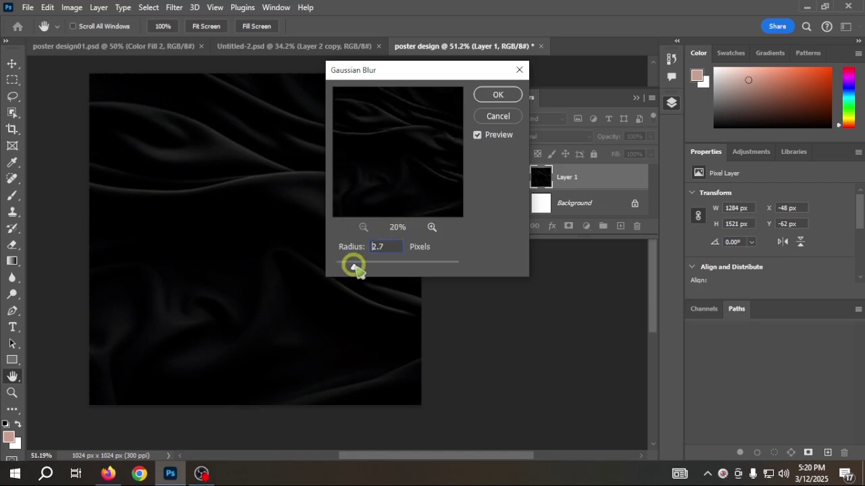
{"action": "left_click_drag", "start_coordinate": [377, 266], "coordinate": [378, 266]}
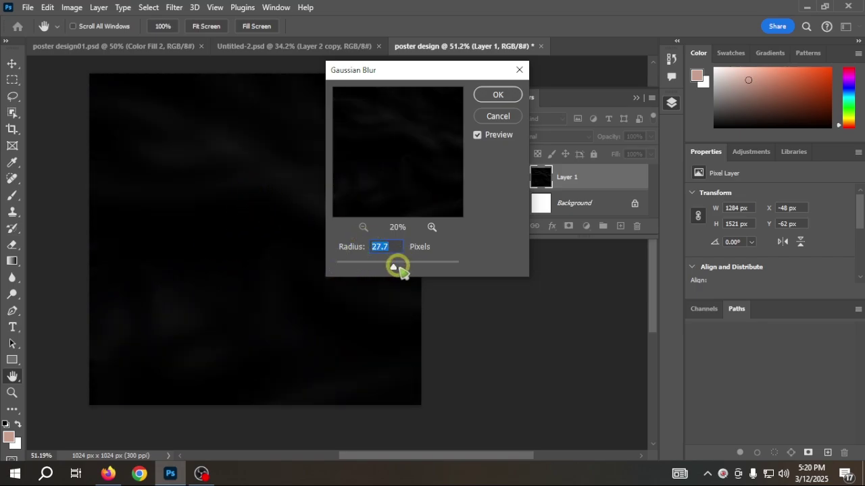
{"action": "left_click_drag", "start_coordinate": [386, 268], "coordinate": [386, 268]}
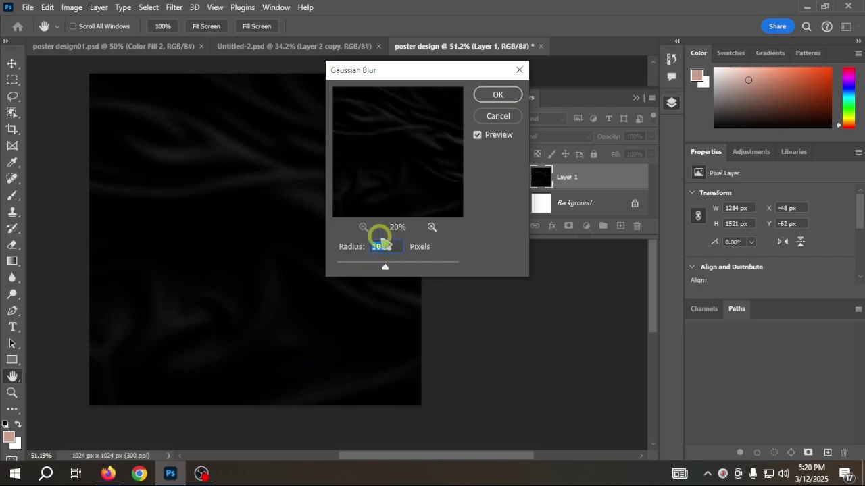
{"action": "left_click", "coordinate": [497, 96]}
Step: Adjust the blurred fabric layer's Hue/Saturation: Hue +11, Saturation +9, Lightness -41
{"action": "key", "text": "v"}
{"action": "scroll", "coordinate": [260, 225], "scroll_direction": "down", "scroll_amount": 2}
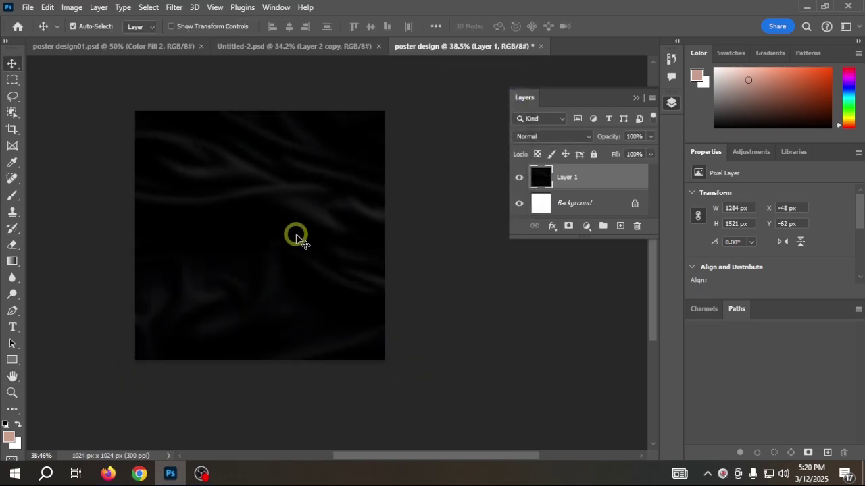
{"action": "scroll", "coordinate": [383, 271], "scroll_direction": "up", "scroll_amount": 1}
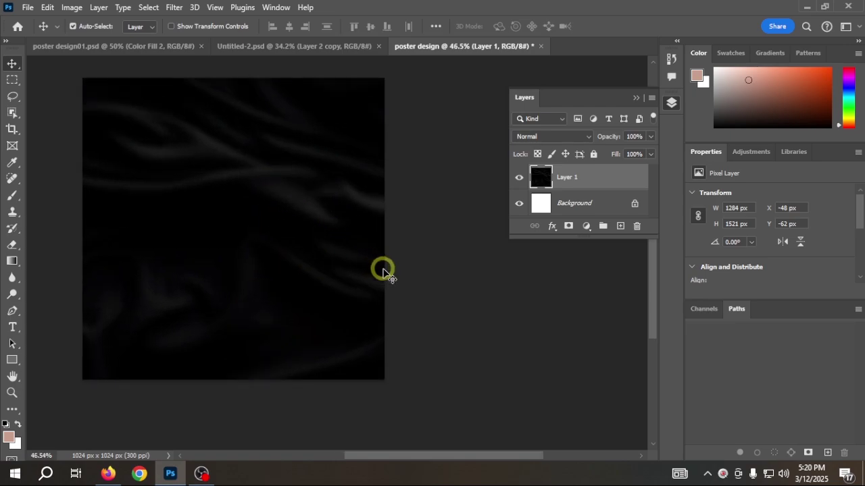
{"action": "left_click_drag", "start_coordinate": [286, 191], "coordinate": [343, 228]}
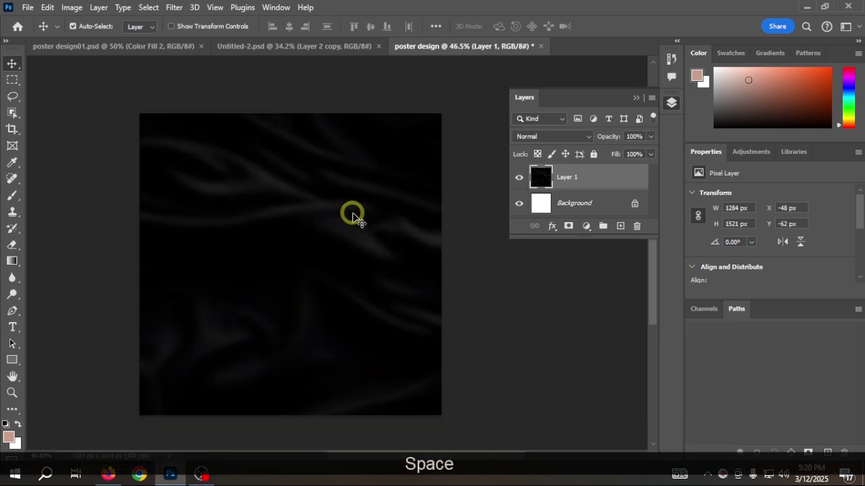
{"action": "left_click", "coordinate": [623, 183]}
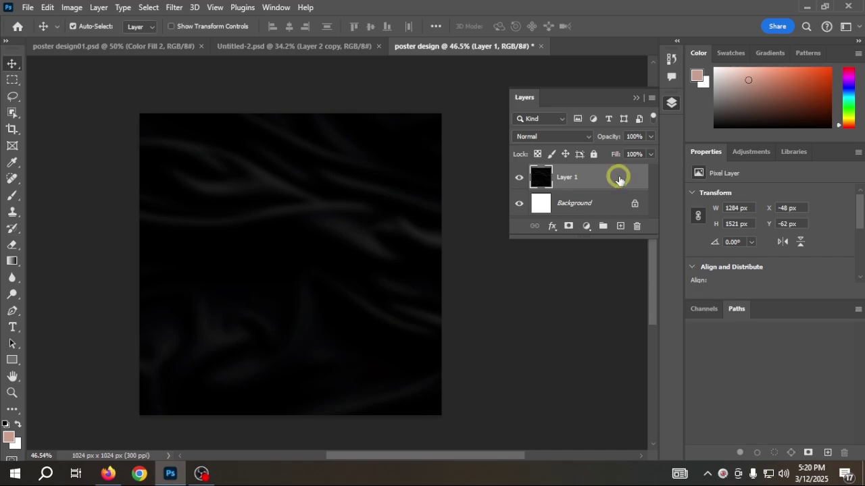
{"action": "key", "text": "ctrl+u"}
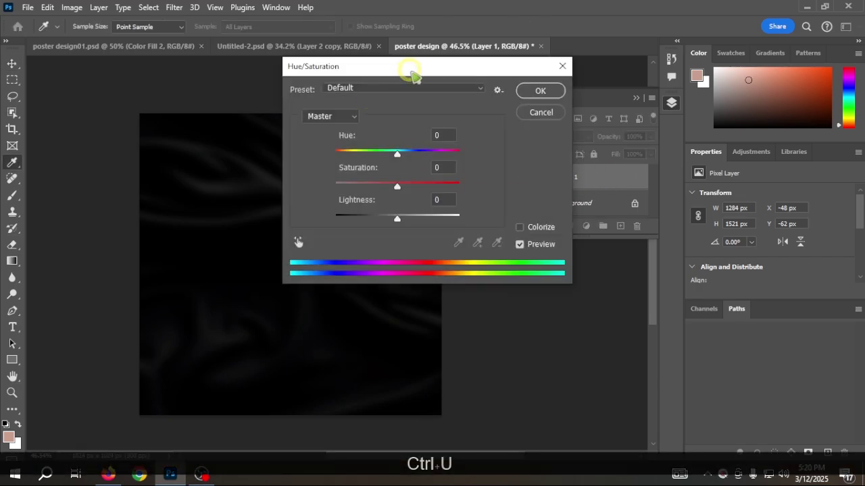
{"action": "left_click_drag", "start_coordinate": [412, 72], "coordinate": [669, 92]}
{"action": "mouse_move", "coordinate": [653, 174]}
{"action": "left_mouse_down"}
{"action": "mouse_move", "coordinate": [625, 174]}
{"action": "mouse_move", "coordinate": [666, 176]}
{"action": "left_mouse_up"}
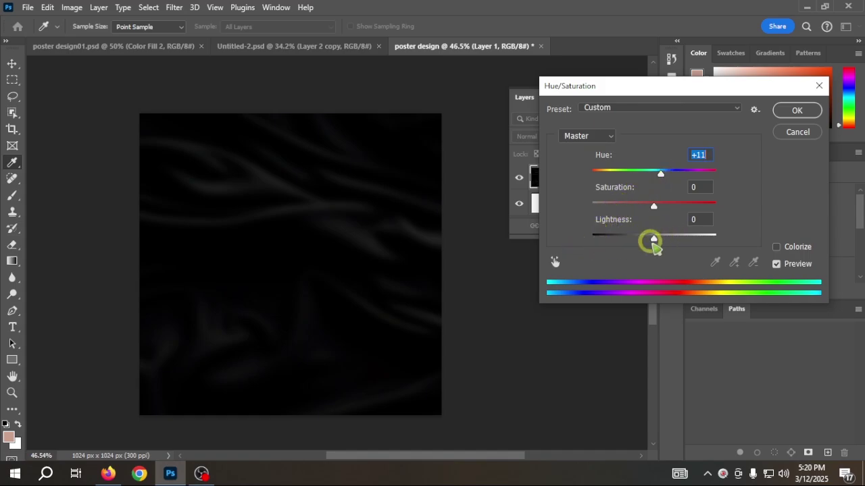
{"action": "left_click_drag", "start_coordinate": [654, 241], "coordinate": [631, 242]}
{"action": "left_click", "coordinate": [553, 262]}
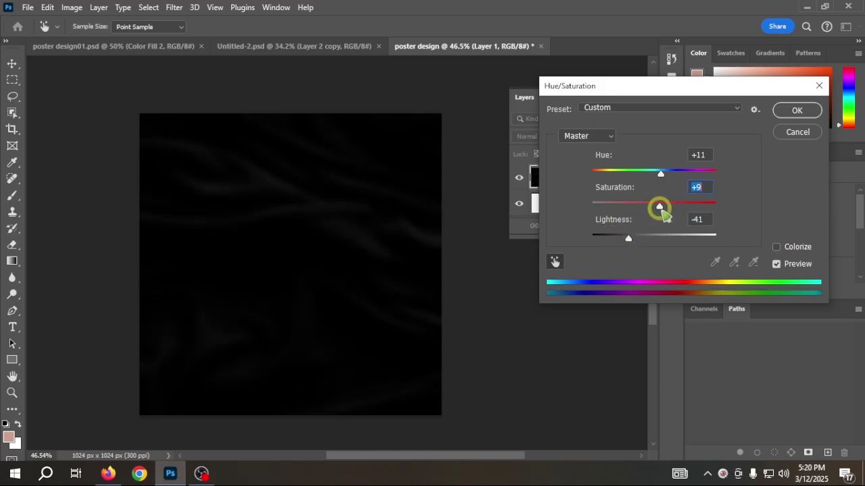
{"action": "left_click", "coordinate": [794, 109]}
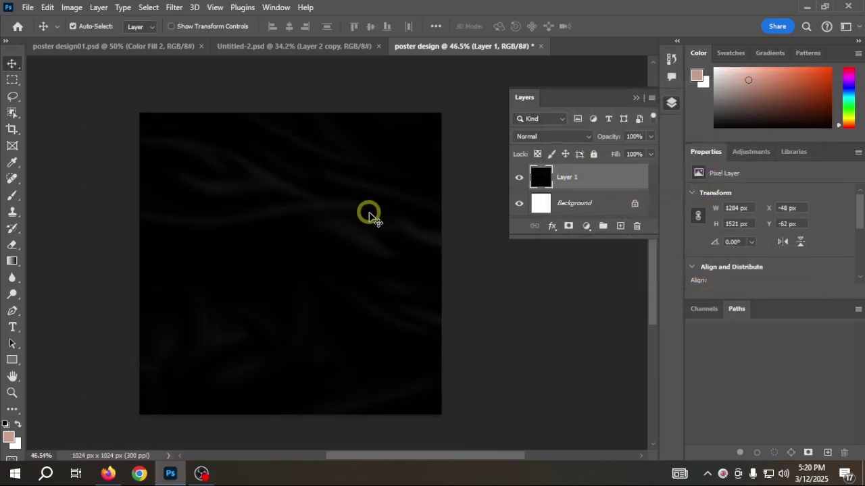
Step: Check the finished green and yellow fitness posters for reference and add a new empty layer above the fabric in the poster design document
{"action": "left_click", "coordinate": [327, 49]}
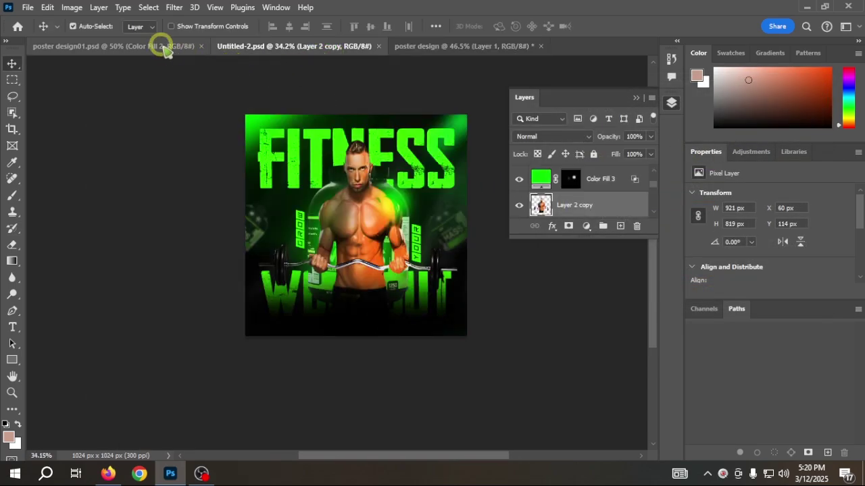
{"action": "left_click", "coordinate": [160, 44]}
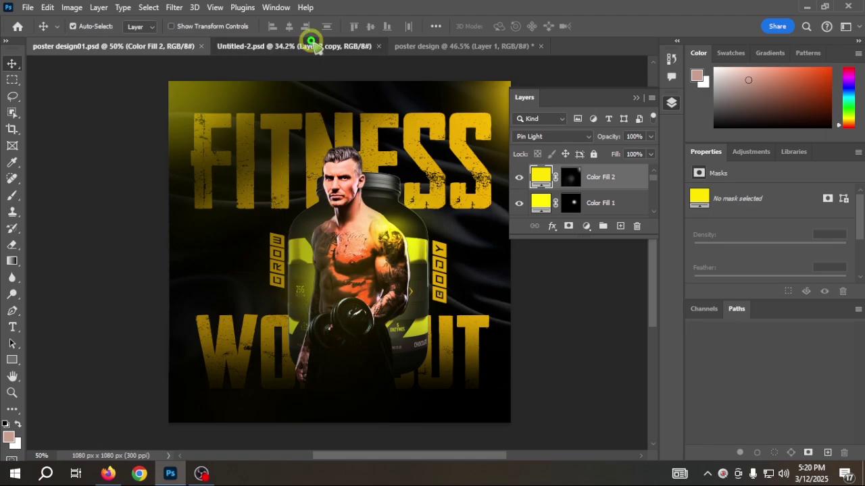
{"action": "left_click", "coordinate": [308, 44]}
{"action": "left_click", "coordinate": [456, 47]}
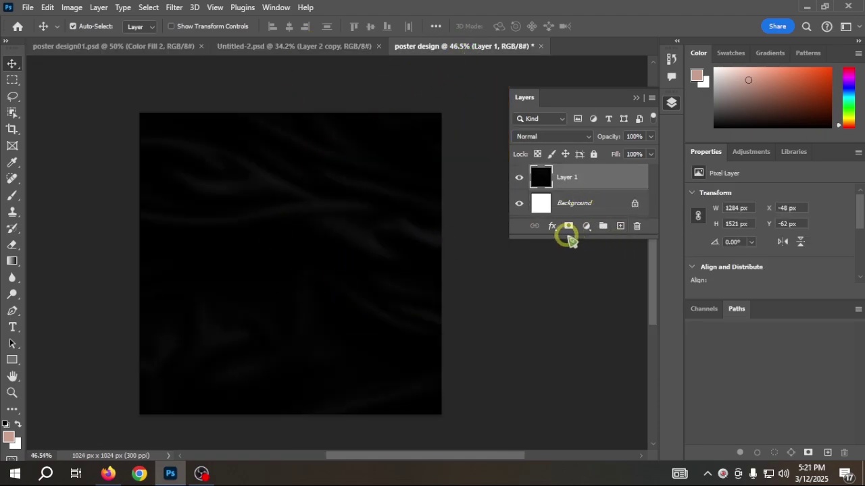
{"action": "left_click_drag", "start_coordinate": [563, 241], "coordinate": [574, 384]}
{"action": "left_click", "coordinate": [619, 368]}
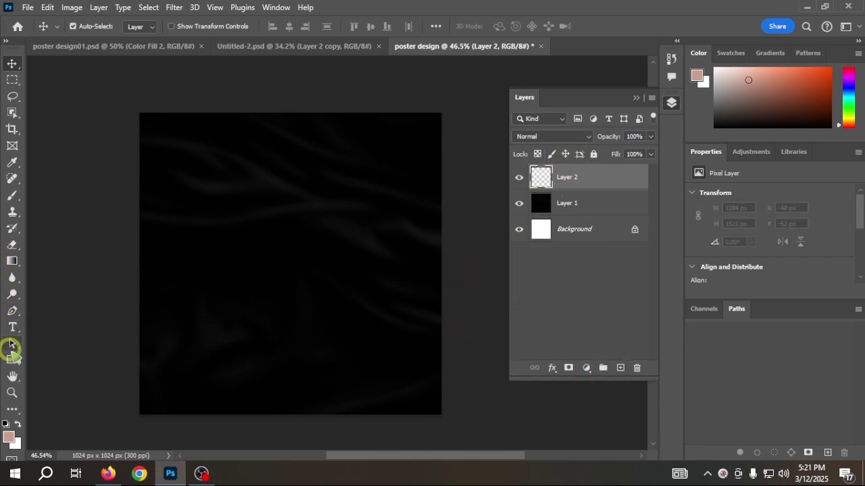
Step: Add a horizontal text reading "FITNESS" in the upper part of the poster
{"action": "left_click", "coordinate": [12, 328]}
{"action": "left_click", "coordinate": [236, 184]}
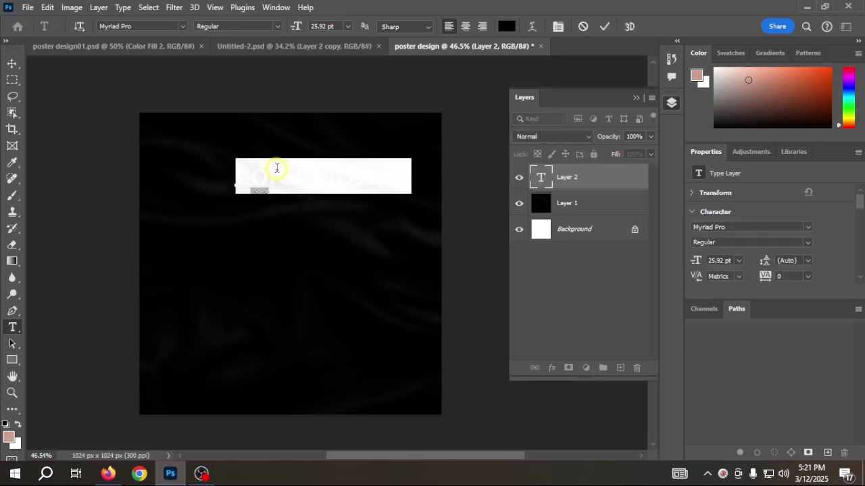
{"action": "key", "text": "BackSpace"}
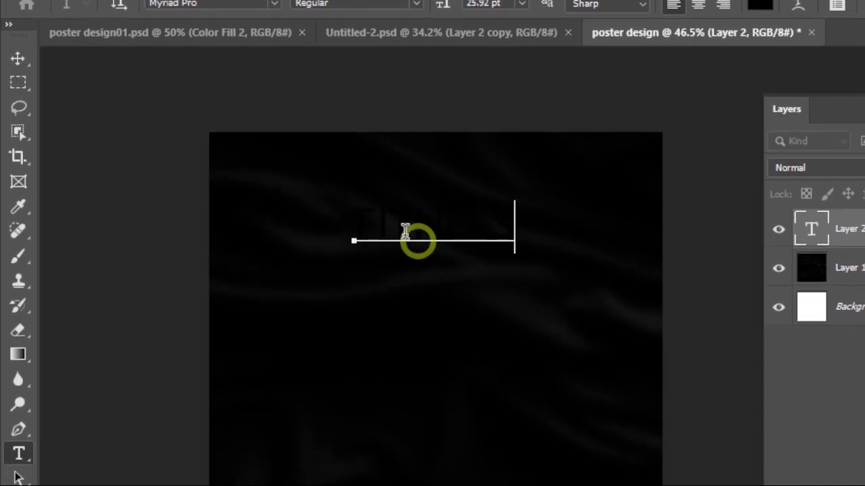
Step: Set the FITNESS text's colour to white (#ffffff)
{"action": "double_click", "coordinate": [387, 228]}
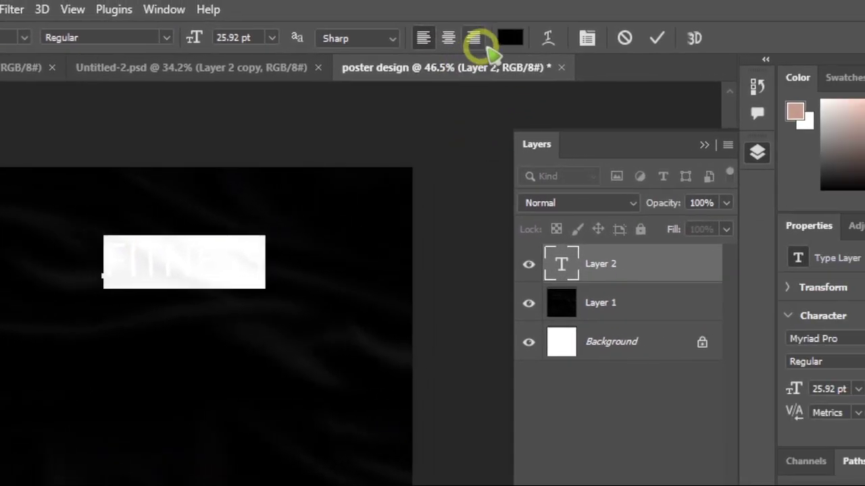
{"action": "left_click", "coordinate": [759, 4]}
{"action": "type", "text": "cecece"}
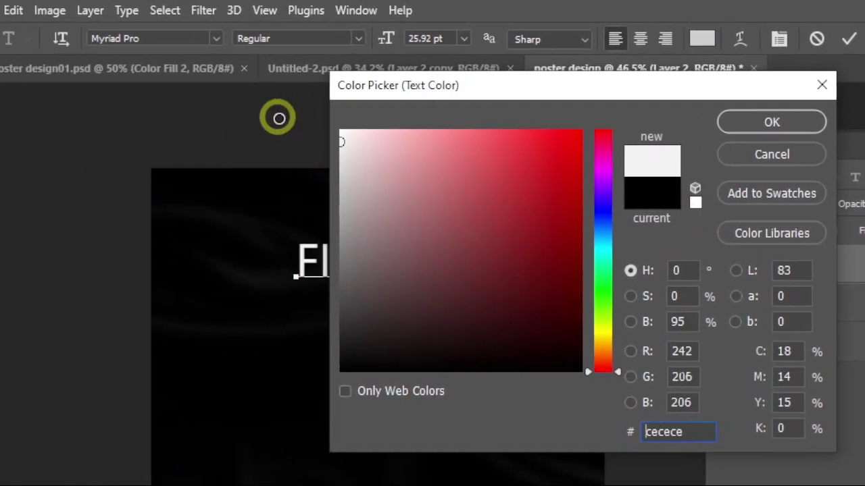
{"action": "left_click_drag", "start_coordinate": [279, 118], "coordinate": [277, 113]}
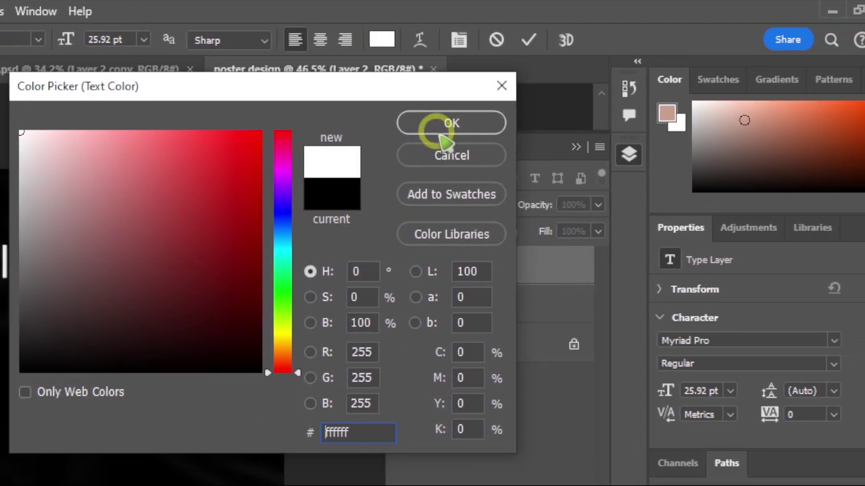
{"action": "left_click", "coordinate": [766, 127]}
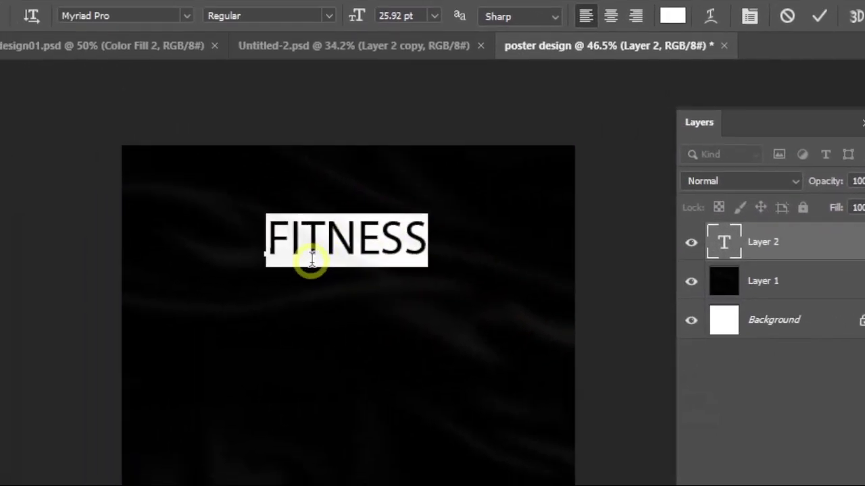
{"action": "left_click", "coordinate": [343, 241]}
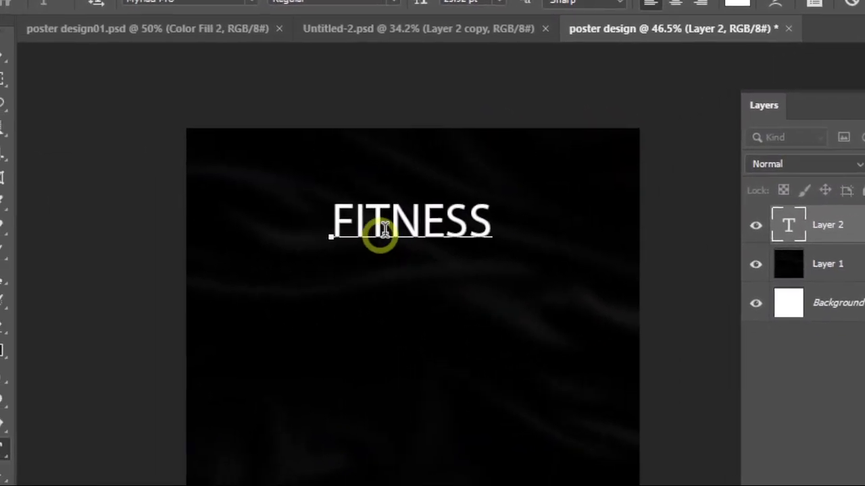
{"action": "double_click", "coordinate": [320, 245]}
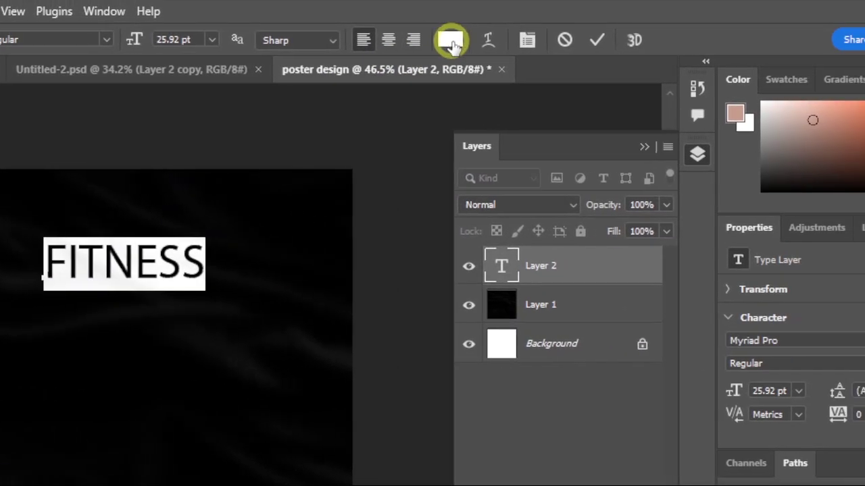
{"action": "left_click", "coordinate": [727, 28]}
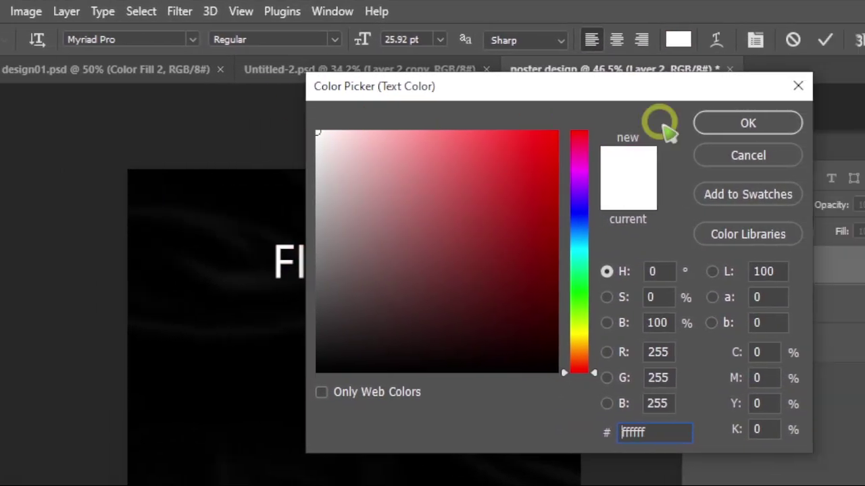
{"action": "left_click", "coordinate": [729, 123]}
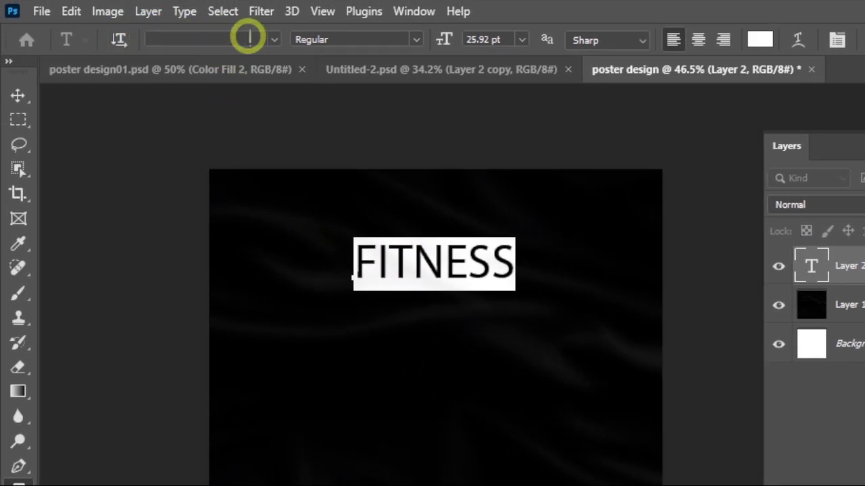
Step: Set the FITNESS text's font to AWAKENNING Regular
{"action": "scroll", "coordinate": [250, 37], "scroll_direction": "down", "scroll_amount": 10}
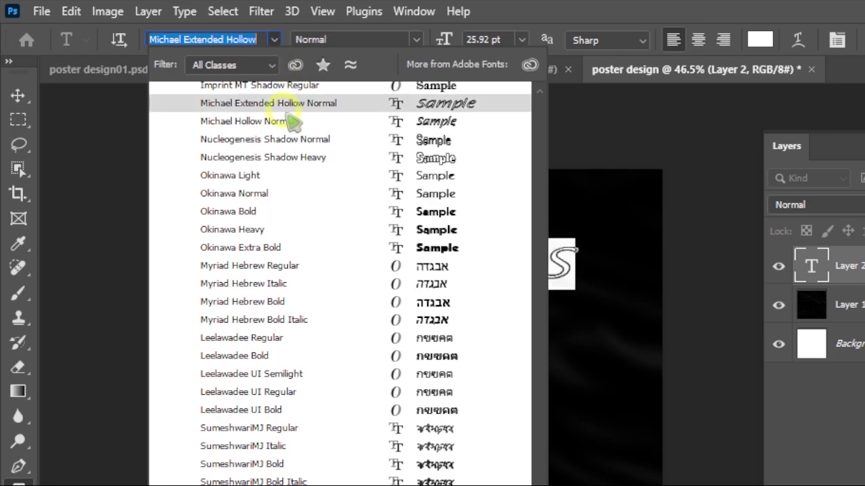
{"action": "key", "text": "BackSpace"}
{"action": "type", "text": "A"}
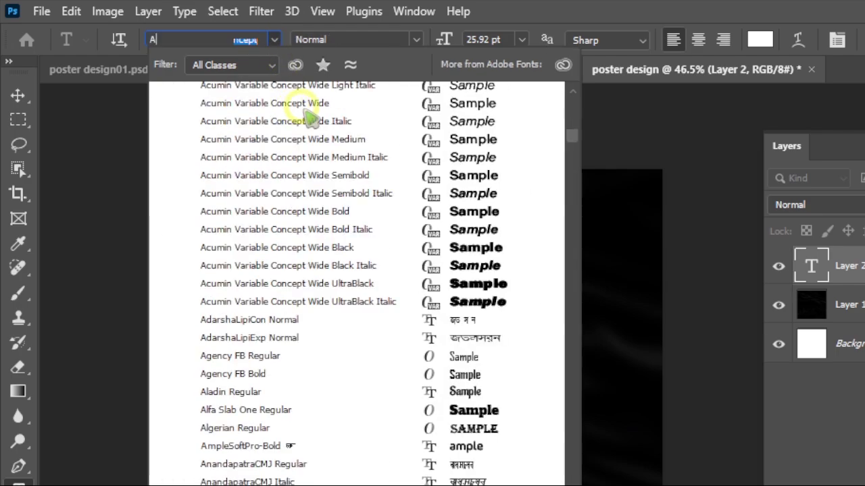
{"action": "type", "text": "w"}
{"action": "scroll", "coordinate": [289, 130], "scroll_direction": "up", "scroll_amount": 15}
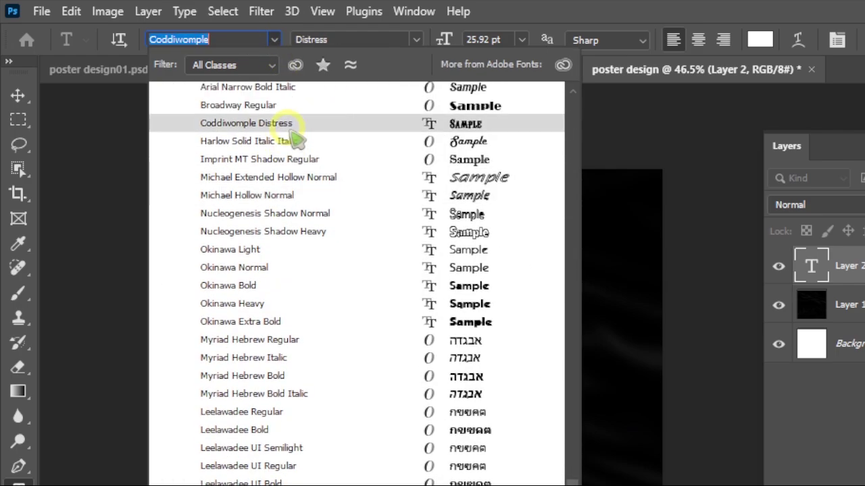
{"action": "scroll", "coordinate": [307, 115], "scroll_direction": "up", "scroll_amount": 1}
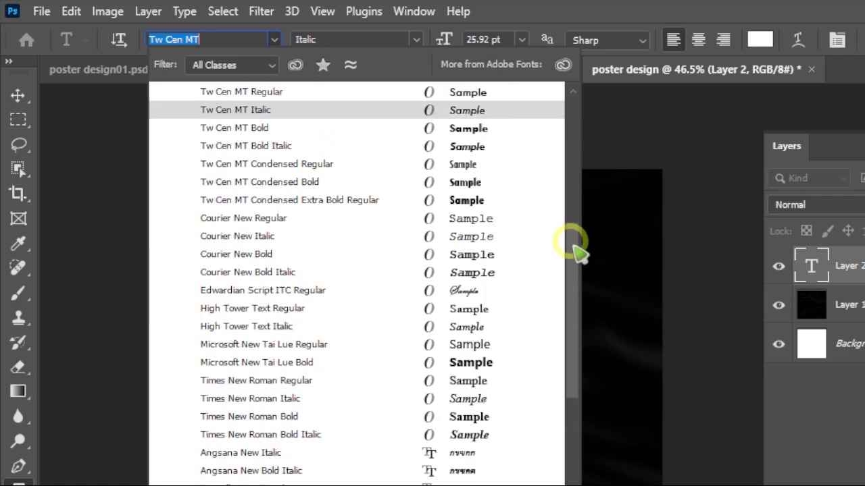
{"action": "left_click_drag", "start_coordinate": [573, 245], "coordinate": [576, 71]}
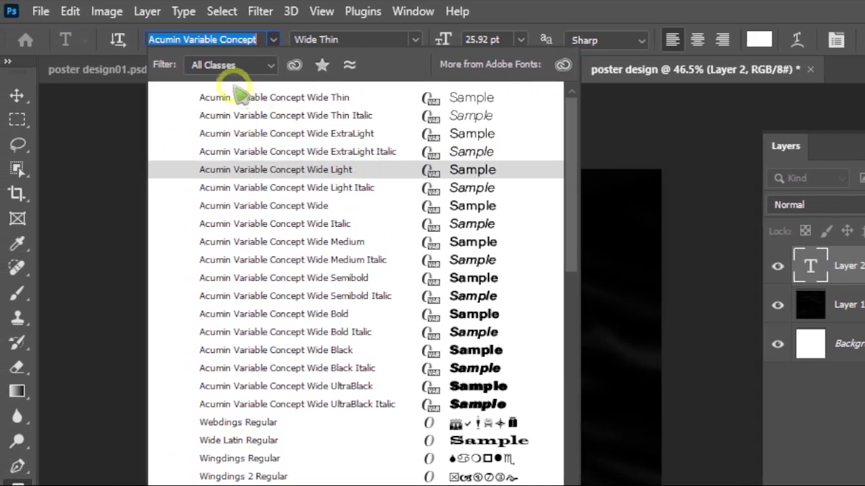
{"action": "type", "text": "AWAKENNING"}
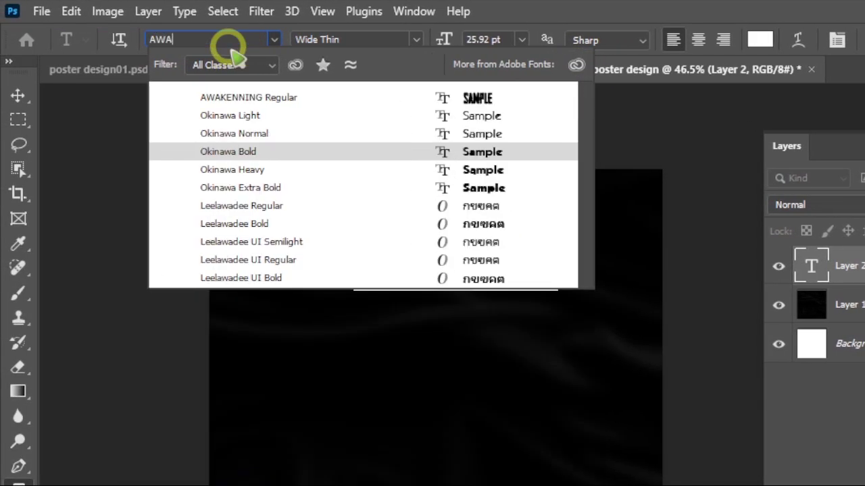
{"action": "left_click", "coordinate": [267, 100]}
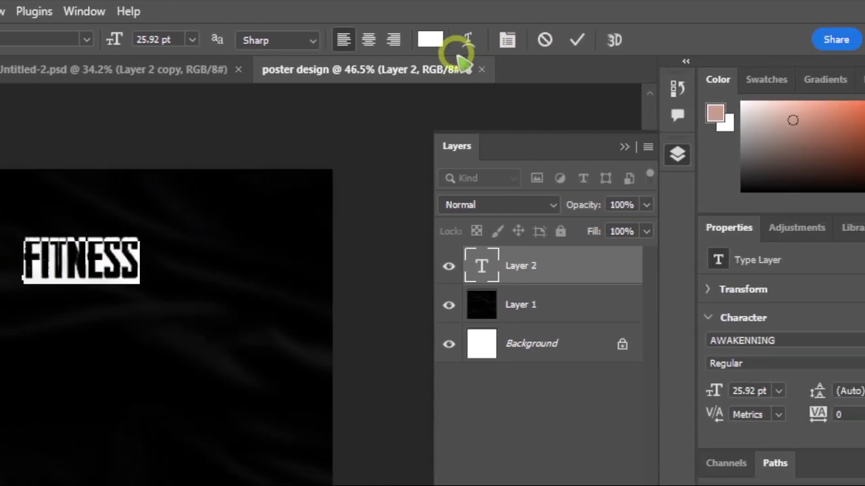
Step: Set the FITNESS text's colour to yellow (#ffd800) and commit the text
{"action": "left_click", "coordinate": [759, 40]}
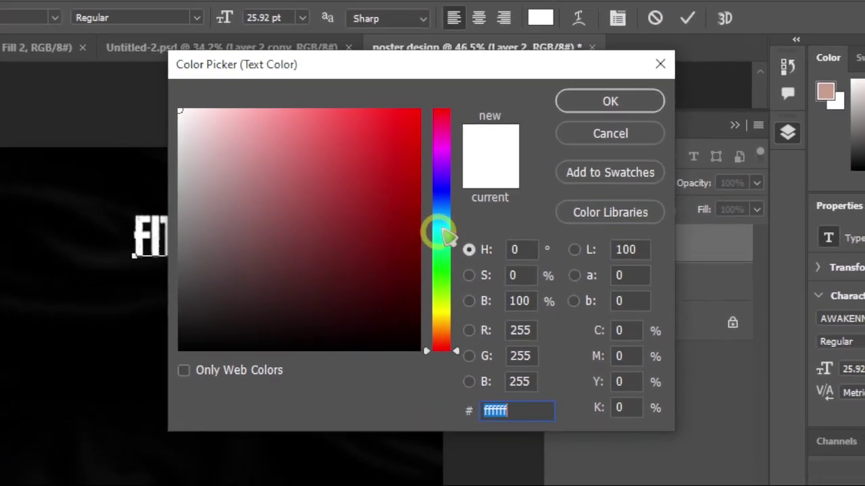
{"action": "left_click_drag", "start_coordinate": [415, 178], "coordinate": [453, 64]}
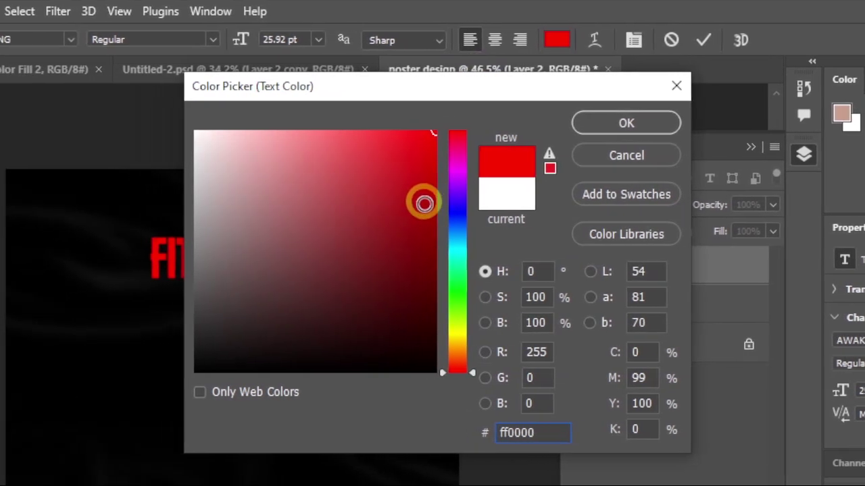
{"action": "left_click_drag", "start_coordinate": [473, 349], "coordinate": [476, 339]}
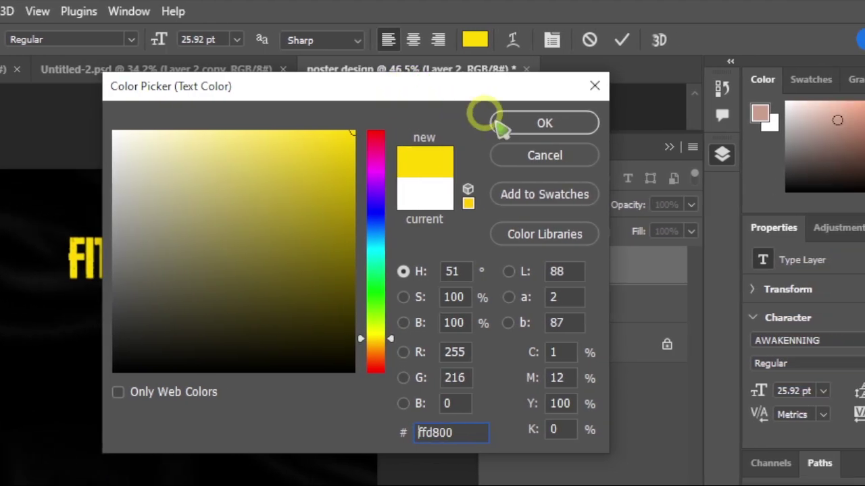
{"action": "left_click", "coordinate": [498, 127]}
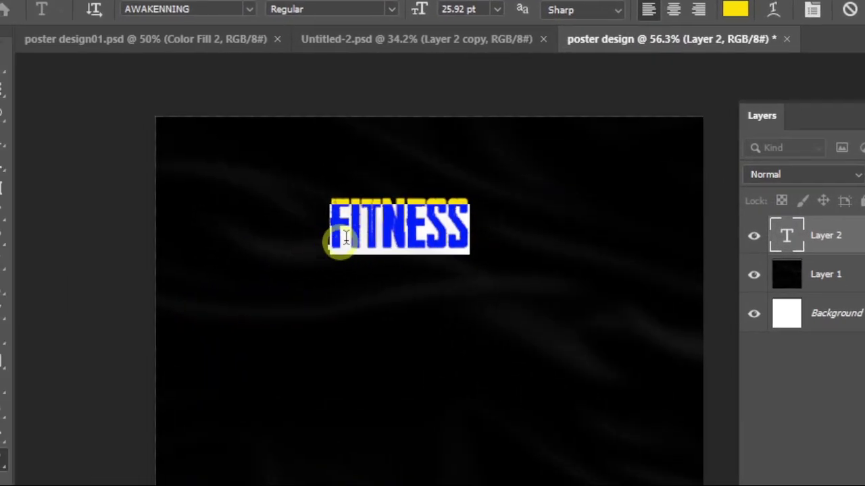
{"action": "left_click", "coordinate": [422, 214]}
{"action": "scroll", "coordinate": [433, 238], "scroll_direction": "down", "scroll_amount": 2}
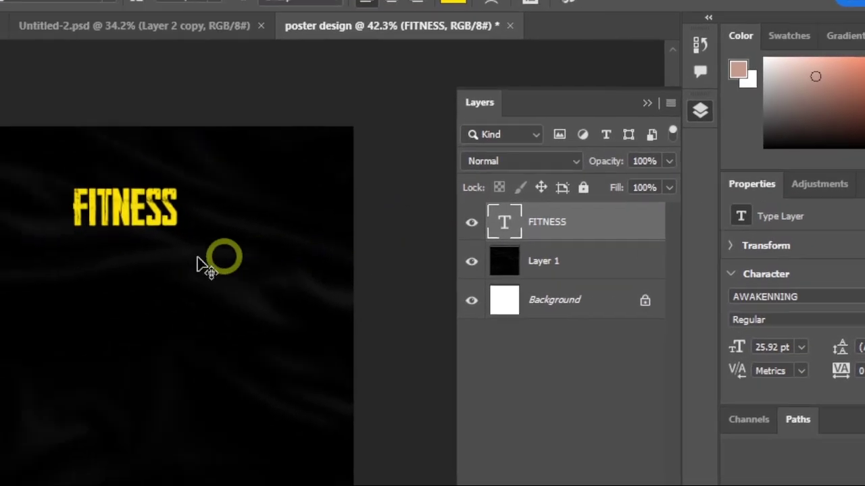
Step: Enlarge the FITNESS text to about 80.5 pt and stretch it across nearly the full width of the poster's upper part
{"action": "key", "text": "ctrl+t"}
{"action": "left_click_drag", "start_coordinate": [497, 226], "coordinate": [435, 239]}
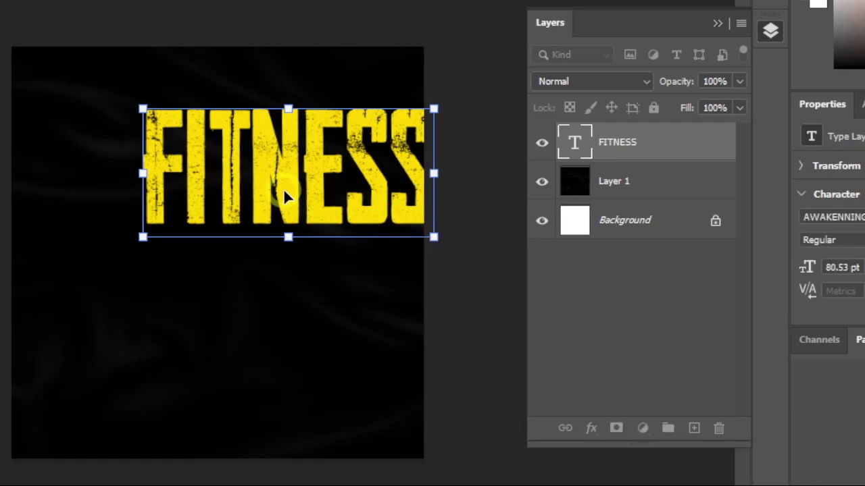
{"action": "left_click_drag", "start_coordinate": [283, 190], "coordinate": [178, 159]}
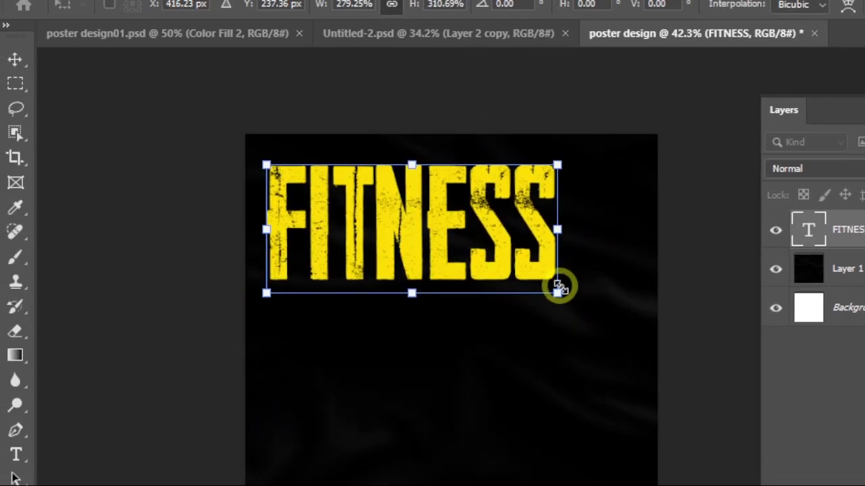
{"action": "left_click_drag", "start_coordinate": [579, 301], "coordinate": [649, 311]}
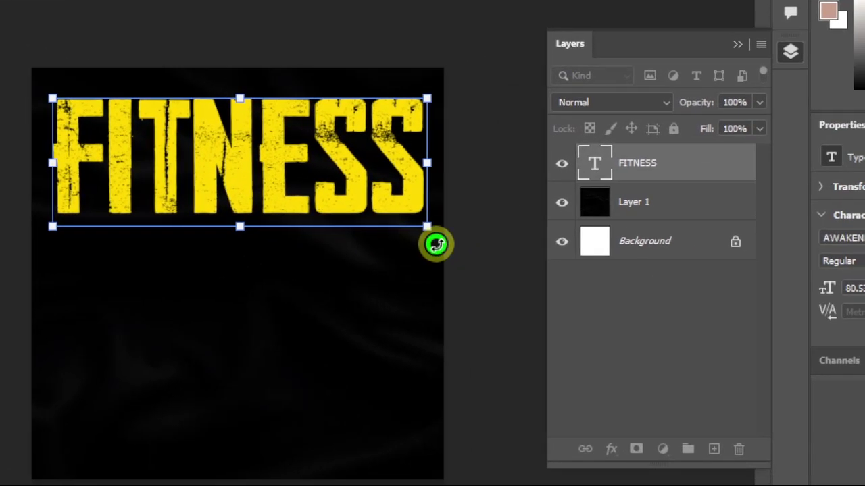
{"action": "left_click", "coordinate": [535, 33]}
{"action": "scroll", "coordinate": [186, 204], "scroll_direction": "up", "scroll_amount": 1}
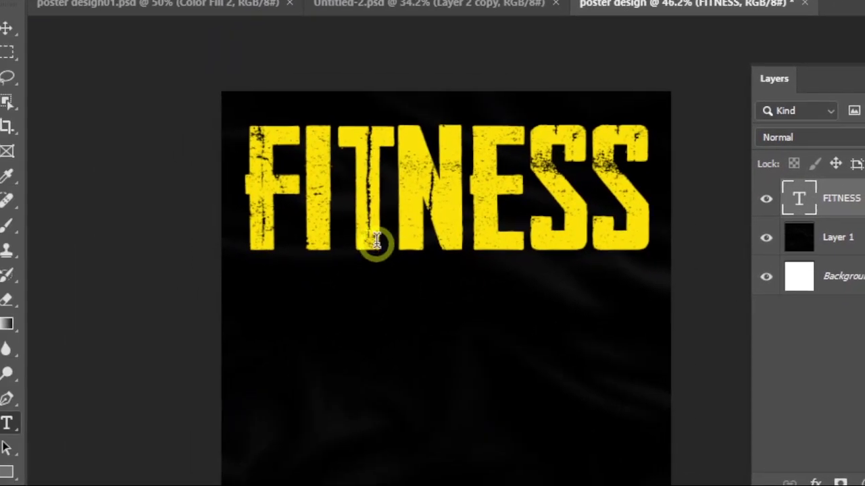
Step: Set the whole FITNESS text's colour to a brighter yellow (#ffea00) and commit the text
{"action": "left_click", "coordinate": [435, 235]}
{"action": "left_click", "coordinate": [474, 43]}
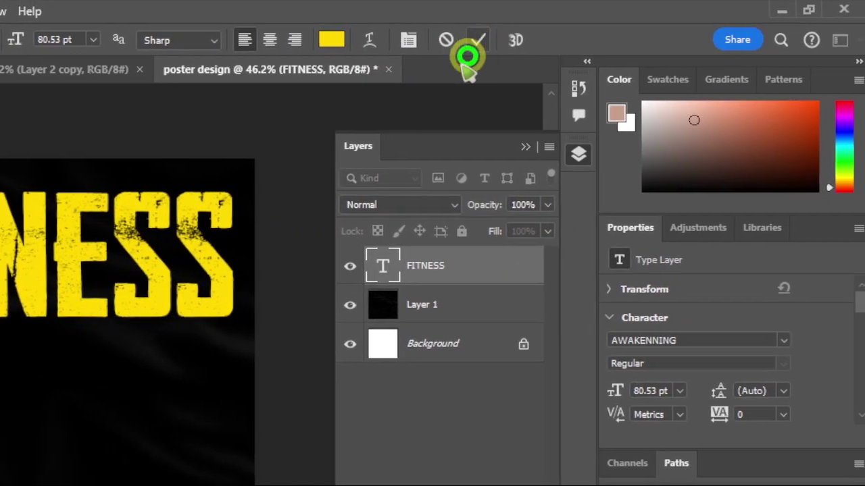
{"action": "left_click", "coordinate": [323, 202]}
{"action": "key", "text": "ctrl+a"}
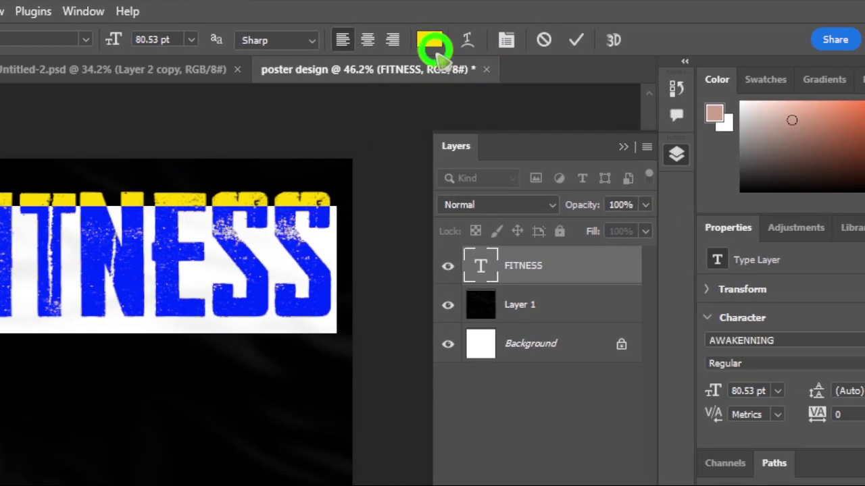
{"action": "left_click", "coordinate": [476, 40]}
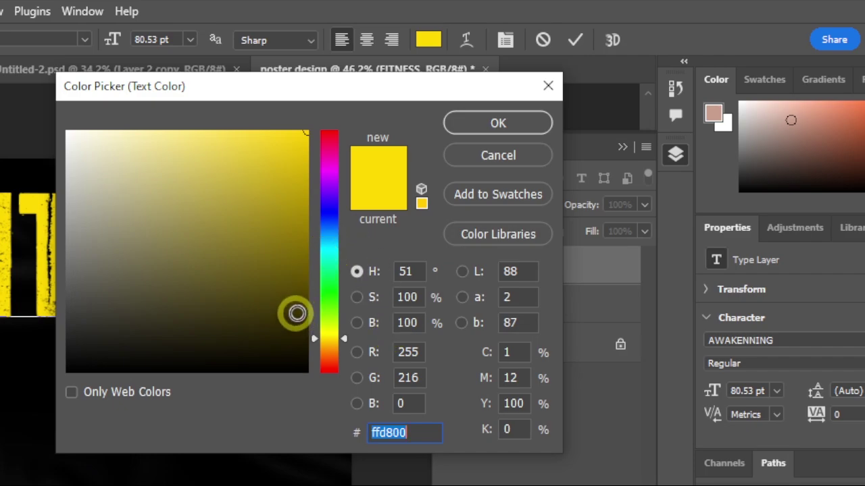
{"action": "left_click_drag", "start_coordinate": [296, 311], "coordinate": [285, 167]}
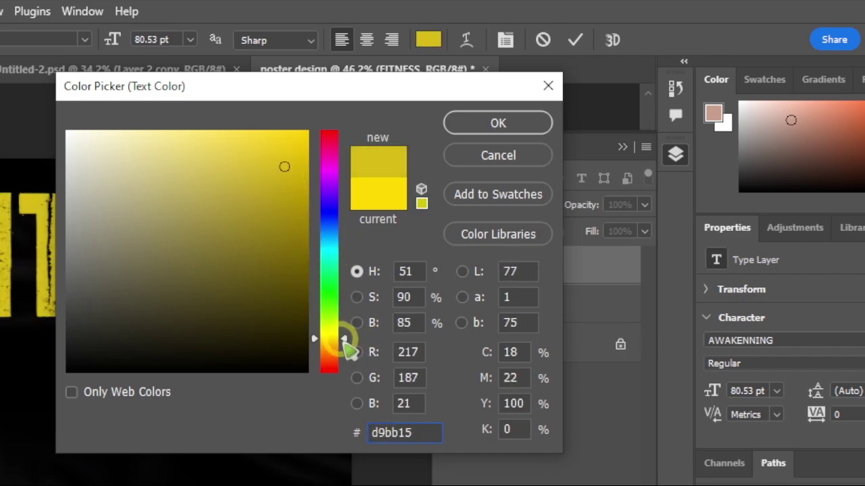
{"action": "left_click_drag", "start_coordinate": [344, 338], "coordinate": [345, 352]}
{"action": "mouse_move", "coordinate": [284, 195]}
{"action": "left_mouse_down"}
{"action": "mouse_move", "coordinate": [315, 115]}
{"action": "mouse_move", "coordinate": [310, 127]}
{"action": "left_mouse_up"}
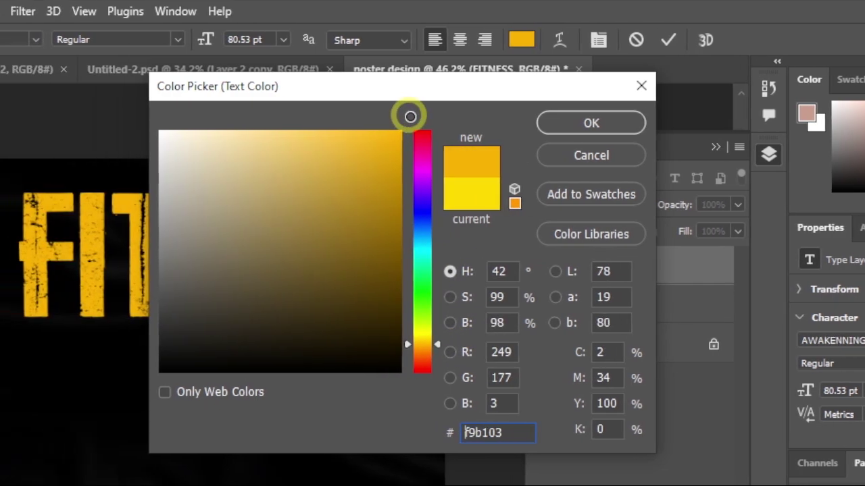
{"action": "left_click_drag", "start_coordinate": [428, 237], "coordinate": [428, 227]}
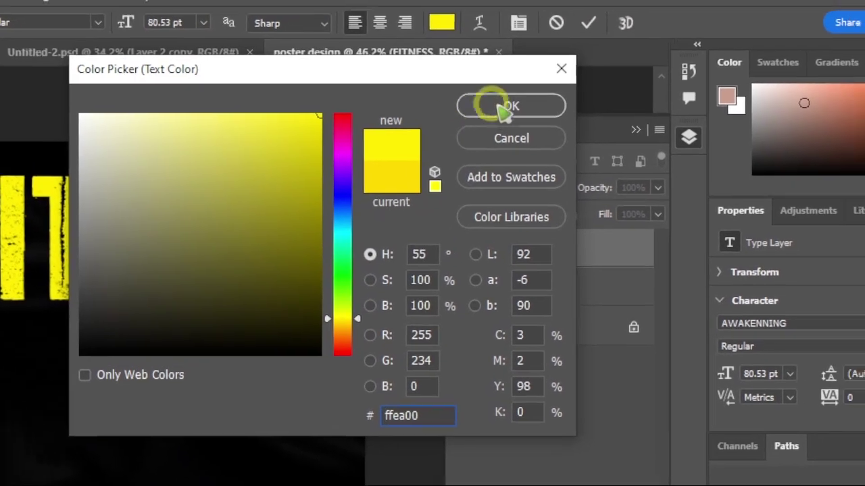
{"action": "left_click", "coordinate": [583, 15]}
{"action": "left_click", "coordinate": [411, 245]}
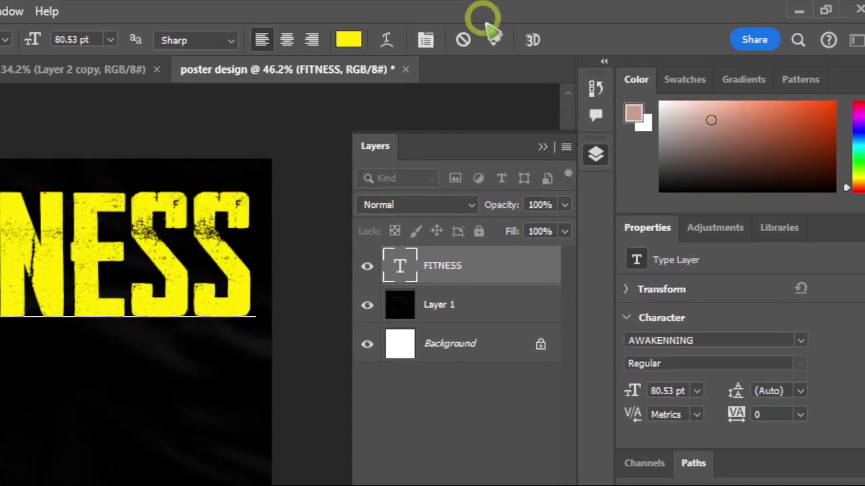
{"action": "left_click", "coordinate": [724, 33]}
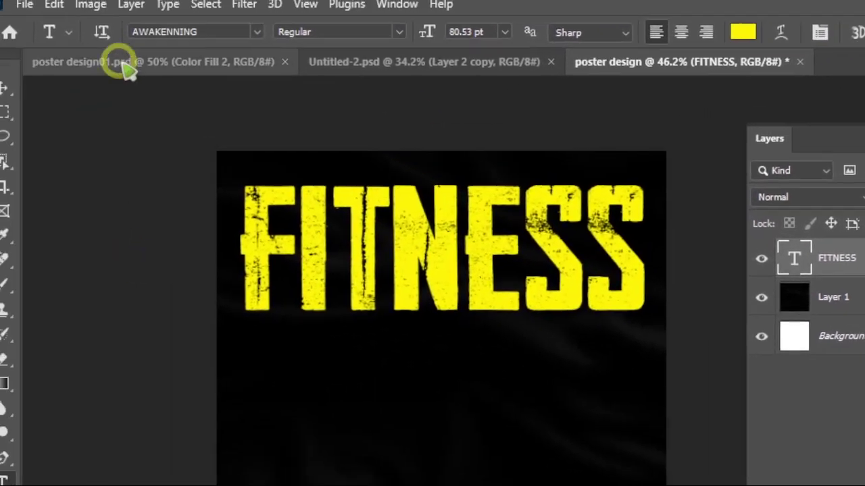
Step: Compare the headline with the finished yellow fitness poster and return to the poster design document
{"action": "left_click", "coordinate": [125, 68]}
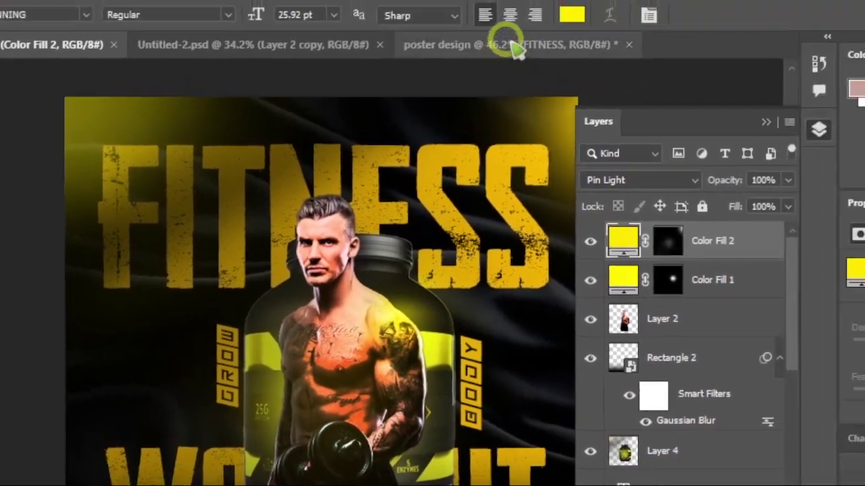
{"action": "left_click", "coordinate": [510, 44]}
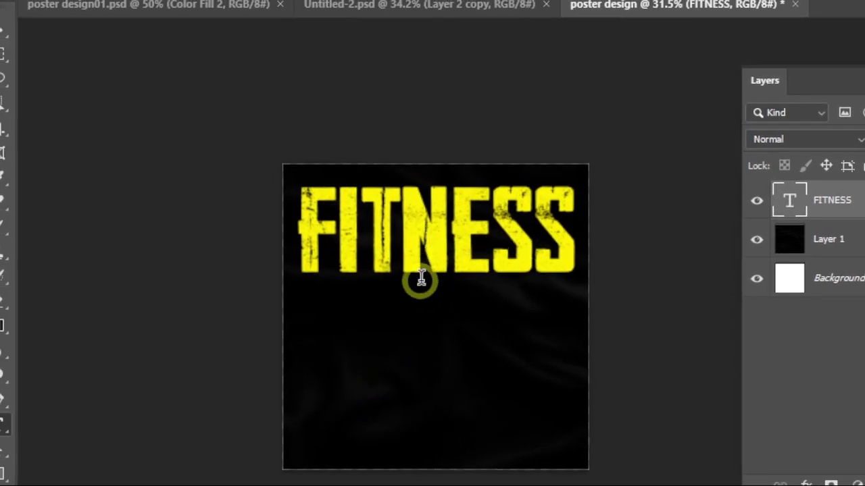
{"action": "scroll", "coordinate": [464, 125], "scroll_direction": "up", "scroll_amount": 2}
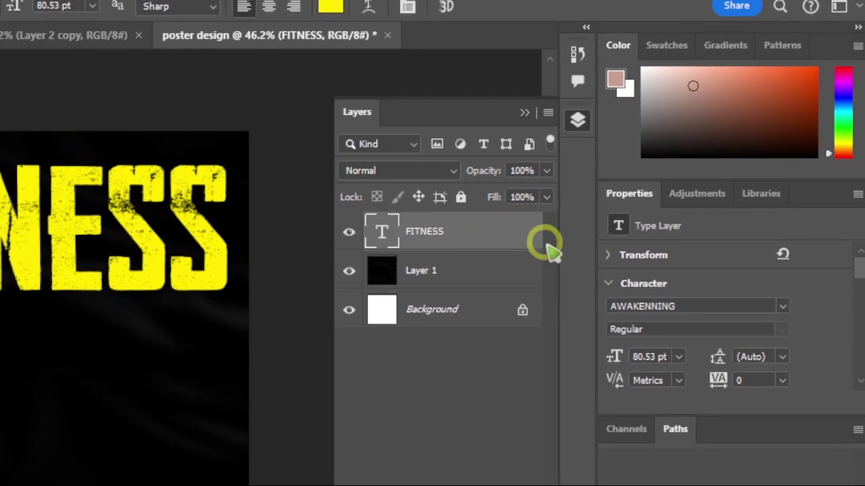
Step: Duplicate the FITNESS text layer and move the copy straight down to the lower part of the poster
{"action": "left_click_drag", "start_coordinate": [864, 210], "coordinate": [864, 464]}
{"action": "mouse_move", "coordinate": [505, 317]}
{"action": "left_mouse_down"}
{"action": "mouse_move", "coordinate": [506, 336]}
{"action": "mouse_move", "coordinate": [505, 316]}
{"action": "left_mouse_up"}
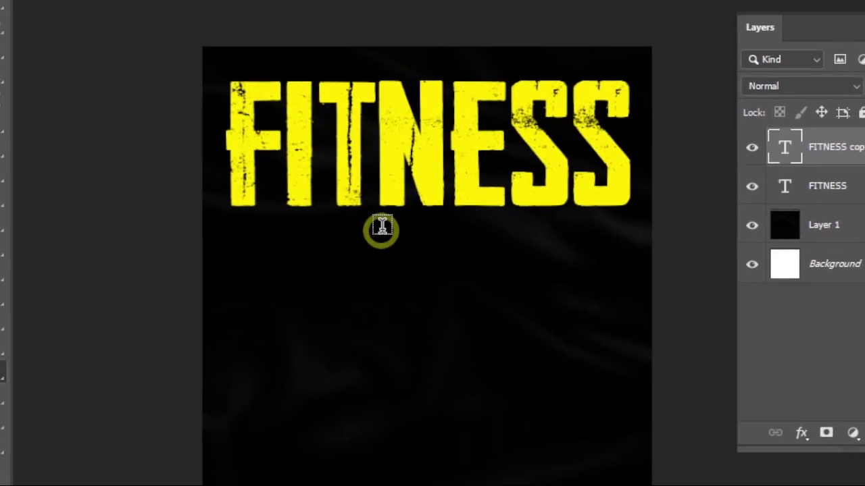
{"action": "key", "text": "ctrl+t"}
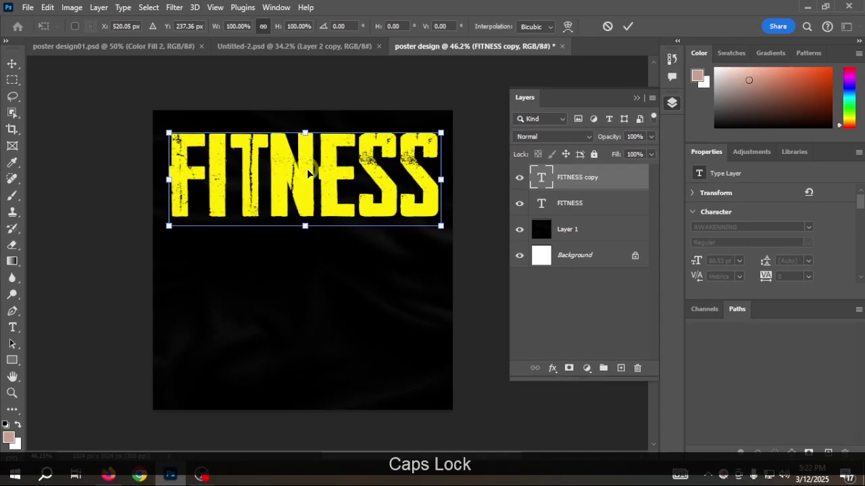
{"action": "left_click_drag", "start_coordinate": [307, 173], "coordinate": [305, 362]}
{"action": "key", "text": "Return"}
Step: Replace the lower FITNESS copy's text with "WORKOUT" and commit it
{"action": "key", "text": "t"}
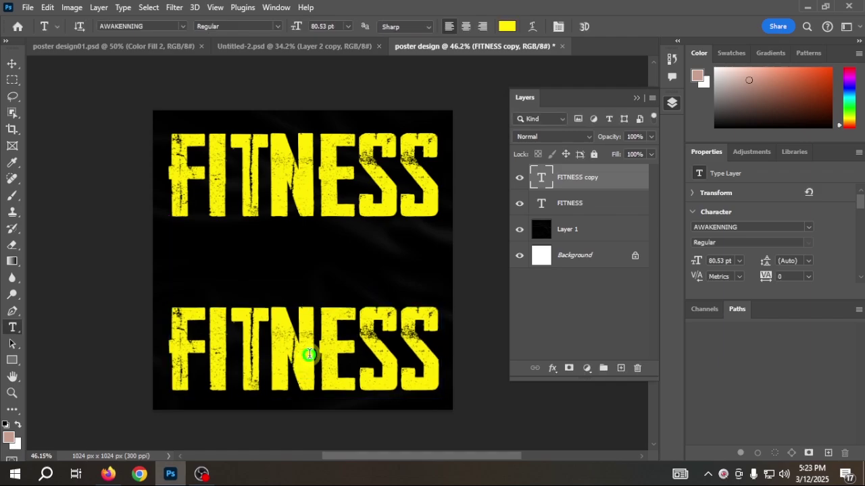
{"action": "left_click", "coordinate": [309, 354]}
{"action": "double_click", "coordinate": [338, 342]}
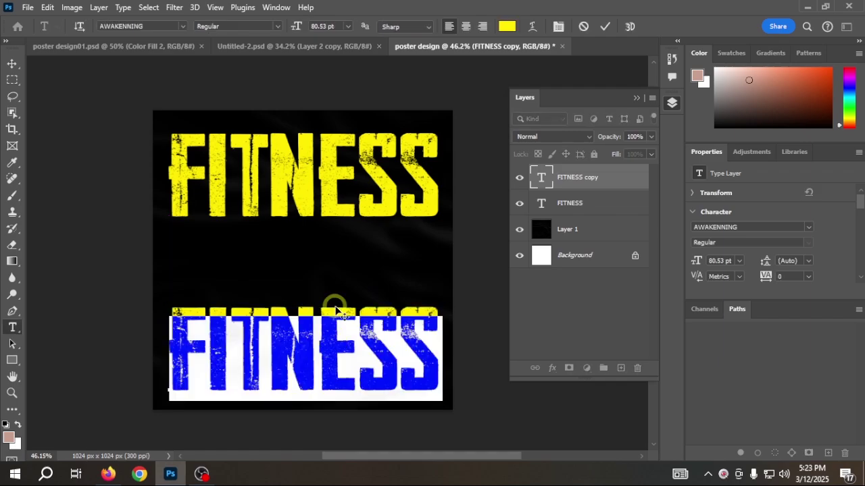
{"action": "key", "text": "BackSpace"}
{"action": "type", "text": "WOR"}
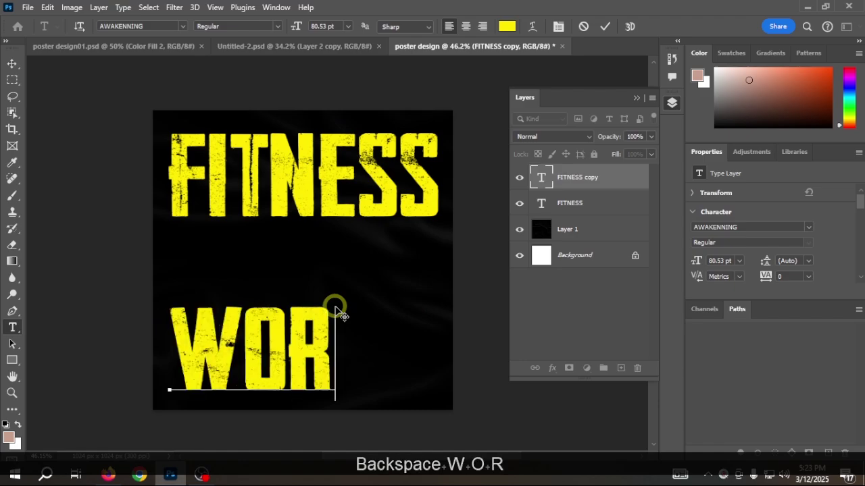
{"action": "type", "text": "KOUT"}
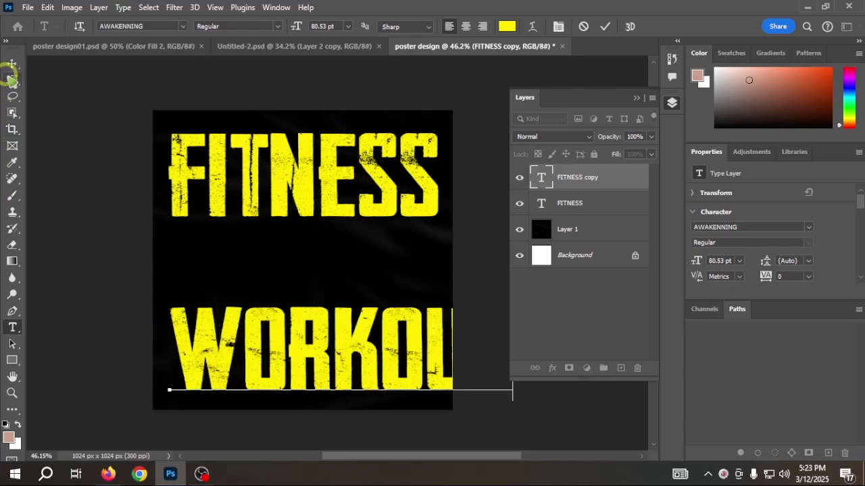
{"action": "left_click", "coordinate": [12, 65]}
Step: Scale the WORKOUT text down to about 73% and centre it across the lower part of the poster
{"action": "key", "text": "ctrl+t"}
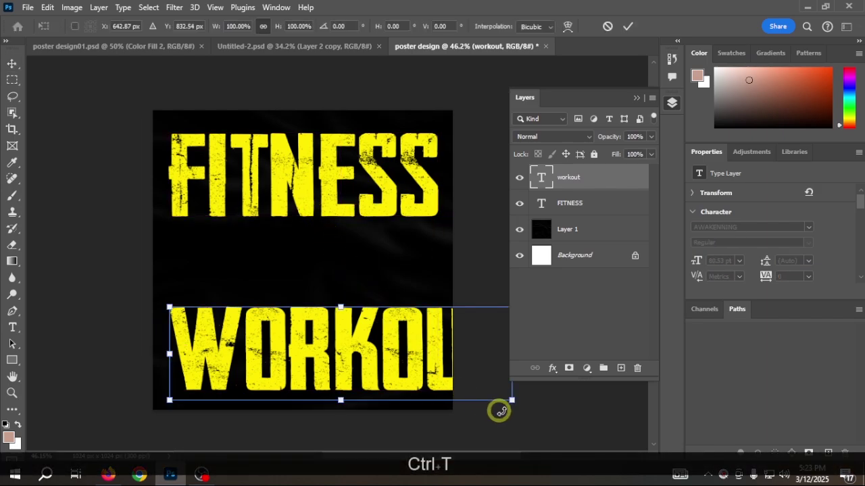
{"action": "left_click_drag", "start_coordinate": [511, 403], "coordinate": [422, 377]}
{"action": "mouse_move", "coordinate": [314, 352]}
{"action": "left_mouse_down"}
{"action": "mouse_move", "coordinate": [323, 362]}
{"action": "mouse_move", "coordinate": [319, 357]}
{"action": "left_mouse_up"}
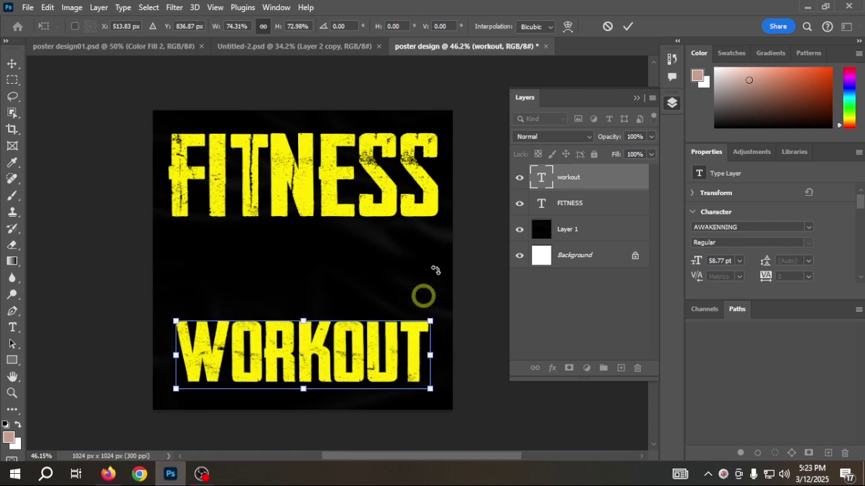
{"action": "left_click", "coordinate": [628, 26]}
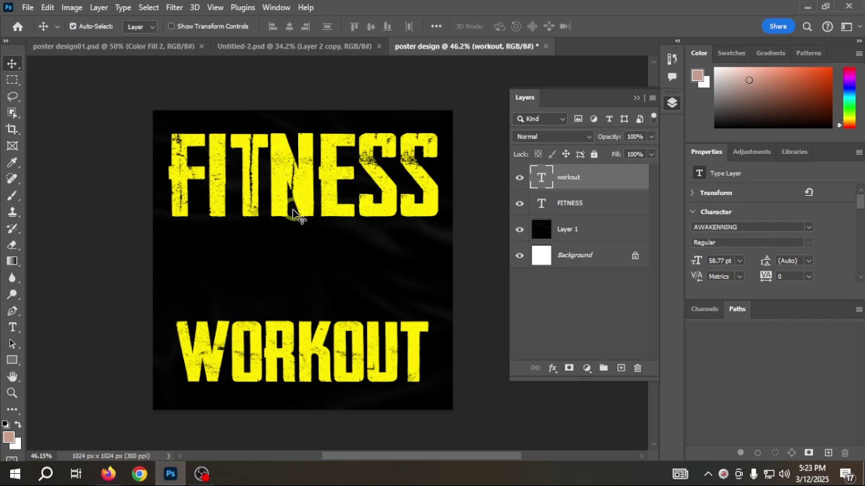
Step: Check the headline placement in the finished fitness poster and move the WORKOUT text slightly down in the poster design
{"action": "left_click", "coordinate": [139, 52]}
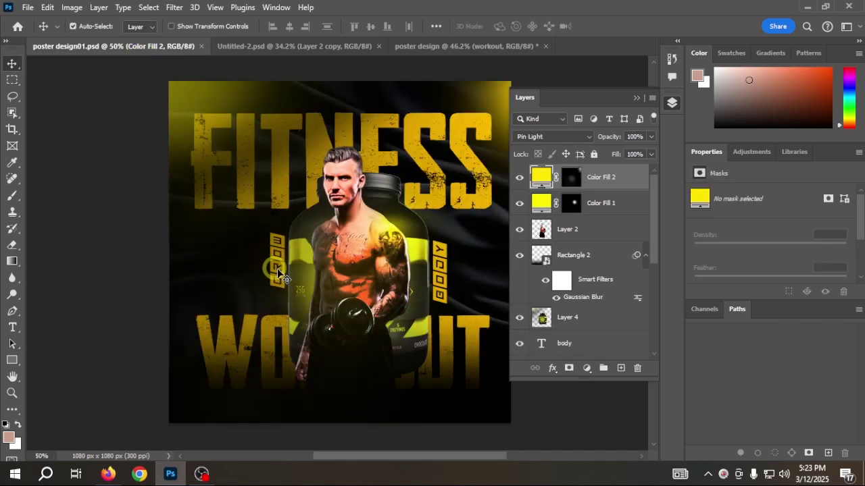
{"action": "left_click", "coordinate": [503, 46]}
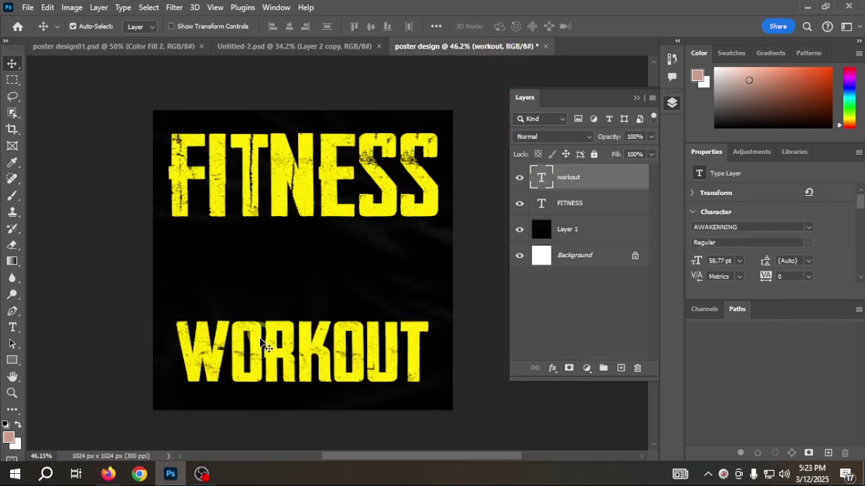
{"action": "left_click_drag", "start_coordinate": [292, 352], "coordinate": [287, 361]}
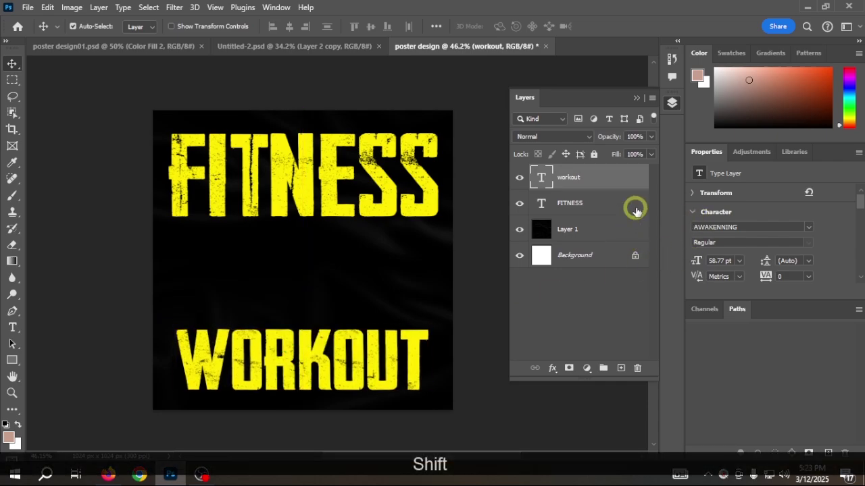
Step: Add a new text layer reading "GROW" between the two headlines and commit it
{"action": "left_click", "coordinate": [620, 368]}
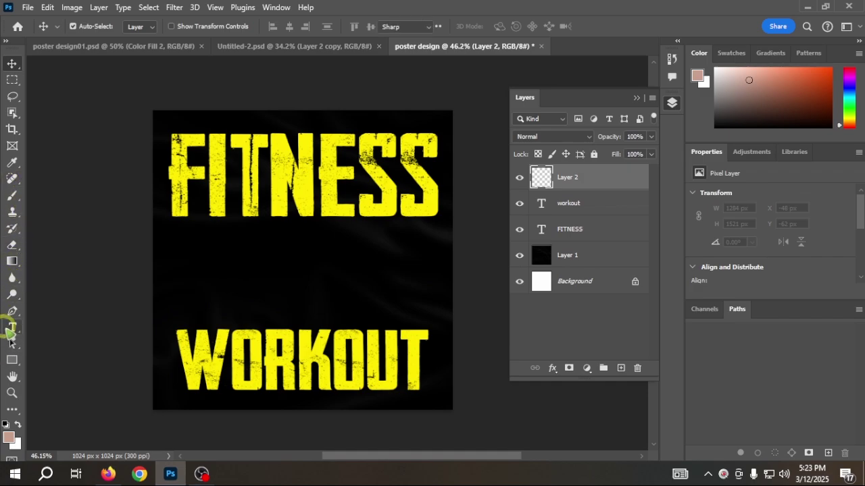
{"action": "left_click", "coordinate": [12, 328]}
{"action": "left_click", "coordinate": [216, 274]}
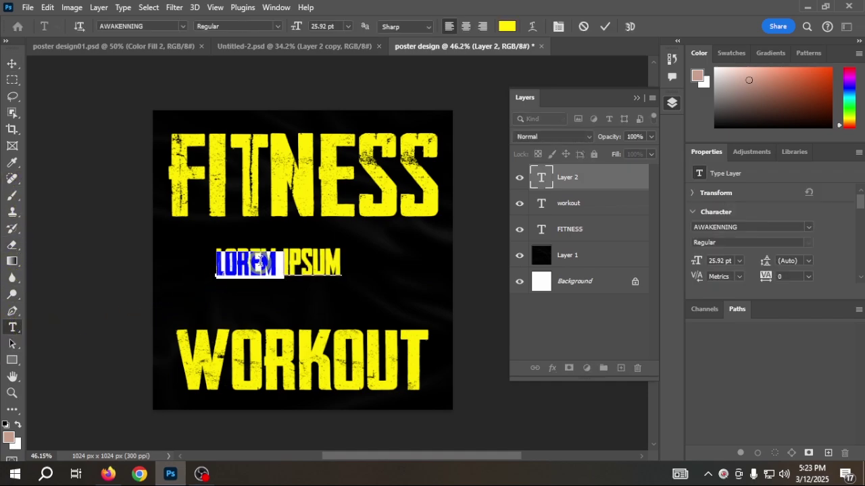
{"action": "key", "text": "BackSpace"}
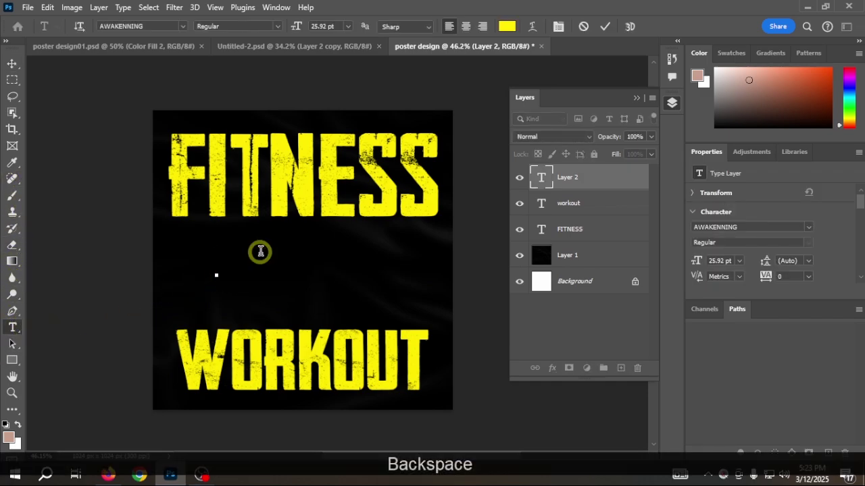
{"action": "type", "text": "GROUW"}
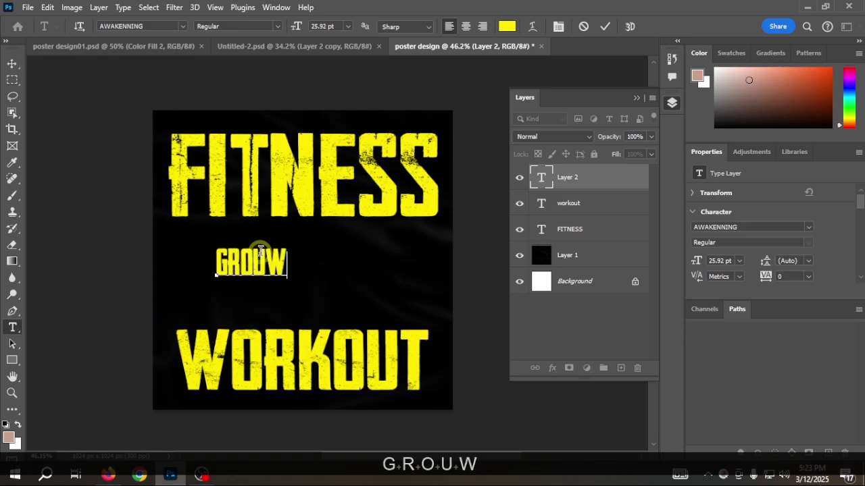
{"action": "key", "text": "BackSpace"}
{"action": "key", "text": "BackSpace"}
{"action": "type", "text": "W"}
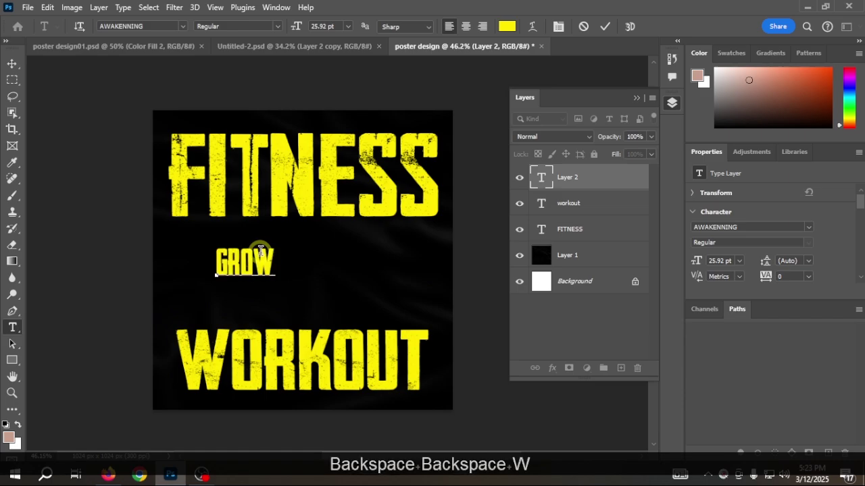
{"action": "left_click", "coordinate": [604, 26]}
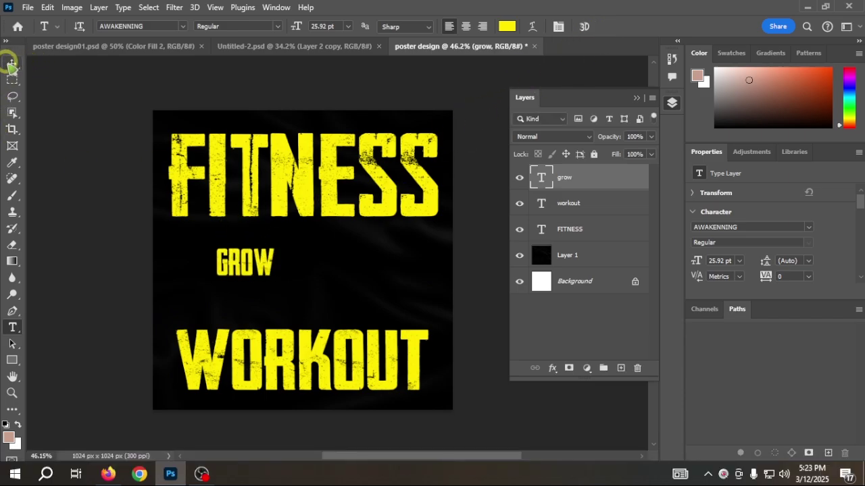
Step: Change the GROW text's font to Science Fiction 101 Italic and commit the edit
{"action": "left_click", "coordinate": [11, 63]}
{"action": "double_click", "coordinate": [251, 276]}
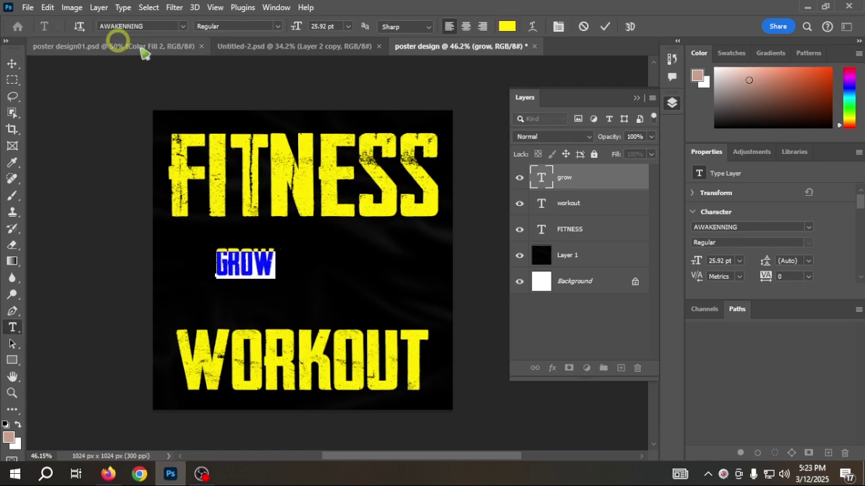
{"action": "left_click", "coordinate": [159, 27]}
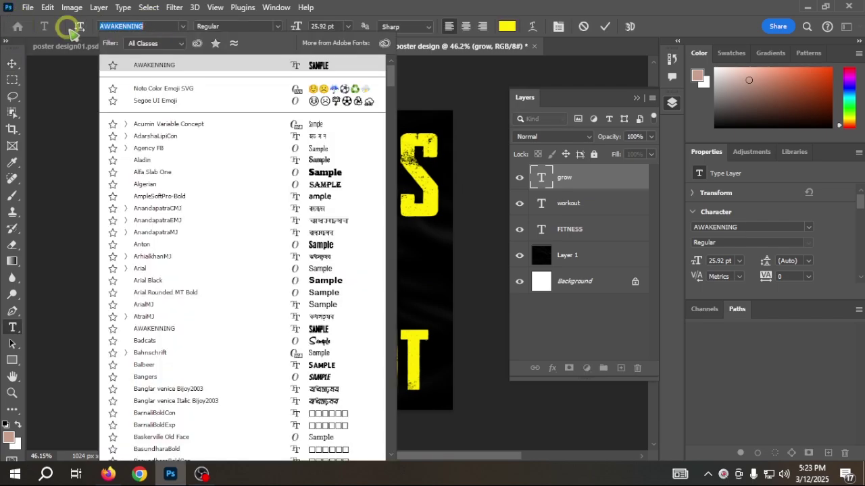
{"action": "key", "text": "BackSpace"}
{"action": "type", "text": "scio"}
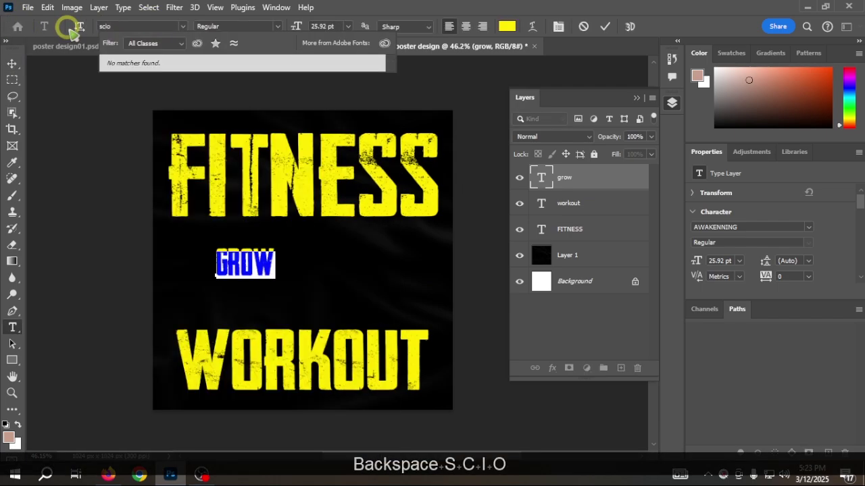
{"action": "key", "text": "BackSpace"}
{"action": "key", "text": "BackSpace"}
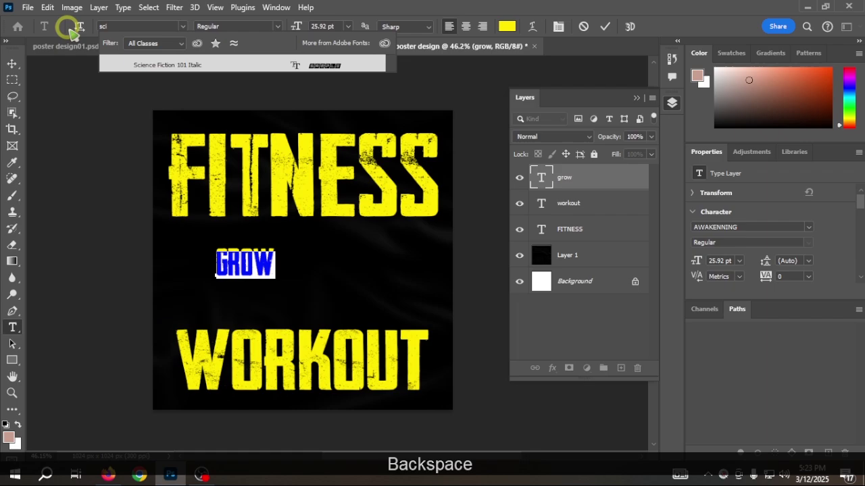
{"action": "type", "text": "l"}
{"action": "key", "text": "BackSpace"}
{"action": "key", "text": "BackSpace"}
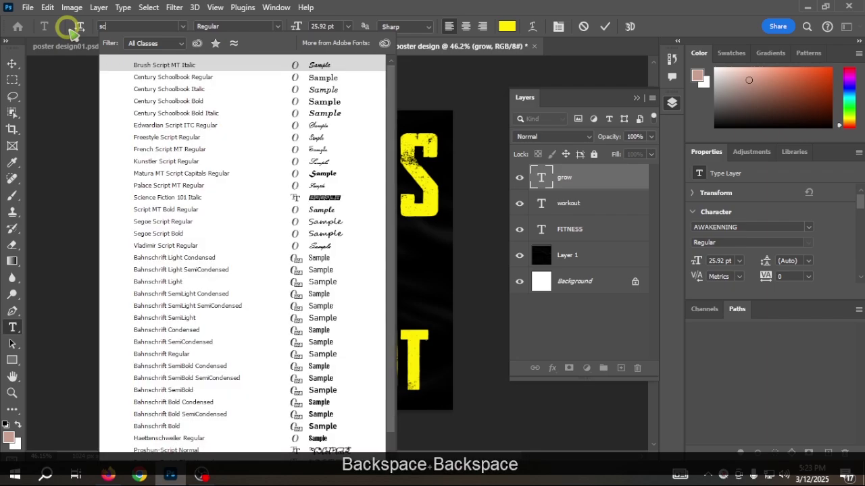
{"action": "type", "text": "ie"}
{"action": "left_click", "coordinate": [168, 66]}
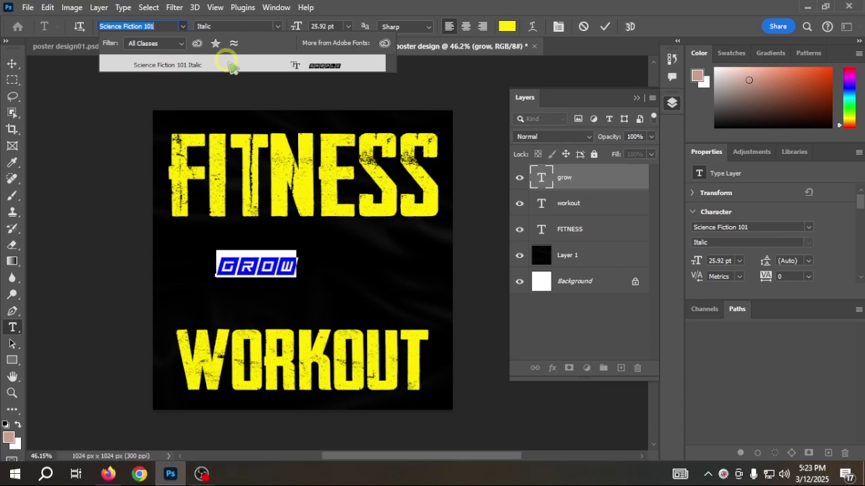
{"action": "left_click", "coordinate": [229, 65]}
{"action": "left_click", "coordinate": [268, 252]}
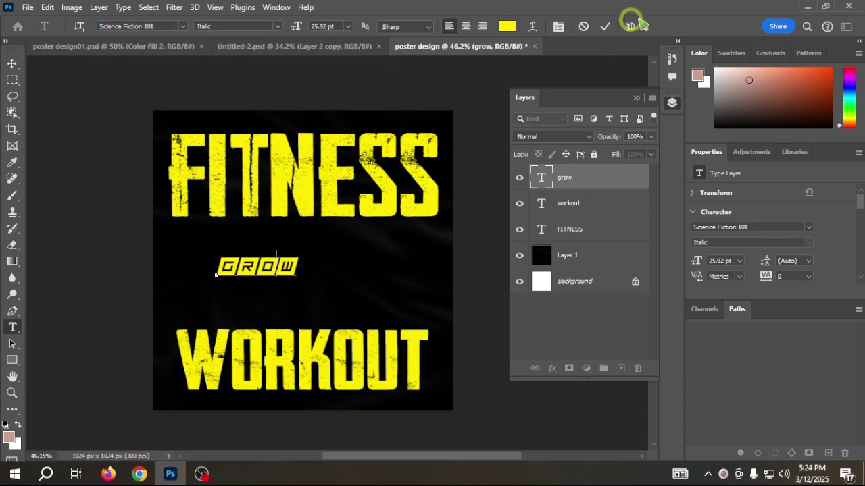
{"action": "left_click", "coordinate": [605, 26]}
Step: Rotate the GROW text to -90° and place it and a duplicate on opposite sides of the poster between the headlines
{"action": "key", "text": "v"}
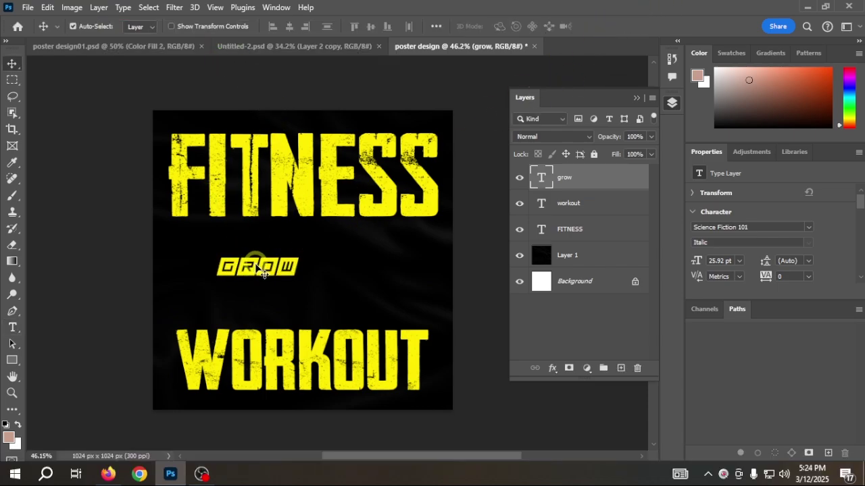
{"action": "key", "text": "ctrl+t"}
{"action": "left_click_drag", "start_coordinate": [301, 233], "coordinate": [231, 223]}
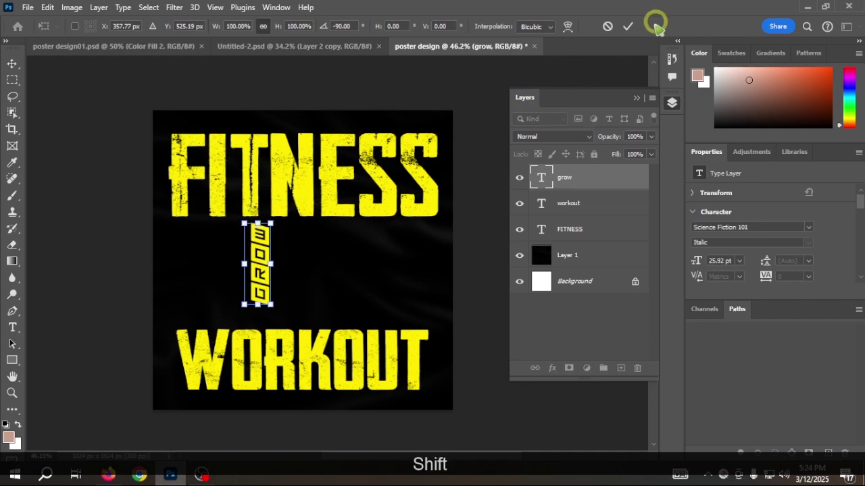
{"action": "left_click", "coordinate": [626, 26]}
{"action": "left_click_drag", "start_coordinate": [264, 271], "coordinate": [383, 268]}
{"action": "left_click_drag", "start_coordinate": [233, 270], "coordinate": [226, 270]}
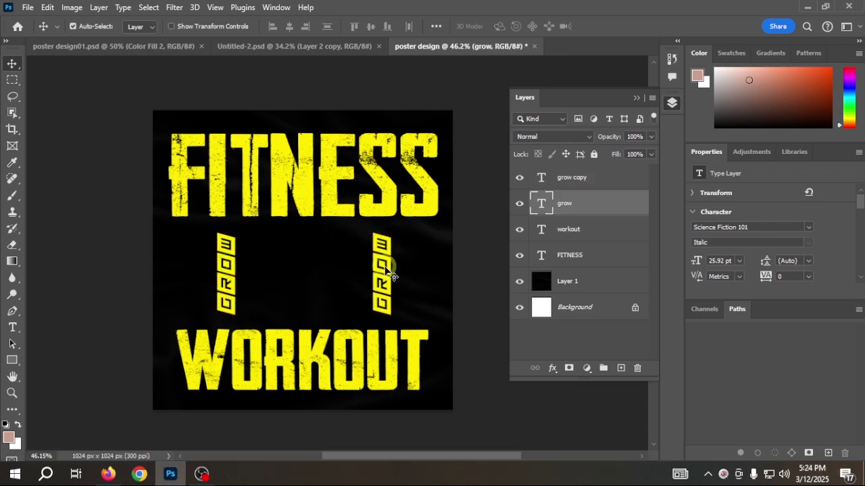
Step: Replace the right-hand GROW copy's text with "YOUR" and commit it
{"action": "double_click", "coordinate": [382, 266]}
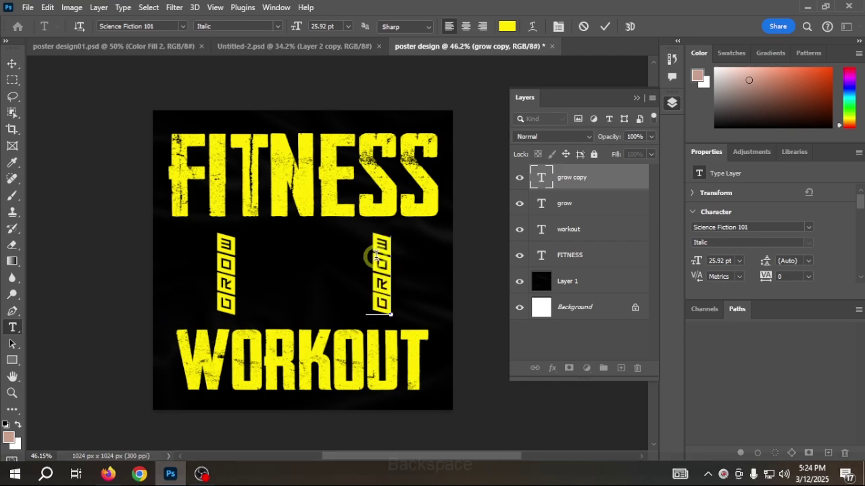
{"action": "key", "text": "BackSpace"}
{"action": "type", "text": "you"}
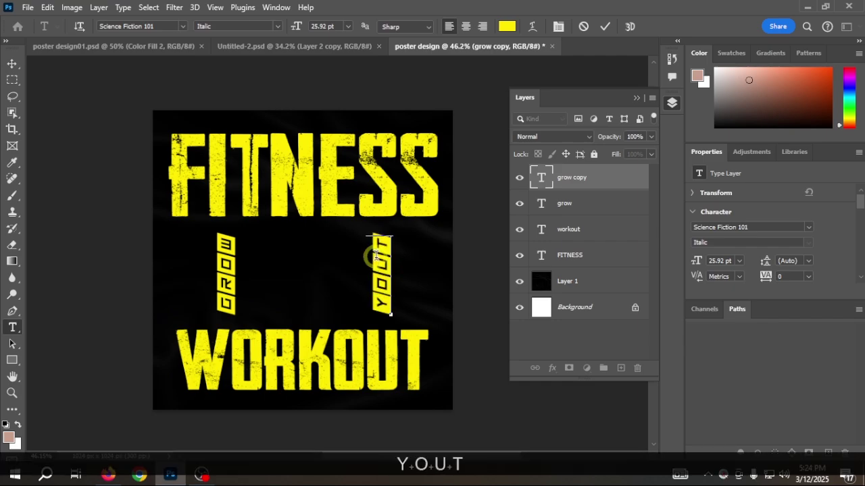
{"action": "type", "text": "t"}
{"action": "key", "text": "BackSpace"}
{"action": "type", "text": "r"}
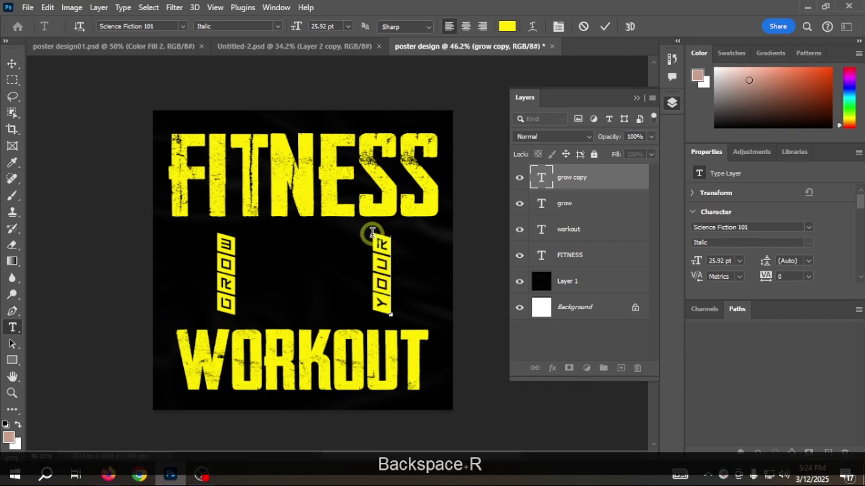
{"action": "left_click", "coordinate": [604, 26]}
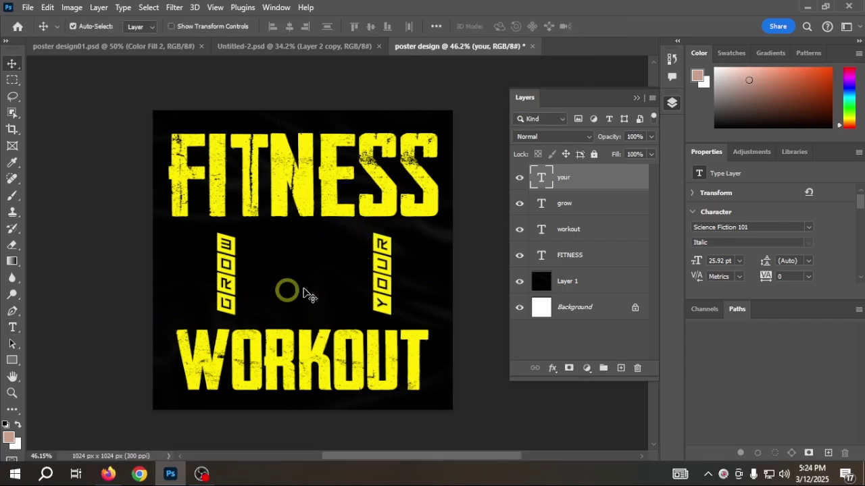
Step: Consult the finished poster and draw a rectangle about 1235 x 212 px across the poster design's bottom edge, above all text layers
{"action": "left_click", "coordinate": [140, 51]}
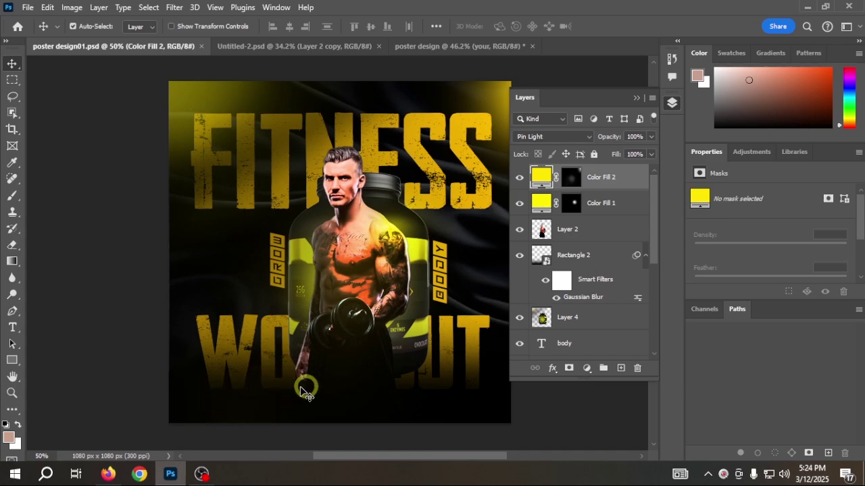
{"action": "left_click", "coordinate": [459, 47]}
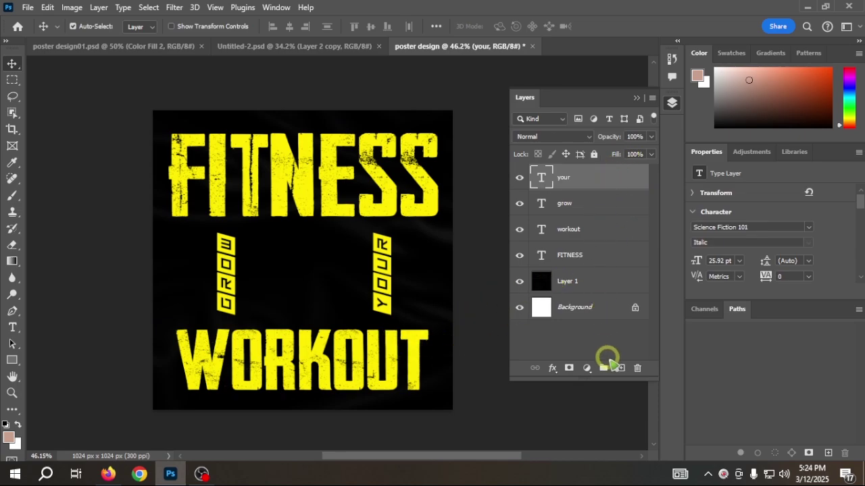
{"action": "left_click", "coordinate": [621, 368]}
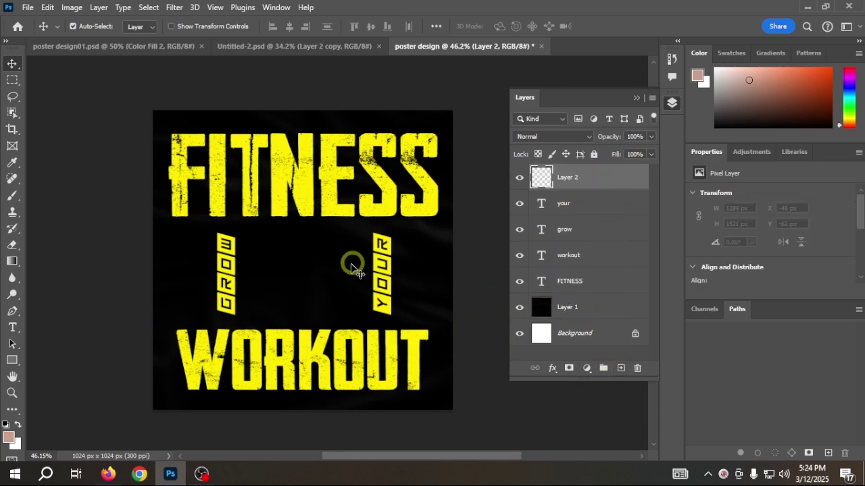
{"action": "left_click", "coordinate": [12, 361]}
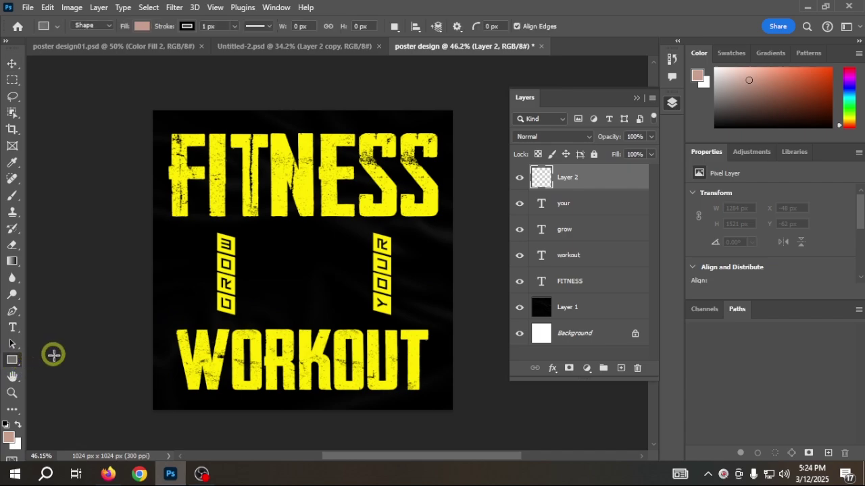
{"action": "left_click_drag", "start_coordinate": [125, 356], "coordinate": [486, 417]}
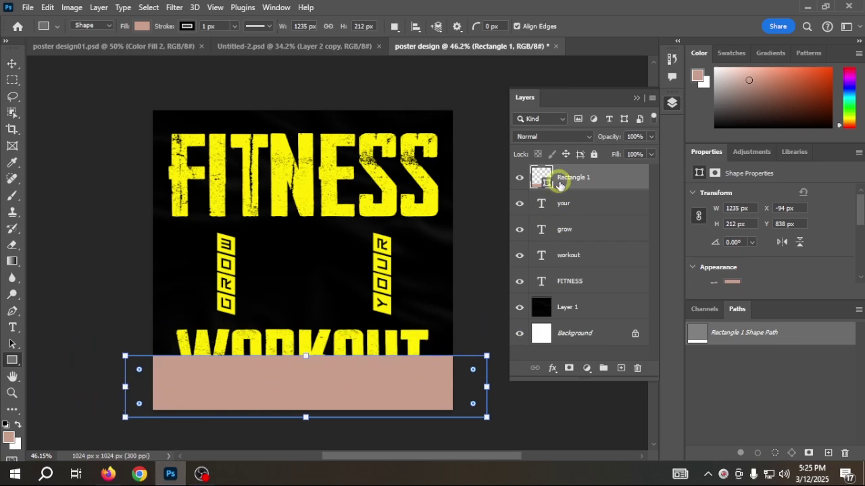
Step: Set the bottom rectangle's fill colour to black (#000000) and leave the shape tool
{"action": "double_click", "coordinate": [545, 187]}
{"action": "left_click_drag", "start_coordinate": [327, 190], "coordinate": [238, 261]}
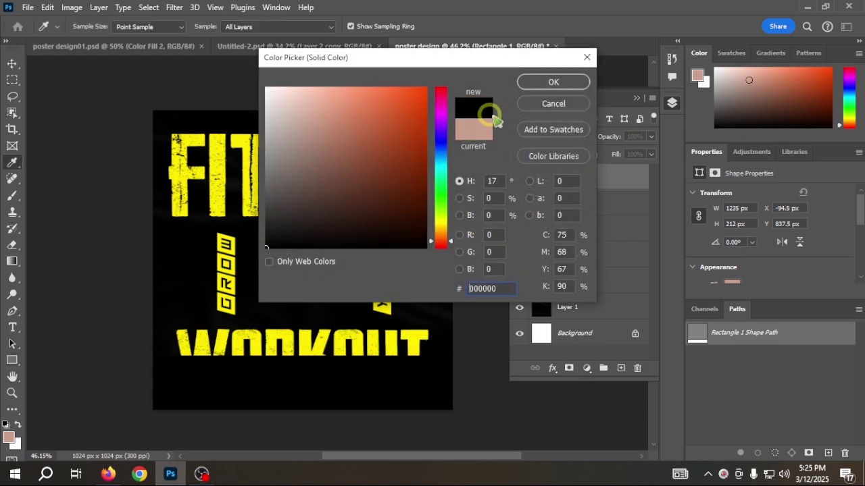
{"action": "left_click", "coordinate": [551, 84]}
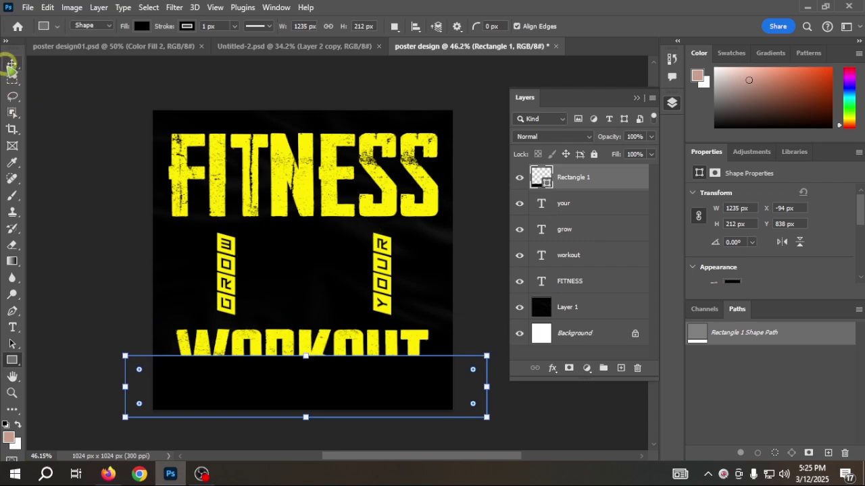
{"action": "left_click", "coordinate": [12, 63]}
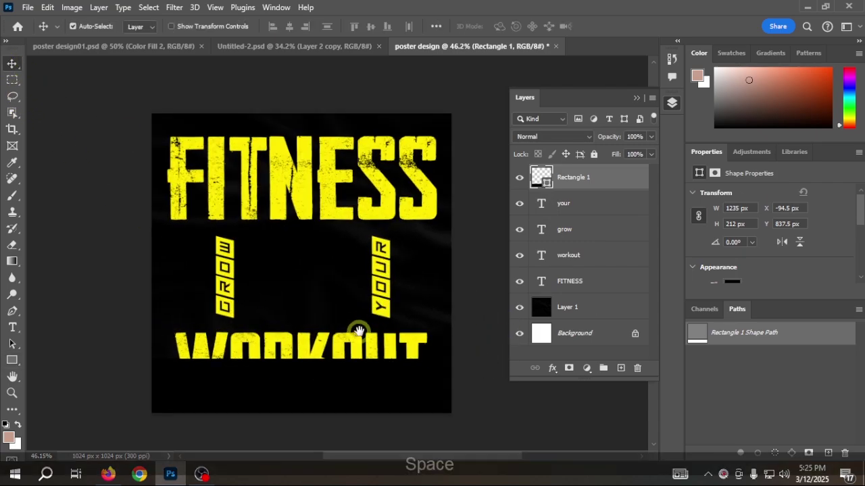
{"action": "left_click_drag", "start_coordinate": [358, 331], "coordinate": [352, 260]}
{"action": "key", "text": "Caps_Lock"}
{"action": "scroll", "coordinate": [416, 233], "scroll_direction": "up", "scroll_amount": 5}
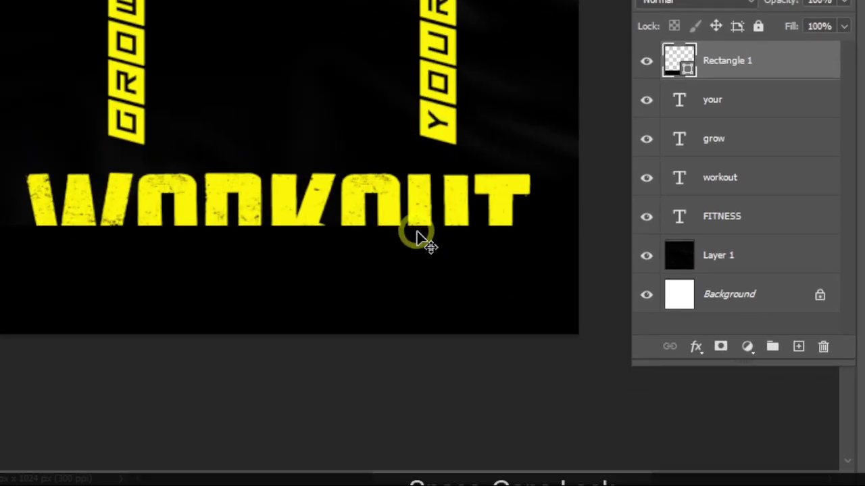
Step: Consult the finished yellow and green reference posters for the bottom fade, and return to the poster design document
{"action": "scroll", "coordinate": [290, 228], "scroll_direction": "down", "scroll_amount": 2}
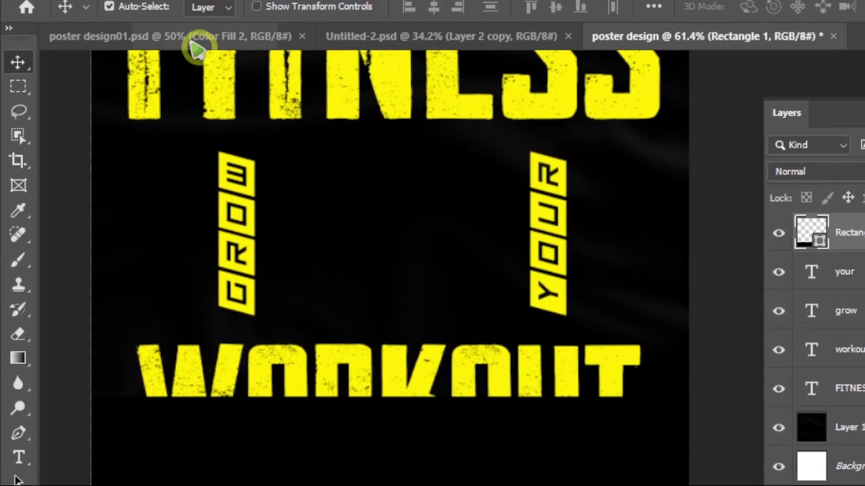
{"action": "left_click", "coordinate": [193, 40]}
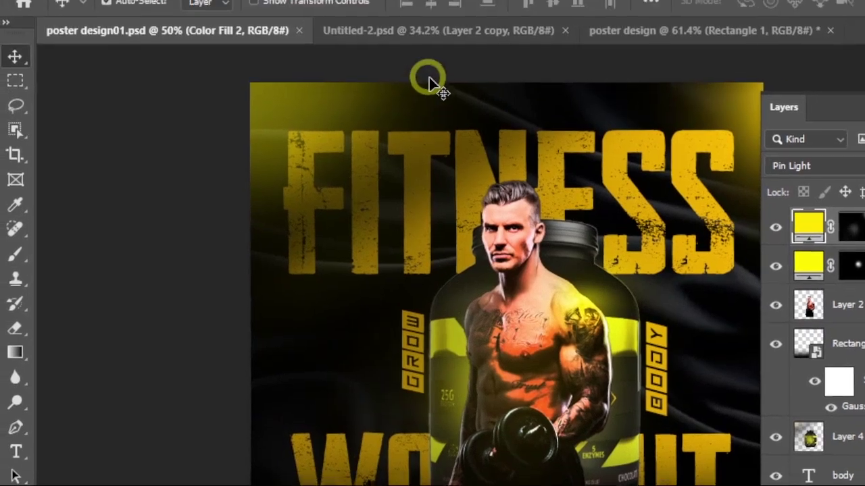
{"action": "left_click", "coordinate": [446, 36]}
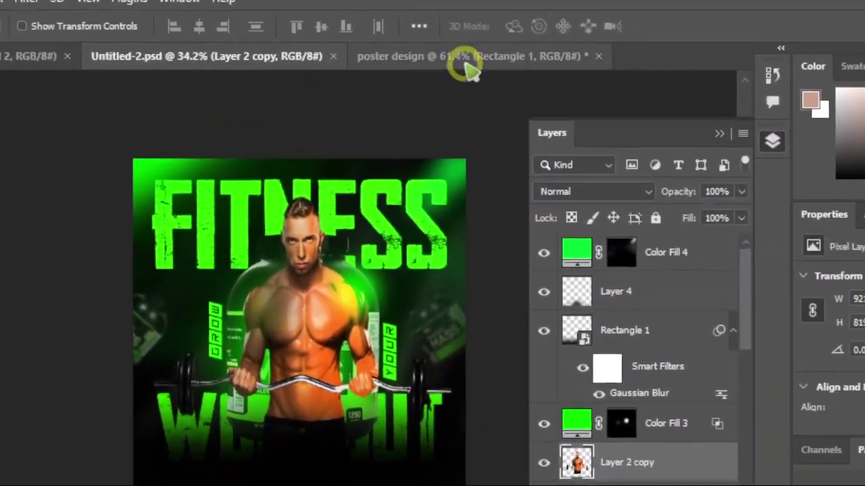
{"action": "left_click", "coordinate": [672, 68]}
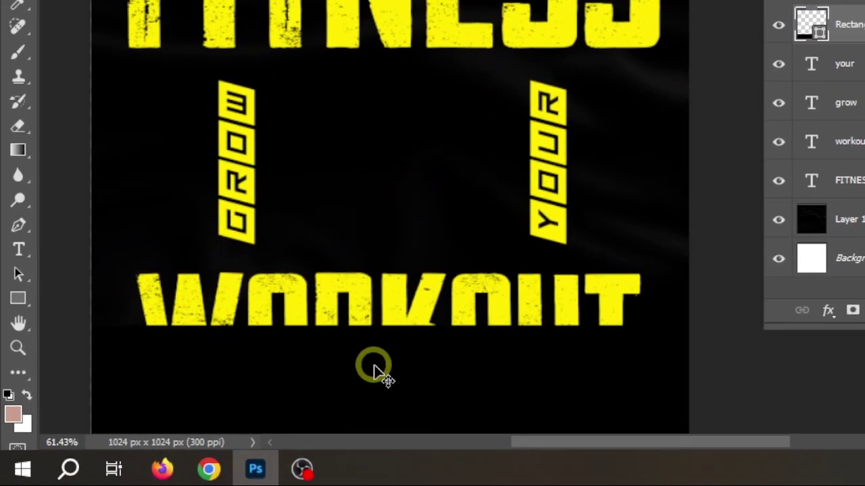
{"action": "scroll", "coordinate": [375, 368], "scroll_direction": "down", "scroll_amount": 2}
{"action": "key", "text": "space"}
{"action": "left_click_drag", "start_coordinate": [373, 357], "coordinate": [388, 280]}
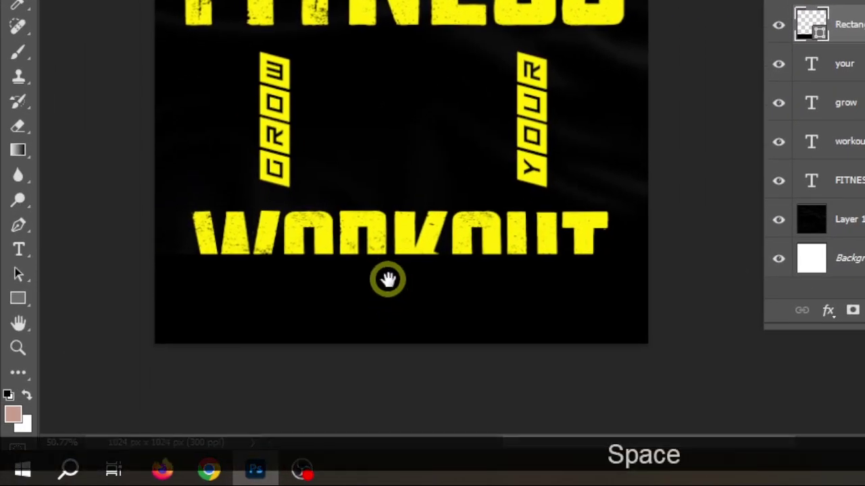
{"action": "scroll", "coordinate": [388, 291], "scroll_direction": "up", "scroll_amount": 2}
{"action": "scroll", "coordinate": [388, 291], "scroll_direction": "down", "scroll_amount": 2}
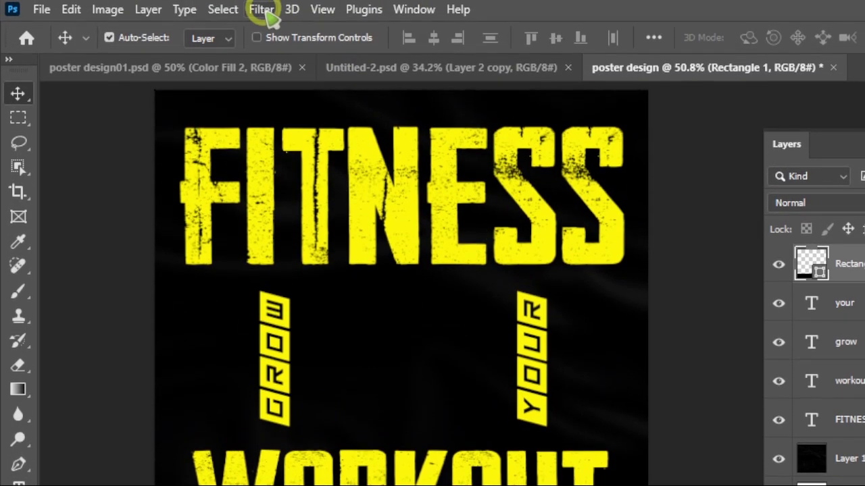
Step: Start a Gaussian Blur on the black bottom rectangle, converting it to a smart object, and reduce the filter preview to 20%
{"action": "left_click", "coordinate": [264, 10]}
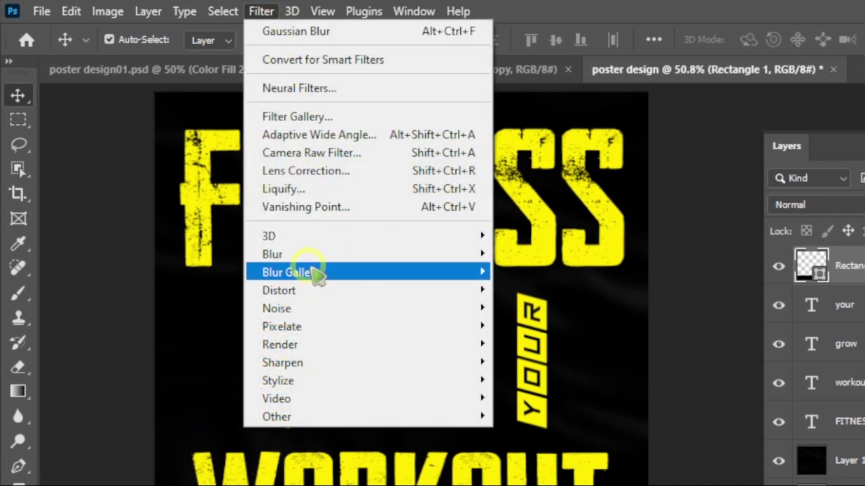
{"action": "mouse_move", "coordinate": [308, 254]}
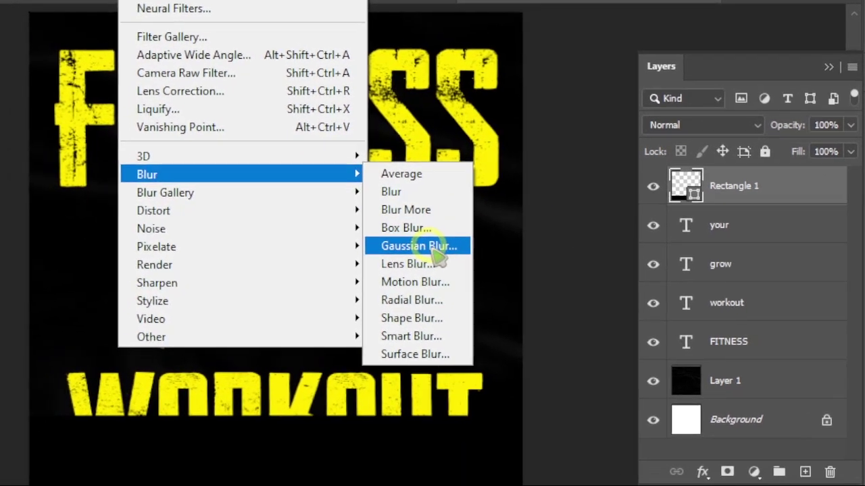
{"action": "left_click", "coordinate": [436, 250]}
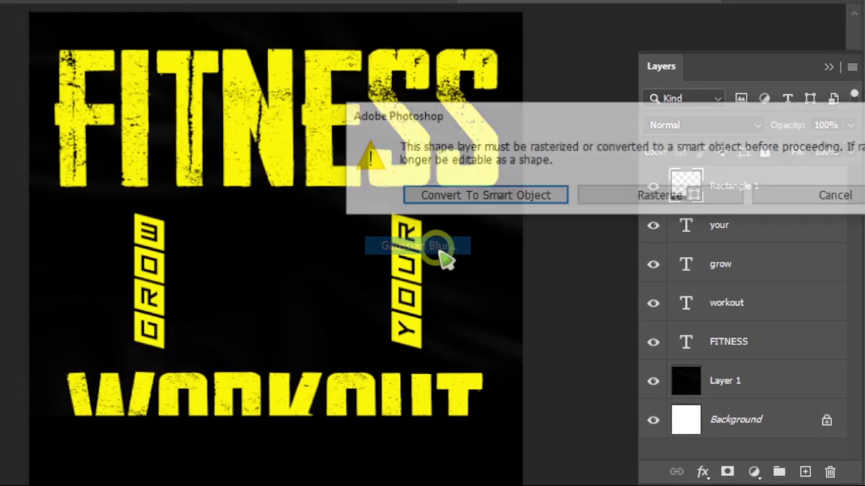
{"action": "left_click", "coordinate": [508, 202]}
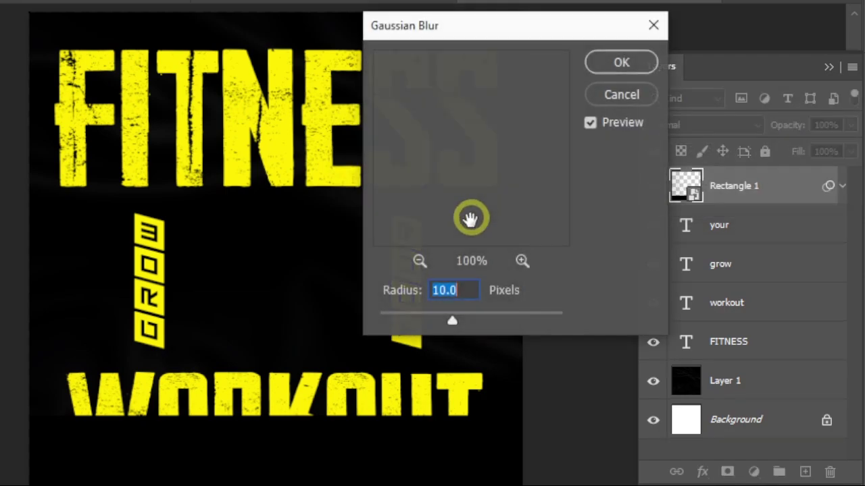
{"action": "left_click", "coordinate": [419, 261]}
{"action": "left_click", "coordinate": [419, 261]}
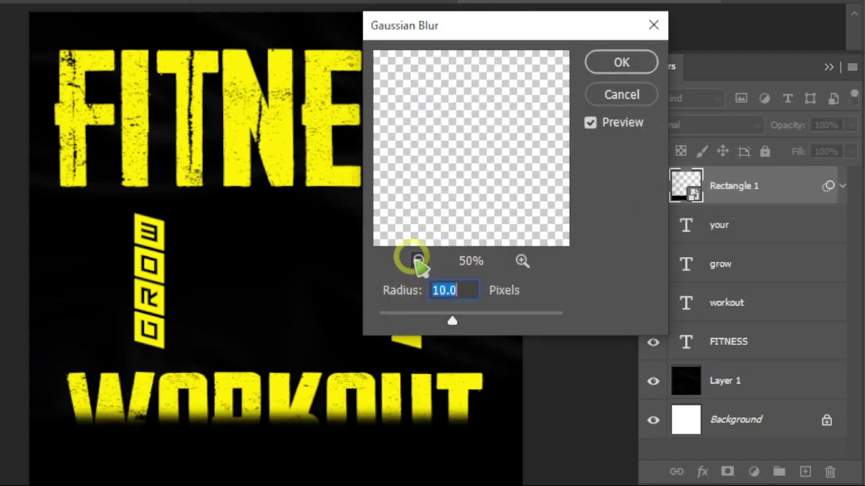
{"action": "left_click", "coordinate": [419, 261]}
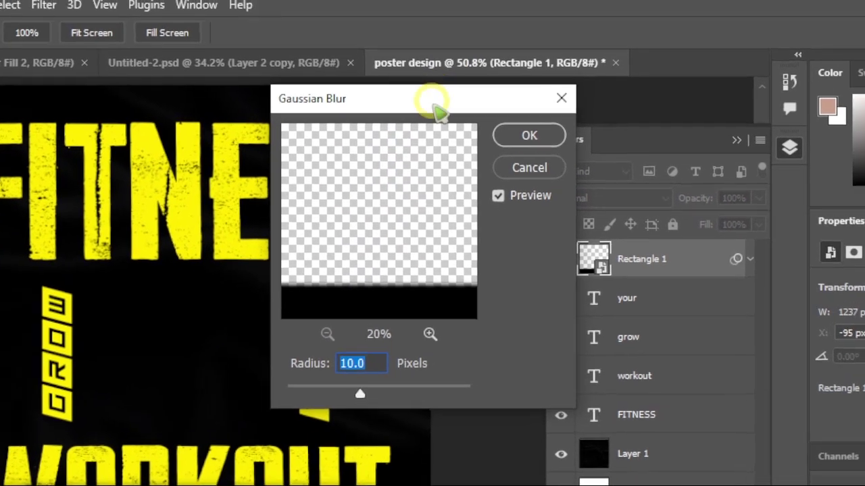
{"action": "left_click_drag", "start_coordinate": [524, 26], "coordinate": [736, 43]}
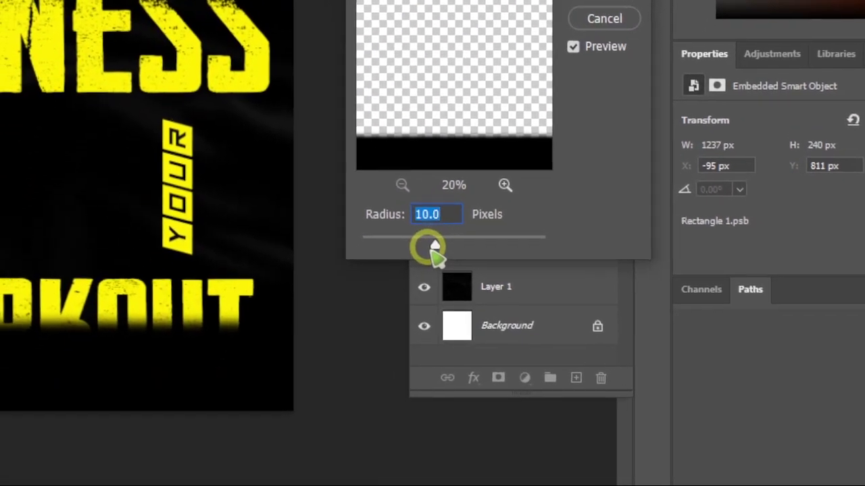
Step: Set the bottom rectangle's Gaussian Blur radius to 62.0 pixels, apply the filter and switch to the Move tool
{"action": "left_click_drag", "start_coordinate": [373, 418], "coordinate": [441, 423]}
{"action": "left_click_drag", "start_coordinate": [501, 244], "coordinate": [466, 245]}
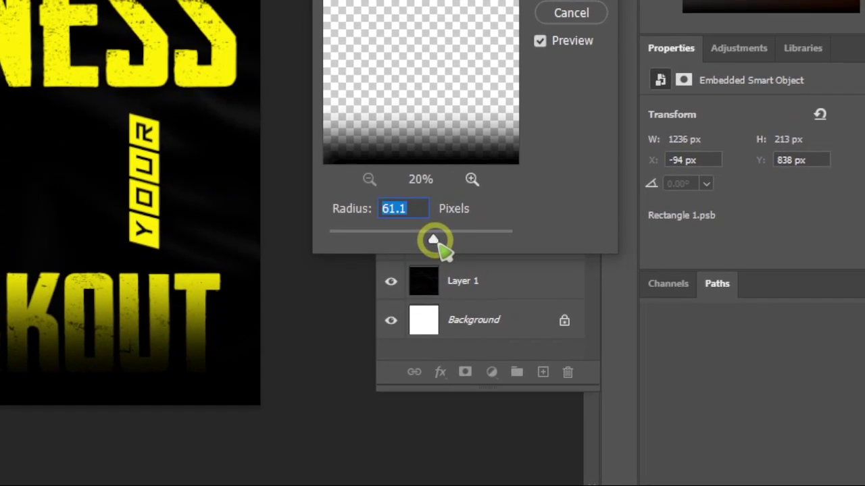
{"action": "left_click_drag", "start_coordinate": [438, 243], "coordinate": [443, 243]}
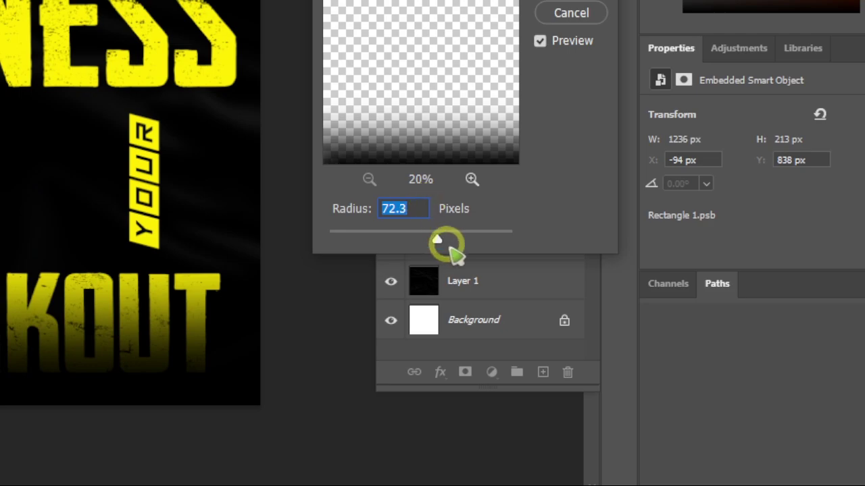
{"action": "left_click", "coordinate": [428, 242]}
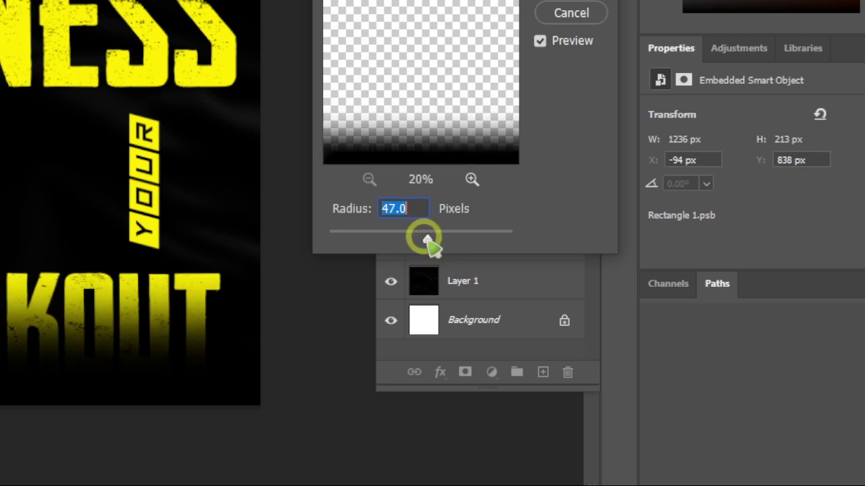
{"action": "left_click", "coordinate": [425, 240]}
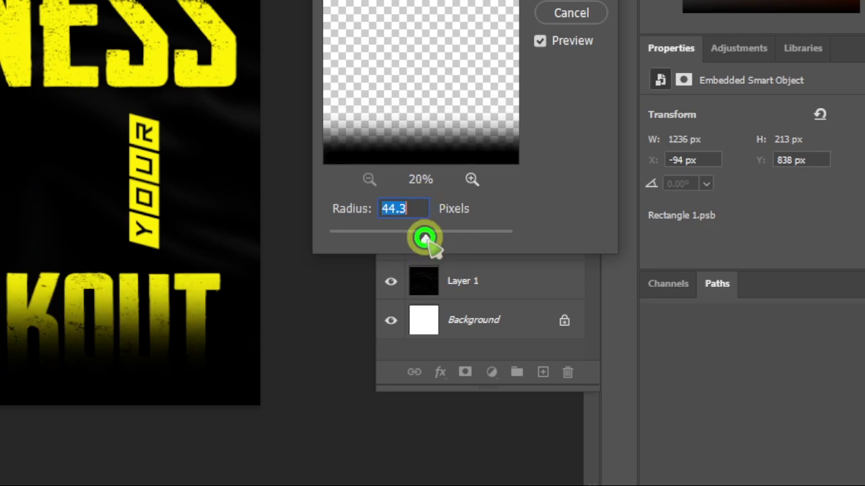
{"action": "key", "text": "Caps_Lock"}
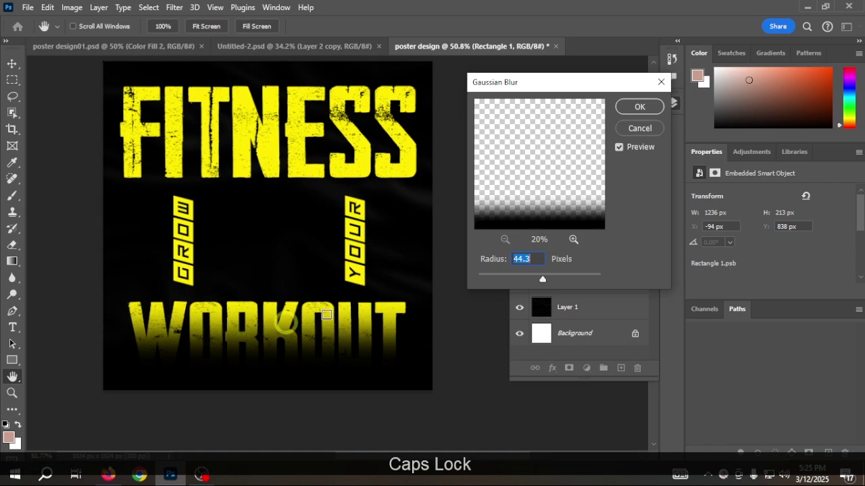
{"action": "left_click", "coordinate": [548, 277]}
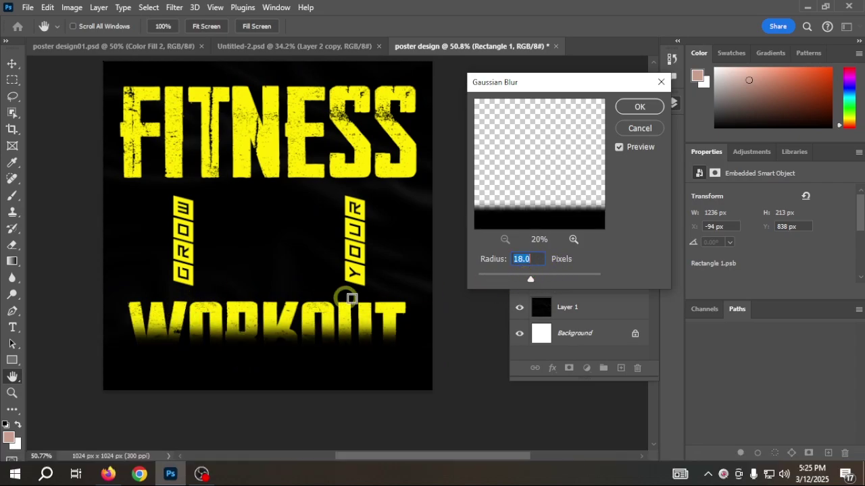
{"action": "mouse_move", "coordinate": [544, 279]}
{"action": "left_mouse_down"}
{"action": "mouse_move", "coordinate": [534, 278]}
{"action": "mouse_move", "coordinate": [549, 280]}
{"action": "left_mouse_up"}
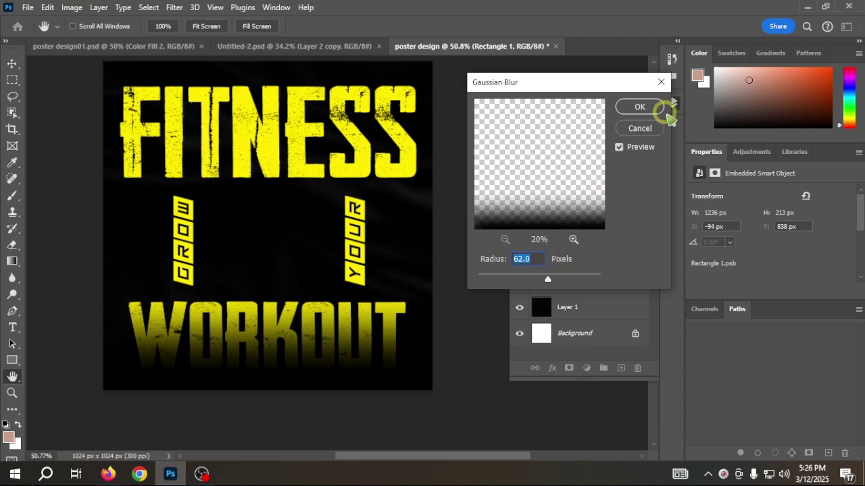
{"action": "left_click", "coordinate": [662, 109]}
{"action": "key", "text": "v"}
{"action": "scroll", "coordinate": [297, 267], "scroll_direction": "down", "scroll_amount": 2}
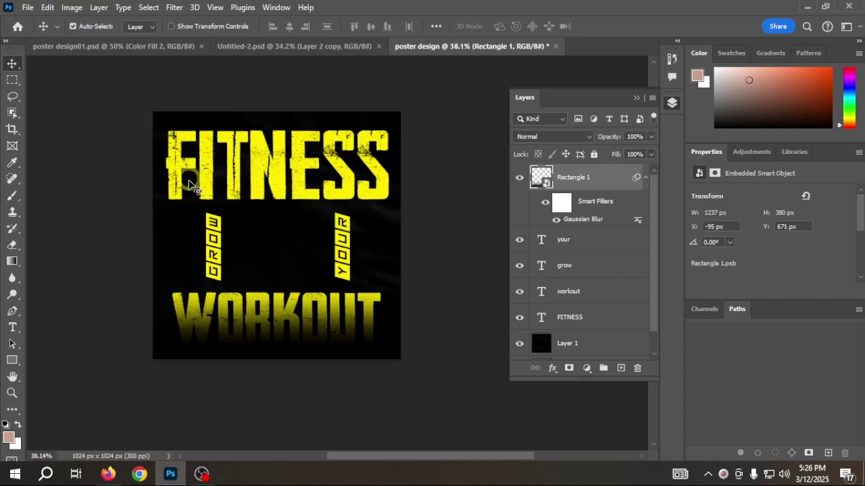
Step: Consult the product jar and figure in the finished poster design01.psd and return to the poster design document
{"action": "left_click", "coordinate": [145, 47]}
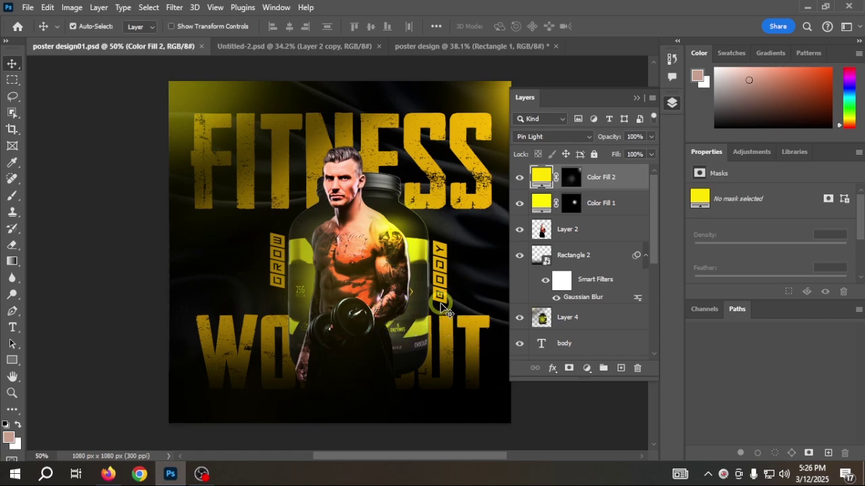
{"action": "left_click", "coordinate": [439, 46]}
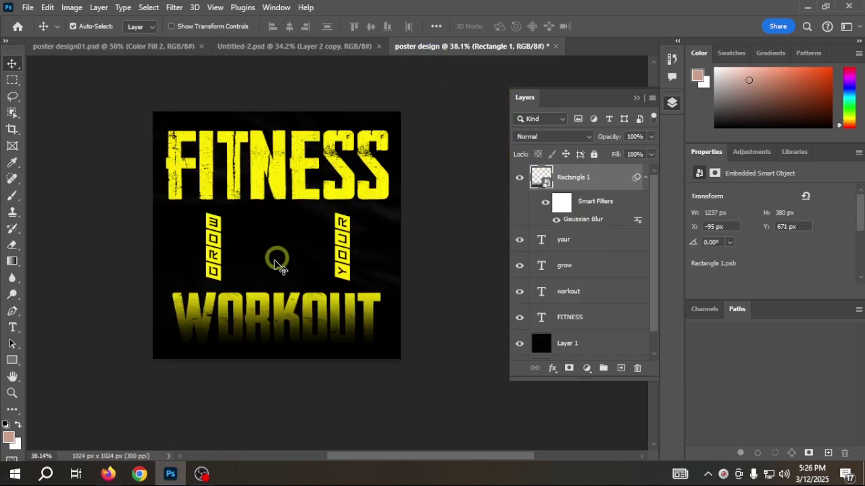
{"action": "left_click", "coordinate": [583, 219]}
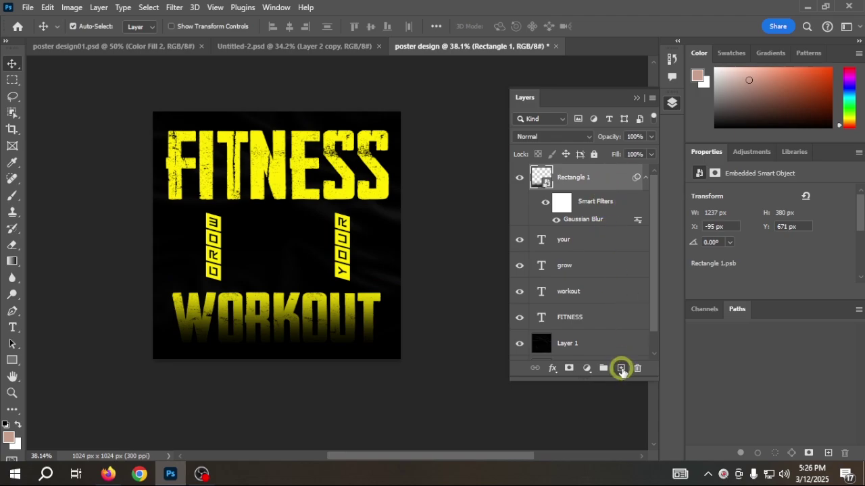
{"action": "left_click", "coordinate": [620, 368]}
Step: Switch to Firefox and open the Yandex search site in a new tab
{"action": "left_click", "coordinate": [108, 474]}
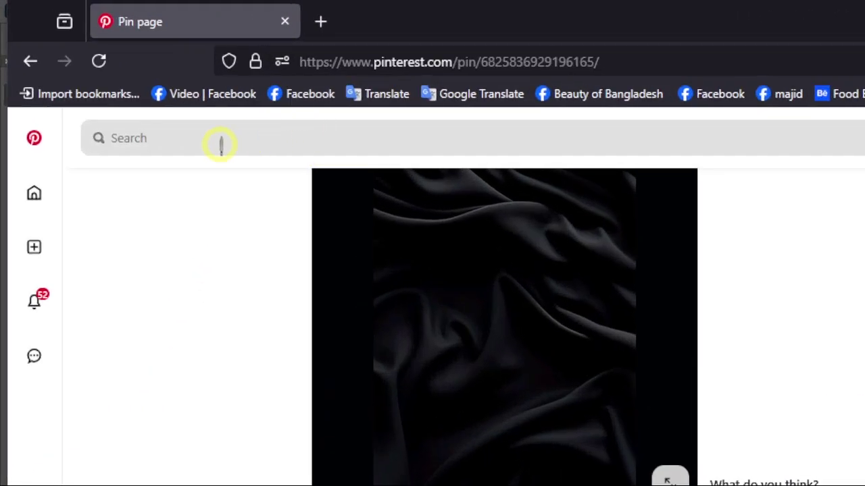
{"action": "left_click", "coordinate": [221, 144]}
{"action": "left_click", "coordinate": [322, 21]}
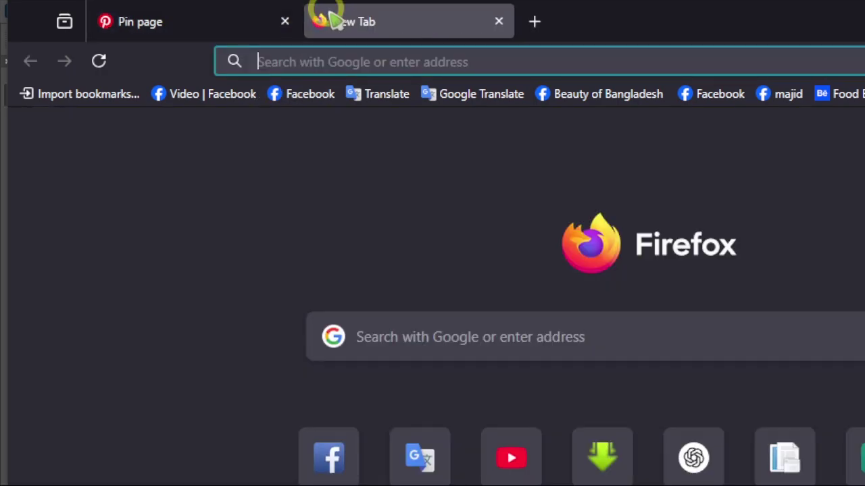
{"action": "type", "text": "YA"}
{"action": "key", "text": "BackSpace"}
{"action": "type", "text": "DES"}
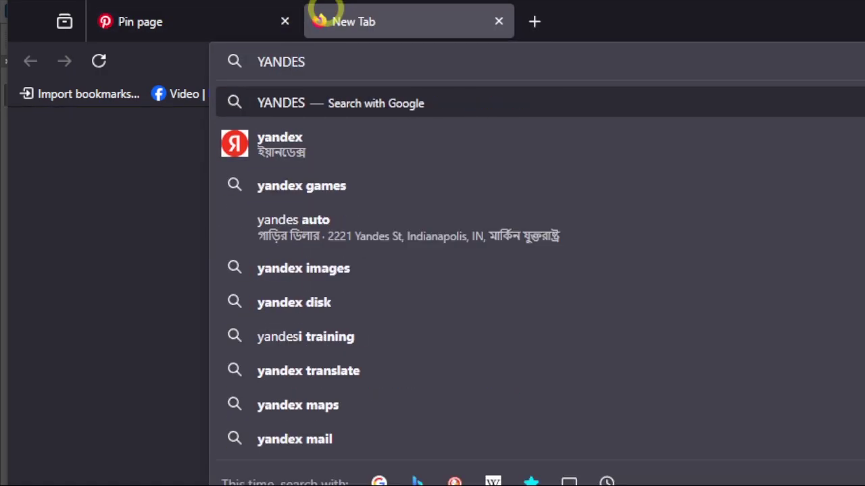
{"action": "key", "text": "BackSpace"}
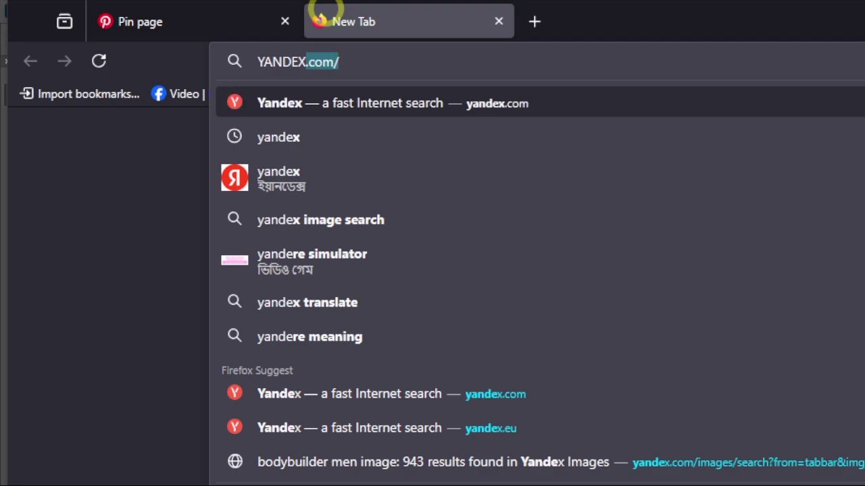
{"action": "type", "text": "X"}
{"action": "key", "text": "Return"}
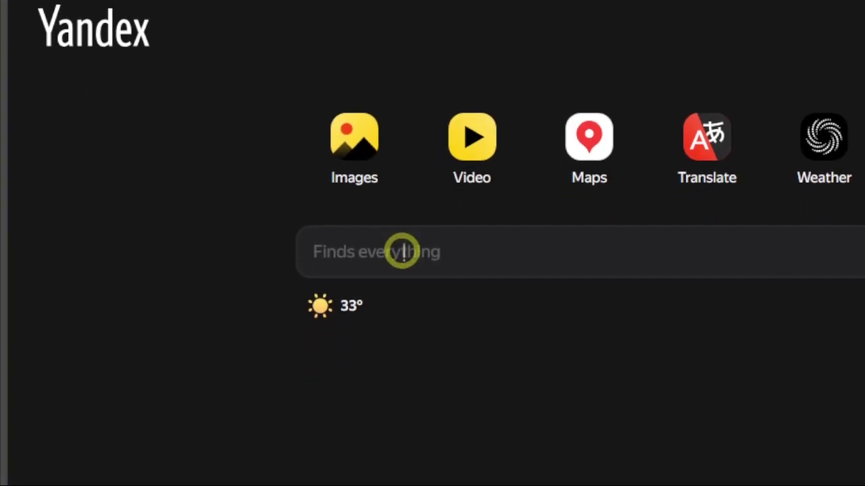
Step: Search Yandex for "PROTAIN", show the image results and browse them for a protein jar picture
{"action": "left_click", "coordinate": [398, 379]}
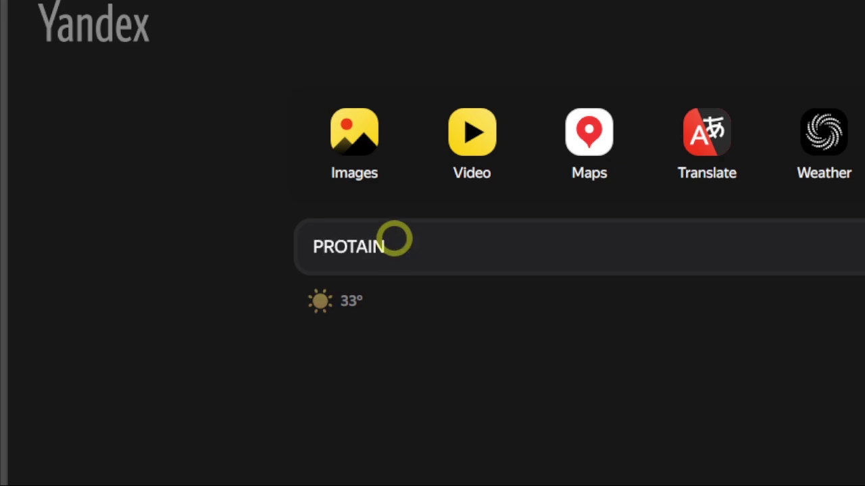
{"action": "type", "text": "PROTAIN"}
{"action": "key", "text": "Return"}
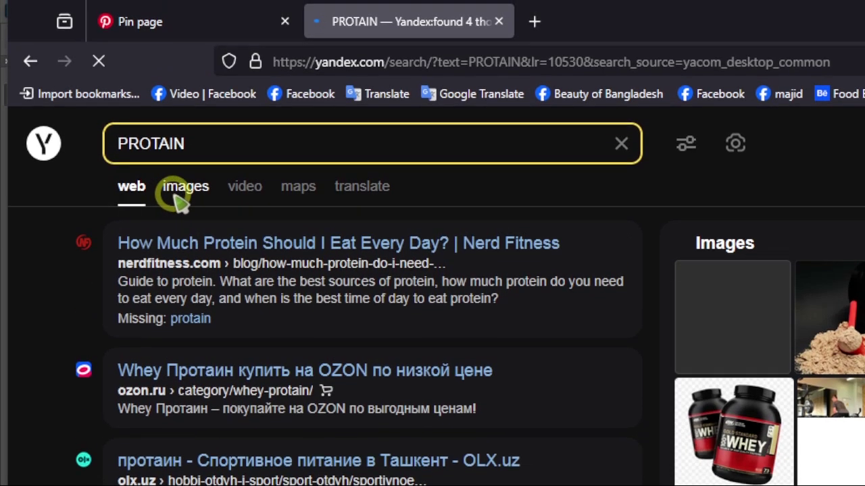
{"action": "left_click", "coordinate": [184, 186]}
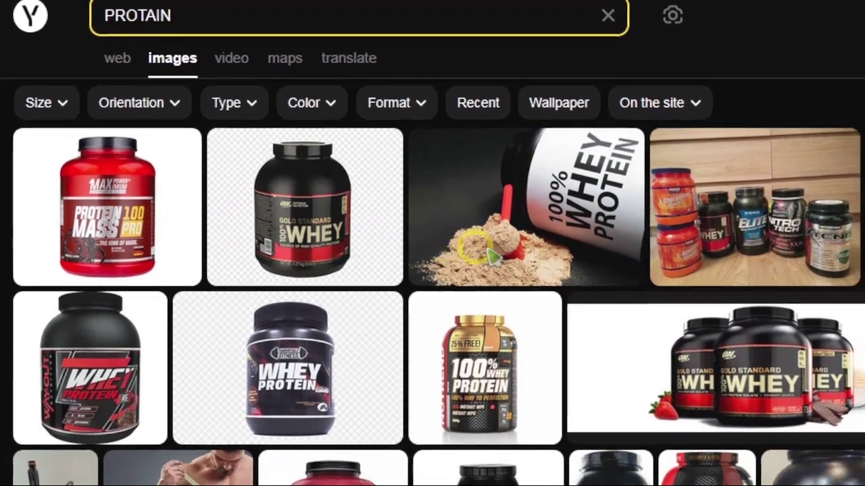
{"action": "scroll", "coordinate": [390, 277], "scroll_direction": "down", "scroll_amount": 5}
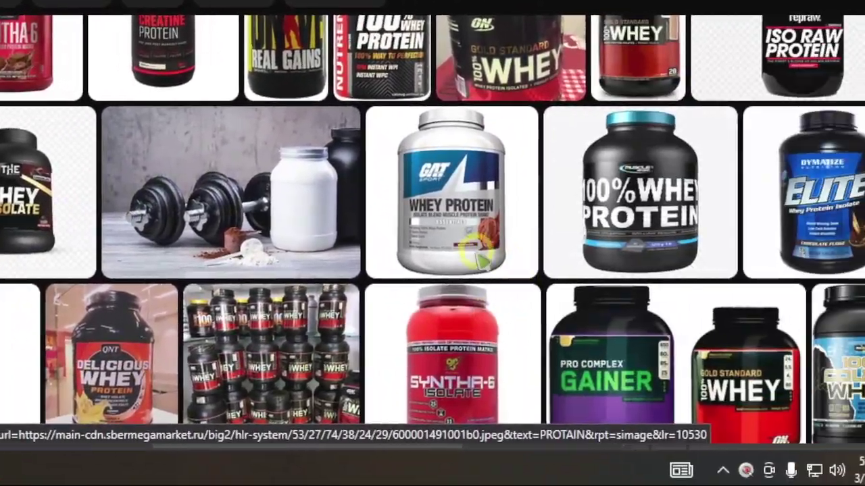
{"action": "scroll", "coordinate": [391, 274], "scroll_direction": "down", "scroll_amount": 5}
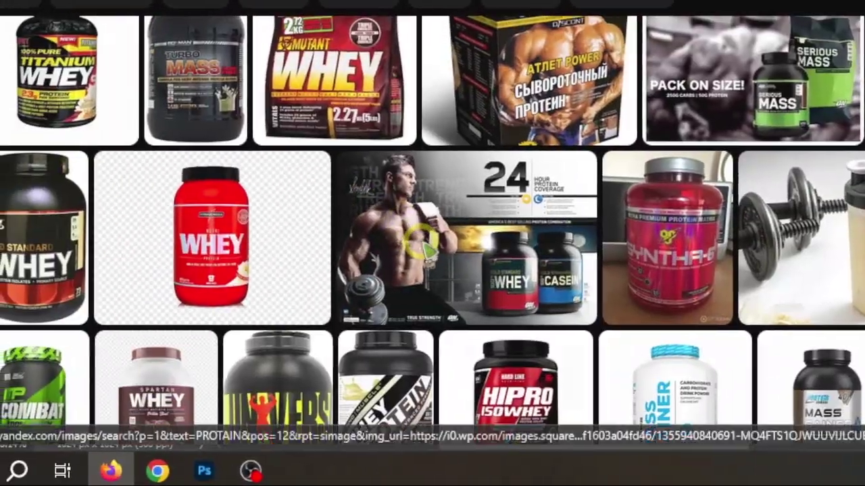
{"action": "scroll", "coordinate": [421, 249], "scroll_direction": "down", "scroll_amount": 3}
{"action": "scroll", "coordinate": [675, 243], "scroll_direction": "up", "scroll_amount": 11}
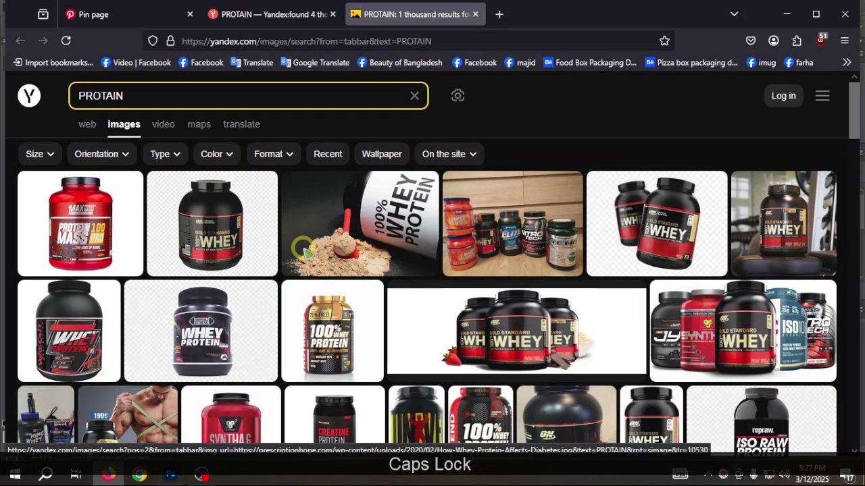
Step: Open the Gold Standard Whey jar on the transparent background from the PROTAIN results and look through its related jar pictures
{"action": "scroll", "coordinate": [640, 296], "scroll_direction": "down", "scroll_amount": 10}
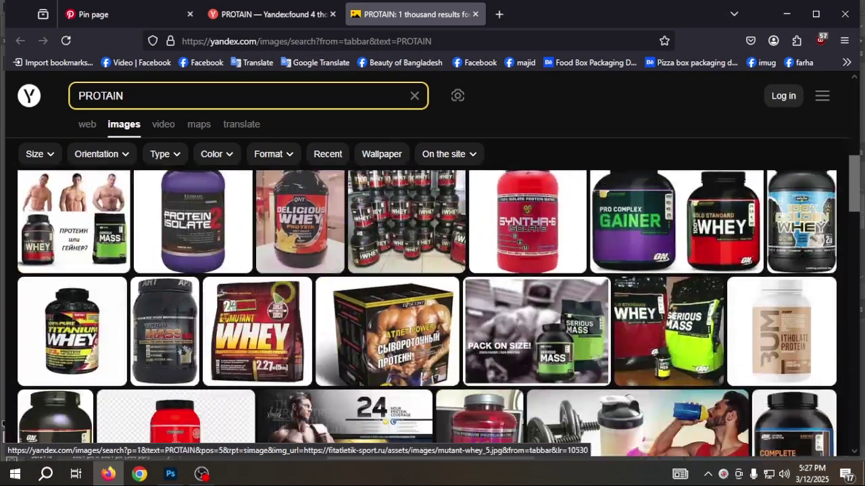
{"action": "scroll", "coordinate": [338, 312], "scroll_direction": "down", "scroll_amount": 3}
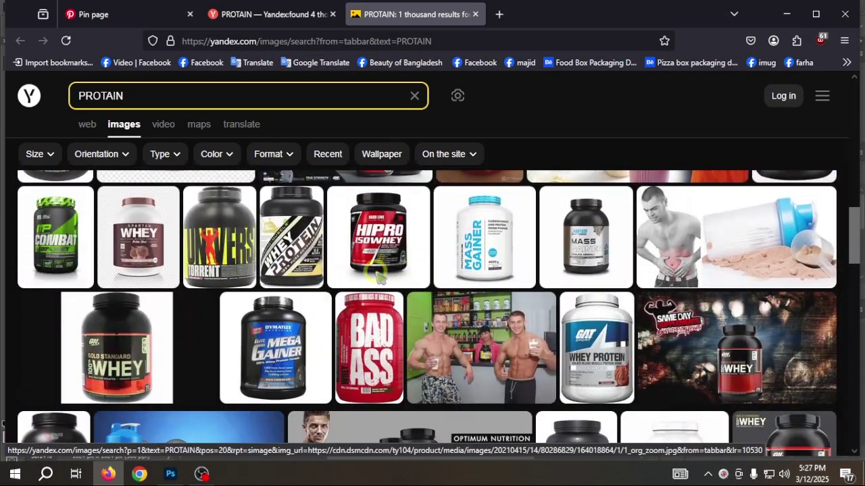
{"action": "scroll", "coordinate": [317, 282], "scroll_direction": "up", "scroll_amount": 10}
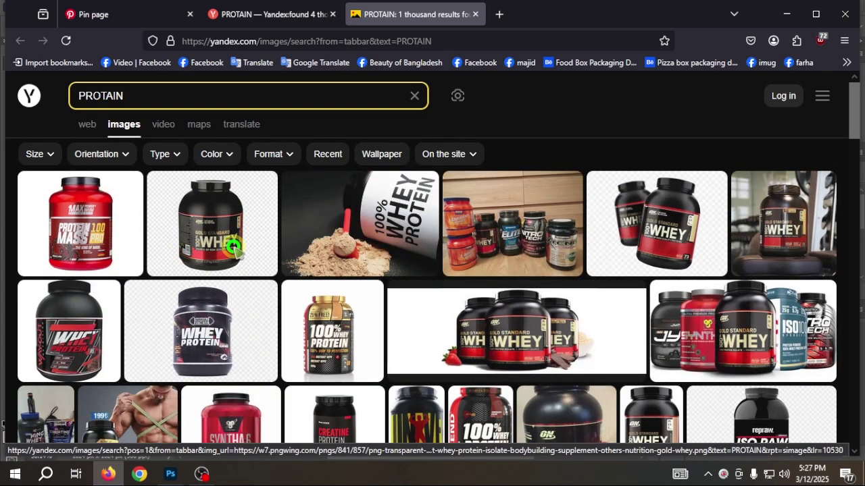
{"action": "left_click", "coordinate": [233, 248]}
{"action": "scroll", "coordinate": [527, 297], "scroll_direction": "down", "scroll_amount": 10}
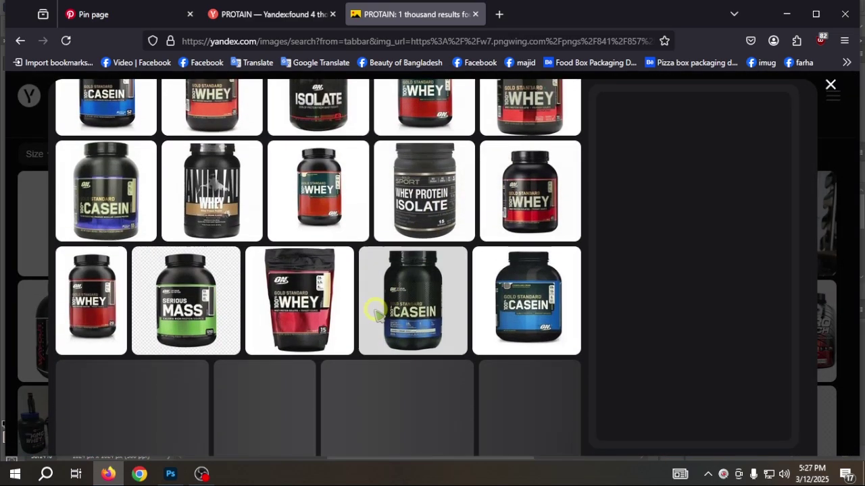
{"action": "scroll", "coordinate": [342, 300], "scroll_direction": "down", "scroll_amount": 2}
{"action": "scroll", "coordinate": [342, 278], "scroll_direction": "down", "scroll_amount": 10}
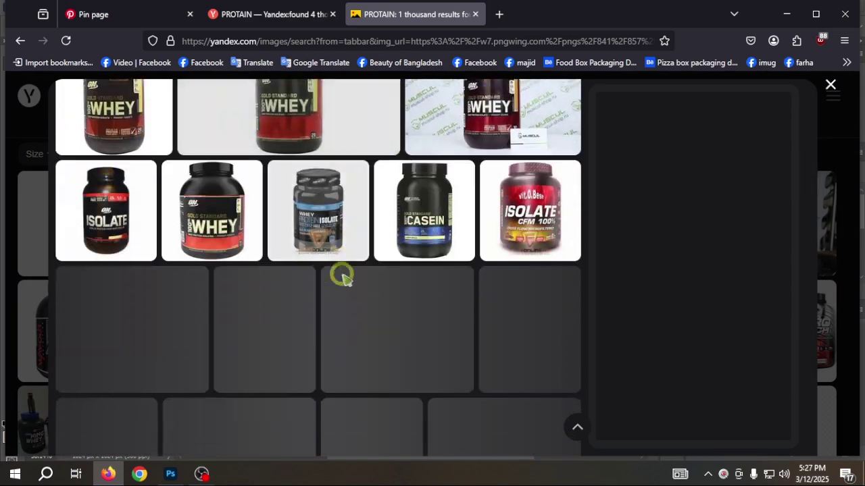
{"action": "scroll", "coordinate": [343, 285], "scroll_direction": "down", "scroll_amount": 15}
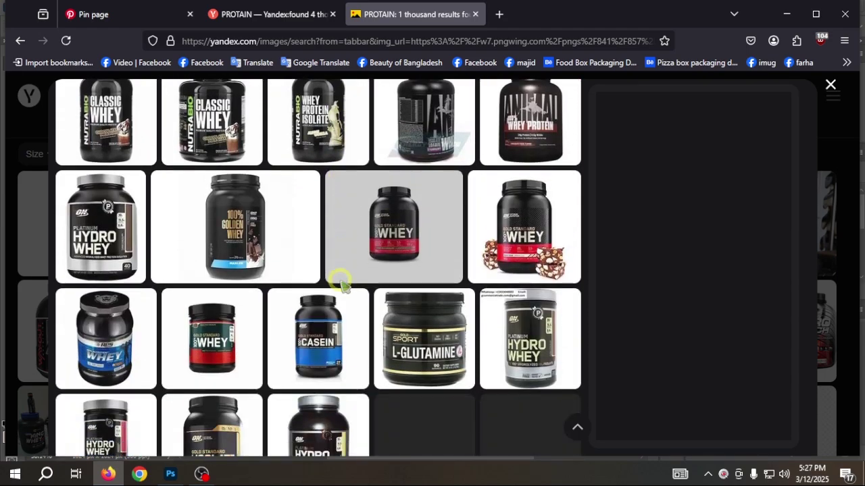
{"action": "scroll", "coordinate": [342, 281], "scroll_direction": "down", "scroll_amount": 12}
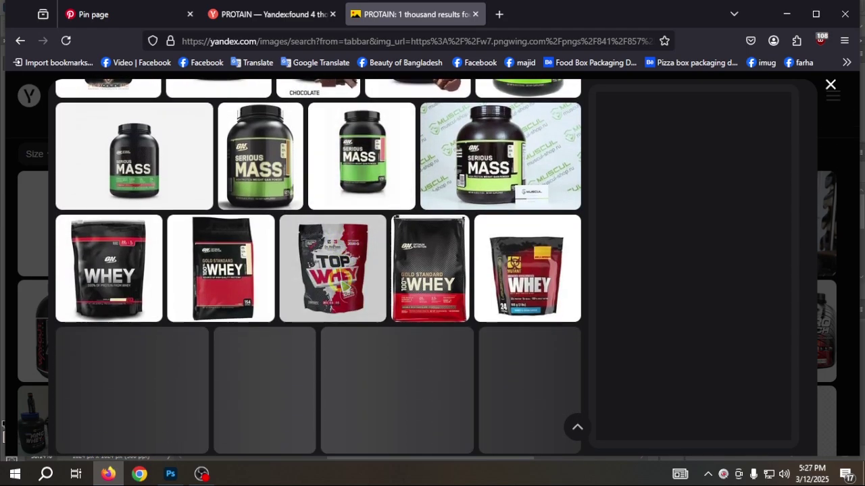
{"action": "scroll", "coordinate": [343, 281], "scroll_direction": "down", "scroll_amount": 5}
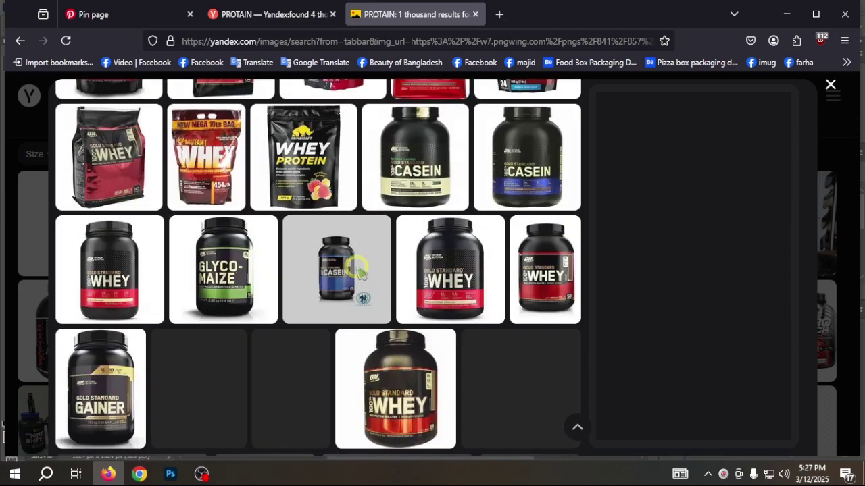
{"action": "scroll", "coordinate": [370, 261], "scroll_direction": "up", "scroll_amount": 2}
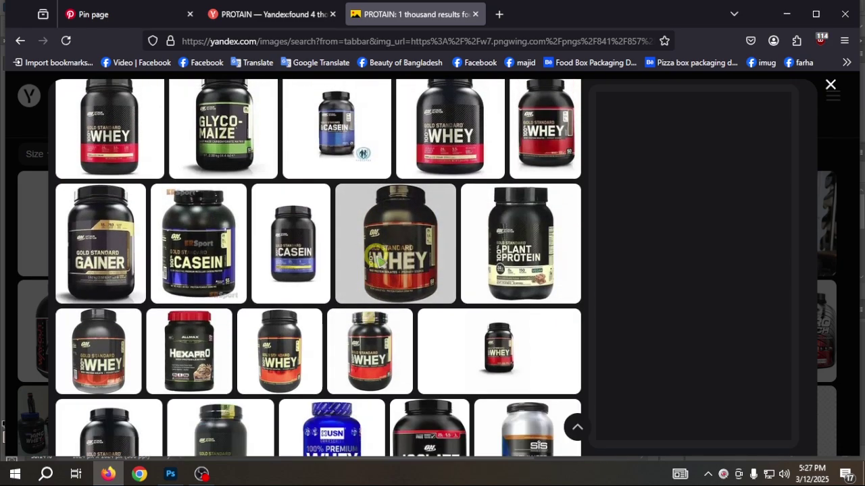
{"action": "scroll", "coordinate": [370, 261], "scroll_direction": "down", "scroll_amount": 3}
Step: Check the poster in Photoshop, return to Firefox and open the Gold Standard 100% Isolate jar from the related pictures
{"action": "left_click", "coordinate": [172, 475]}
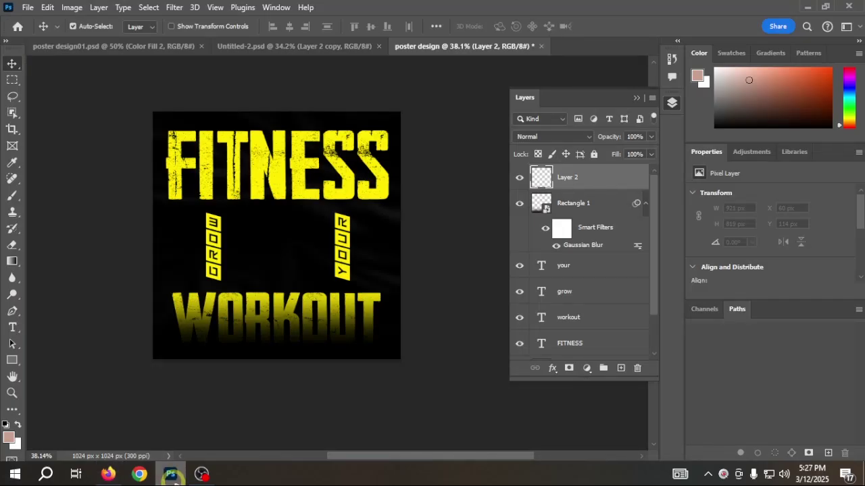
{"action": "left_click", "coordinate": [179, 463]}
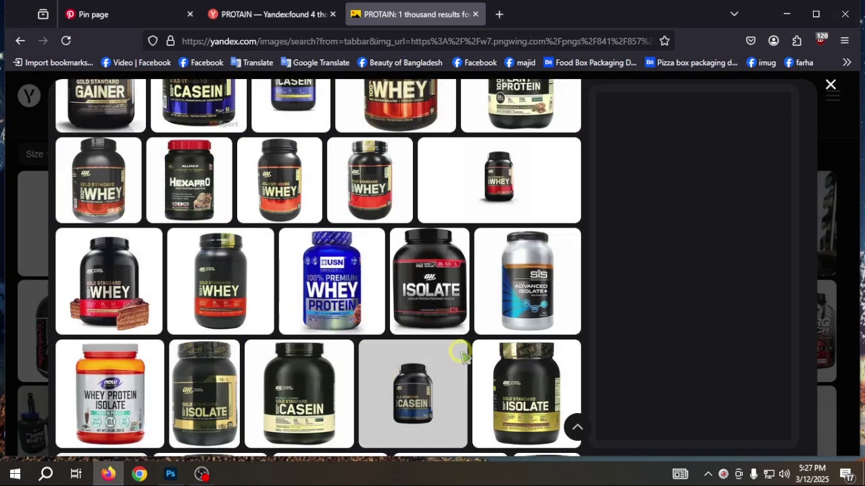
{"action": "scroll", "coordinate": [457, 350], "scroll_direction": "down", "scroll_amount": 5}
{"action": "left_click", "coordinate": [518, 177]}
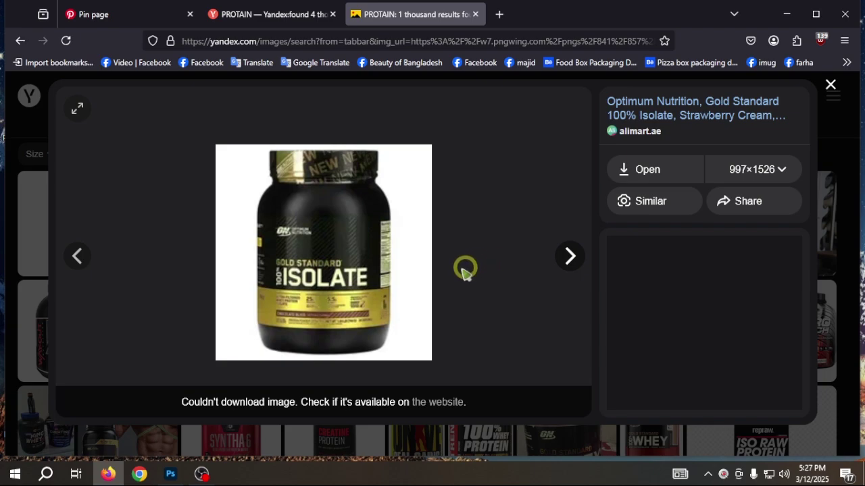
Step: Compare the neighbouring preview images, return to the Gold Standard Whey jar preview and close it
{"action": "left_click", "coordinate": [571, 256]}
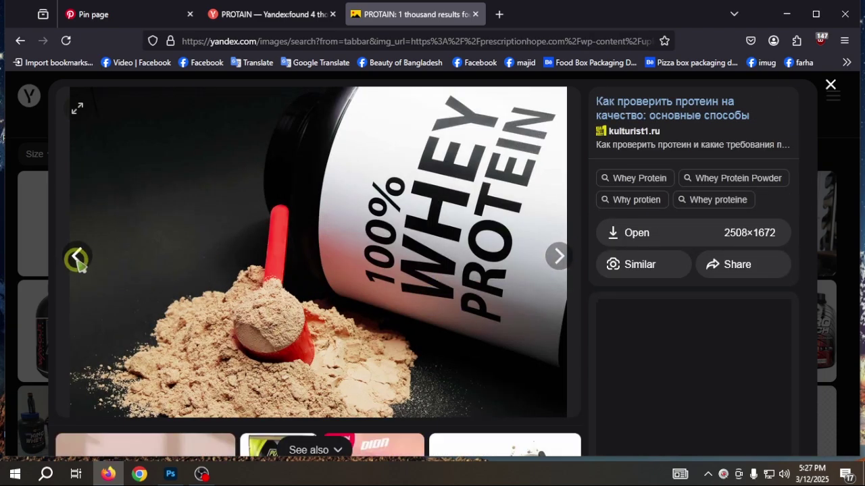
{"action": "left_click", "coordinate": [77, 258]}
{"action": "scroll", "coordinate": [414, 293], "scroll_direction": "down", "scroll_amount": 4}
{"action": "scroll", "coordinate": [439, 292], "scroll_direction": "up", "scroll_amount": 4}
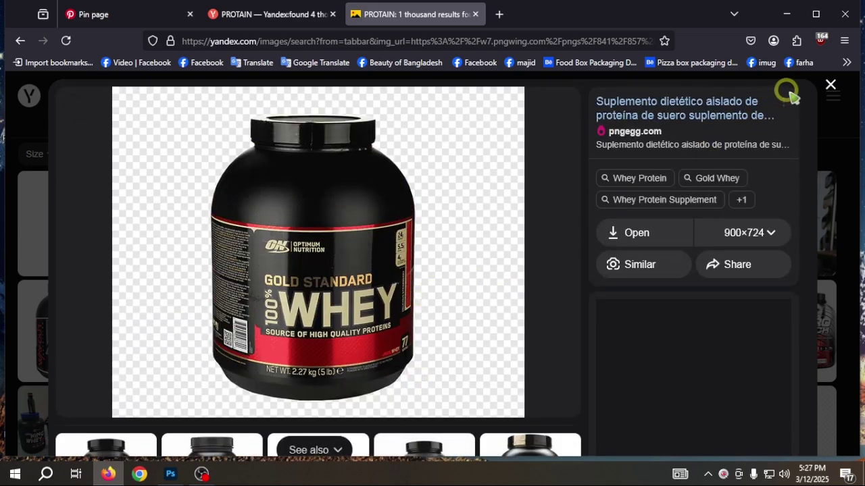
{"action": "left_click", "coordinate": [831, 85]}
Step: Browse further through the PROTAIN image results for a suitable jar picture
{"action": "scroll", "coordinate": [334, 284], "scroll_direction": "down", "scroll_amount": 10}
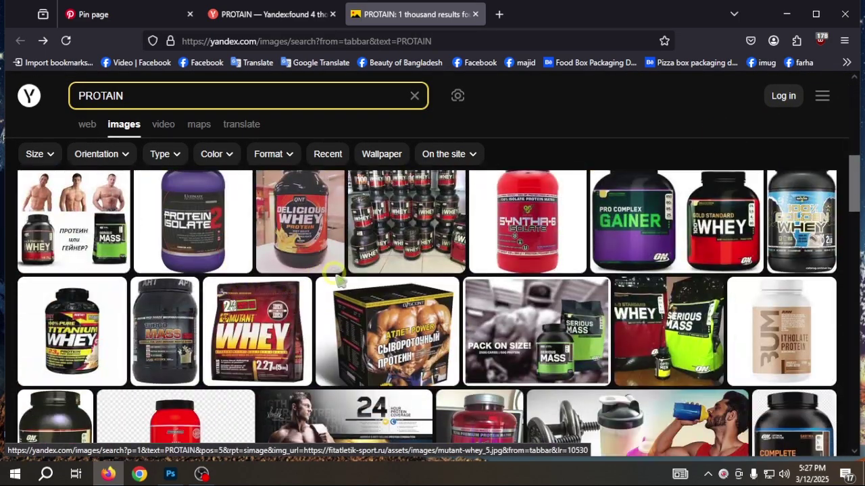
{"action": "scroll", "coordinate": [334, 283], "scroll_direction": "down", "scroll_amount": 10}
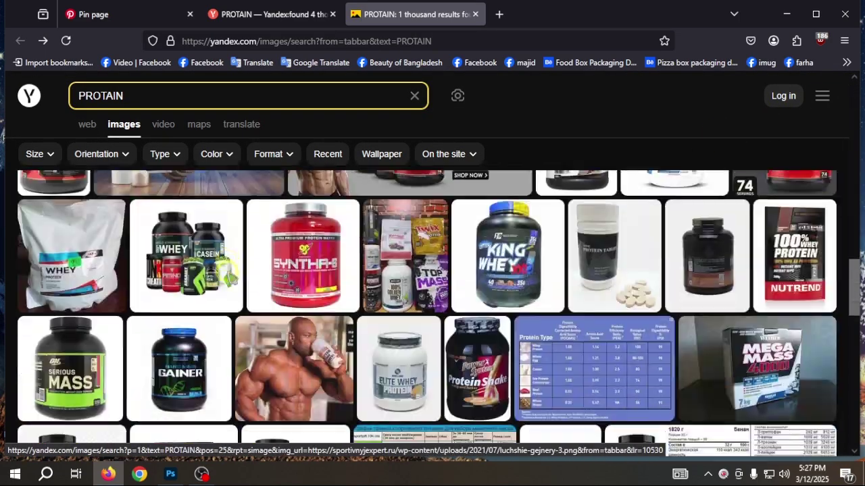
{"action": "scroll", "coordinate": [295, 265], "scroll_direction": "down", "scroll_amount": 5}
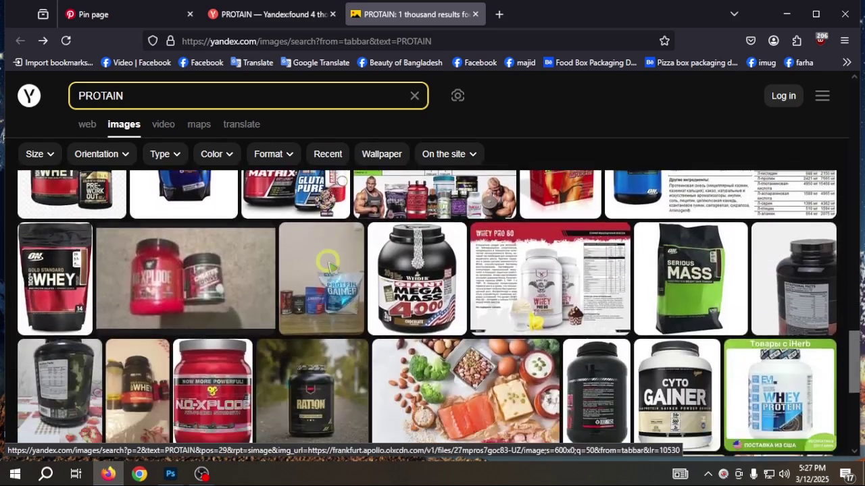
{"action": "scroll", "coordinate": [295, 265], "scroll_direction": "down", "scroll_amount": 10}
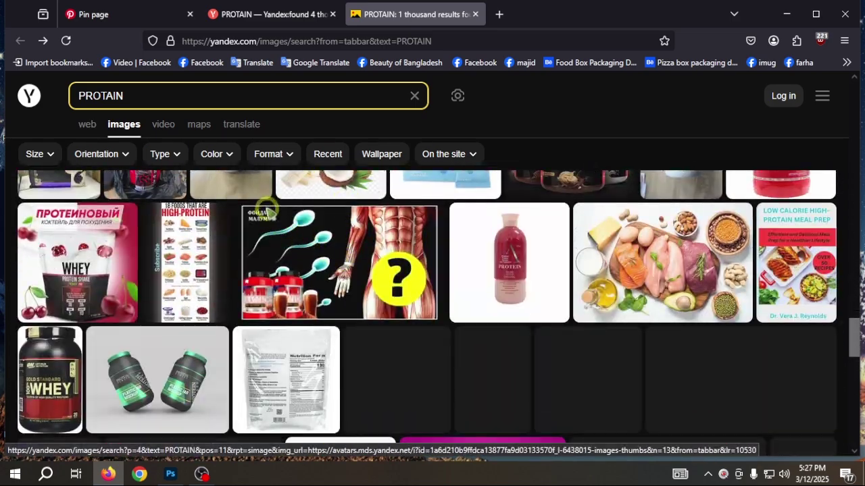
Step: Narrow the image search to "yellow PROTEIN" and browse the results for a yellow-labelled jar
{"action": "left_click", "coordinate": [76, 91]}
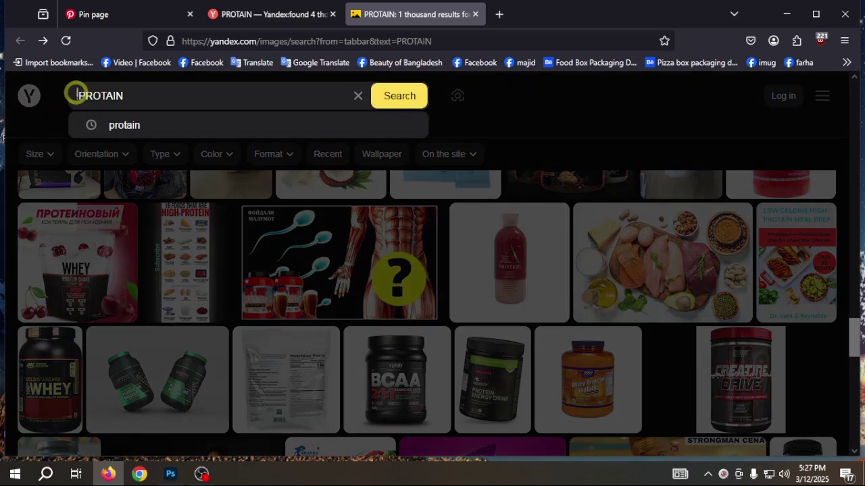
{"action": "type", "text": "yeollow"}
{"action": "key", "text": "Return"}
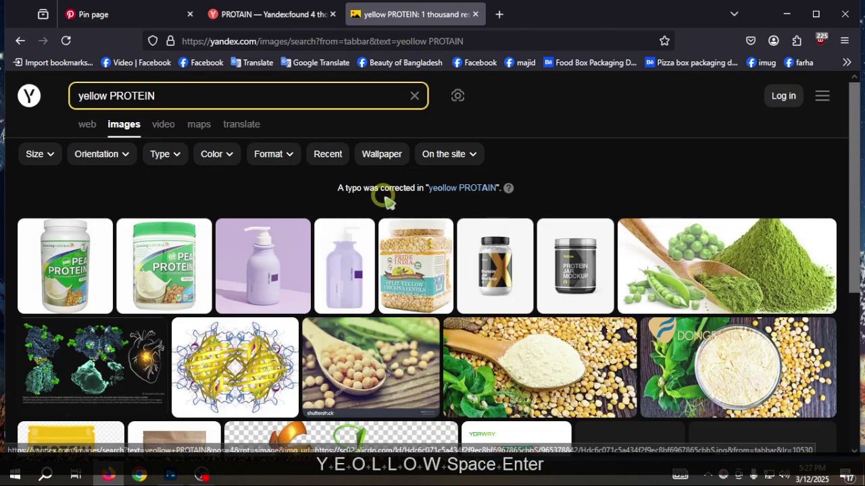
{"action": "scroll", "coordinate": [246, 243], "scroll_direction": "down", "scroll_amount": 5}
{"action": "scroll", "coordinate": [246, 243], "scroll_direction": "down", "scroll_amount": 2}
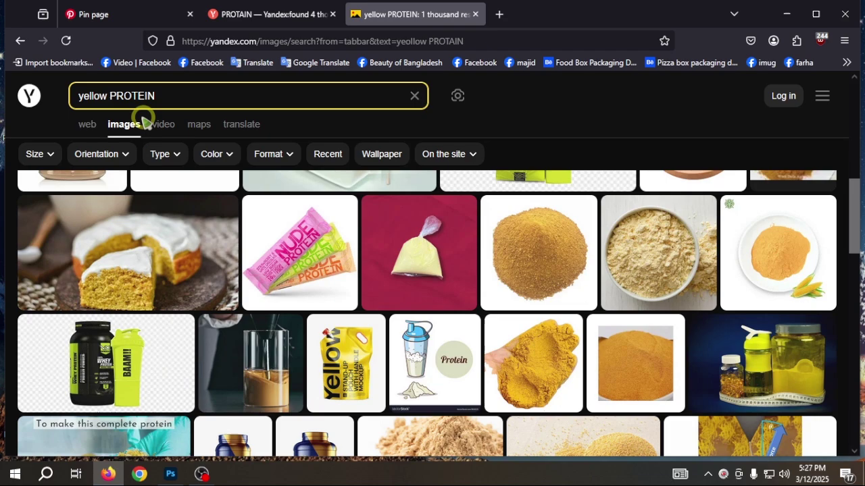
Step: Remove "yellow" from the query and search the images for "PROTEIN"
{"action": "left_click", "coordinate": [100, 95]}
{"action": "key", "text": "BackSpace"}
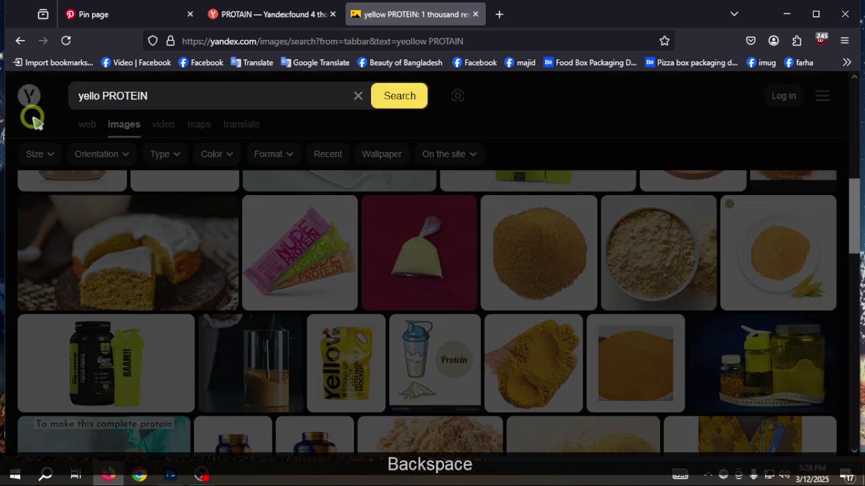
{"action": "key", "text": "Return"}
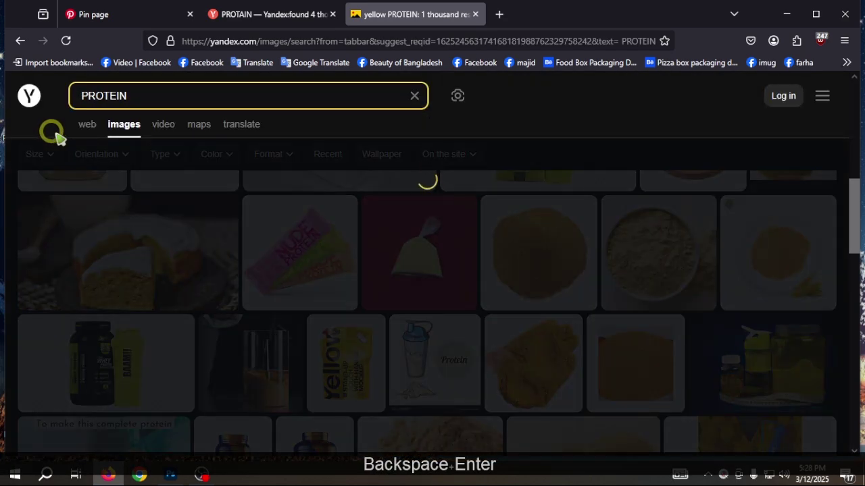
Step: Replace the query with "protain", run the image search and browse the supplement jar results
{"action": "left_click", "coordinate": [141, 92]}
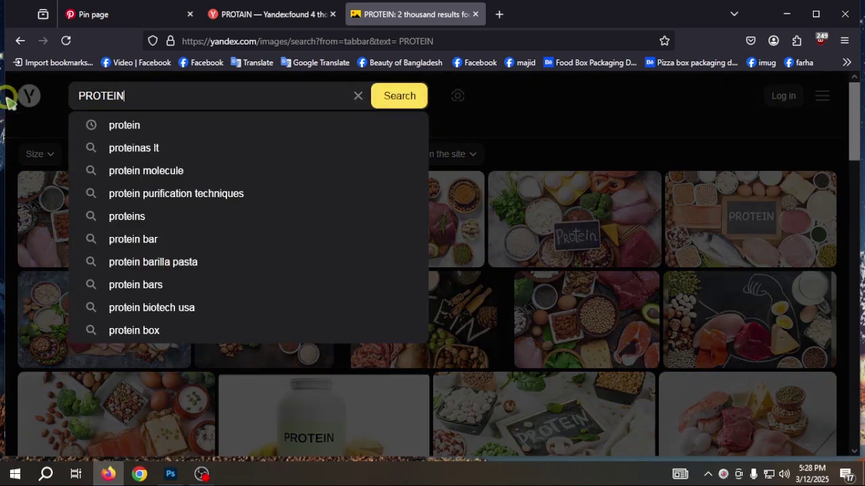
{"action": "key", "text": "ctrl+a"}
{"action": "key", "text": "BackSpace"}
{"action": "key", "text": "BackSpace"}
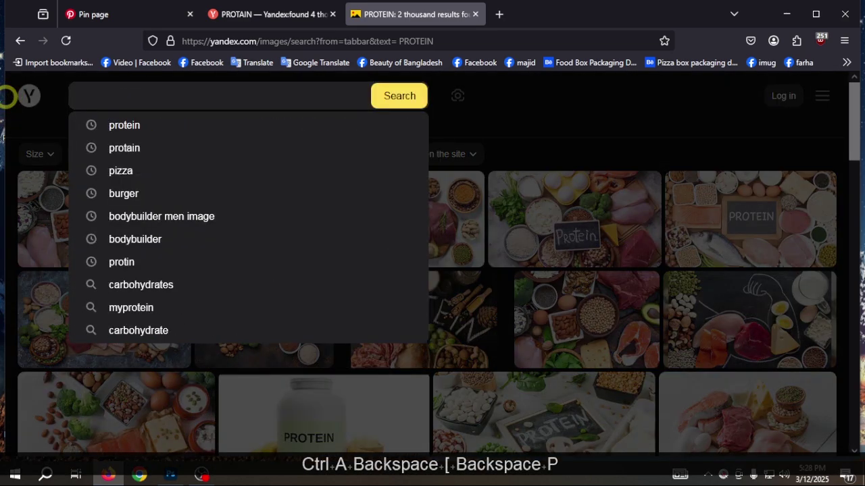
{"action": "type", "text": "protaio"}
{"action": "key", "text": "BackSpace"}
{"action": "type", "text": "n"}
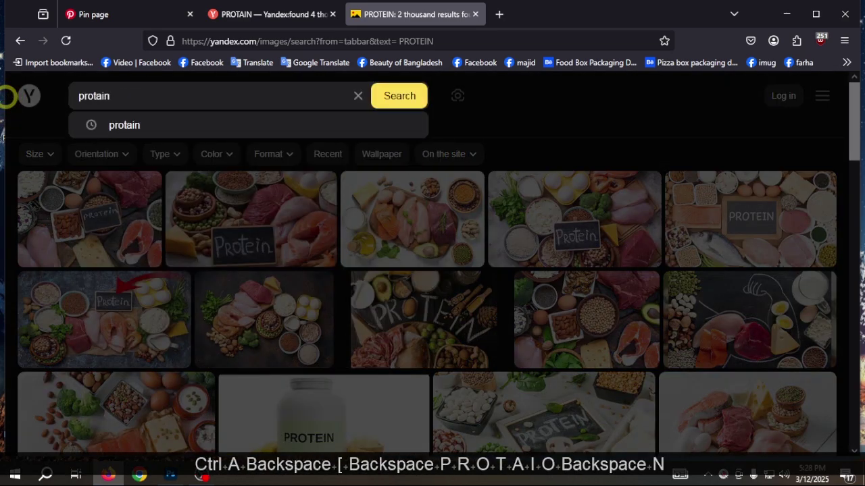
{"action": "key", "text": "Return"}
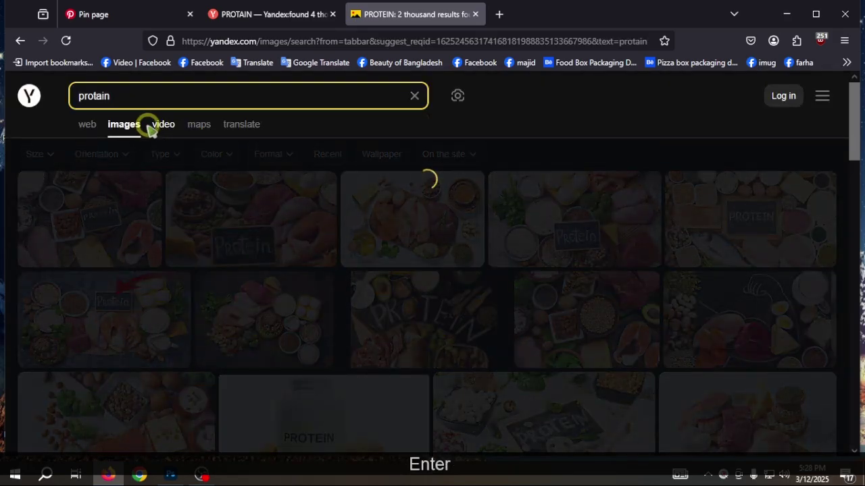
{"action": "scroll", "coordinate": [287, 223], "scroll_direction": "down", "scroll_amount": 2}
{"action": "scroll", "coordinate": [310, 240], "scroll_direction": "up", "scroll_amount": 2}
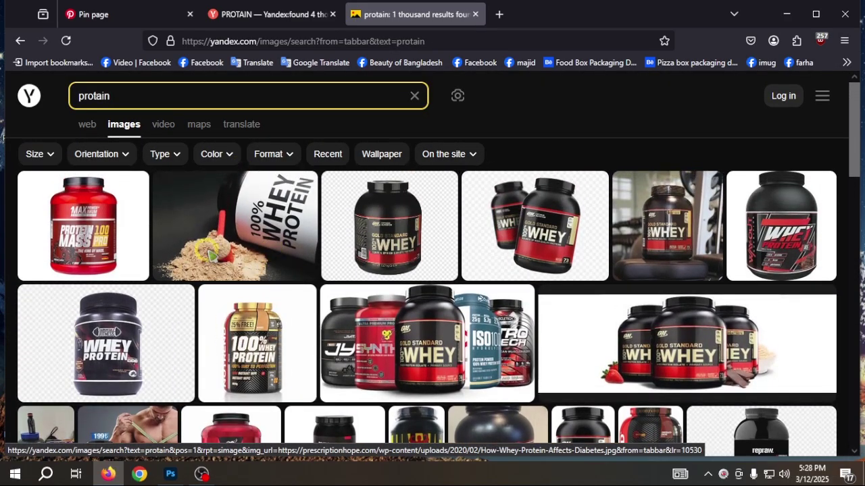
{"action": "scroll", "coordinate": [338, 255], "scroll_direction": "down", "scroll_amount": 5}
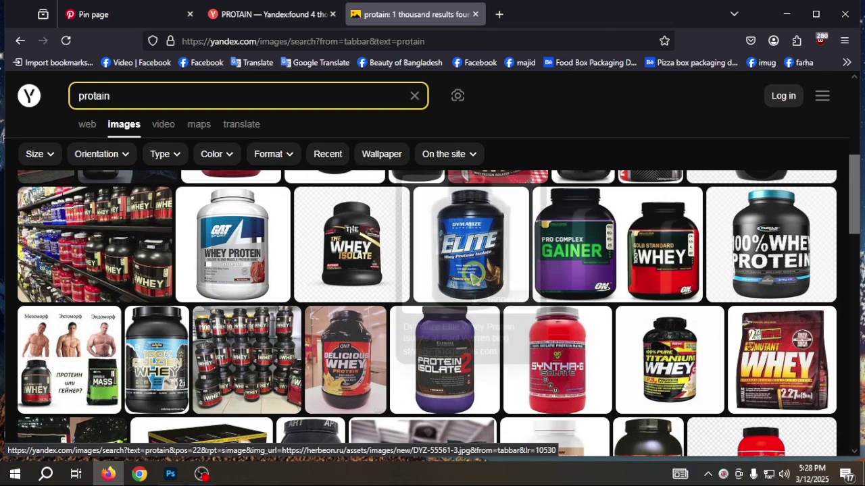
Step: Open the The Whey Isolate jar picture and look through its related images
{"action": "left_click", "coordinate": [358, 250]}
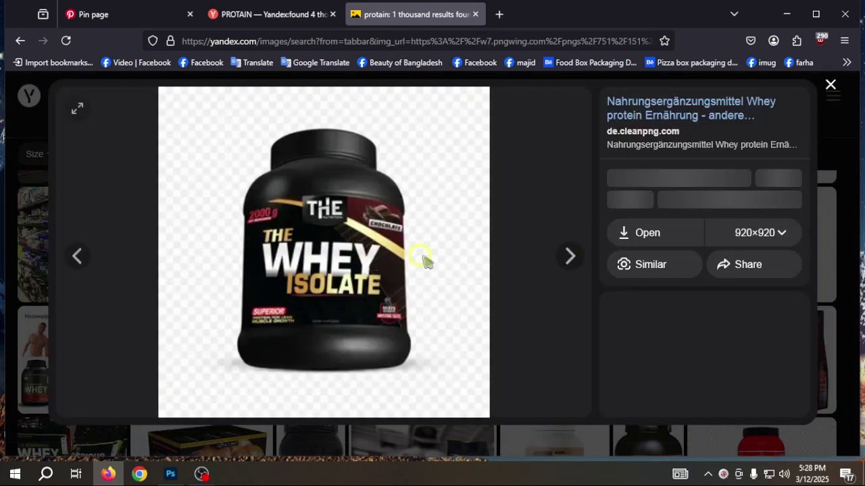
{"action": "scroll", "coordinate": [445, 331], "scroll_direction": "down", "scroll_amount": 3}
{"action": "scroll", "coordinate": [430, 312], "scroll_direction": "down", "scroll_amount": 7}
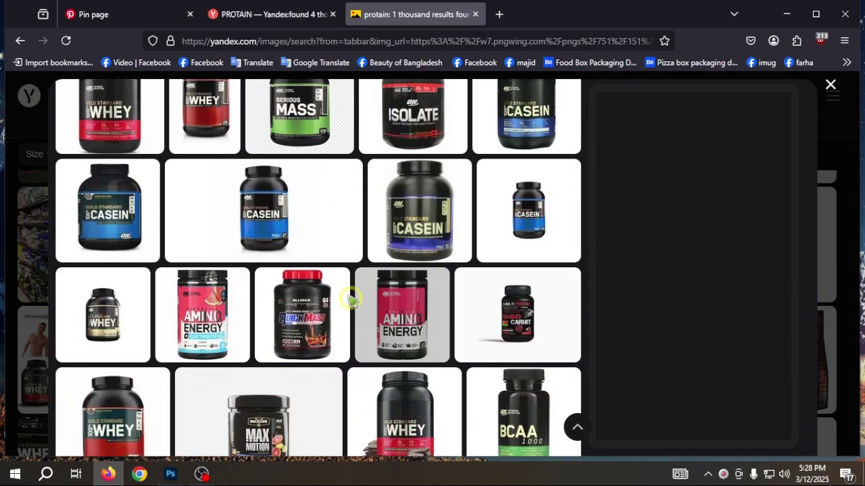
Step: Open the Serious Mass jar picture and browse its related images for another protein jar
{"action": "left_click", "coordinate": [299, 111]}
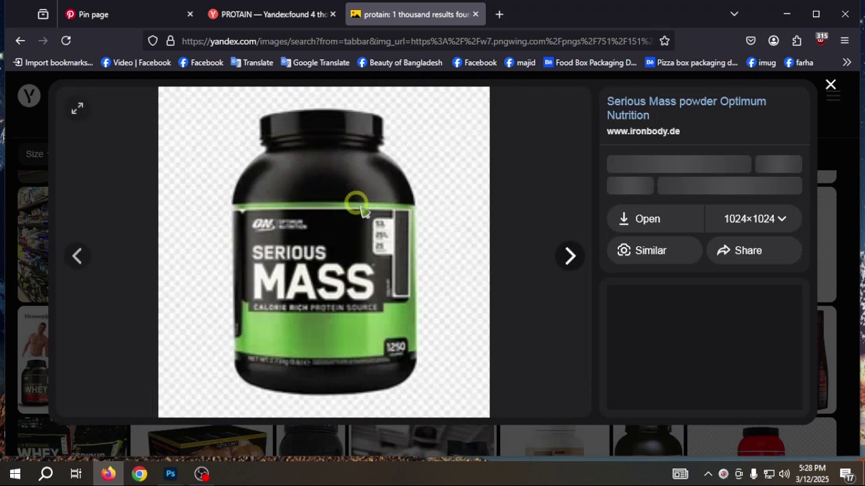
{"action": "scroll", "coordinate": [448, 303], "scroll_direction": "down", "scroll_amount": 5}
{"action": "scroll", "coordinate": [462, 295], "scroll_direction": "down", "scroll_amount": 6}
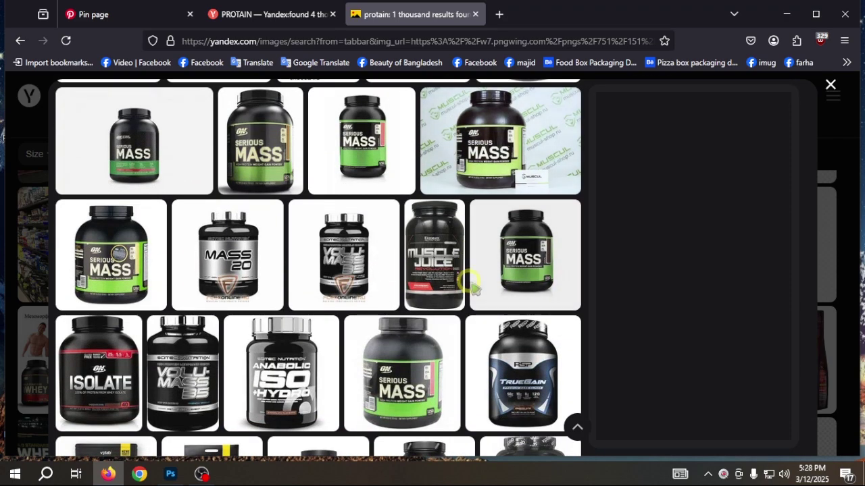
{"action": "scroll", "coordinate": [212, 292], "scroll_direction": "down", "scroll_amount": 8}
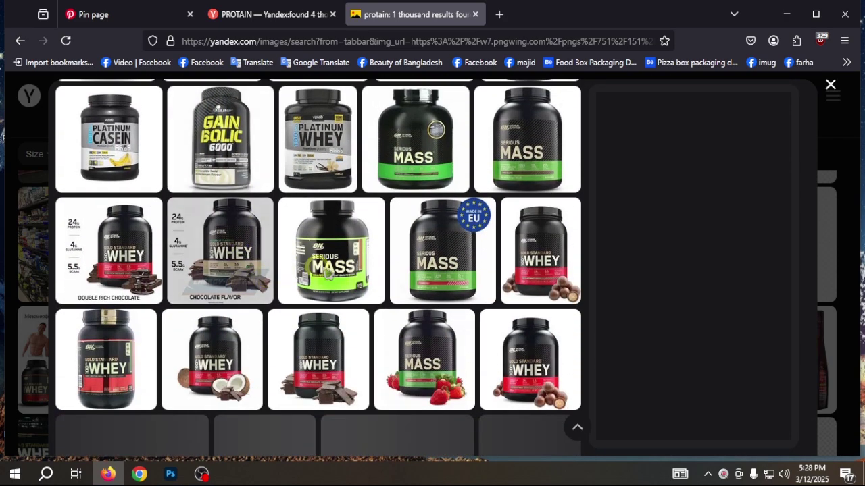
{"action": "scroll", "coordinate": [323, 273], "scroll_direction": "down", "scroll_amount": 8}
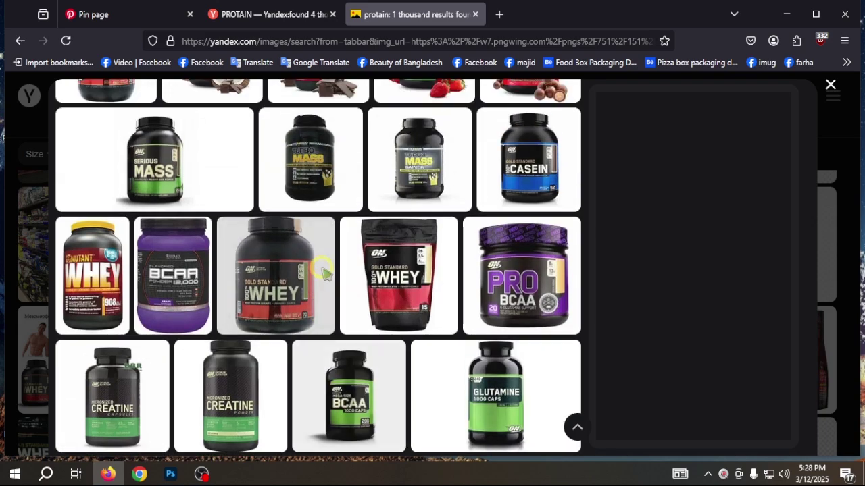
{"action": "scroll", "coordinate": [324, 274], "scroll_direction": "down", "scroll_amount": 5}
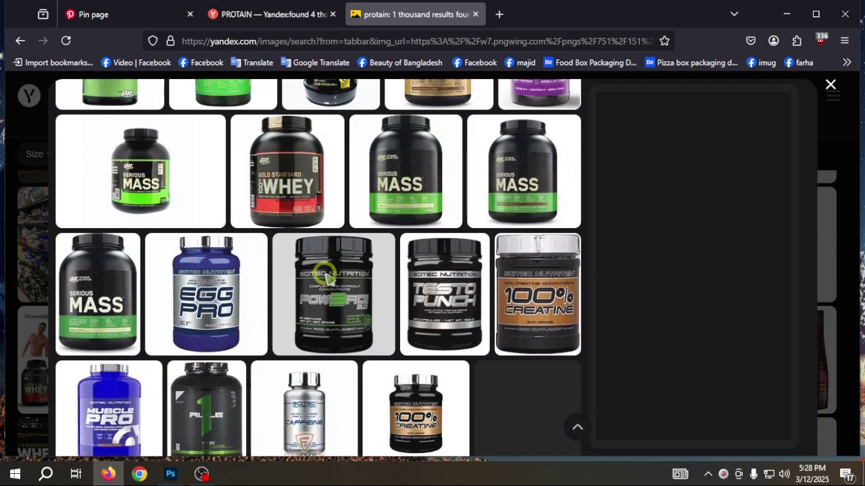
Step: Open the Gold Standard 100% Isolate jar picture with the gold label and look over its related images
{"action": "scroll", "coordinate": [333, 270], "scroll_direction": "up", "scroll_amount": 2}
{"action": "left_click", "coordinate": [435, 192]}
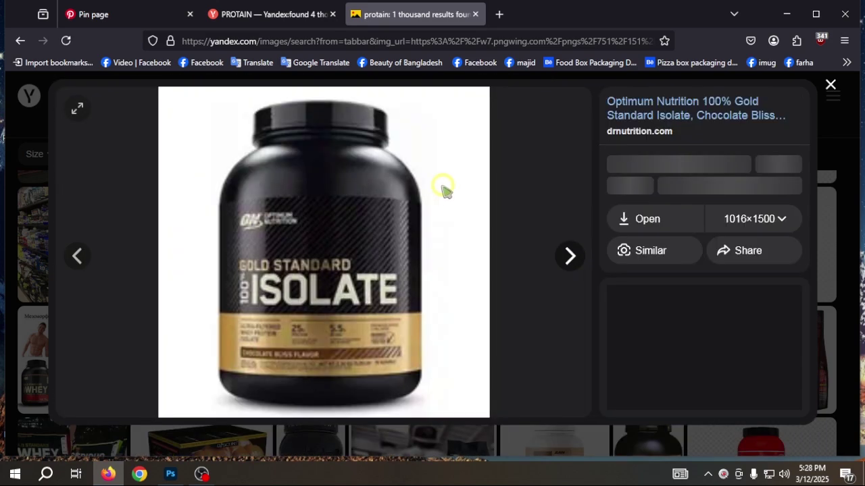
{"action": "scroll", "coordinate": [409, 236], "scroll_direction": "down", "scroll_amount": 2}
{"action": "scroll", "coordinate": [406, 244], "scroll_direction": "down", "scroll_amount": 5}
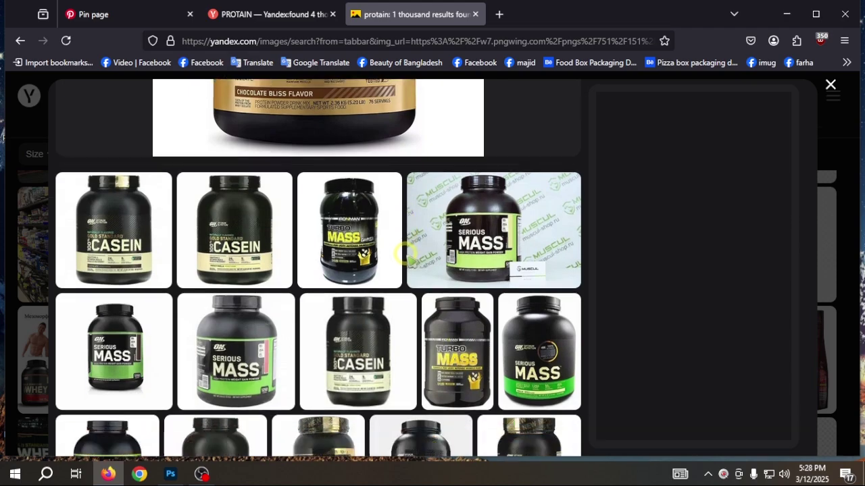
{"action": "scroll", "coordinate": [409, 253], "scroll_direction": "up", "scroll_amount": 5}
{"action": "right_click", "coordinate": [299, 206]}
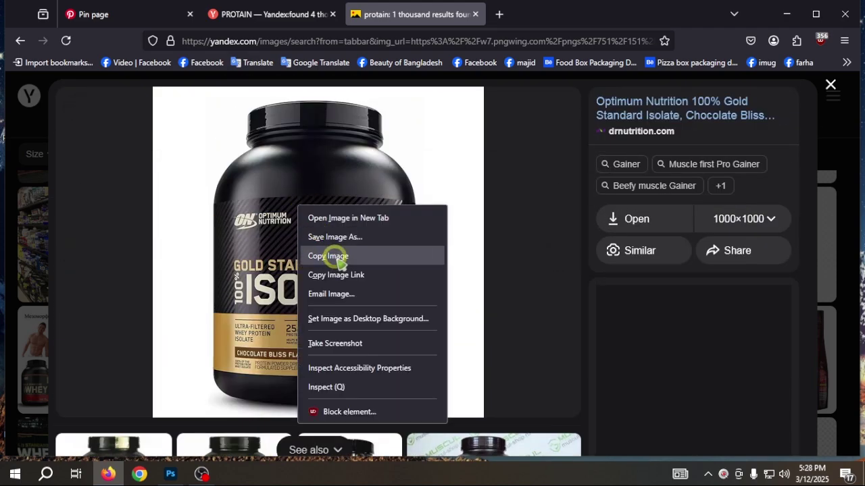
{"action": "left_click", "coordinate": [340, 256]}
{"action": "left_click", "coordinate": [172, 475]}
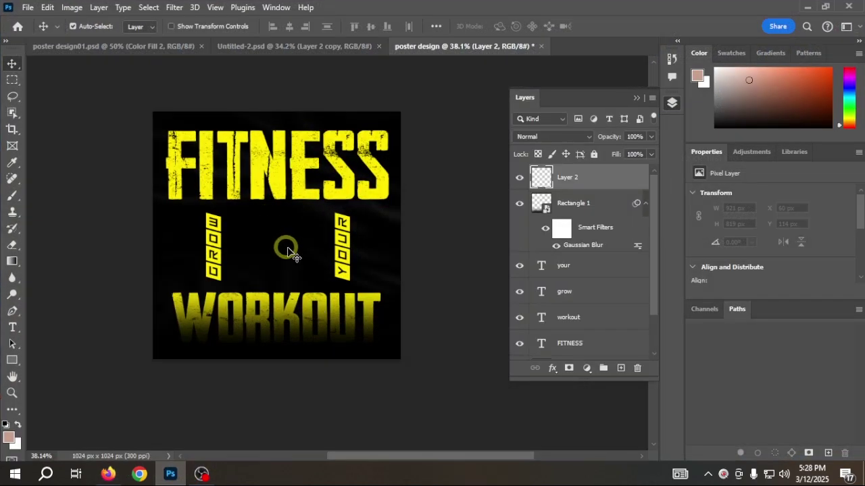
{"action": "key", "text": "ctrl+v"}
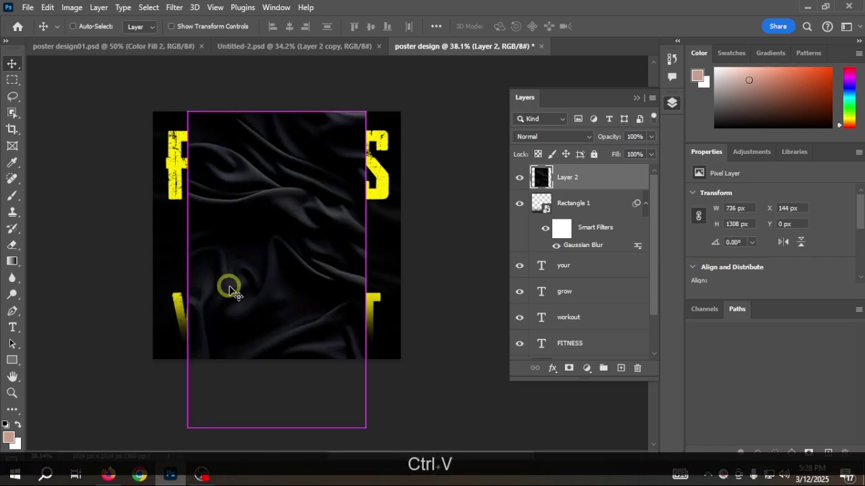
{"action": "key", "text": "ctrl+z"}
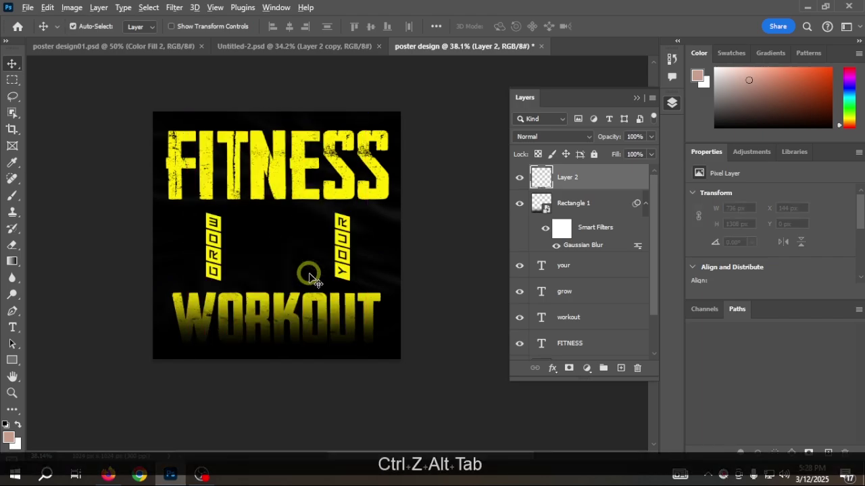
Step: Copy the Gold Standard 100% Isolate jar picture from the browser and paste it into the poster design in Photoshop
{"action": "key", "text": "alt+Tab"}
{"action": "right_click", "coordinate": [319, 215]}
{"action": "left_click", "coordinate": [349, 269]}
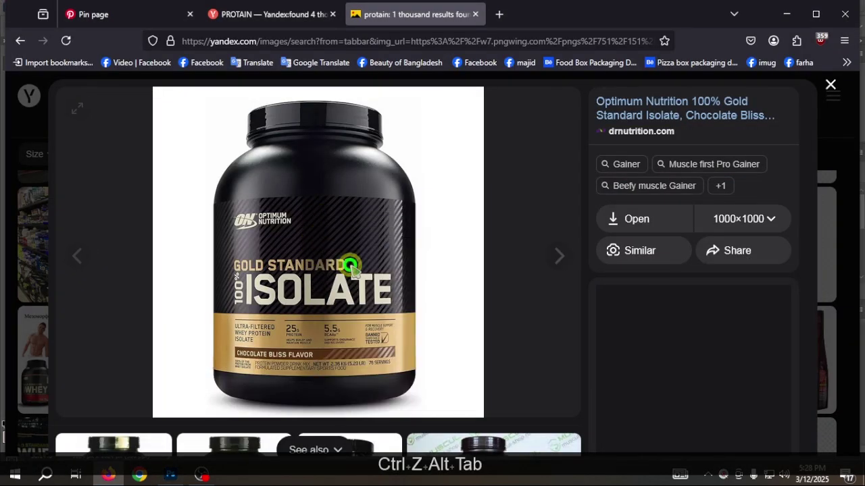
{"action": "key", "text": "alt+Tab"}
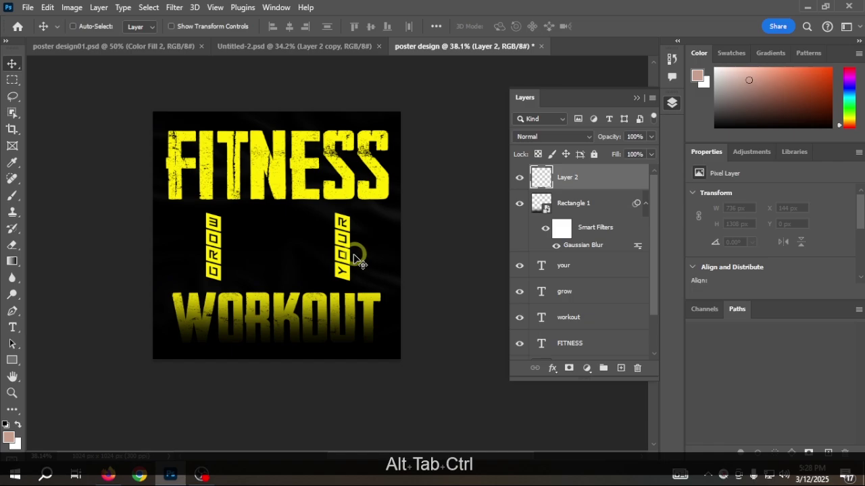
{"action": "key", "text": "ctrl+v"}
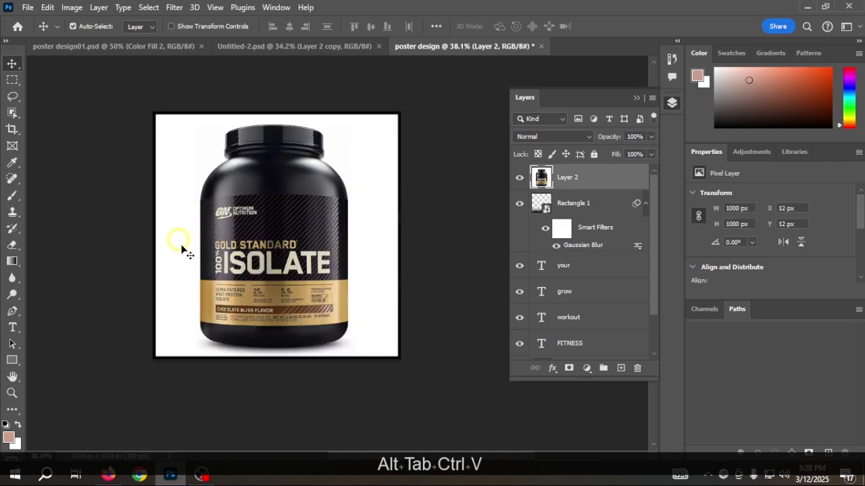
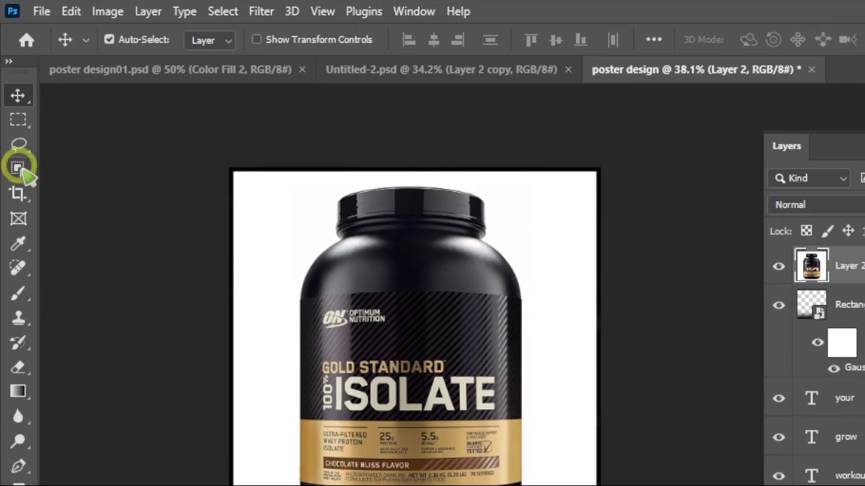
Step: Select the jar with the Object Selection tool and add a layer mask that hides its white background
{"action": "left_click", "coordinate": [22, 169]}
{"action": "left_click", "coordinate": [85, 167]}
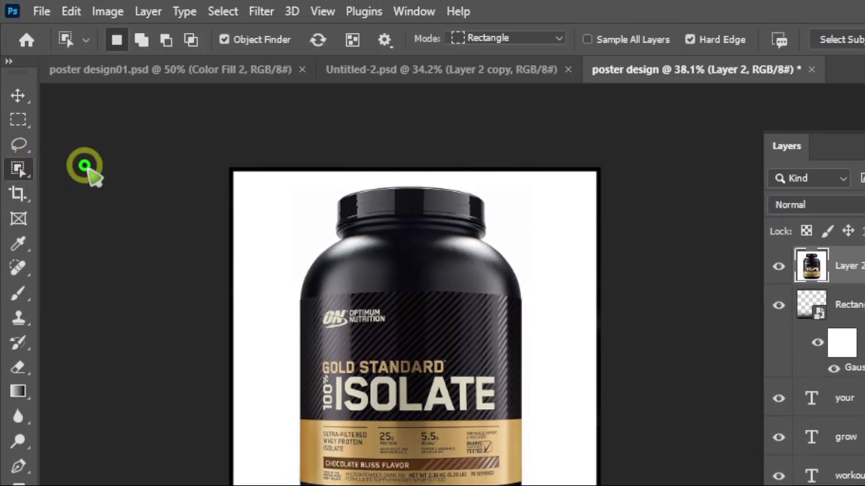
{"action": "left_click_drag", "start_coordinate": [245, 178], "coordinate": [567, 485]}
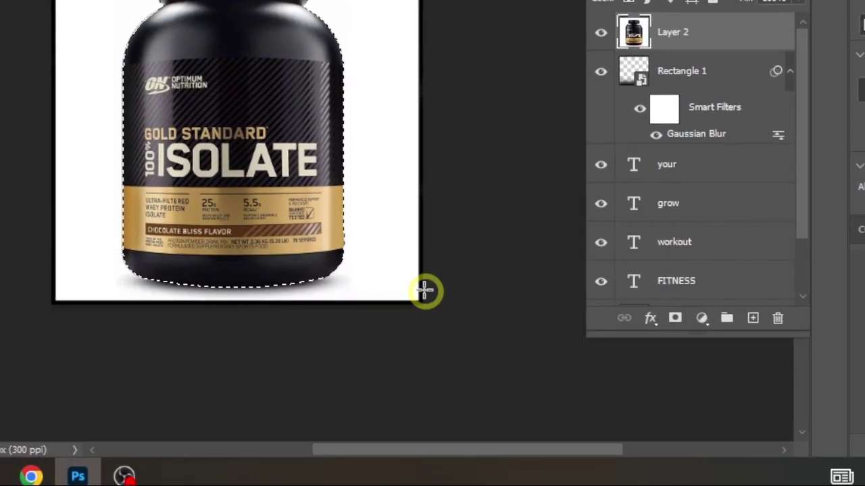
{"action": "key", "text": "Caps_Lock"}
{"action": "key", "text": "Caps_Lock"}
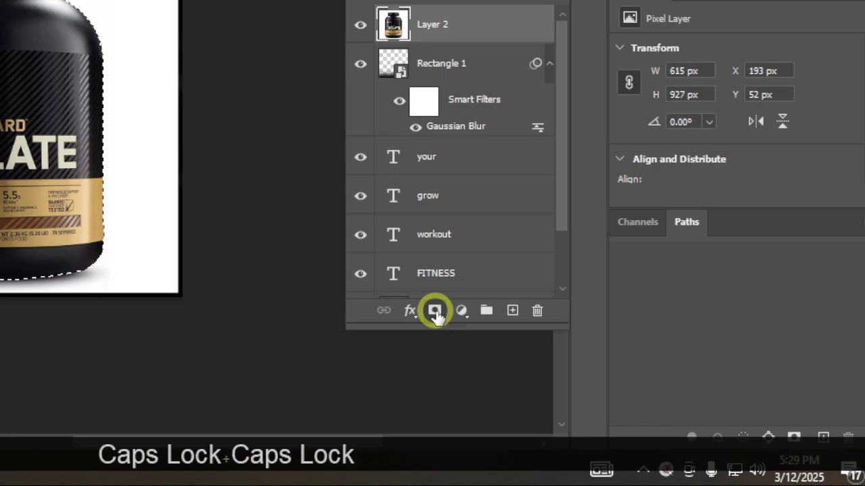
{"action": "left_click", "coordinate": [435, 311]}
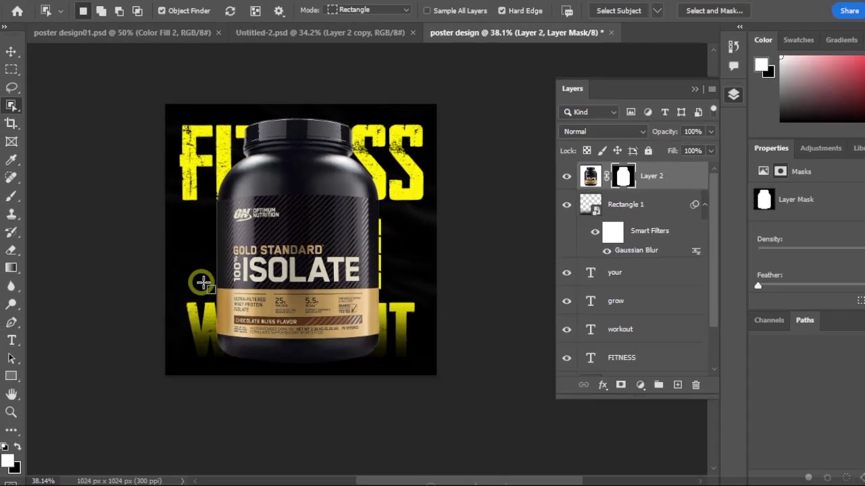
Step: Apply the Minimum filter to the jar layer's image with a radius of 1 pixel, preserving Squareness
{"action": "key", "text": "Caps_Lock"}
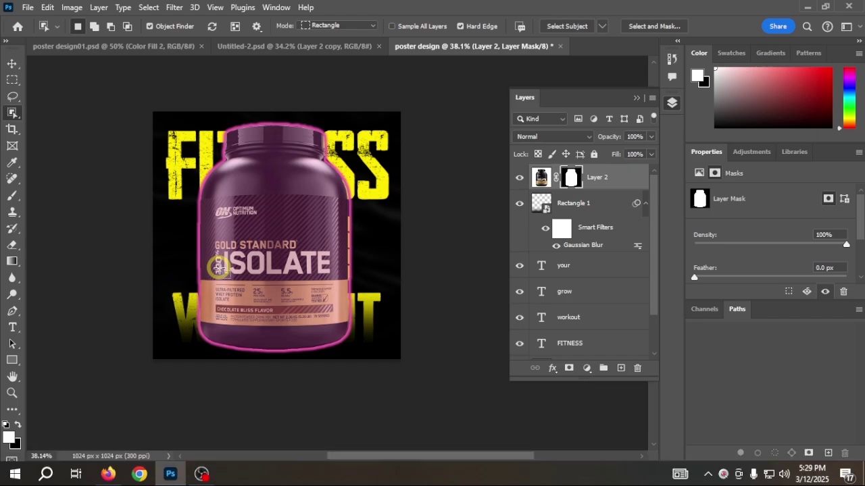
{"action": "scroll", "coordinate": [218, 268], "scroll_direction": "up", "scroll_amount": 5}
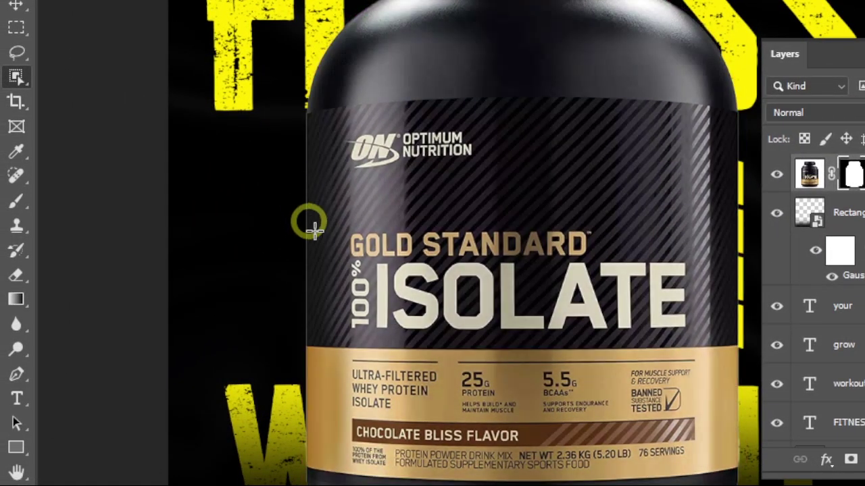
{"action": "key", "text": "Caps_Lock"}
{"action": "scroll", "coordinate": [261, 220], "scroll_direction": "up", "scroll_amount": 2}
{"action": "scroll", "coordinate": [262, 217], "scroll_direction": "down", "scroll_amount": 2}
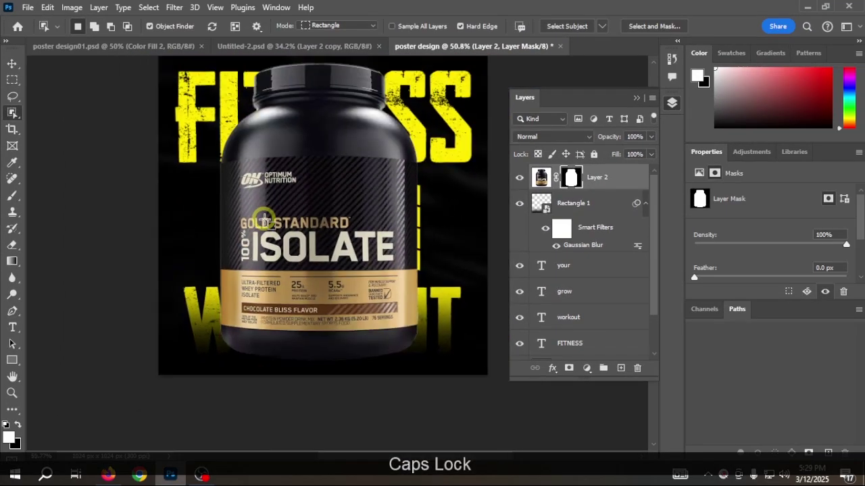
{"action": "scroll", "coordinate": [276, 168], "scroll_direction": "down", "scroll_amount": 2}
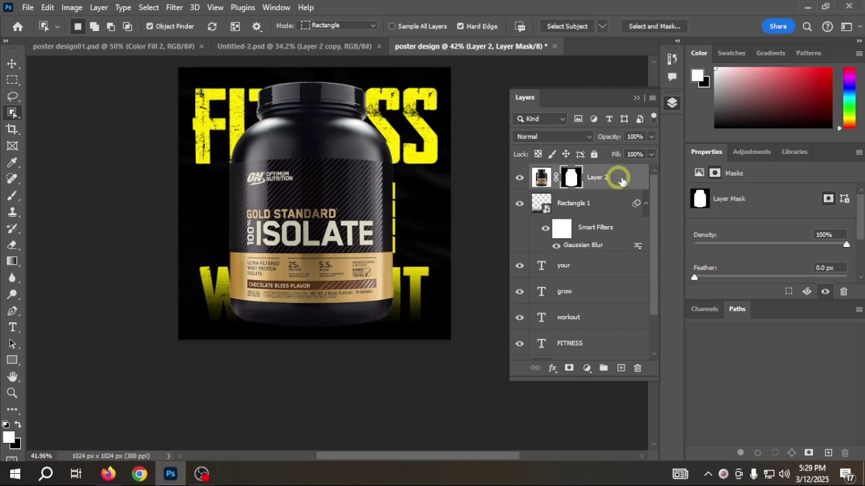
{"action": "left_click", "coordinate": [621, 179]}
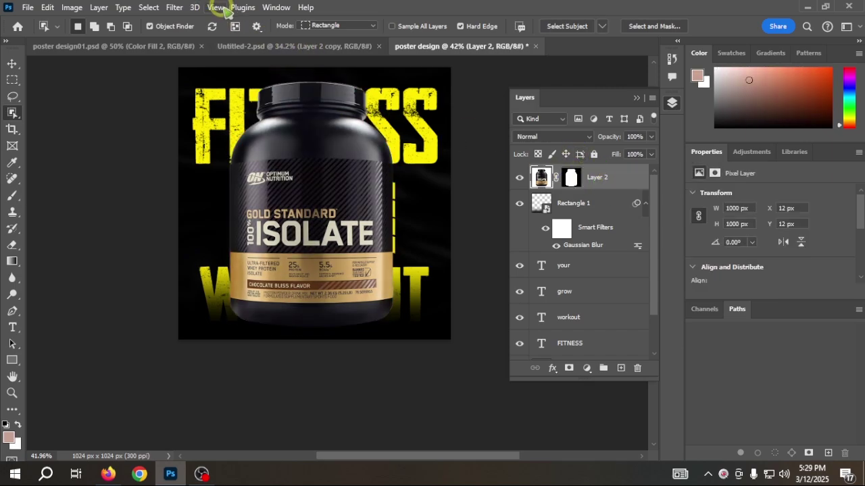
{"action": "left_click", "coordinate": [174, 8]}
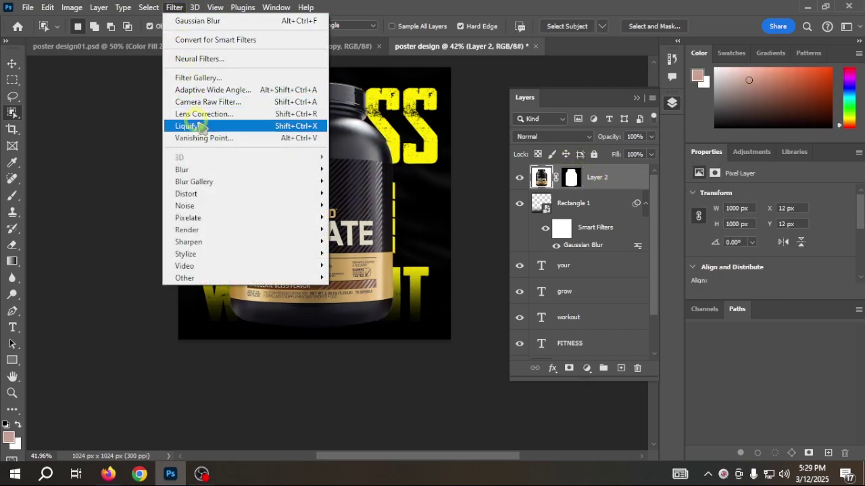
{"action": "mouse_move", "coordinate": [194, 277]}
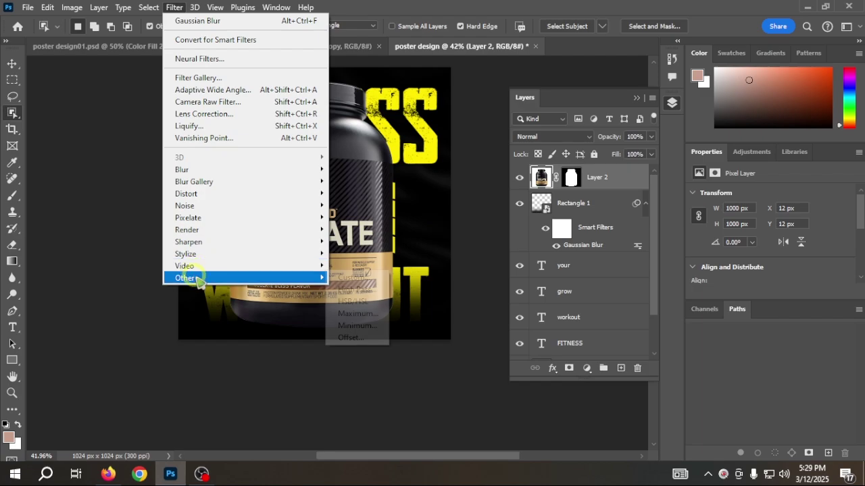
{"action": "left_click", "coordinate": [348, 327]}
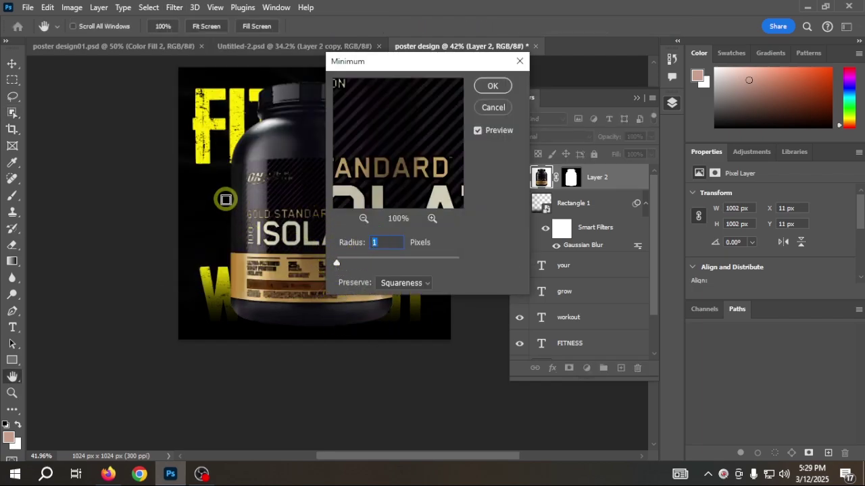
{"action": "left_click", "coordinate": [493, 87]}
Step: Scale the jar down to about 57% width and 59% height and place it in the poster's center between the side texts
{"action": "key", "text": "w"}
{"action": "scroll", "coordinate": [202, 234], "scroll_direction": "up", "scroll_amount": 3}
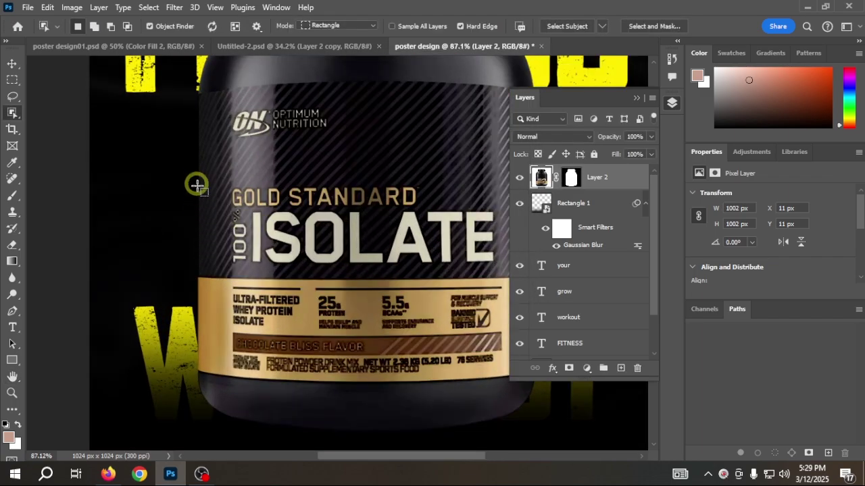
{"action": "scroll", "coordinate": [201, 205], "scroll_direction": "up", "scroll_amount": 1}
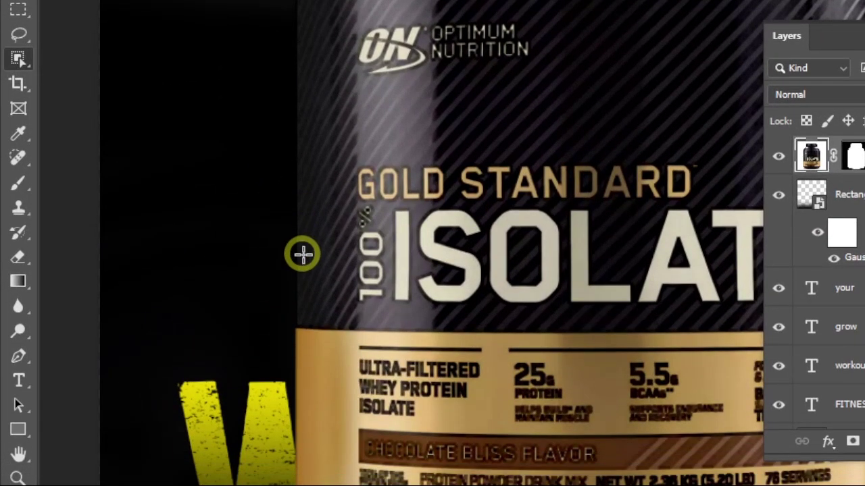
{"action": "key", "text": "Caps_Lock"}
{"action": "scroll", "coordinate": [200, 212], "scroll_direction": "down", "scroll_amount": 5}
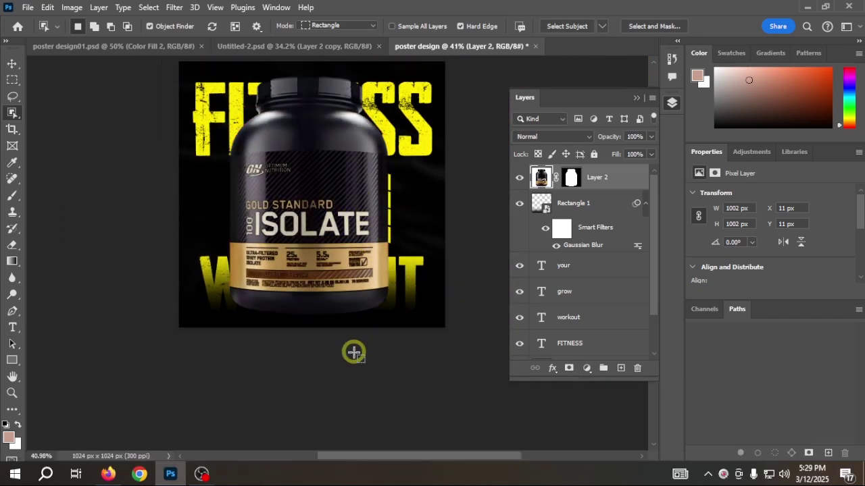
{"action": "left_click", "coordinate": [14, 64]}
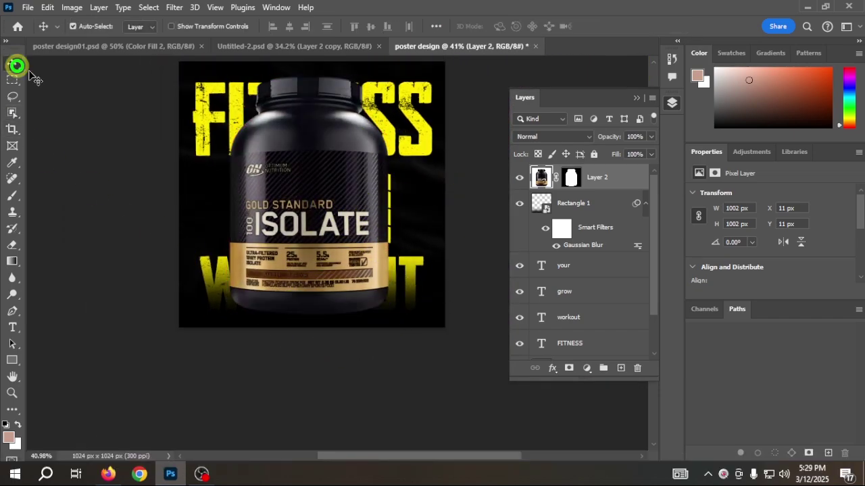
{"action": "left_click_drag", "start_coordinate": [336, 214], "coordinate": [353, 210]}
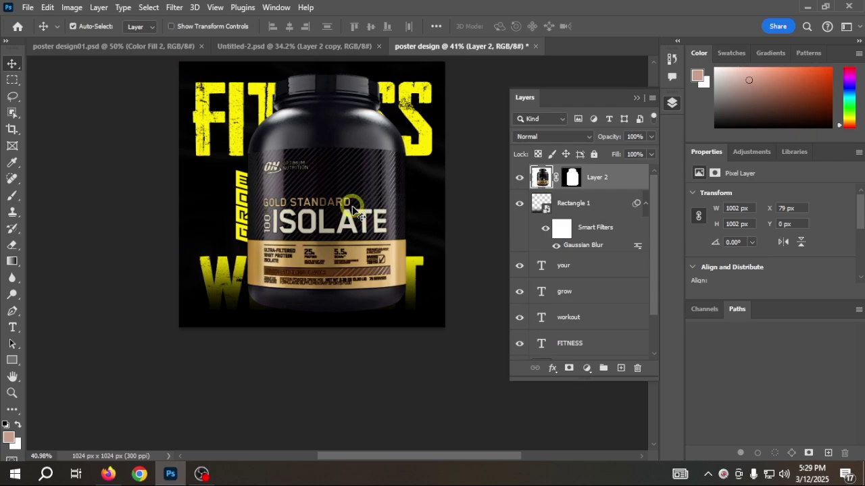
{"action": "key", "text": "ctrl+t"}
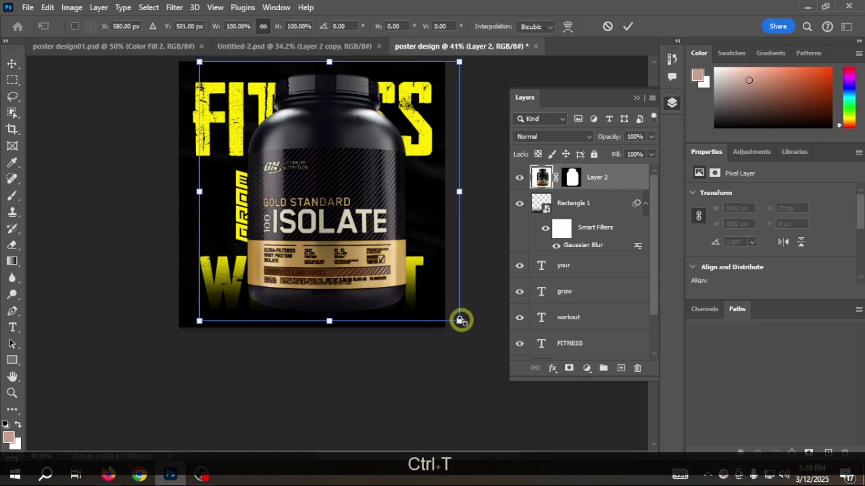
{"action": "left_click_drag", "start_coordinate": [461, 321], "coordinate": [335, 238]}
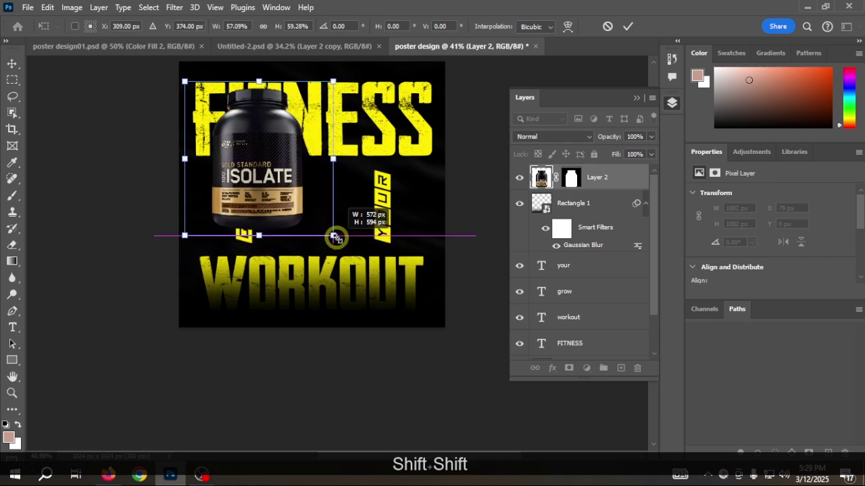
{"action": "left_click_drag", "start_coordinate": [274, 182], "coordinate": [327, 223]}
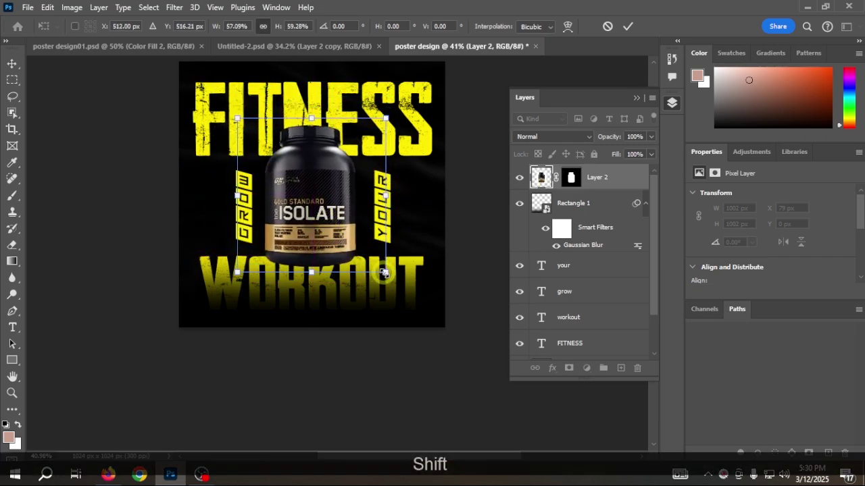
Step: Resize the jar to about 60% width and 65% height, center it slightly lower over the WORKOUT headline, and commit the transform
{"action": "left_click_drag", "start_coordinate": [390, 277], "coordinate": [404, 294]}
{"action": "left_click_drag", "start_coordinate": [343, 277], "coordinate": [338, 258]}
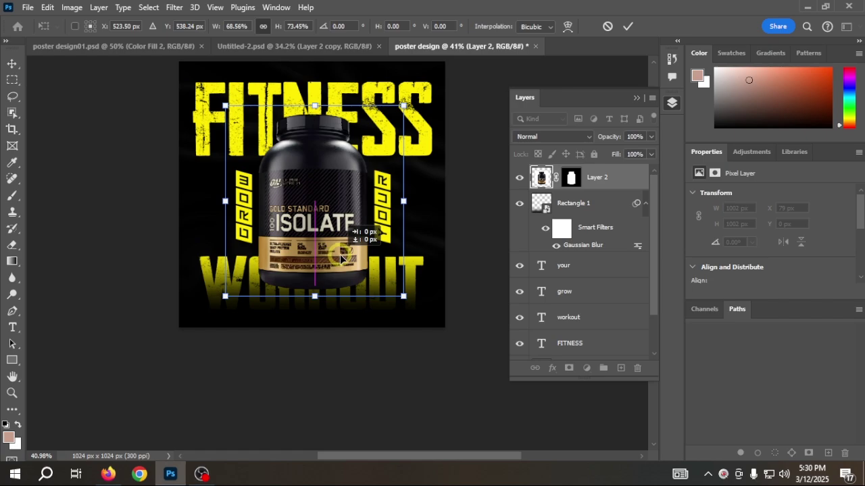
{"action": "left_click_drag", "start_coordinate": [343, 258], "coordinate": [342, 257]}
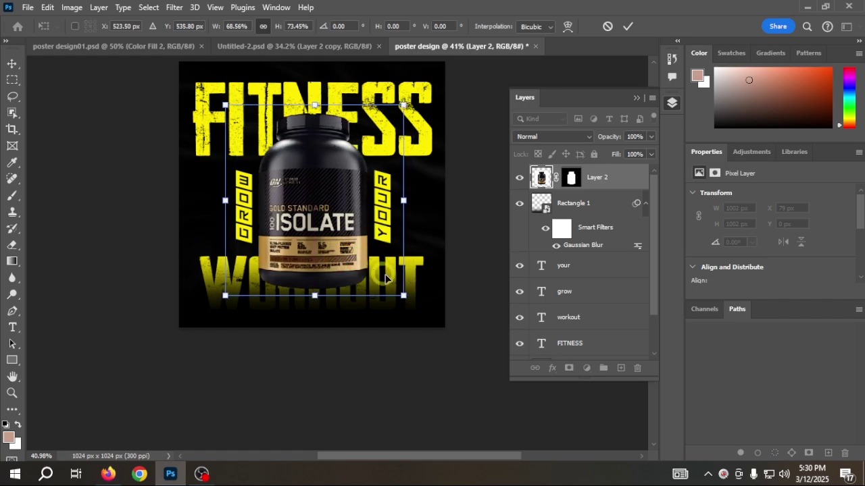
{"action": "left_click_drag", "start_coordinate": [403, 296], "coordinate": [380, 274]}
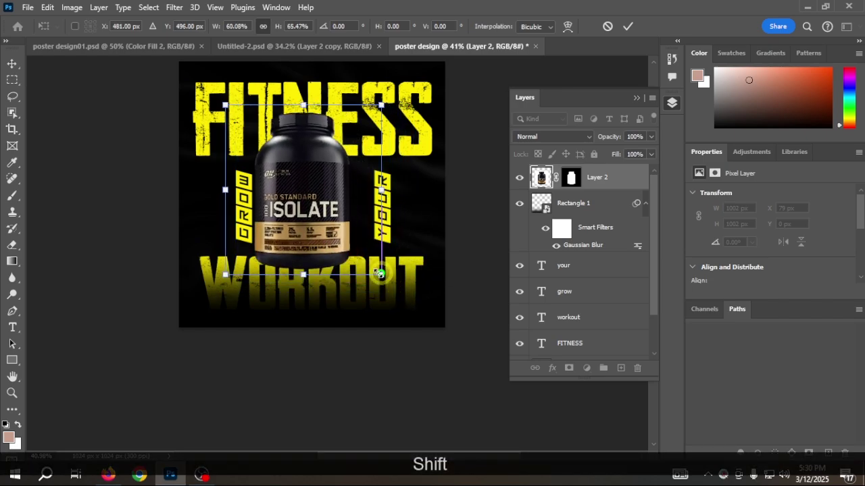
{"action": "left_click_drag", "start_coordinate": [318, 235], "coordinate": [331, 253]}
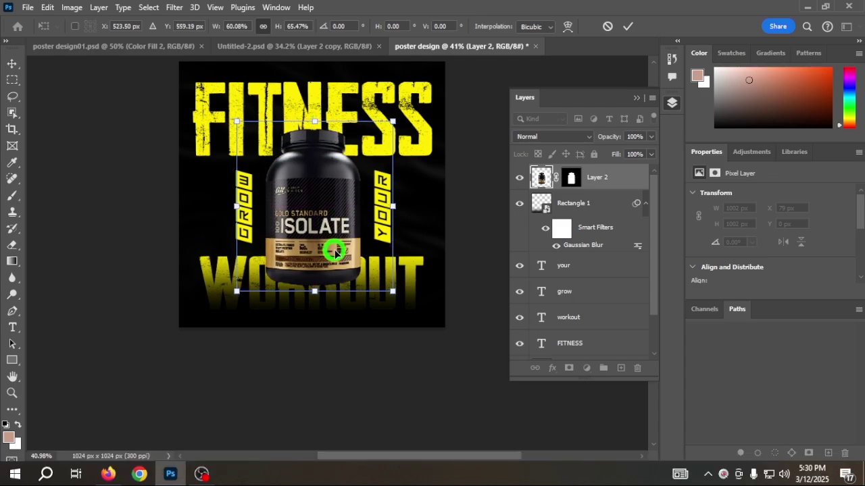
{"action": "left_click", "coordinate": [627, 28]}
{"action": "scroll", "coordinate": [324, 247], "scroll_direction": "down", "scroll_amount": 3}
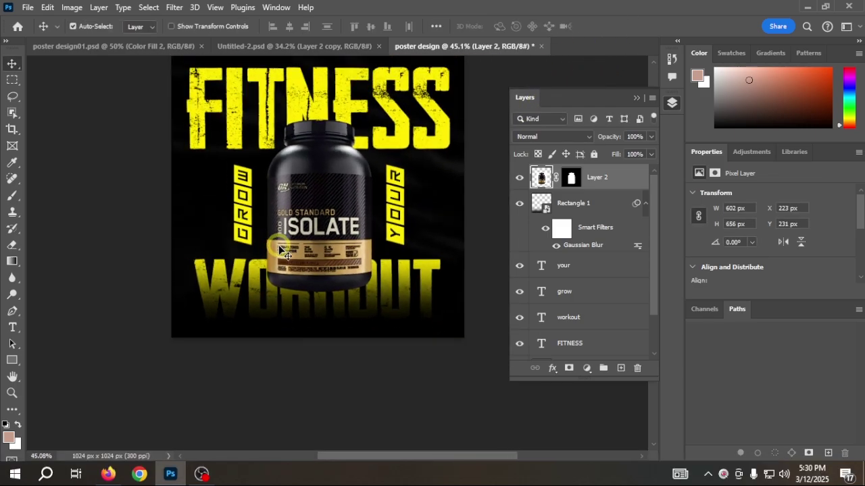
{"action": "scroll", "coordinate": [336, 216], "scroll_direction": "up", "scroll_amount": 3}
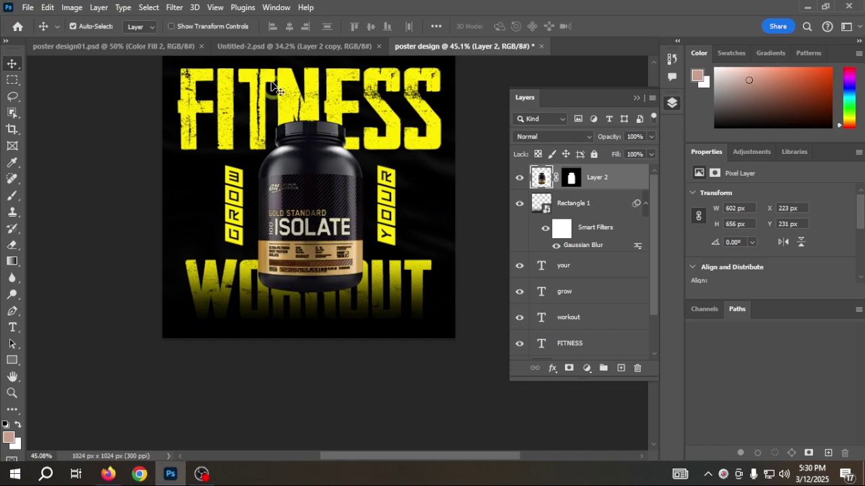
Step: Apply the jar layer's mask permanently to its image
{"action": "left_click", "coordinate": [571, 178]}
{"action": "right_click", "coordinate": [572, 178]}
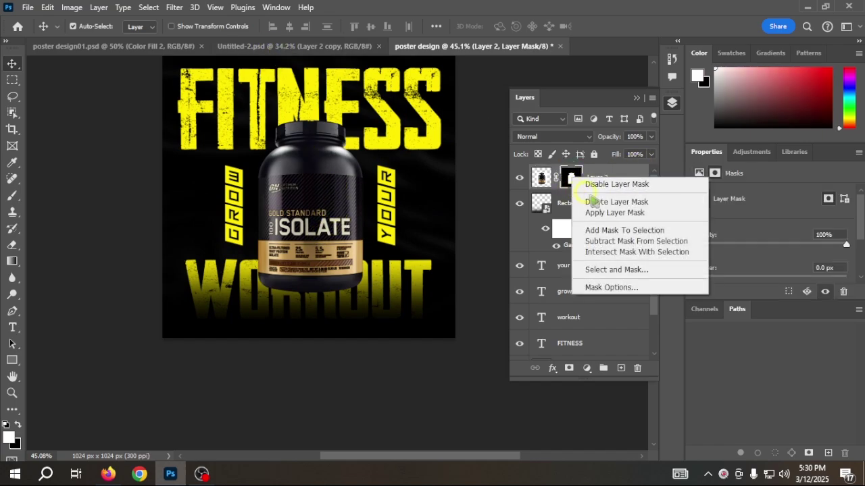
{"action": "left_click", "coordinate": [601, 214]}
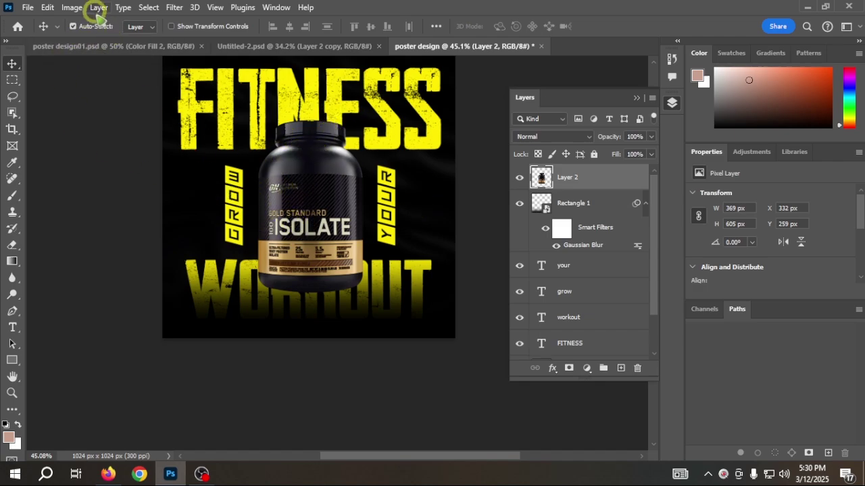
Step: Check the finished reference poster in poster design01.psd, and open freepik.com in a new Firefox tab
{"action": "left_click", "coordinate": [139, 49]}
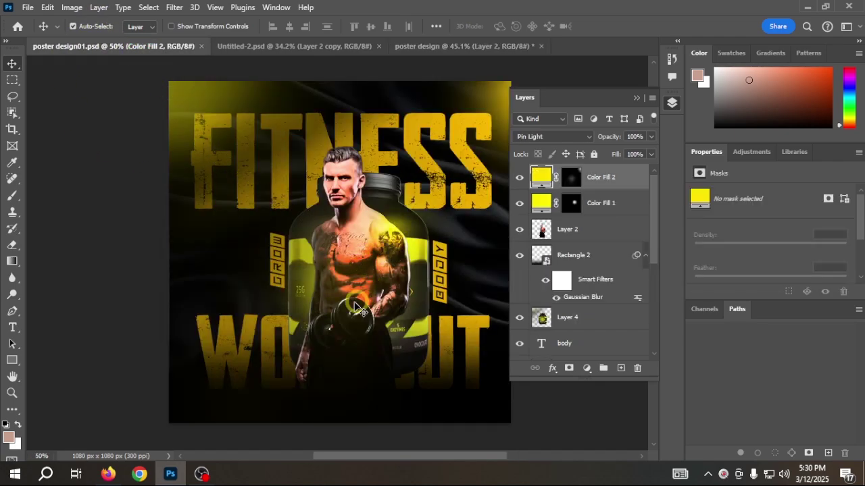
{"action": "left_click", "coordinate": [466, 47]}
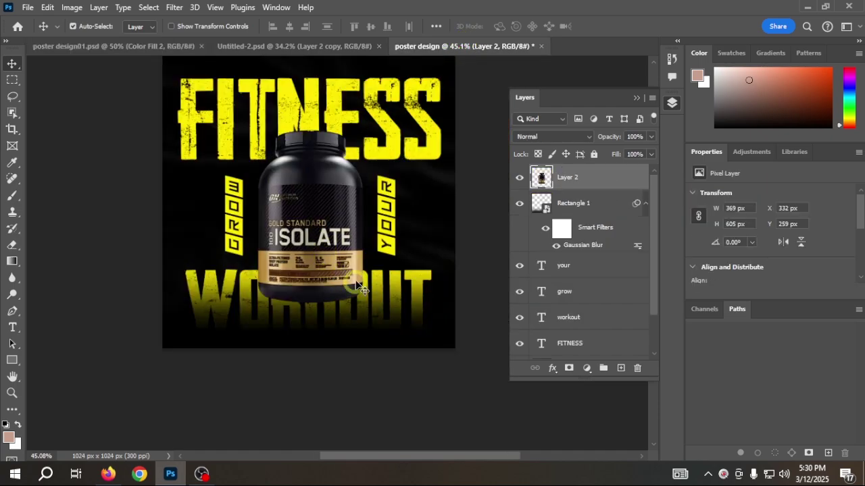
{"action": "left_click", "coordinate": [109, 474]}
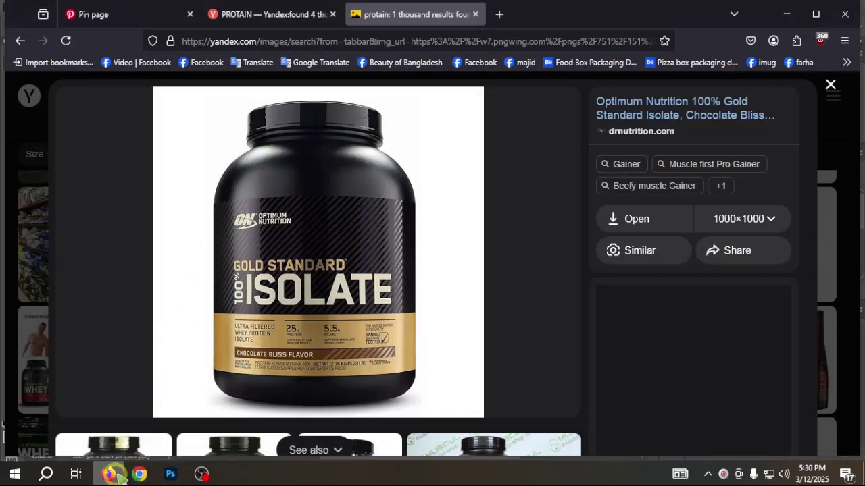
{"action": "left_click", "coordinate": [139, 7]}
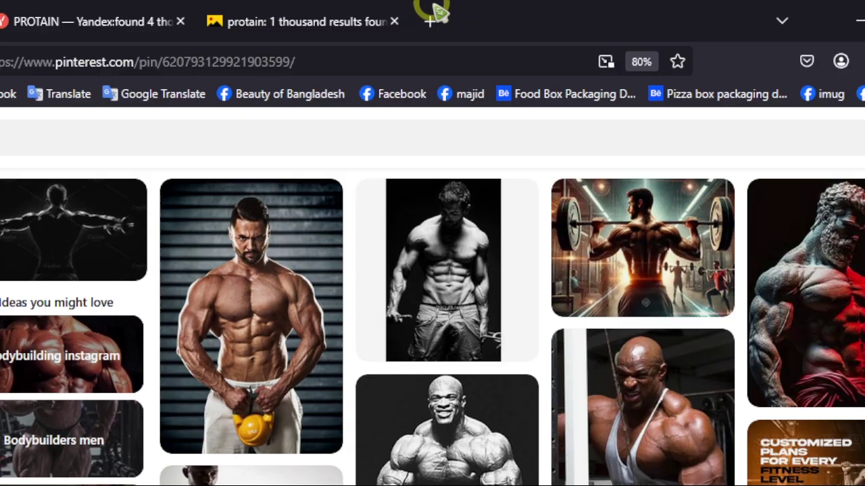
{"action": "left_click", "coordinate": [498, 14]}
{"action": "type", "text": "fr"}
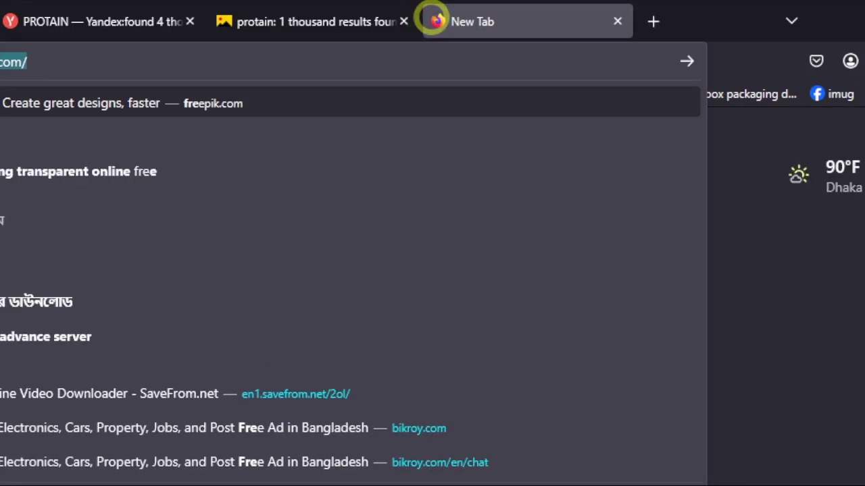
{"action": "key", "text": "Return"}
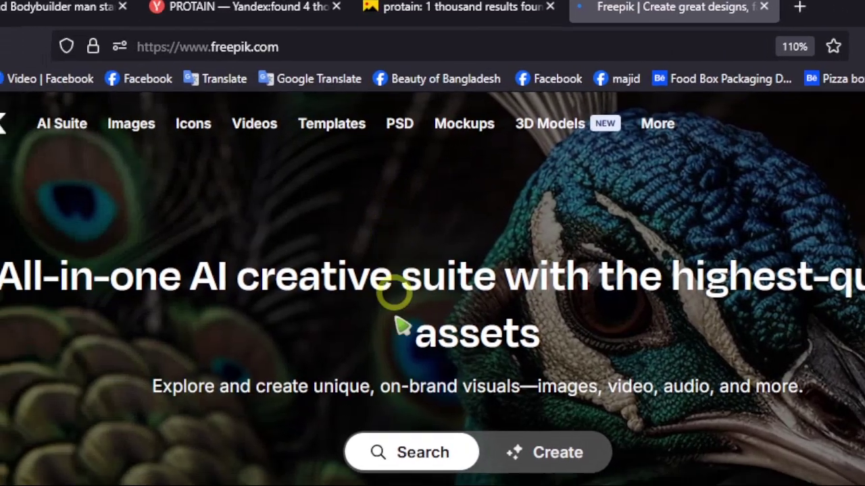
Step: Search Freepik for "body builder" and limit the results to photos
{"action": "left_click", "coordinate": [421, 285]}
{"action": "key", "text": "Caps_Lock"}
{"action": "type", "text": "body builder"}
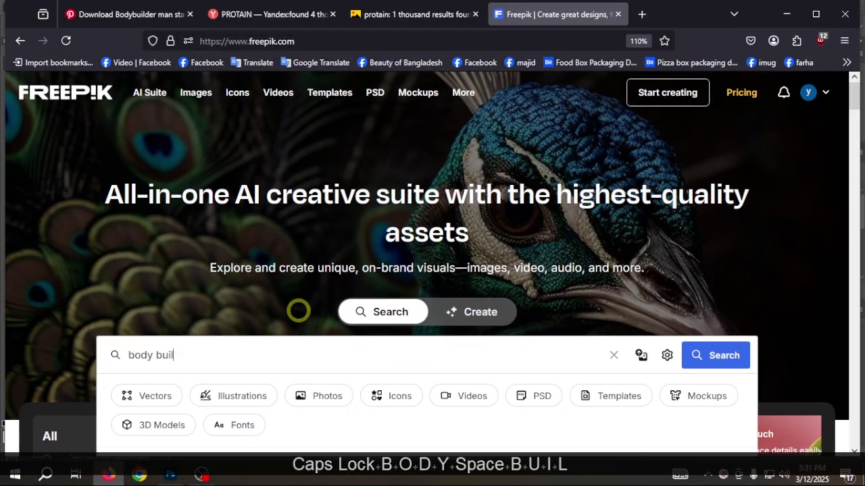
{"action": "key", "text": "Return"}
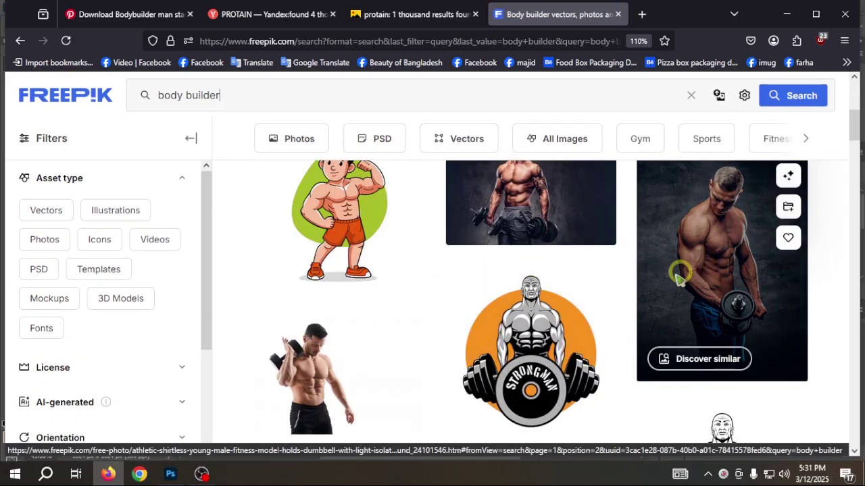
{"action": "scroll", "coordinate": [679, 273], "scroll_direction": "down", "scroll_amount": 3}
{"action": "scroll", "coordinate": [605, 295], "scroll_direction": "down", "scroll_amount": 14}
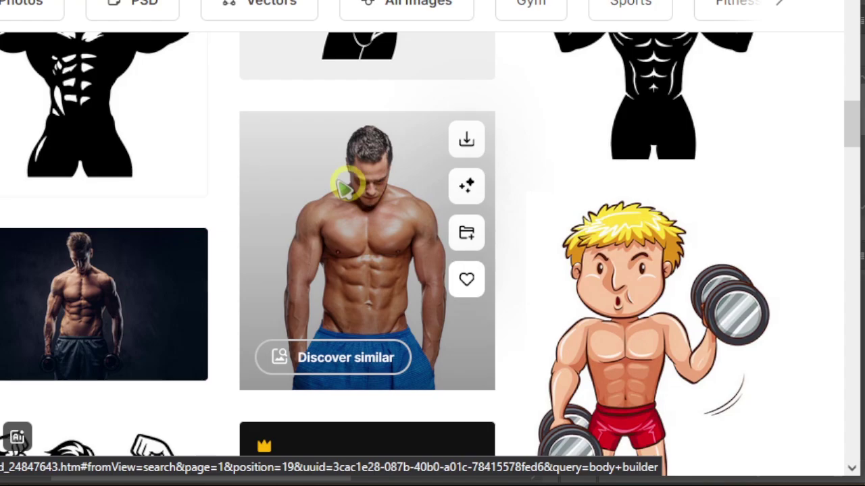
{"action": "left_click", "coordinate": [25, 3]}
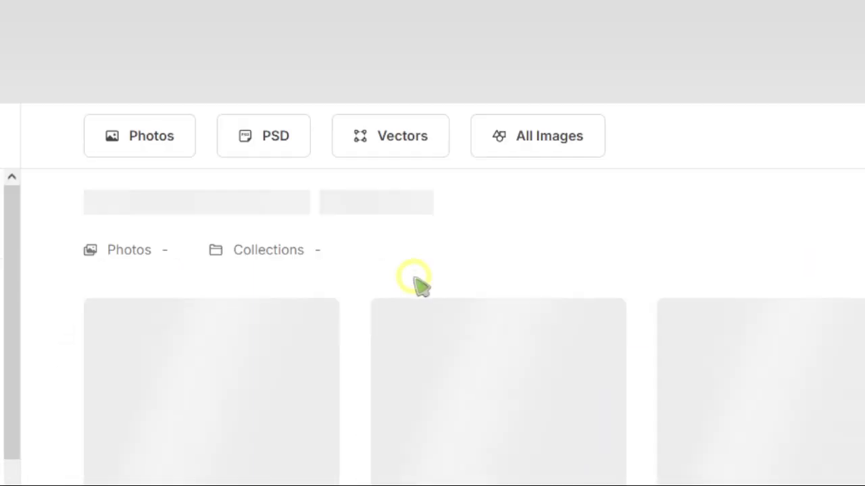
Step: Look through the body builder photos for a muscular man with dumbbells like the one in the reference poster
{"action": "scroll", "coordinate": [593, 206], "scroll_direction": "down", "scroll_amount": 6}
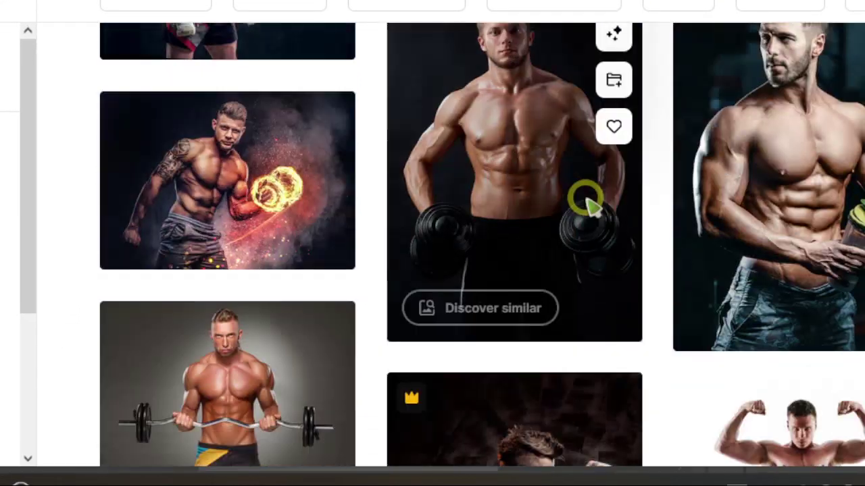
{"action": "scroll", "coordinate": [586, 203], "scroll_direction": "down", "scroll_amount": 5}
{"action": "scroll", "coordinate": [586, 199], "scroll_direction": "down", "scroll_amount": 3}
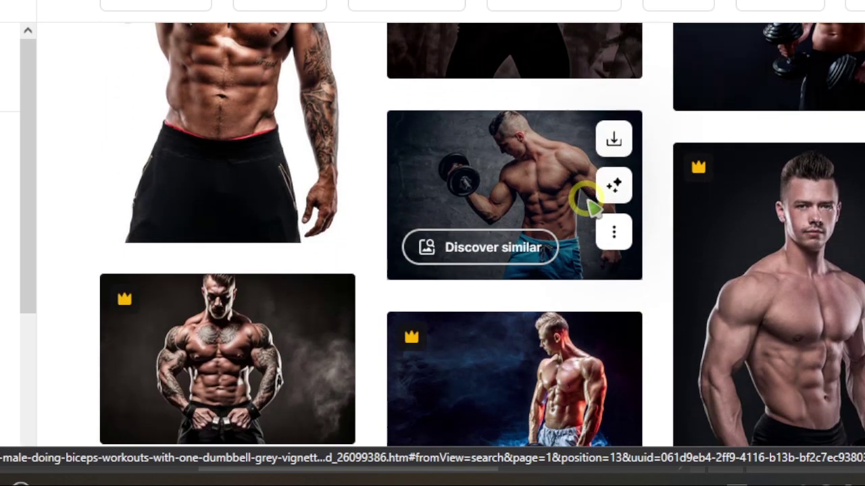
{"action": "scroll", "coordinate": [585, 193], "scroll_direction": "up", "scroll_amount": 5}
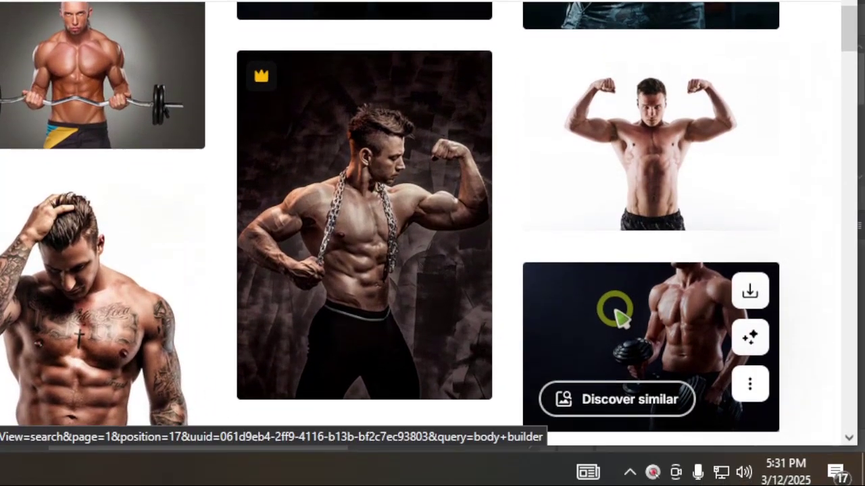
{"action": "scroll", "coordinate": [612, 378], "scroll_direction": "down", "scroll_amount": 6}
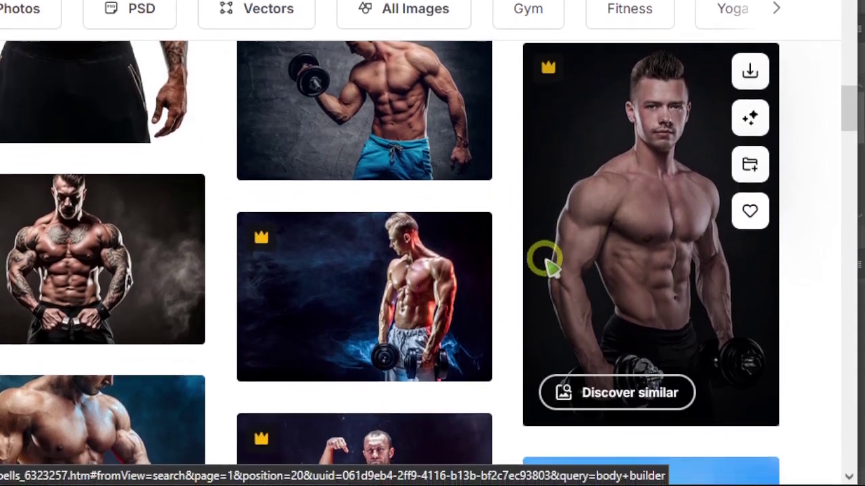
{"action": "scroll", "coordinate": [570, 246], "scroll_direction": "down", "scroll_amount": 4}
{"action": "scroll", "coordinate": [570, 244], "scroll_direction": "up", "scroll_amount": 2}
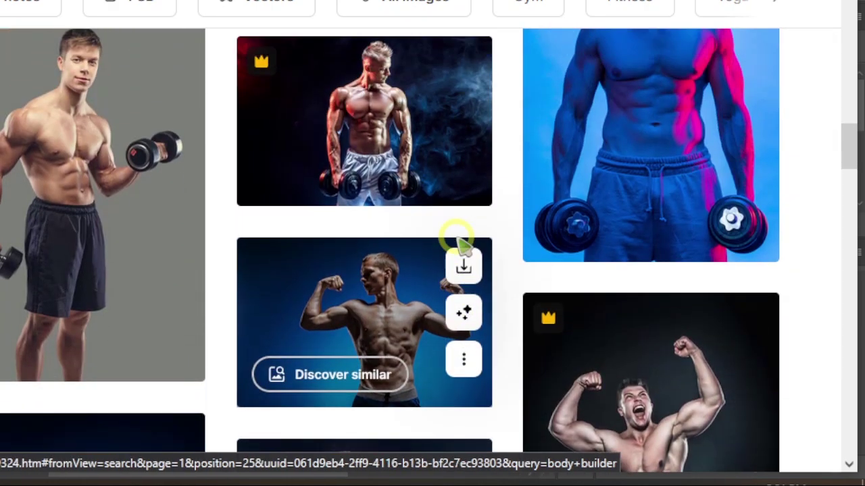
{"action": "scroll", "coordinate": [461, 244], "scroll_direction": "down", "scroll_amount": 6}
{"action": "scroll", "coordinate": [451, 231], "scroll_direction": "down", "scroll_amount": 8}
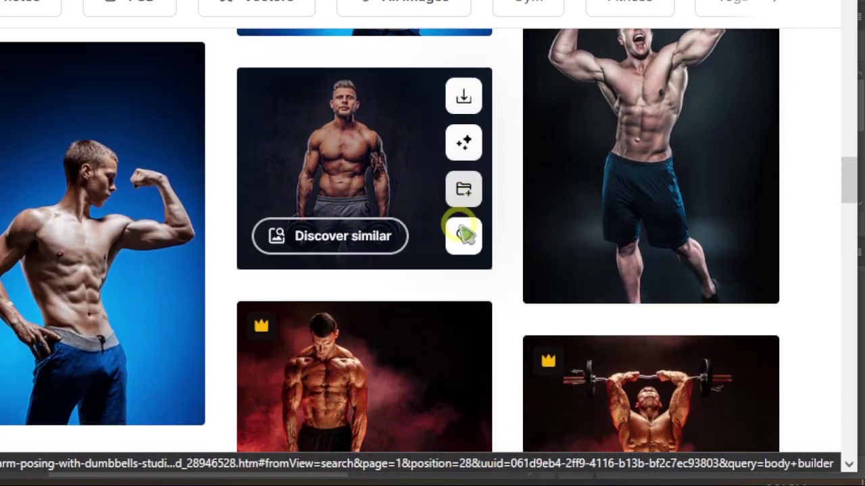
{"action": "scroll", "coordinate": [443, 281], "scroll_direction": "down", "scroll_amount": 10}
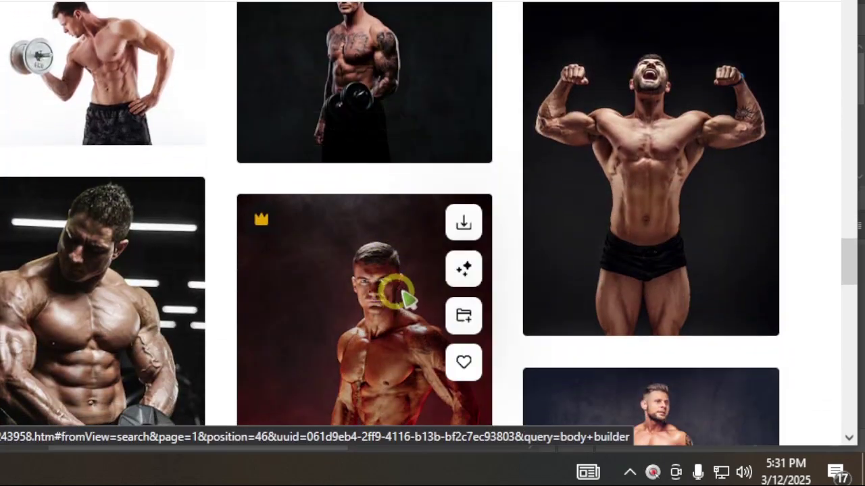
{"action": "scroll", "coordinate": [408, 299], "scroll_direction": "up", "scroll_amount": 3}
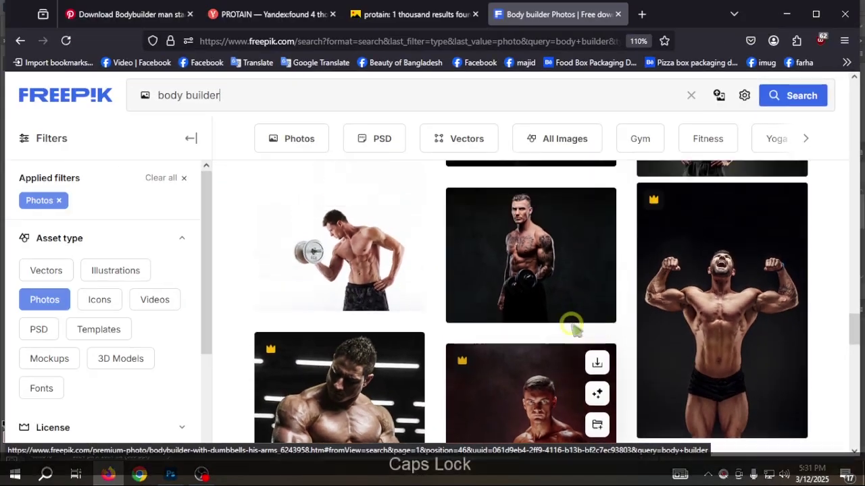
{"action": "scroll", "coordinate": [427, 230], "scroll_direction": "down", "scroll_amount": 1}
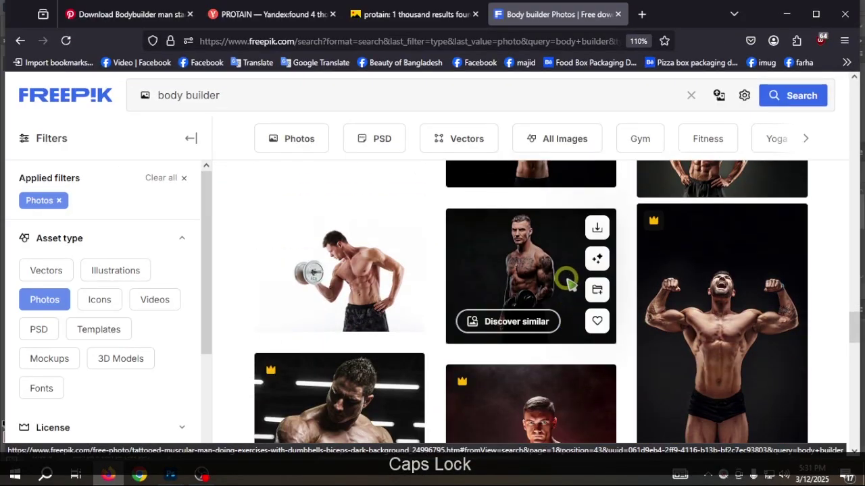
Step: Open the Freepik photo of the tattooed muscular man holding dumbbells against a dark background and copy its image
{"action": "left_click", "coordinate": [566, 278]}
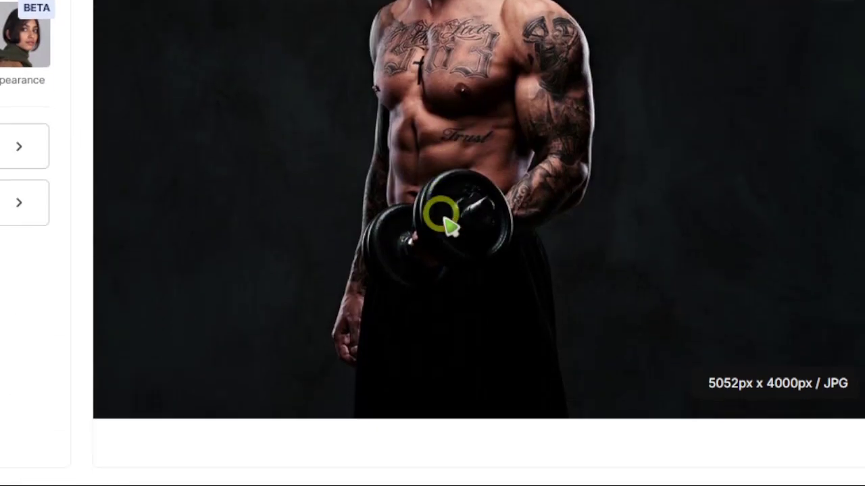
{"action": "scroll", "coordinate": [446, 226], "scroll_direction": "up", "scroll_amount": 1}
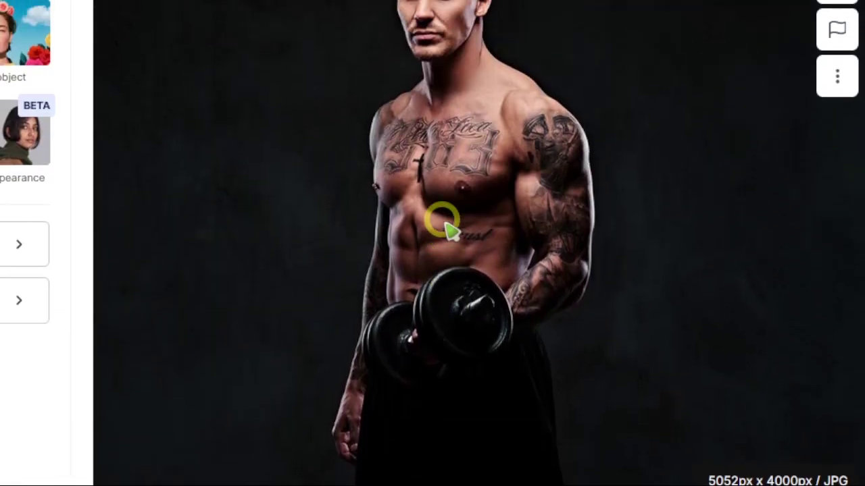
{"action": "scroll", "coordinate": [485, 207], "scroll_direction": "down", "scroll_amount": 1}
{"action": "scroll", "coordinate": [479, 198], "scroll_direction": "up", "scroll_amount": 3}
{"action": "scroll", "coordinate": [478, 196], "scroll_direction": "down", "scroll_amount": 2}
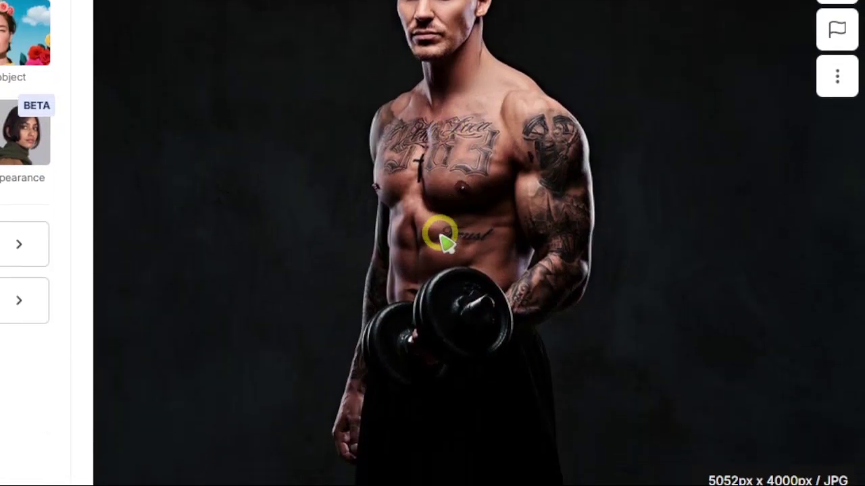
{"action": "right_click", "coordinate": [400, 193]}
{"action": "left_click", "coordinate": [440, 266]}
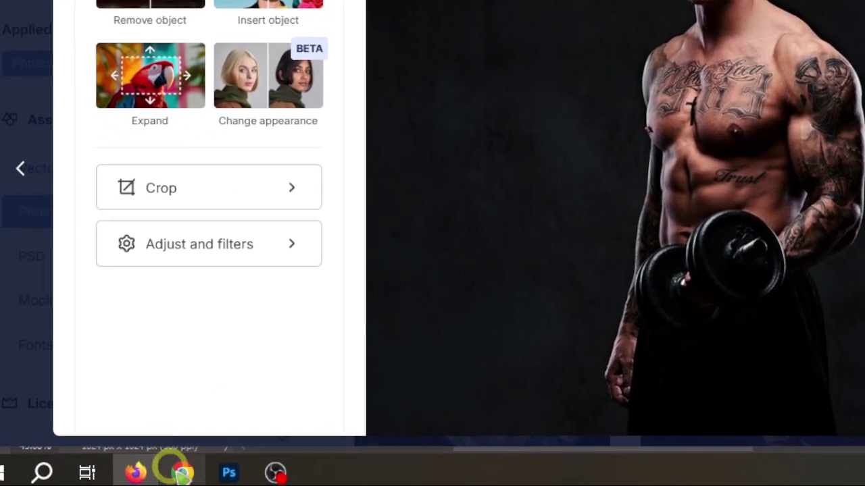
Step: Switch to Photoshop and paste the copied bodybuilder photo onto a new layer above the jar layer in the poster design document
{"action": "left_click", "coordinate": [228, 471]}
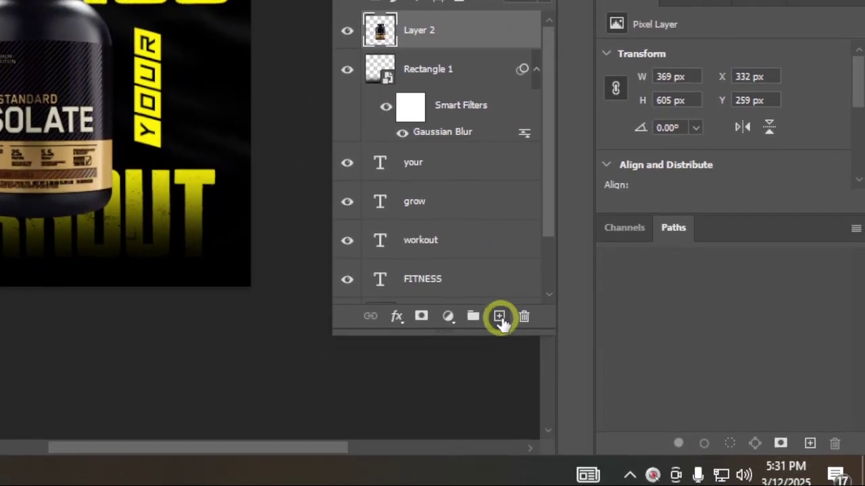
{"action": "left_click", "coordinate": [501, 458]}
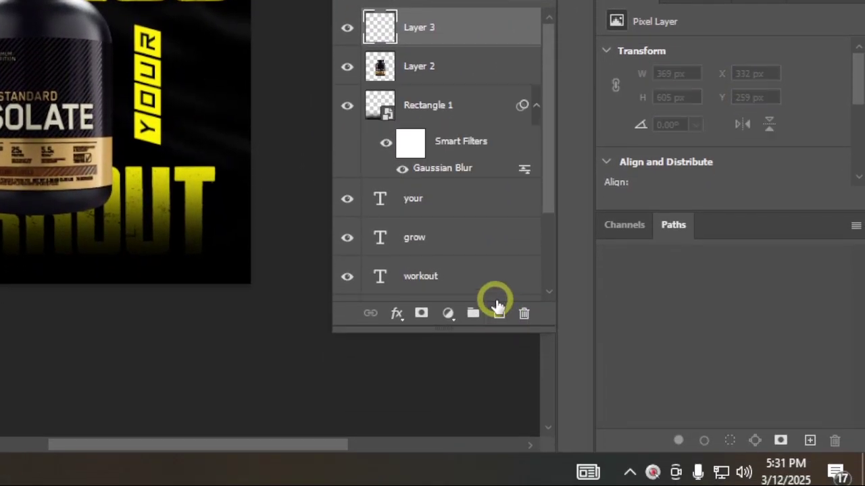
{"action": "key", "text": "Caps_Lock"}
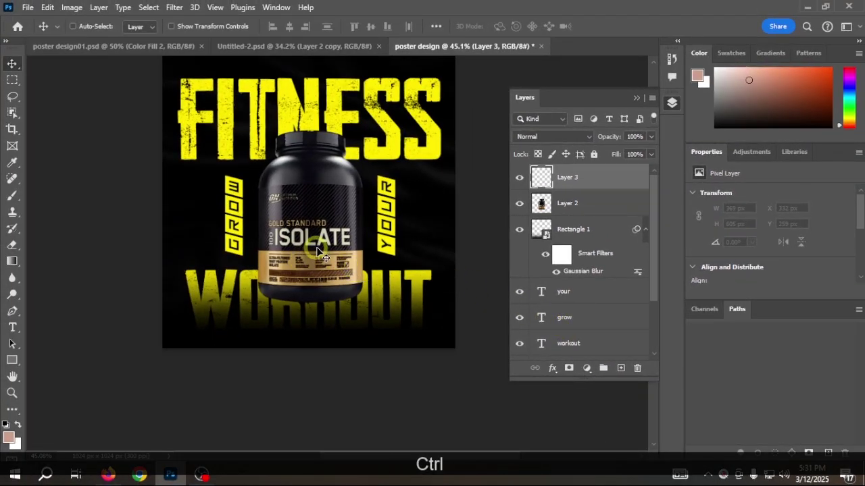
{"action": "key", "text": "ctrl+v"}
Step: Move the pasted bodybuilder photo against the canvas's left edge, at about X 0 px and Y 165 px
{"action": "left_click_drag", "start_coordinate": [330, 207], "coordinate": [410, 216]}
{"action": "scroll", "coordinate": [334, 207], "scroll_direction": "up", "scroll_amount": 2}
{"action": "scroll", "coordinate": [329, 204], "scroll_direction": "down", "scroll_amount": 1}
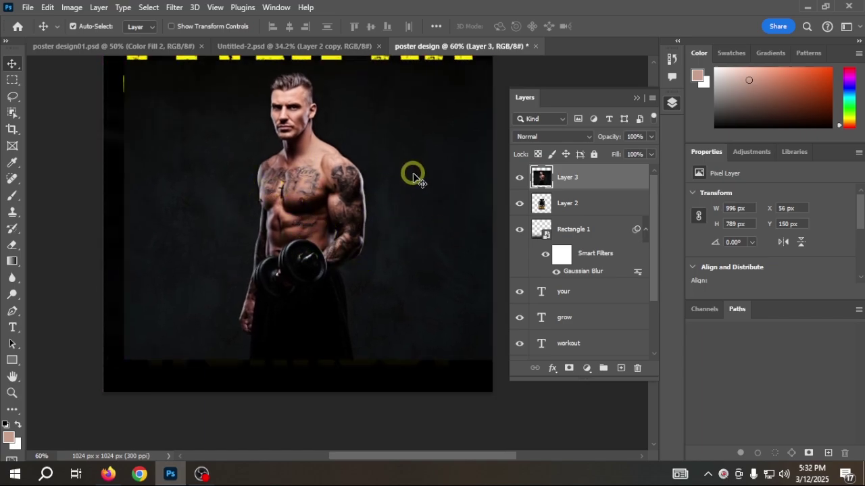
{"action": "left_click_drag", "start_coordinate": [413, 177], "coordinate": [390, 182]}
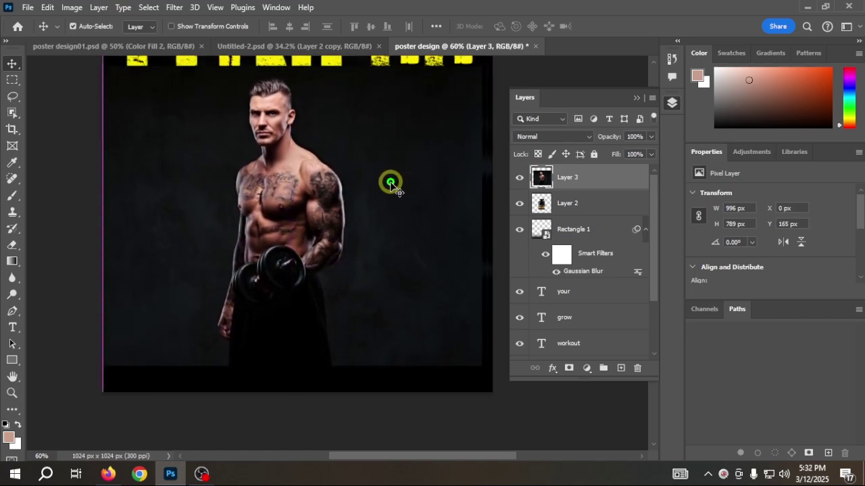
Step: Select the man with an Object Selection rectangle of about 479 by 715 px, and open Select and Mask with its view mode choices
{"action": "left_click", "coordinate": [13, 112]}
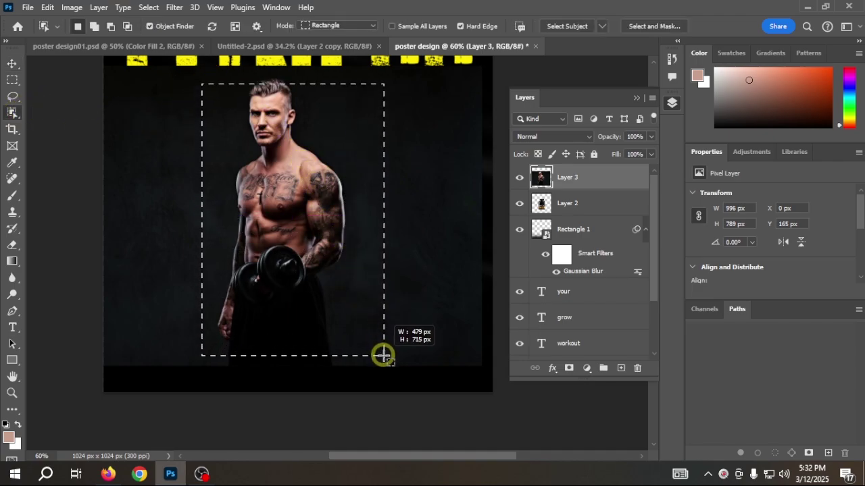
{"action": "left_click", "coordinate": [148, 7]}
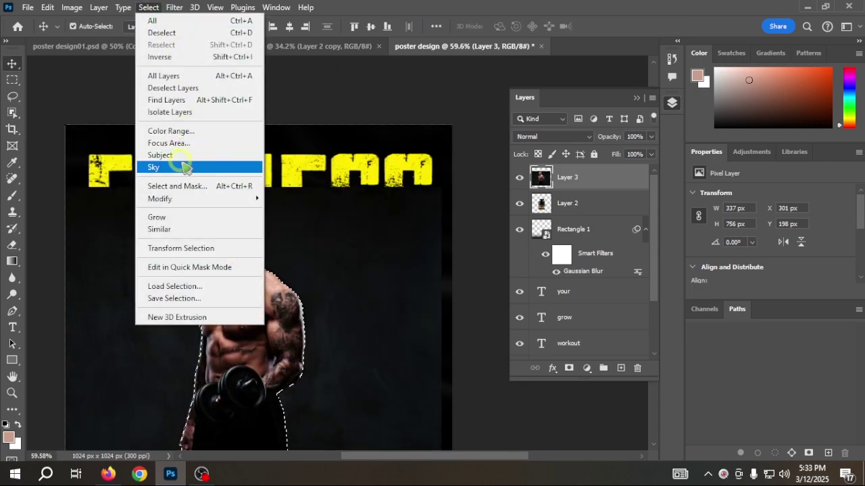
{"action": "left_click", "coordinate": [200, 187]}
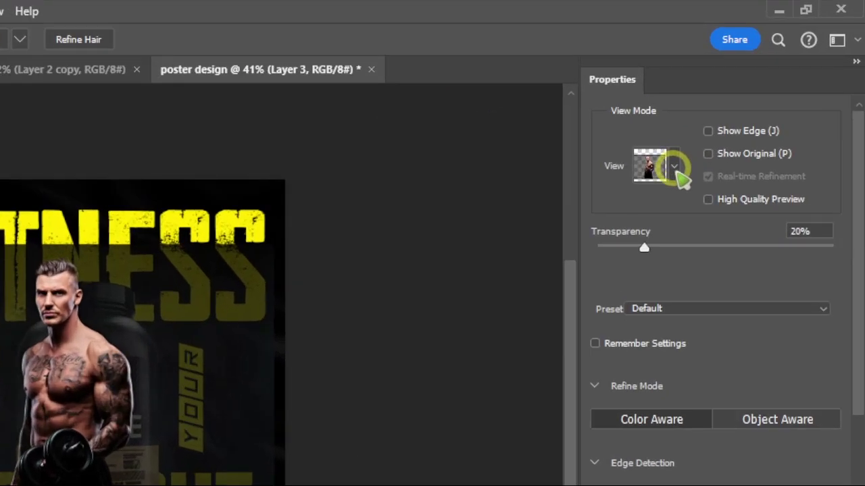
{"action": "left_click", "coordinate": [739, 110]}
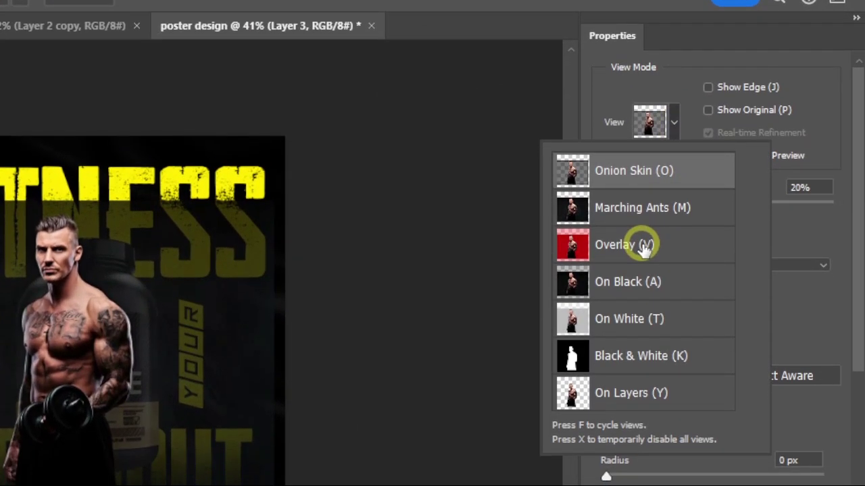
Step: Show the selection preview as an Overlay and apply Refine Hair to the man's selection
{"action": "left_click", "coordinate": [645, 247]}
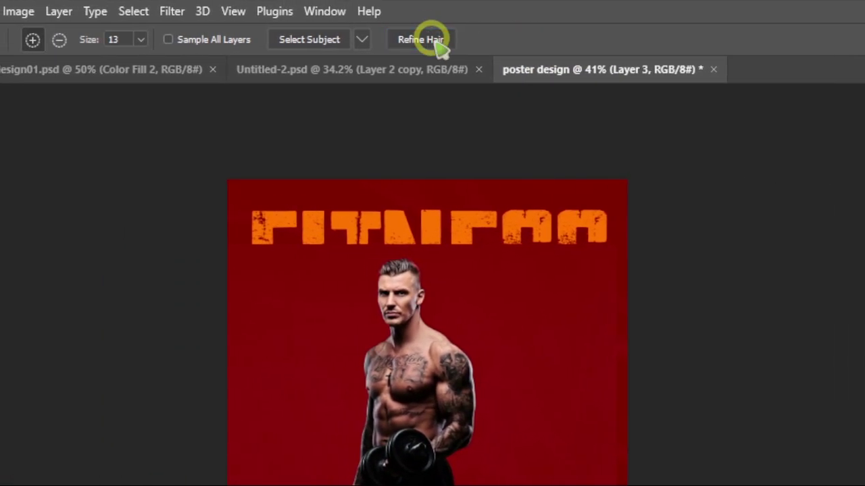
{"action": "left_click", "coordinate": [432, 39]}
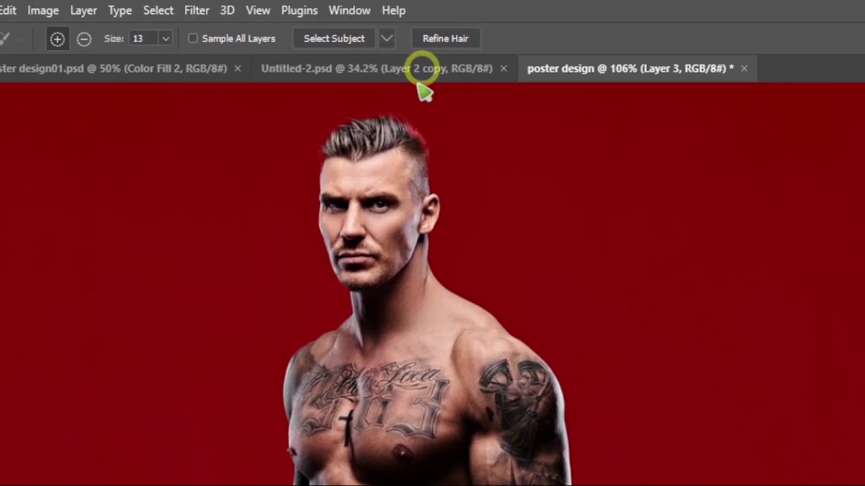
Step: Brush along the top of the man's hair to clean up its selection edge, undoing the first stroke and repainting it
{"action": "scroll", "coordinate": [466, 85], "scroll_direction": "up", "scroll_amount": 5}
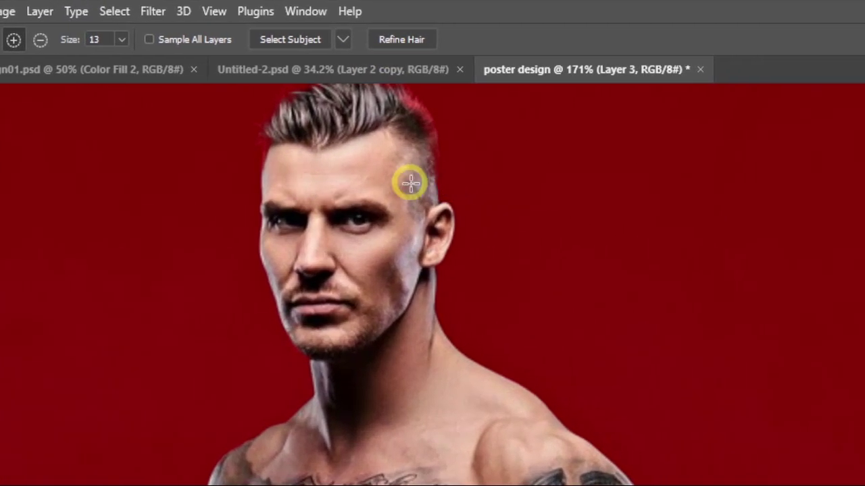
{"action": "left_click_drag", "start_coordinate": [384, 231], "coordinate": [301, 481]}
{"action": "scroll", "coordinate": [371, 358], "scroll_direction": "up", "scroll_amount": 4}
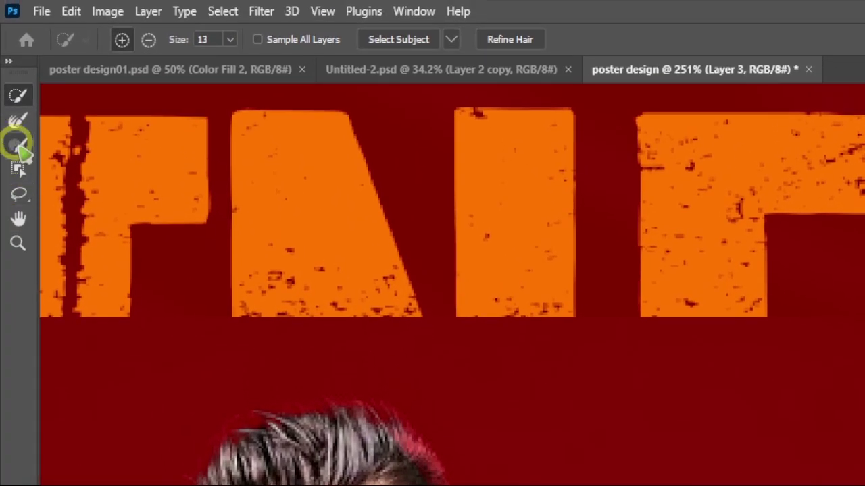
{"action": "left_click", "coordinate": [18, 145]}
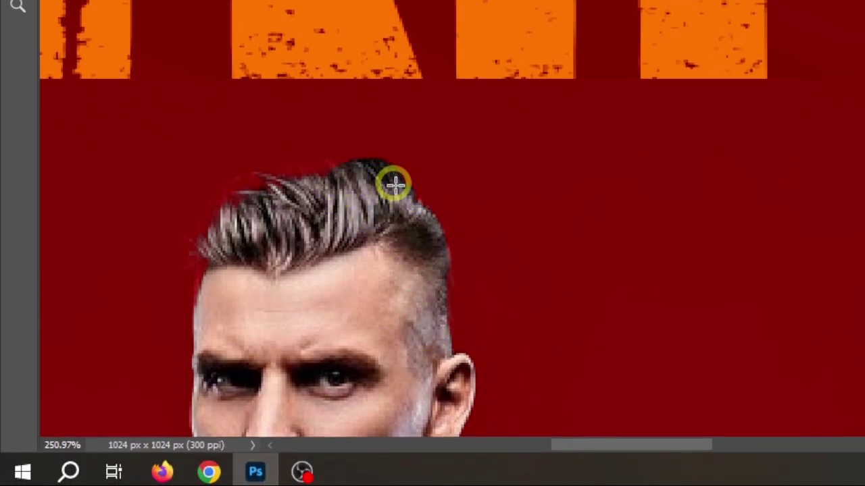
{"action": "key", "text": "ctrl+z"}
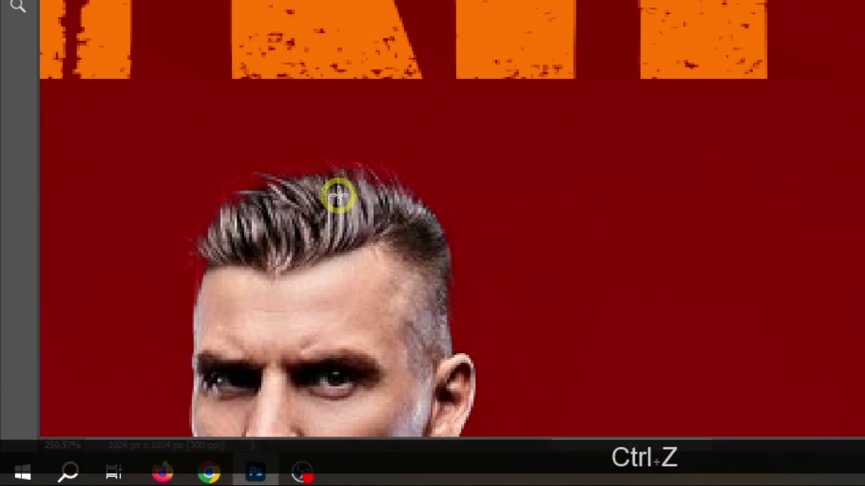
{"action": "left_click", "coordinate": [372, 178]}
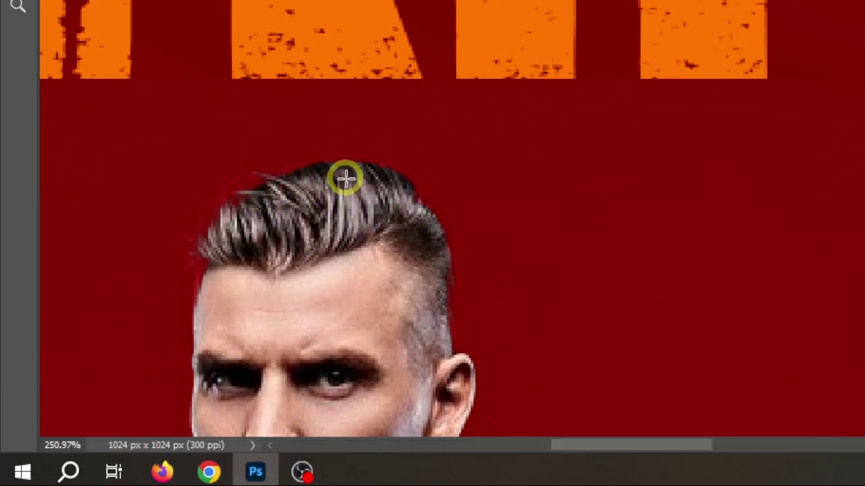
Step: Examine the selection edges around the man's head, arms, dumbbell and trousers
{"action": "scroll", "coordinate": [366, 215], "scroll_direction": "down", "scroll_amount": 8}
{"action": "scroll", "coordinate": [339, 266], "scroll_direction": "down", "scroll_amount": 1}
{"action": "scroll", "coordinate": [351, 262], "scroll_direction": "up", "scroll_amount": 2}
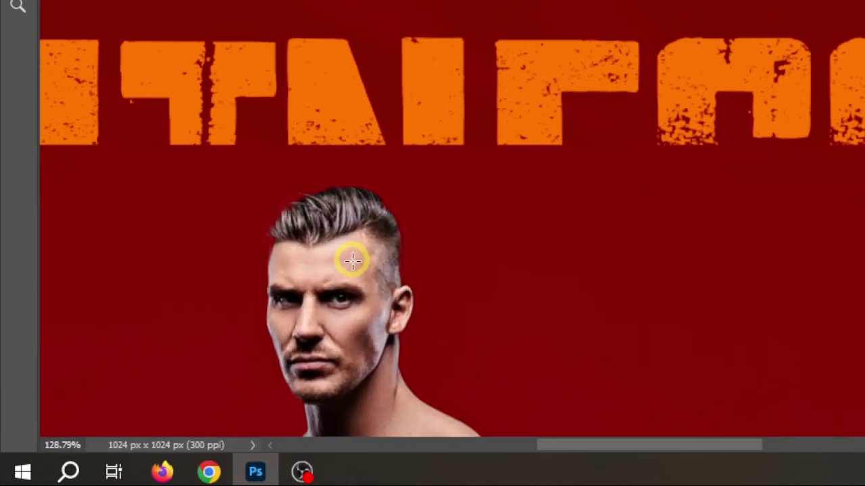
{"action": "key", "text": "space"}
{"action": "left_click_drag", "start_coordinate": [348, 306], "coordinate": [348, 87]}
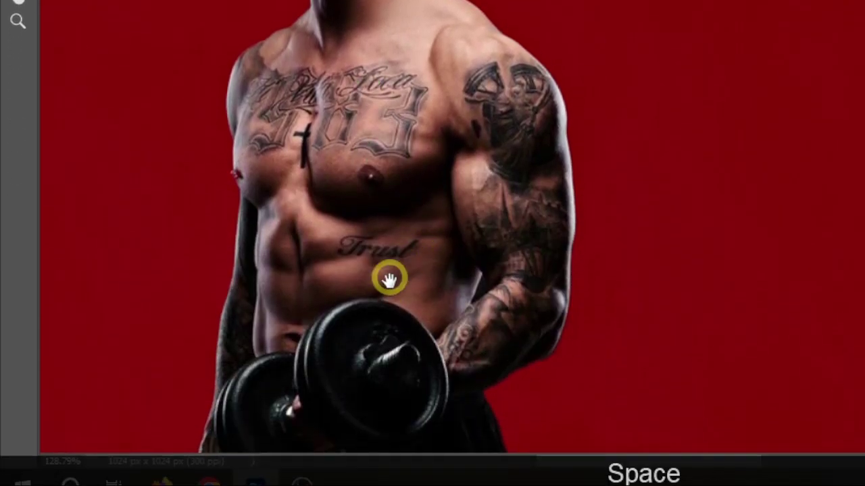
{"action": "left_click_drag", "start_coordinate": [390, 270], "coordinate": [456, 240]}
{"action": "left_click_drag", "start_coordinate": [444, 164], "coordinate": [418, 3]}
{"action": "left_click", "coordinate": [431, 25]}
{"action": "scroll", "coordinate": [451, 338], "scroll_direction": "down", "scroll_amount": 3}
{"action": "scroll", "coordinate": [453, 350], "scroll_direction": "up", "scroll_amount": 3}
{"action": "scroll", "coordinate": [449, 343], "scroll_direction": "down", "scroll_amount": 3}
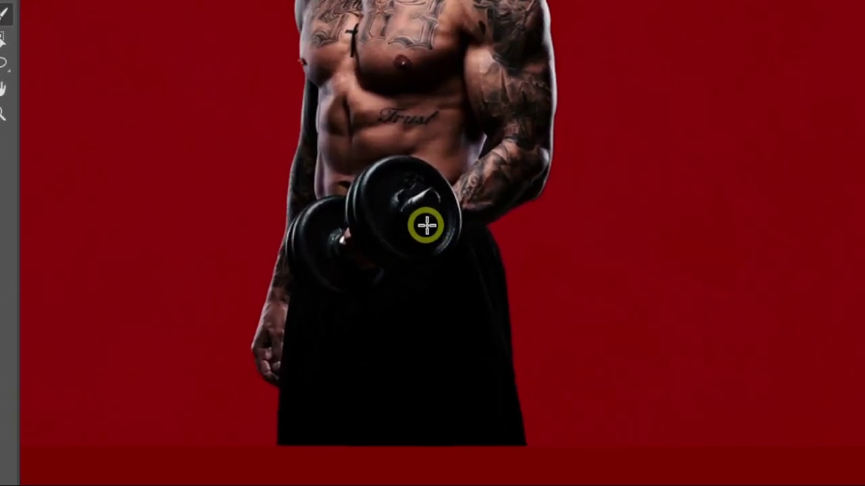
{"action": "scroll", "coordinate": [445, 330], "scroll_direction": "up", "scroll_amount": 2}
{"action": "key", "text": "space"}
{"action": "left_click_drag", "start_coordinate": [424, 141], "coordinate": [450, 401]}
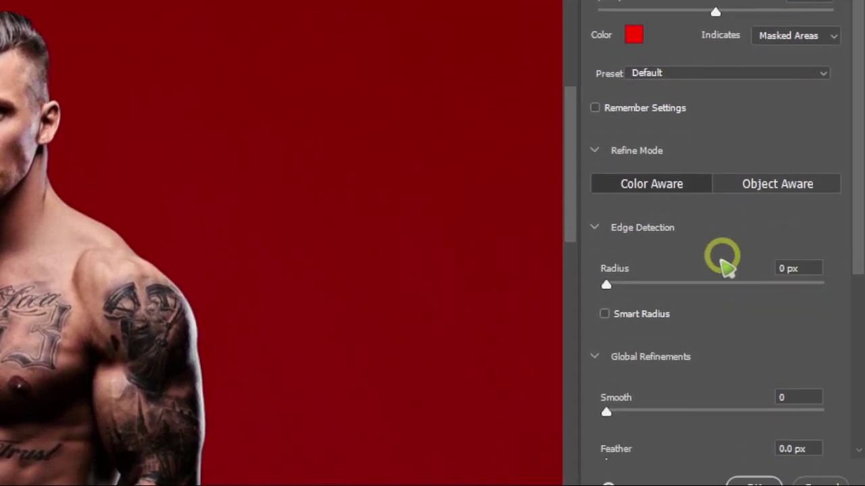
Step: Set the edge detection radius to 1 px and output the selection with Decontaminate Colors to a new layer with layer mask
{"action": "left_click_drag", "start_coordinate": [612, 241], "coordinate": [616, 242]}
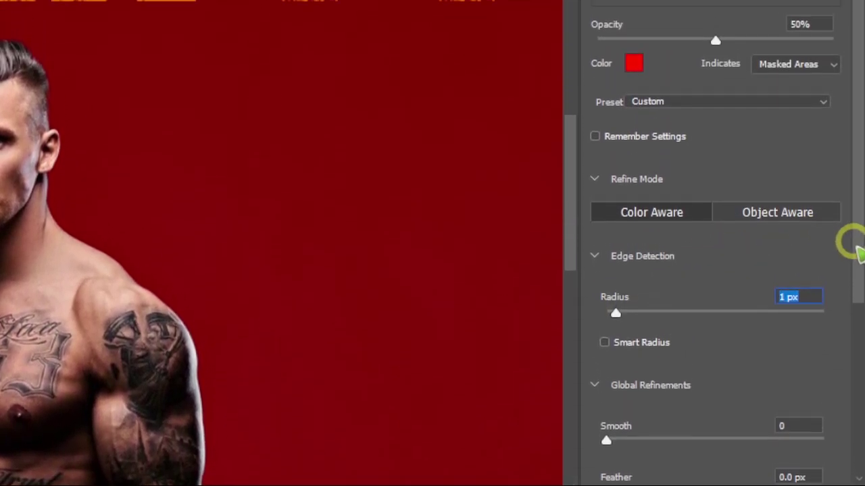
{"action": "left_click_drag", "start_coordinate": [856, 191], "coordinate": [774, 344]}
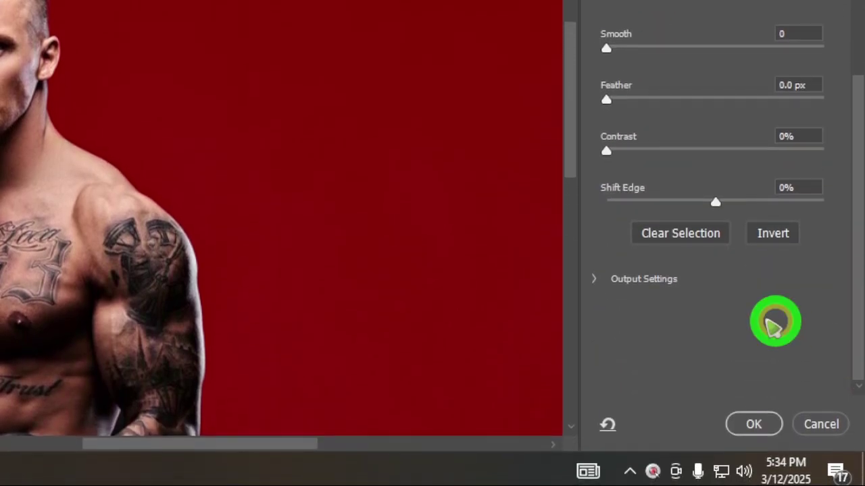
{"action": "left_click", "coordinate": [603, 279]}
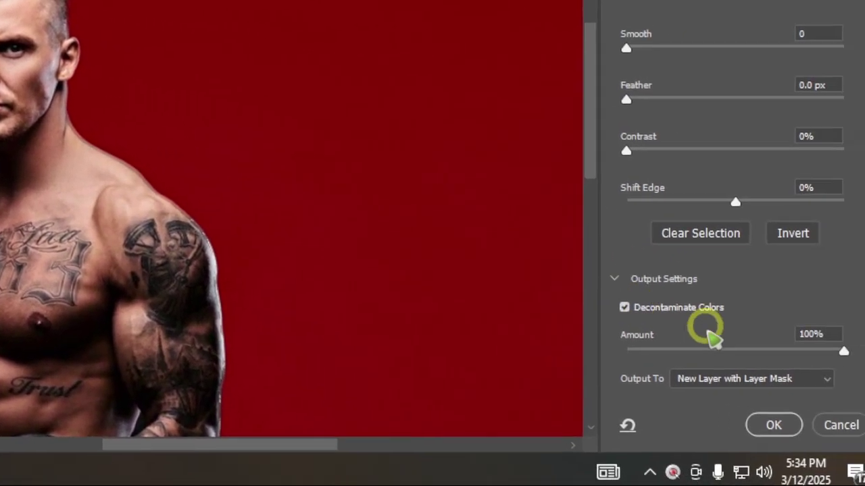
{"action": "left_click", "coordinate": [754, 422]}
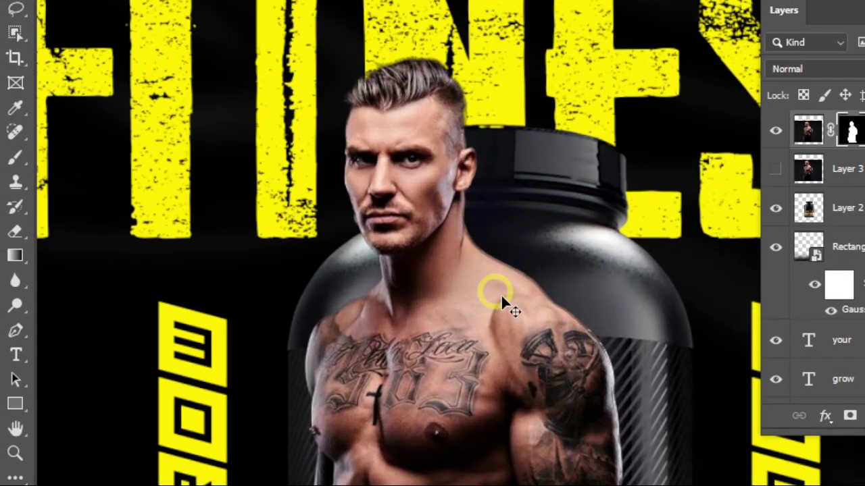
Step: Reposition the cut-out man so he stands nearly centred in front of the supplement jar
{"action": "scroll", "coordinate": [500, 296], "scroll_direction": "down", "scroll_amount": 2}
{"action": "scroll", "coordinate": [487, 284], "scroll_direction": "up", "scroll_amount": 3}
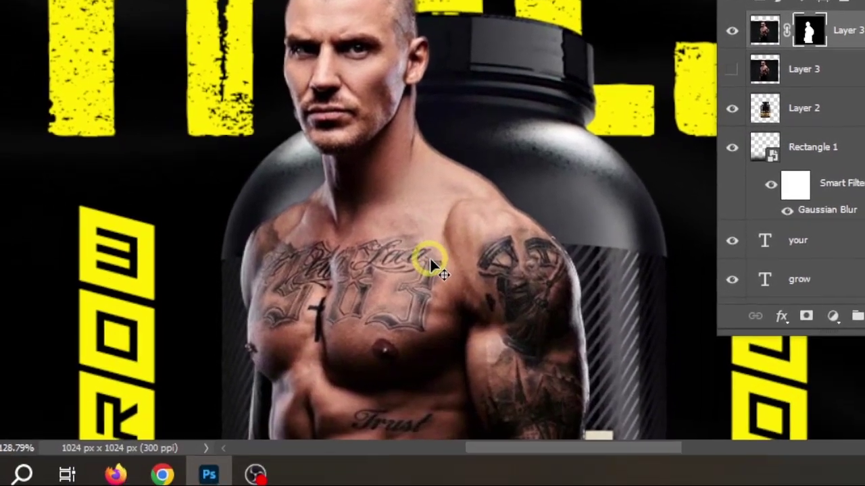
{"action": "scroll", "coordinate": [430, 260], "scroll_direction": "down", "scroll_amount": 4}
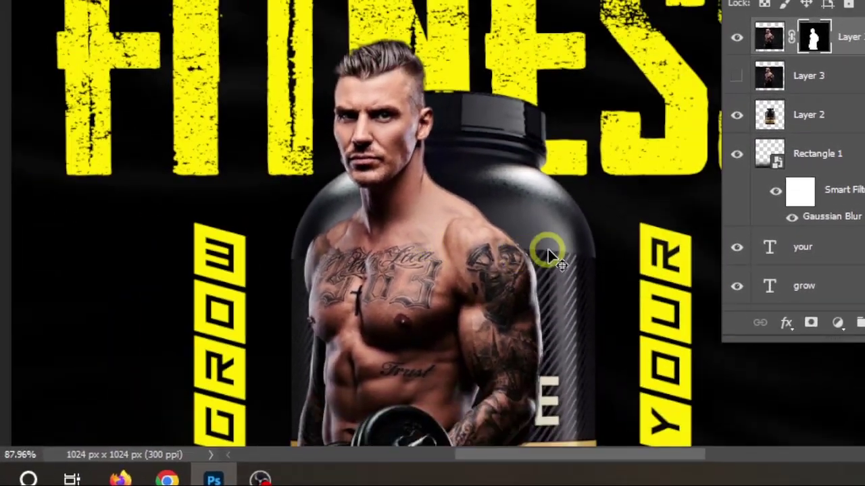
{"action": "scroll", "coordinate": [449, 162], "scroll_direction": "up", "scroll_amount": 10}
{"action": "left_click_drag", "start_coordinate": [301, 30], "coordinate": [297, 168]}
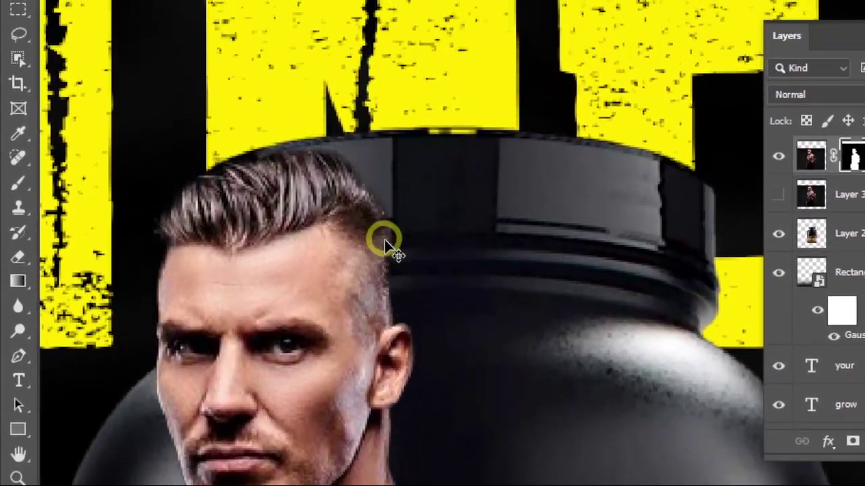
{"action": "left_click_drag", "start_coordinate": [342, 286], "coordinate": [304, 248]}
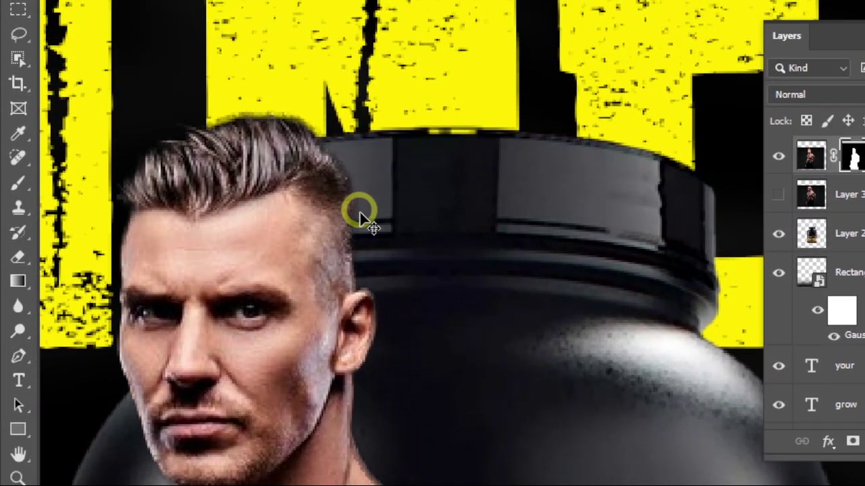
{"action": "scroll", "coordinate": [304, 291], "scroll_direction": "down", "scroll_amount": 5}
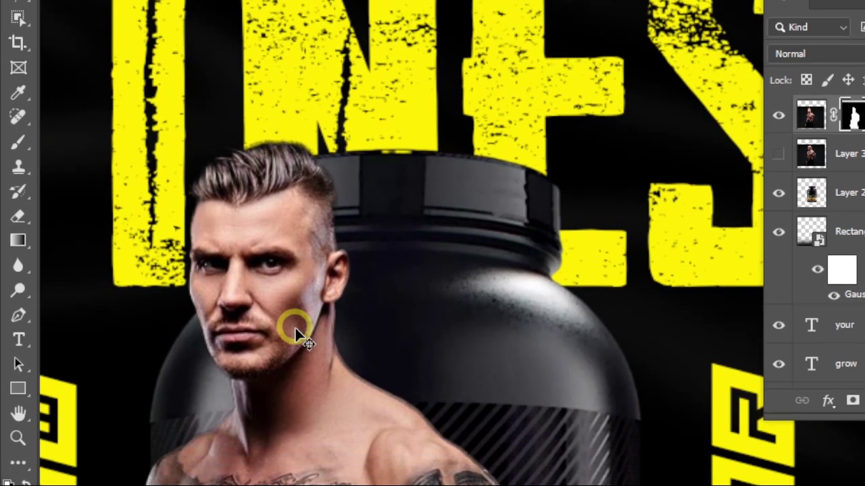
{"action": "scroll", "coordinate": [297, 331], "scroll_direction": "down", "scroll_amount": 5}
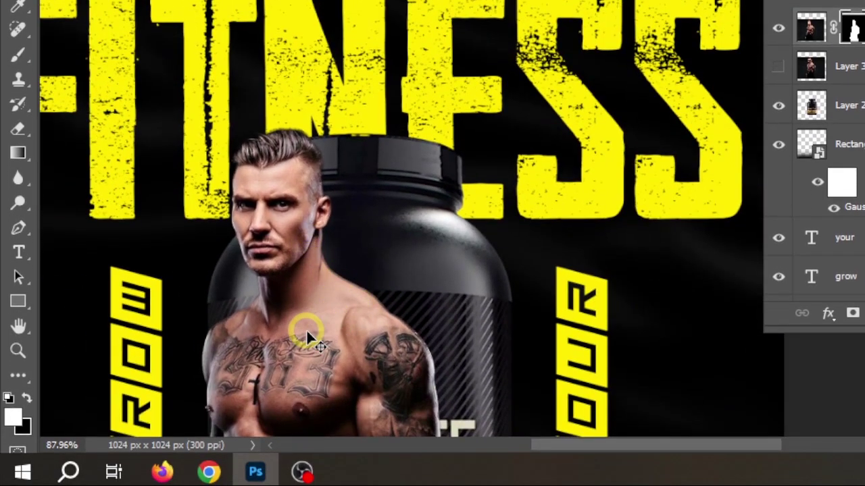
{"action": "left_click_drag", "start_coordinate": [311, 291], "coordinate": [368, 210]}
{"action": "scroll", "coordinate": [396, 290], "scroll_direction": "down", "scroll_amount": 5}
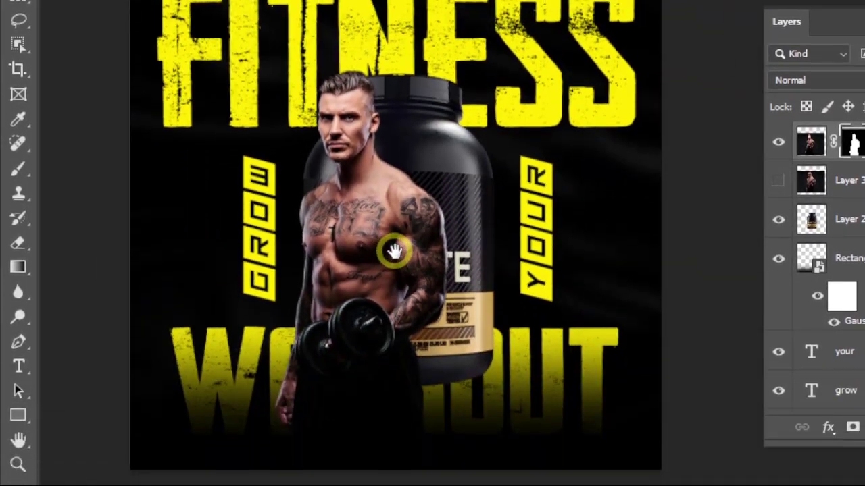
{"action": "left_click_drag", "start_coordinate": [362, 248], "coordinate": [403, 230]}
Step: Apply the Minimum filter with a radius of 1 pixel to the image of Layer 3 copy
{"action": "left_click", "coordinate": [477, 239]}
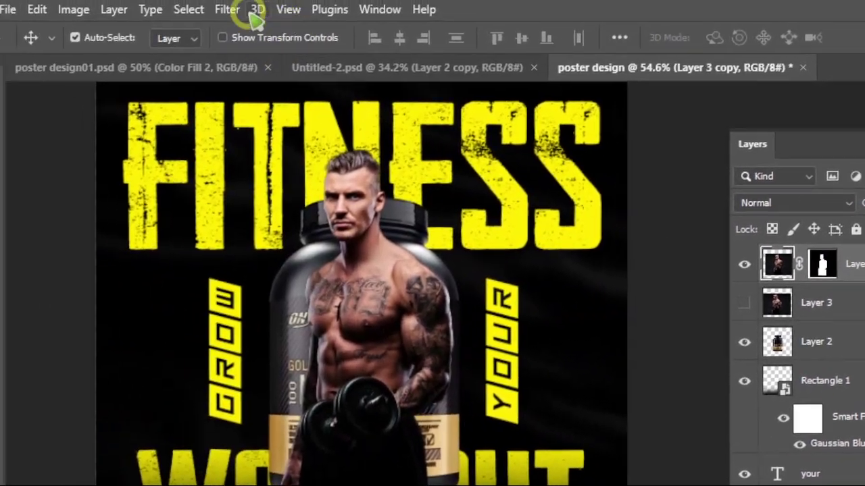
{"action": "left_click", "coordinate": [260, 14]}
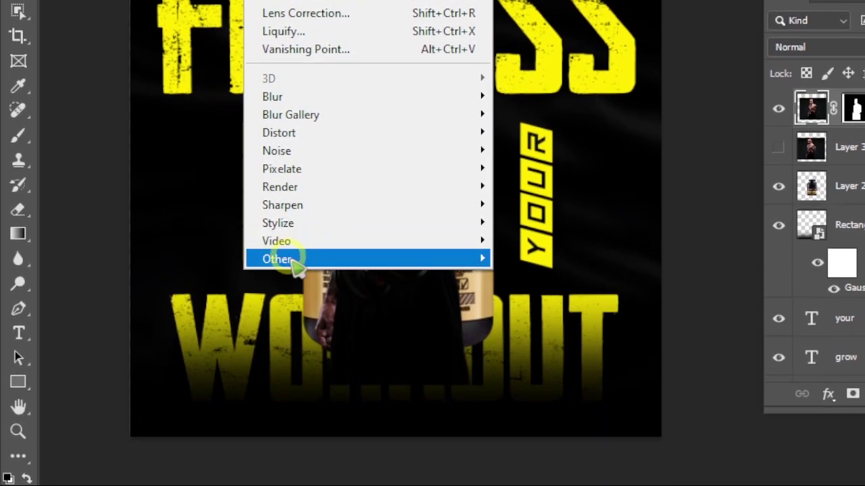
{"action": "mouse_move", "coordinate": [295, 263]}
{"action": "left_click", "coordinate": [544, 331]}
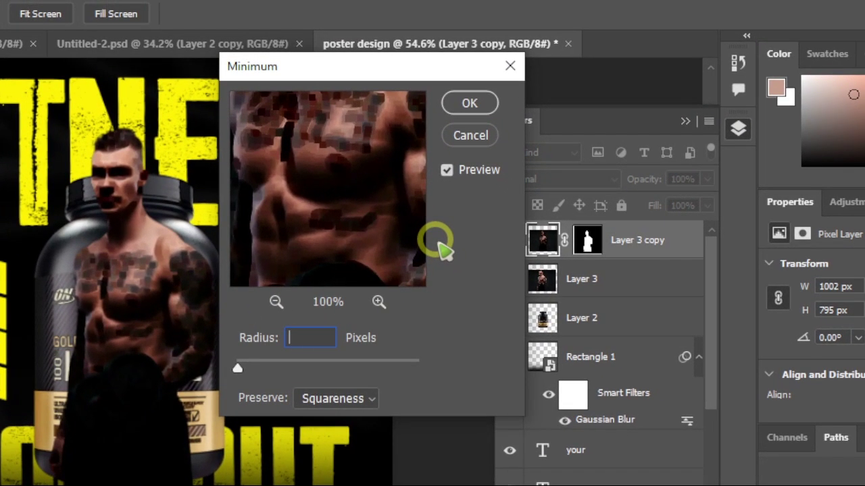
{"action": "type", "text": "1"}
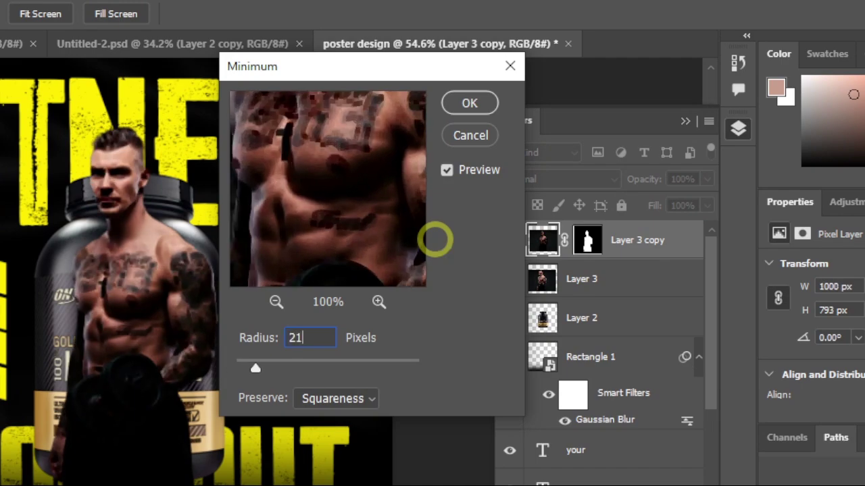
{"action": "key", "text": "BackSpace"}
{"action": "key", "text": "BackSpace"}
{"action": "type", "text": "1"}
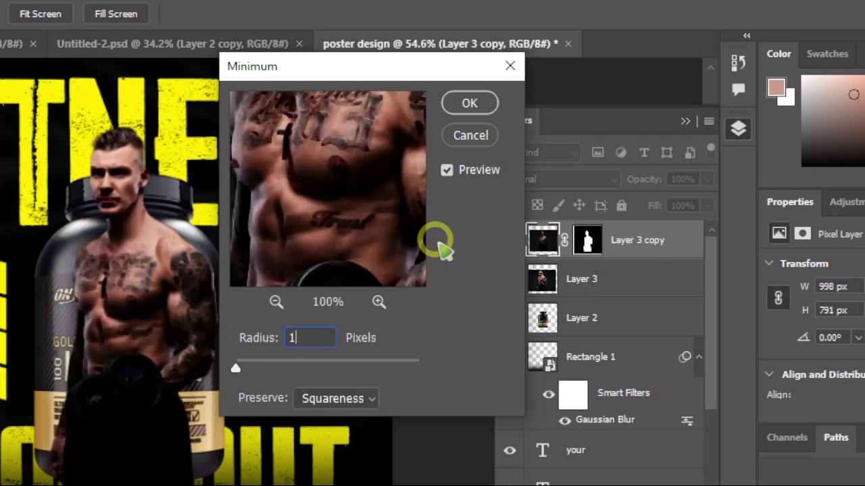
{"action": "key", "text": "Return"}
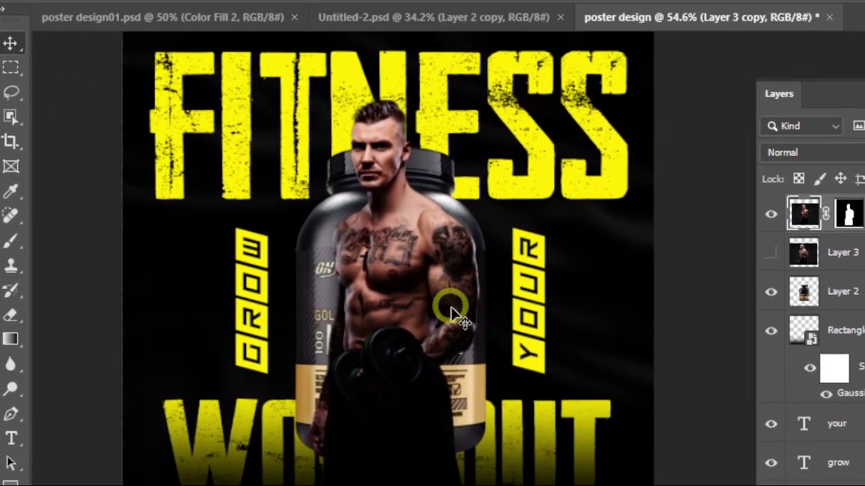
Step: Nudge the filtered man slightly higher in front of the jar and inspect the result
{"action": "mouse_move", "coordinate": [416, 293]}
{"action": "left_mouse_down"}
{"action": "mouse_move", "coordinate": [420, 321]}
{"action": "mouse_move", "coordinate": [412, 280]}
{"action": "left_mouse_up"}
{"action": "scroll", "coordinate": [438, 295], "scroll_direction": "up", "scroll_amount": 3}
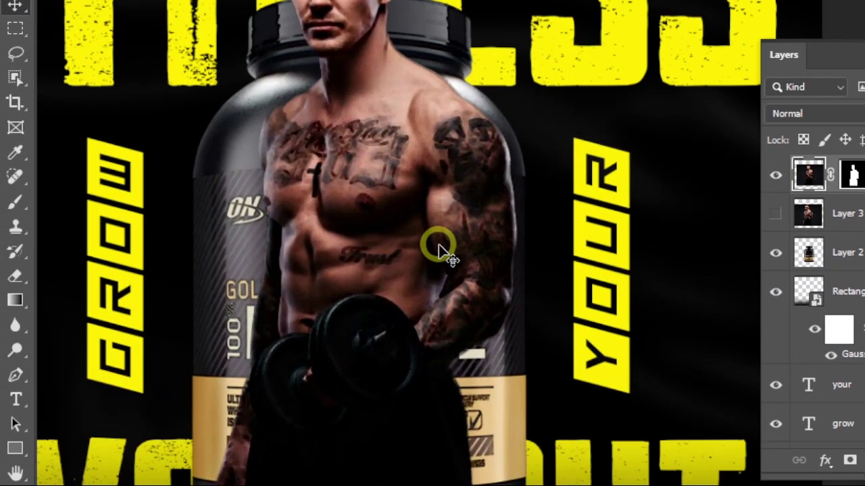
{"action": "scroll", "coordinate": [439, 249], "scroll_direction": "up", "scroll_amount": 1}
{"action": "scroll", "coordinate": [464, 150], "scroll_direction": "down", "scroll_amount": 2}
{"action": "mouse_move", "coordinate": [401, 183]}
{"action": "left_mouse_down"}
{"action": "mouse_move", "coordinate": [403, 235]}
{"action": "mouse_move", "coordinate": [398, 189]}
{"action": "left_mouse_up"}
{"action": "left_click_drag", "start_coordinate": [395, 175], "coordinate": [389, 293]}
{"action": "scroll", "coordinate": [401, 189], "scroll_direction": "down", "scroll_amount": 1}
{"action": "scroll", "coordinate": [403, 200], "scroll_direction": "up", "scroll_amount": 1}
{"action": "scroll", "coordinate": [403, 201], "scroll_direction": "down", "scroll_amount": 1}
{"action": "scroll", "coordinate": [397, 293], "scroll_direction": "down", "scroll_amount": 1}
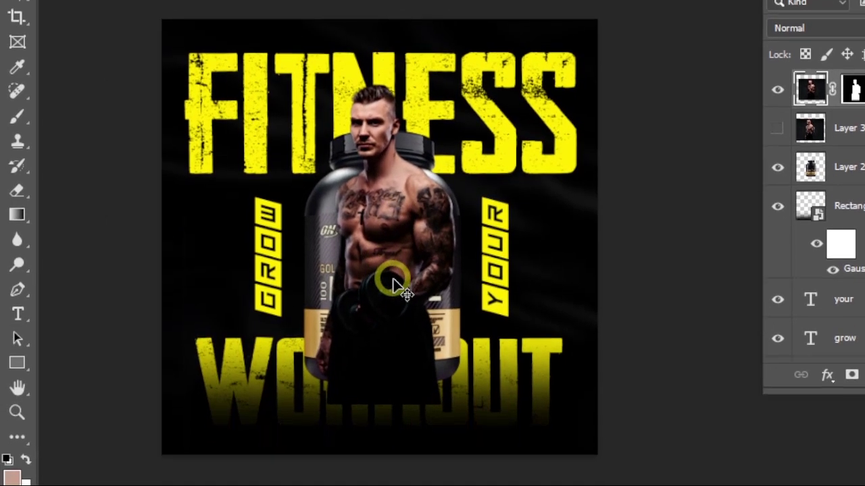
{"action": "left_click_drag", "start_coordinate": [387, 365], "coordinate": [390, 365]}
{"action": "left_click_drag", "start_coordinate": [394, 247], "coordinate": [399, 243]}
Step: Scale the man to about 103.67% with Free Transform and reposition him over the jar
{"action": "key", "text": "ctrl+t"}
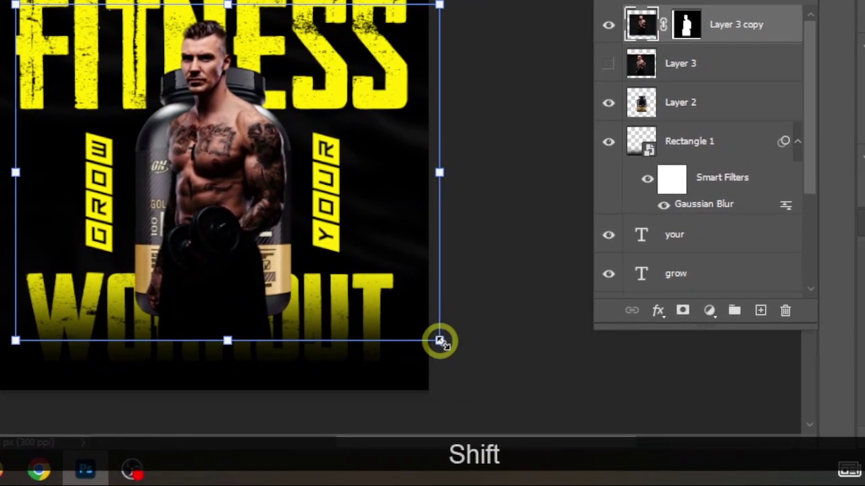
{"action": "left_click_drag", "start_coordinate": [609, 370], "coordinate": [646, 382]}
{"action": "left_click_drag", "start_coordinate": [405, 328], "coordinate": [378, 291]}
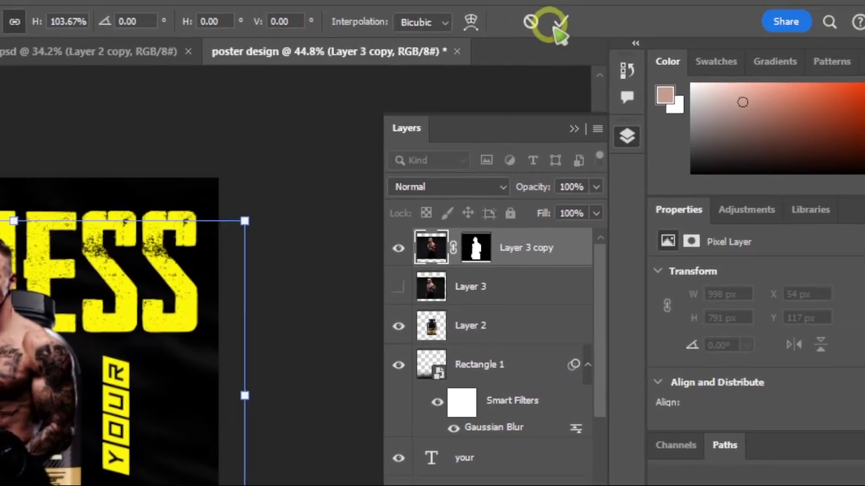
{"action": "left_click", "coordinate": [555, 23]}
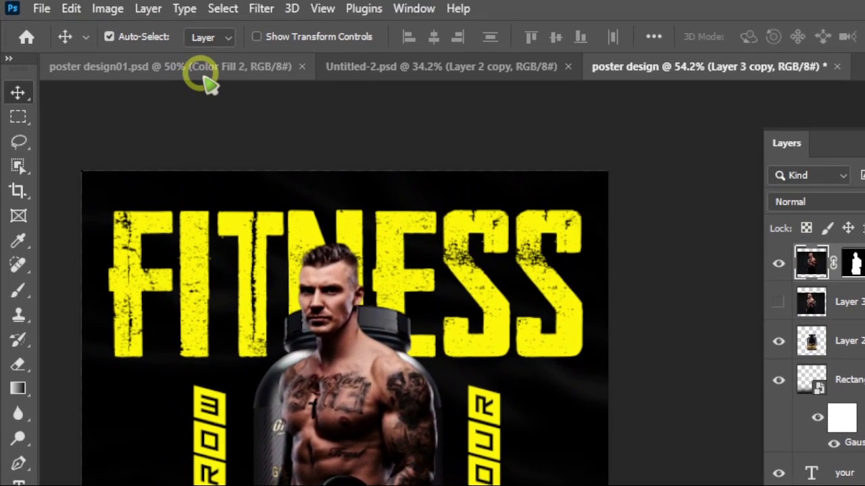
Step: Switch to the poster design01.psd document to examine its lighting and colour effects as a reference
{"action": "left_click", "coordinate": [204, 70]}
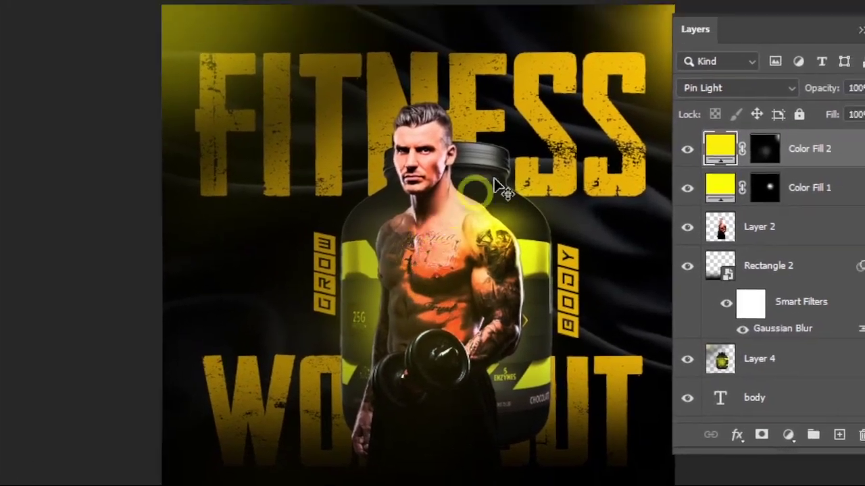
{"action": "left_click_drag", "start_coordinate": [495, 186], "coordinate": [447, 254]}
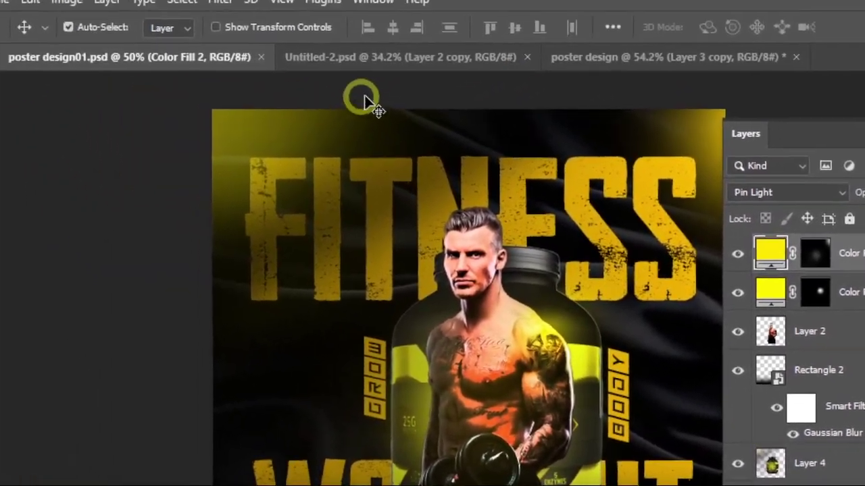
Step: View the Untitled-2.psd poster as a reference, return to the poster design document and compare its composition
{"action": "left_click", "coordinate": [420, 58]}
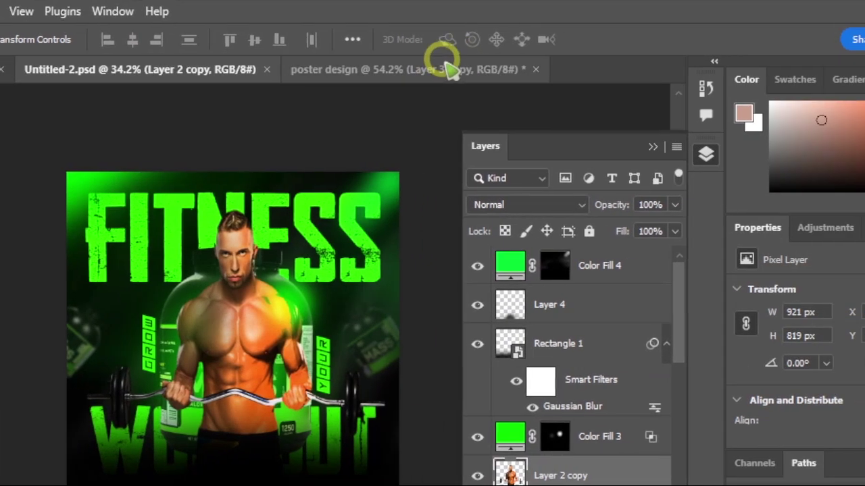
{"action": "left_click", "coordinate": [551, 26]}
{"action": "scroll", "coordinate": [246, 207], "scroll_direction": "up", "scroll_amount": 2}
{"action": "scroll", "coordinate": [405, 249], "scroll_direction": "down", "scroll_amount": 4}
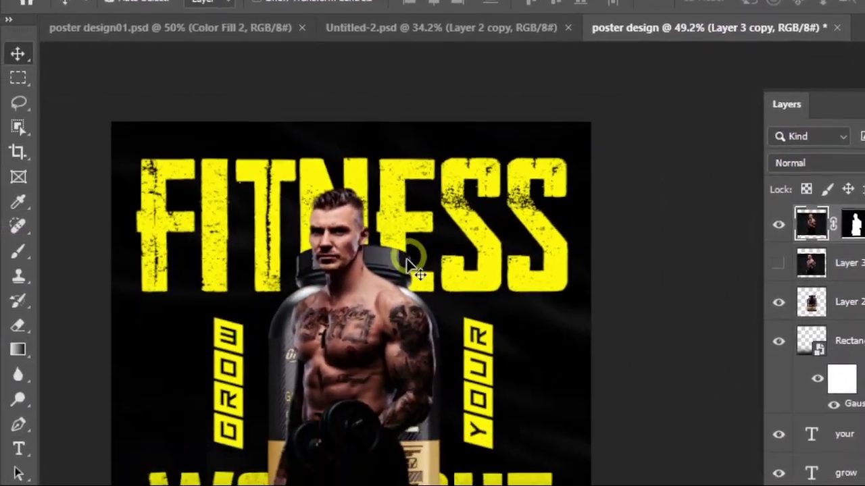
{"action": "scroll", "coordinate": [350, 324], "scroll_direction": "up", "scroll_amount": 4}
{"action": "scroll", "coordinate": [350, 323], "scroll_direction": "down", "scroll_amount": 2}
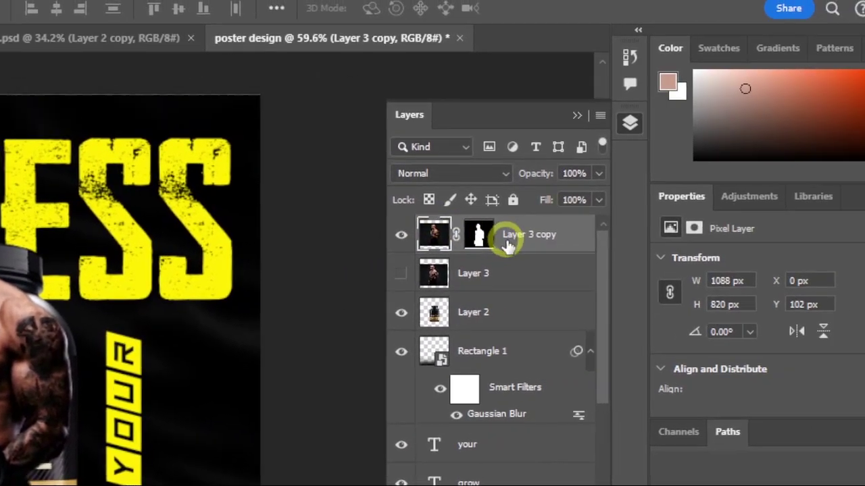
Step: Apply the layer mask of Layer 3 copy permanently to the man's cutout
{"action": "left_click", "coordinate": [856, 171]}
{"action": "right_click", "coordinate": [436, 244]}
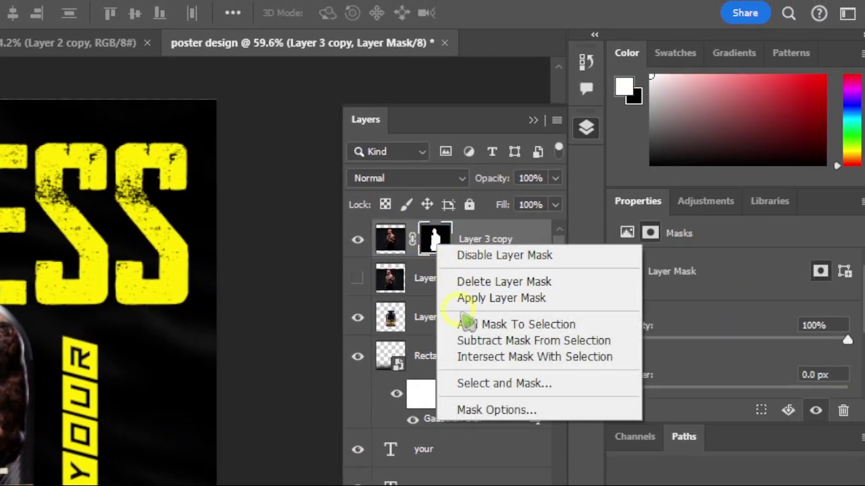
{"action": "left_click", "coordinate": [463, 295]}
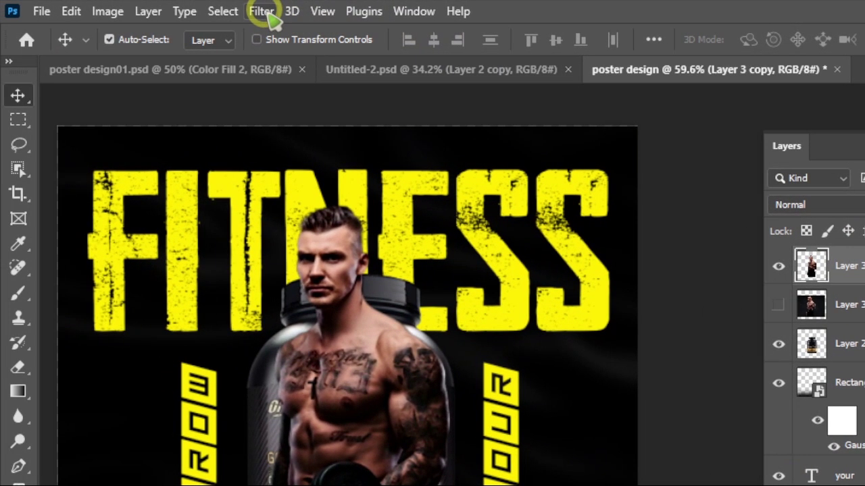
Step: Start the Camera Raw Filter on the man with Exposure +0.60, Contrast +4, Highlights +8, Shadows +2, Whites +5 and Blacks +6
{"action": "left_click", "coordinate": [261, 10]}
{"action": "left_click", "coordinate": [340, 151]}
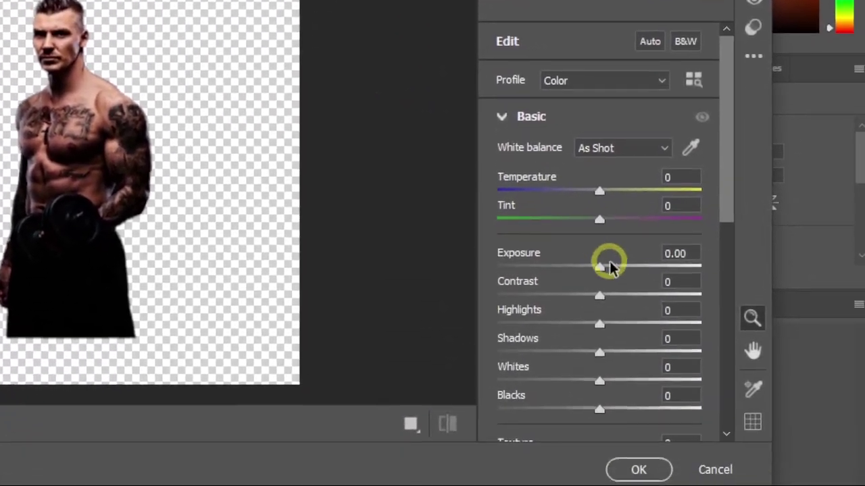
{"action": "left_click_drag", "start_coordinate": [608, 267], "coordinate": [612, 248]}
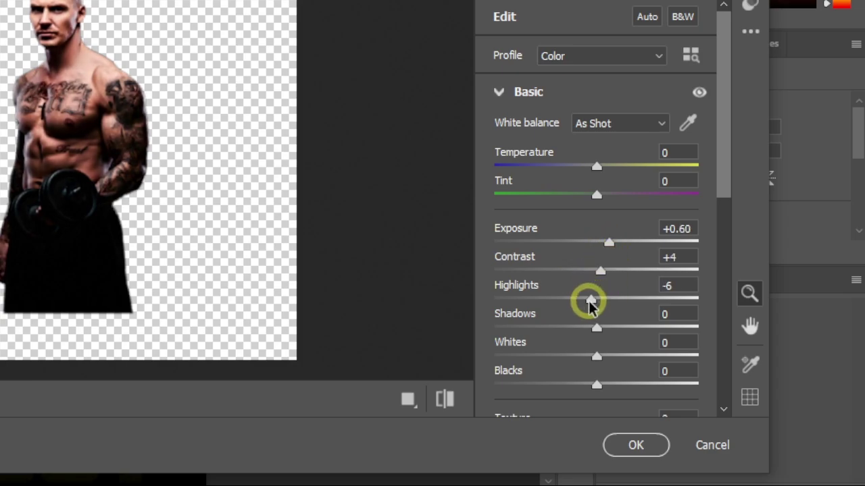
{"action": "left_click_drag", "start_coordinate": [591, 305], "coordinate": [607, 336]}
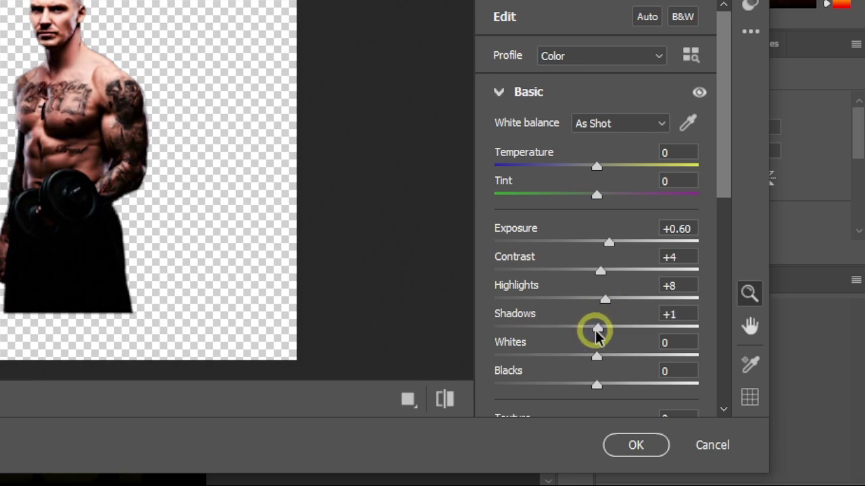
{"action": "left_click_drag", "start_coordinate": [592, 335], "coordinate": [594, 332]}
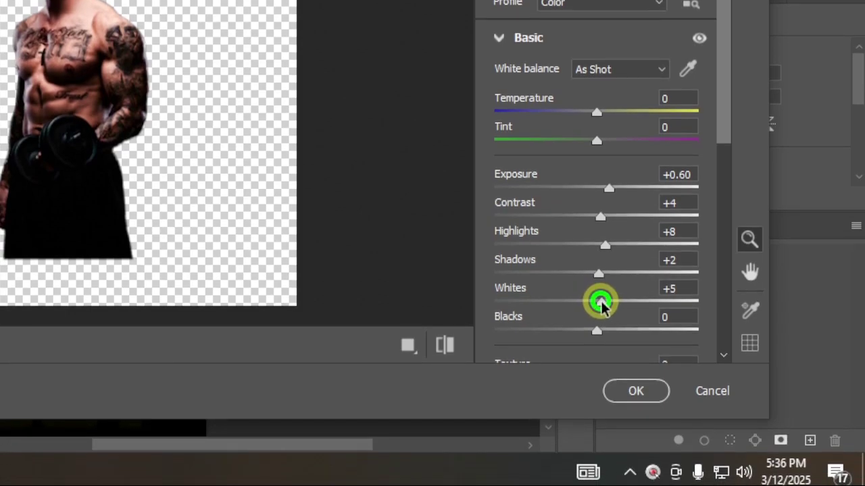
{"action": "mouse_move", "coordinate": [594, 336]}
{"action": "left_mouse_down"}
{"action": "mouse_move", "coordinate": [584, 334]}
{"action": "mouse_move", "coordinate": [599, 339]}
{"action": "mouse_move", "coordinate": [602, 332]}
{"action": "left_mouse_up"}
{"action": "scroll", "coordinate": [682, 247], "scroll_direction": "down", "scroll_amount": 3}
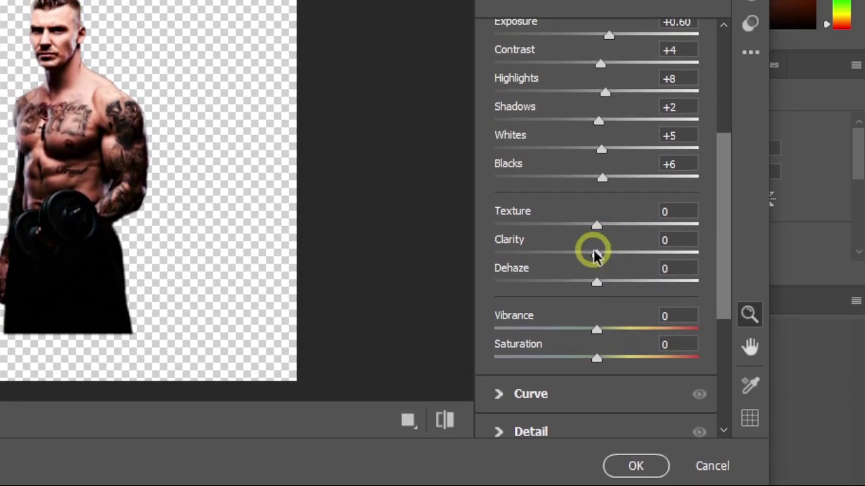
Step: Set Clarity to +23, try Dehaze at +40 before resetting it to 0, and apply the Camera Raw adjustments
{"action": "left_click_drag", "start_coordinate": [595, 254], "coordinate": [621, 261]}
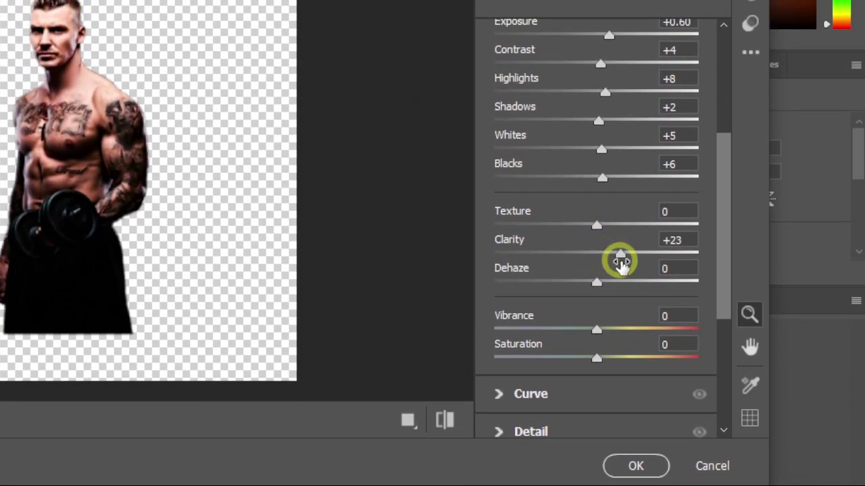
{"action": "left_click_drag", "start_coordinate": [585, 287], "coordinate": [635, 300]}
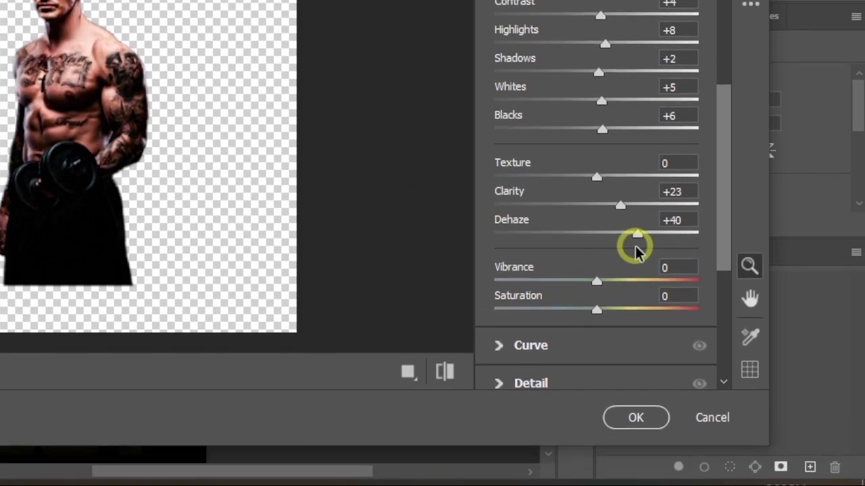
{"action": "left_click_drag", "start_coordinate": [635, 251], "coordinate": [613, 236]}
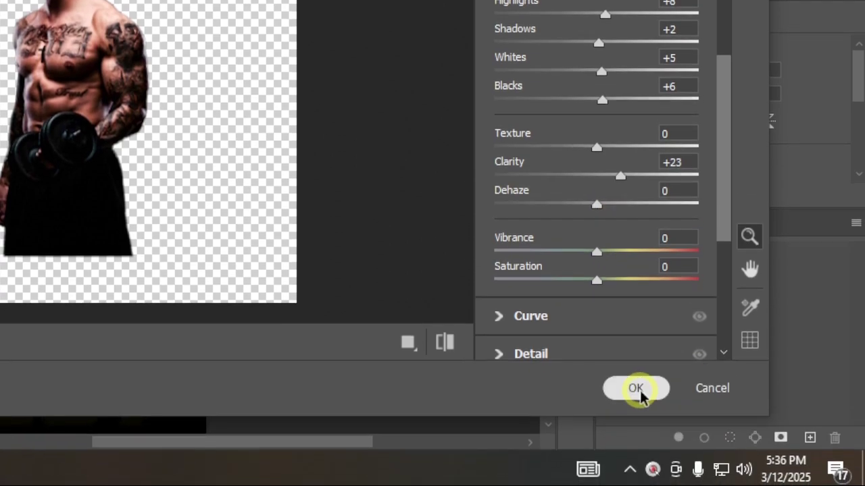
{"action": "left_click", "coordinate": [636, 415]}
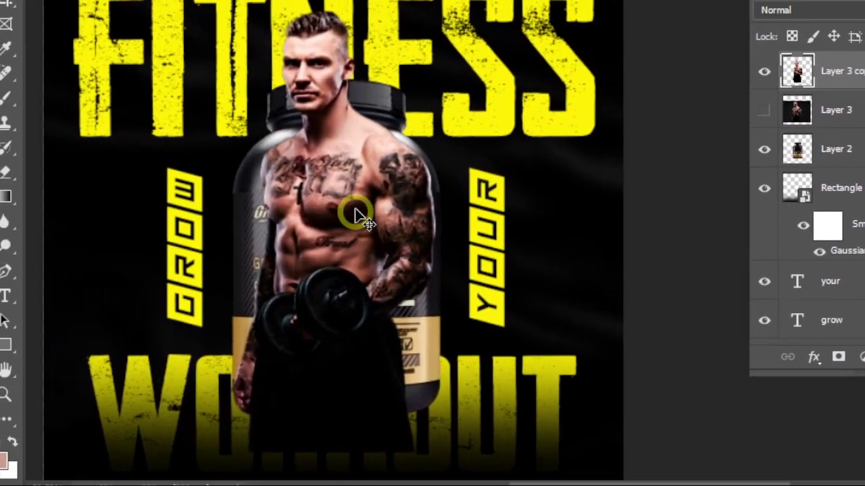
Step: Nudge the adjusted man slightly in front of the jar and check his placement on the whole poster
{"action": "scroll", "coordinate": [355, 210], "scroll_direction": "down", "scroll_amount": 3}
{"action": "scroll", "coordinate": [397, 184], "scroll_direction": "up", "scroll_amount": 4}
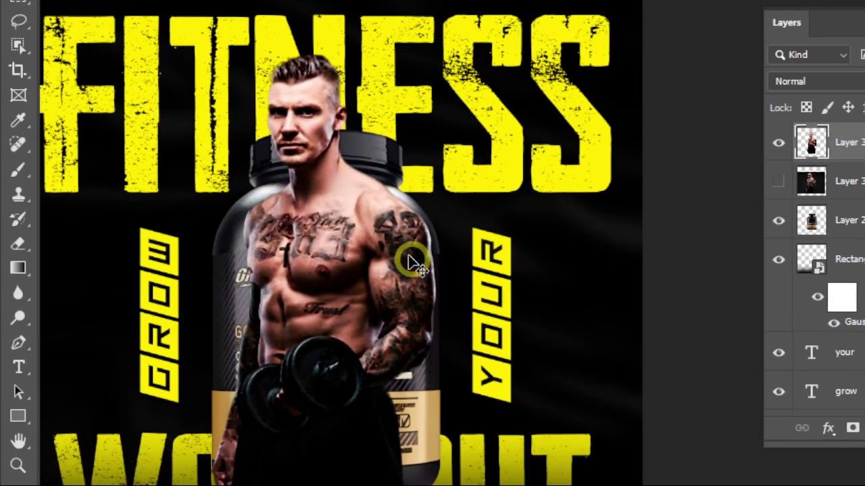
{"action": "scroll", "coordinate": [356, 167], "scroll_direction": "down", "scroll_amount": 2}
{"action": "scroll", "coordinate": [356, 166], "scroll_direction": "up", "scroll_amount": 3}
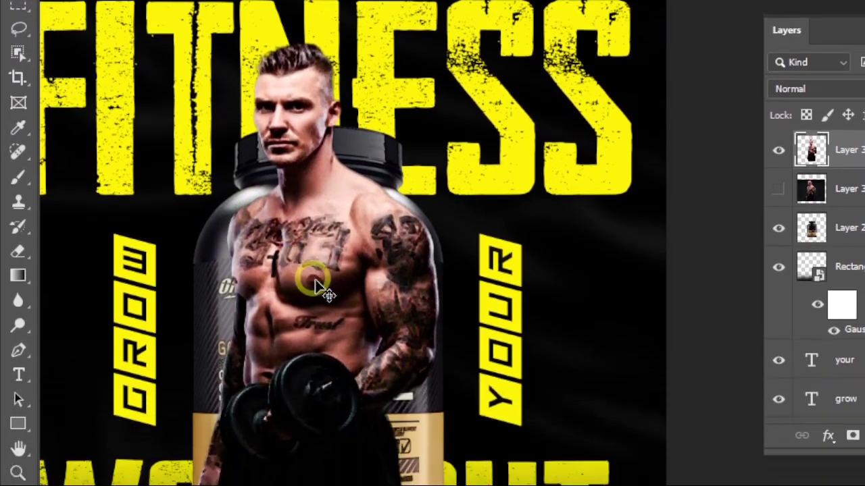
{"action": "mouse_move", "coordinate": [315, 282]}
{"action": "left_mouse_down"}
{"action": "mouse_move", "coordinate": [315, 270]}
{"action": "mouse_move", "coordinate": [312, 281]}
{"action": "left_mouse_up"}
{"action": "left_click_drag", "start_coordinate": [312, 251], "coordinate": [310, 248]}
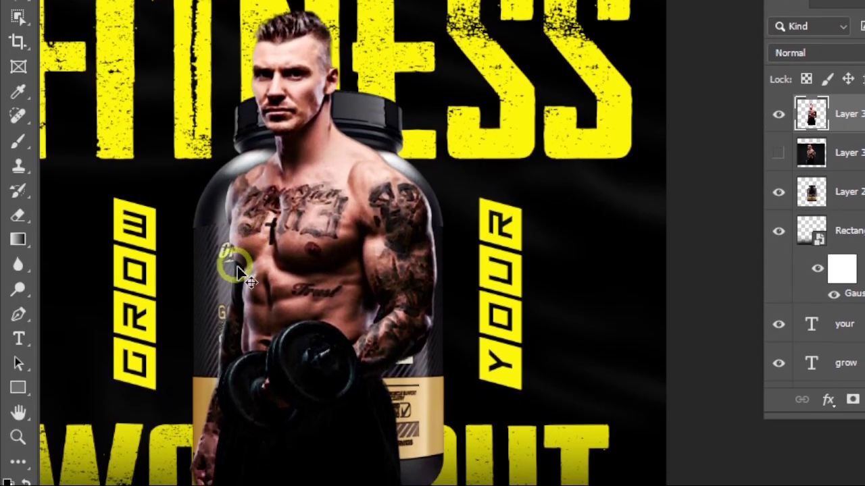
{"action": "scroll", "coordinate": [291, 244], "scroll_direction": "down", "scroll_amount": 5}
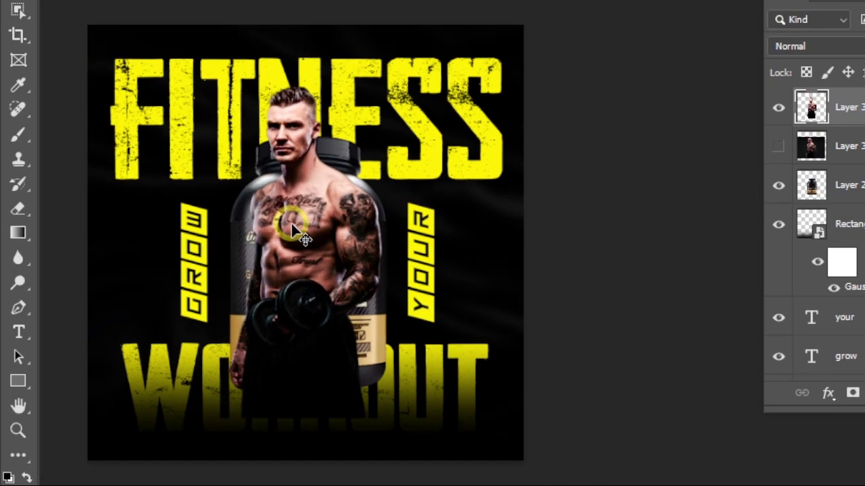
{"action": "scroll", "coordinate": [294, 229], "scroll_direction": "up", "scroll_amount": 1}
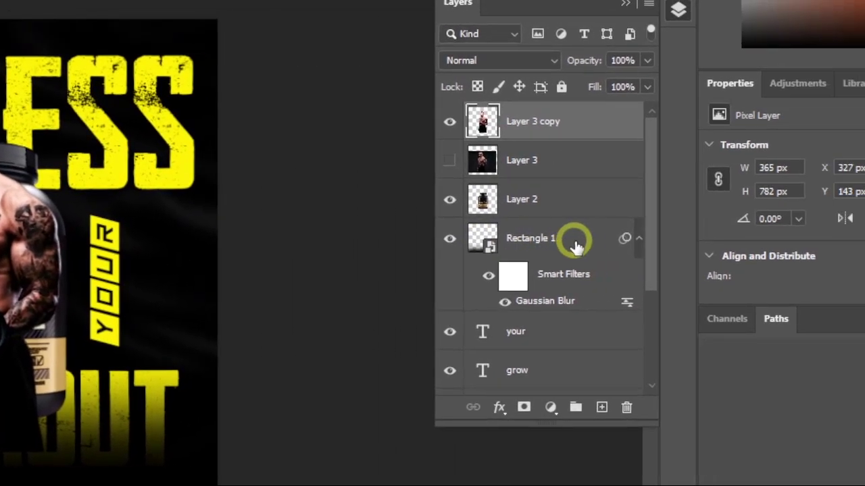
Step: Rename the supplement jar's layer, Layer 2, as PROTAIN
{"action": "scroll", "coordinate": [473, 270], "scroll_direction": "down", "scroll_amount": 3}
{"action": "scroll", "coordinate": [466, 284], "scroll_direction": "up", "scroll_amount": 3}
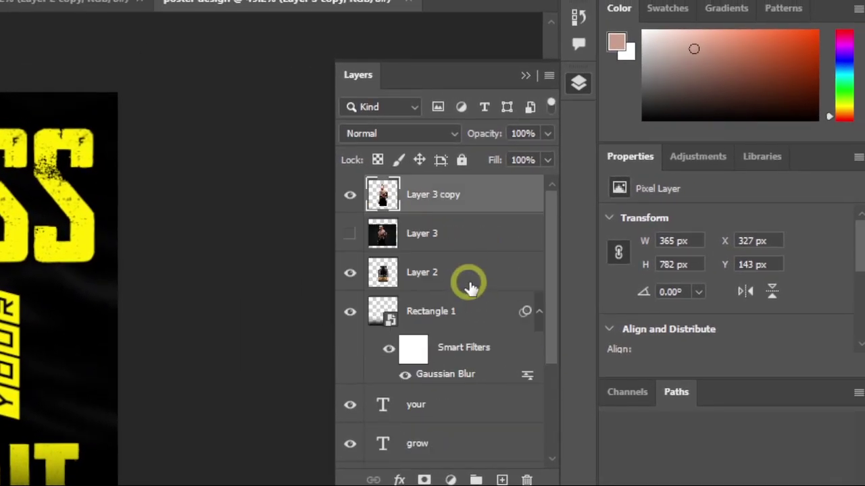
{"action": "left_click", "coordinate": [432, 277]}
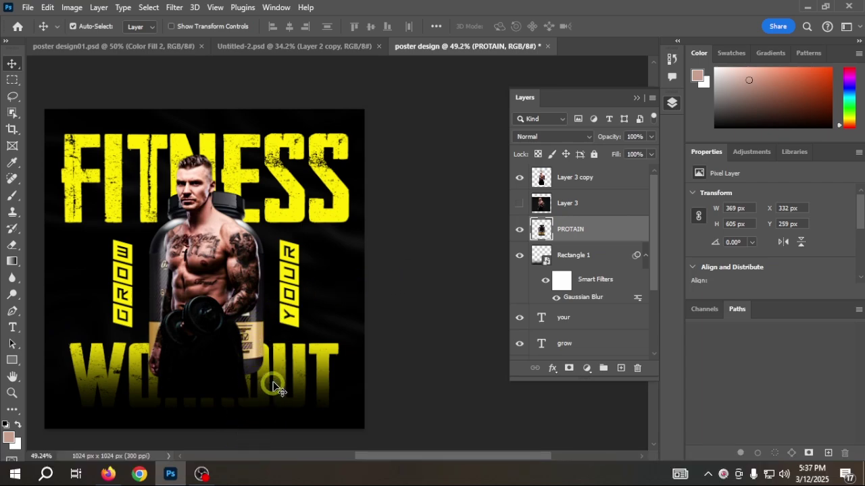
Step: Darken the jar beside the man's arm with the Burn tool, using Midtones range, 50% exposure and brush size 65
{"action": "scroll", "coordinate": [162, 297], "scroll_direction": "up", "scroll_amount": 5}
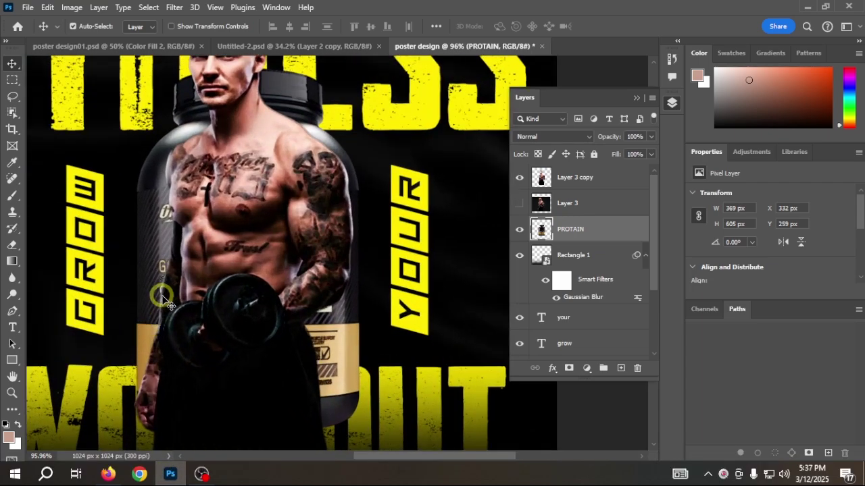
{"action": "left_click", "coordinate": [12, 294]}
{"action": "left_click", "coordinate": [58, 286]}
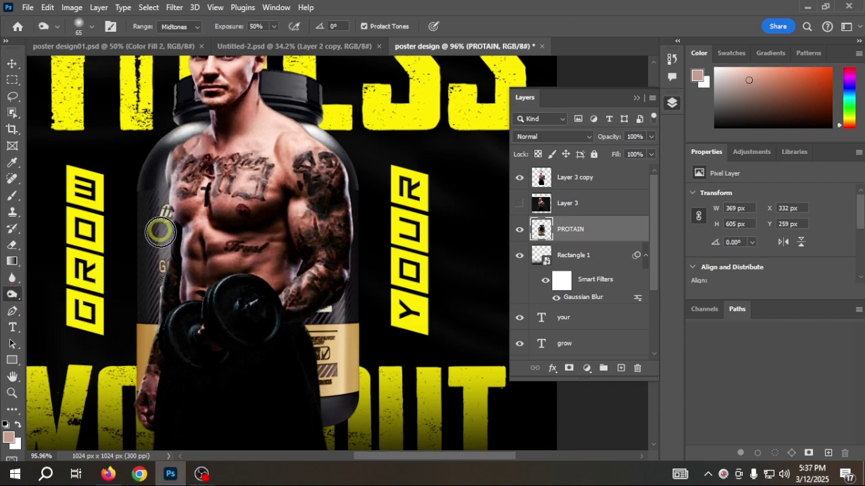
{"action": "left_click_drag", "start_coordinate": [161, 232], "coordinate": [160, 328]}
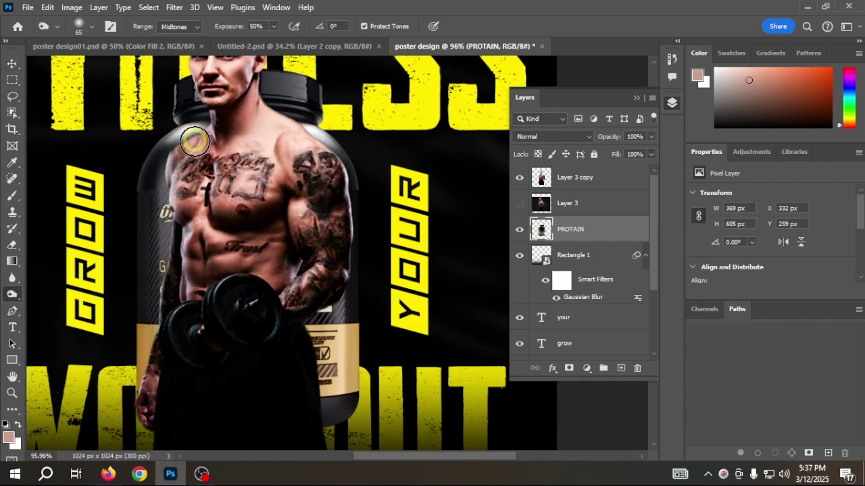
Step: Enlarge the Burn brush to 125 and darken the jar's shoulder and the area around the man's arm
{"action": "key", "text": "bracketright"}
{"action": "key", "text": "bracketright"}
{"action": "key", "text": "bracketright"}
{"action": "key", "text": "bracketright"}
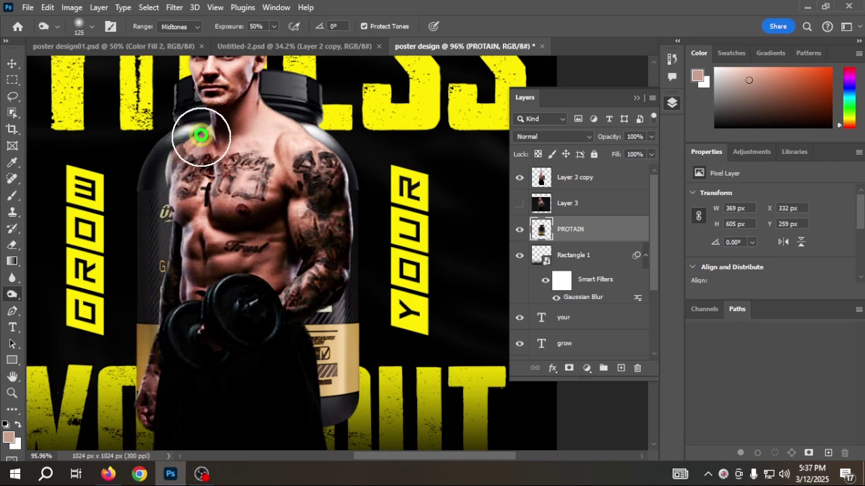
{"action": "scroll", "coordinate": [186, 192], "scroll_direction": "down", "scroll_amount": 3}
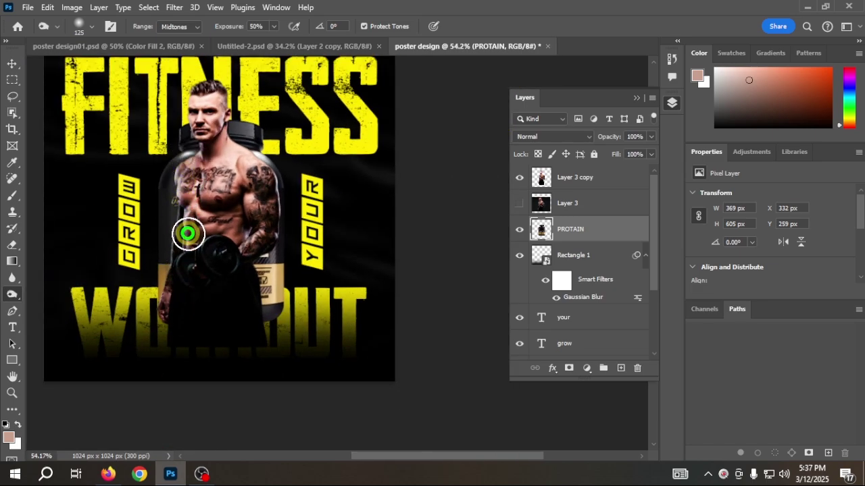
{"action": "left_click_drag", "start_coordinate": [188, 233], "coordinate": [185, 263]}
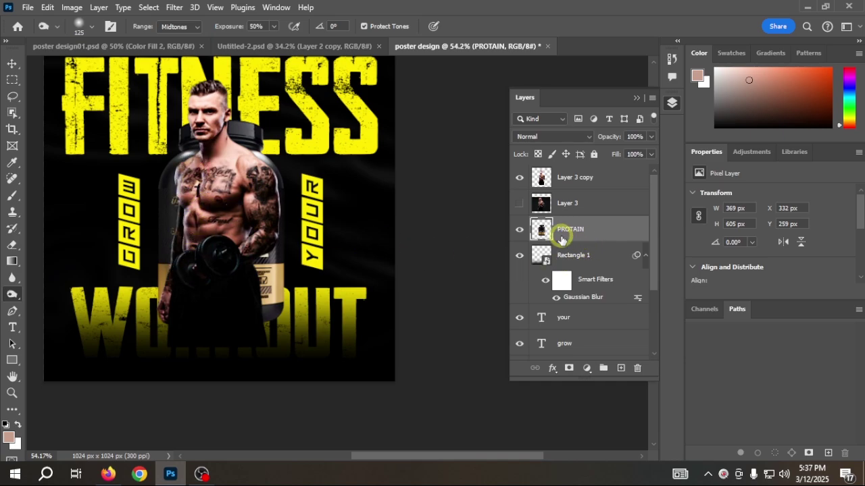
Step: Hide the man on Layer 3 copy and burn the uncovered jar's left side and lower label
{"action": "left_click", "coordinate": [518, 178]}
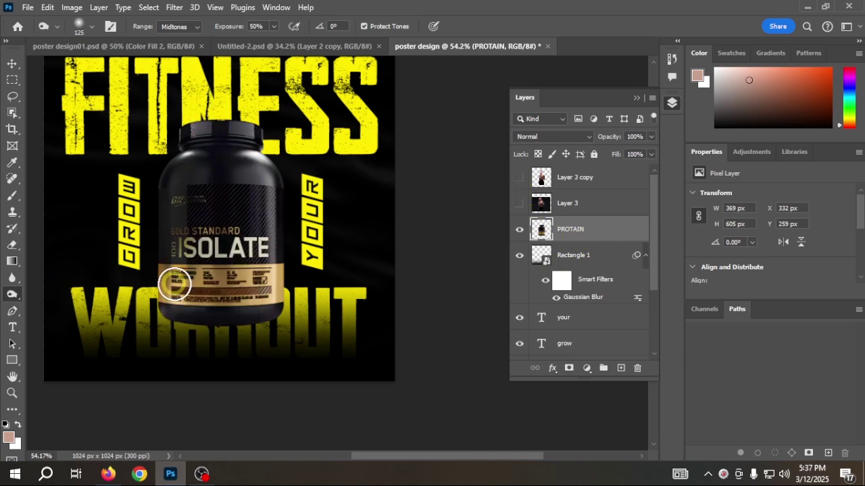
{"action": "scroll", "coordinate": [183, 245], "scroll_direction": "up", "scroll_amount": 5}
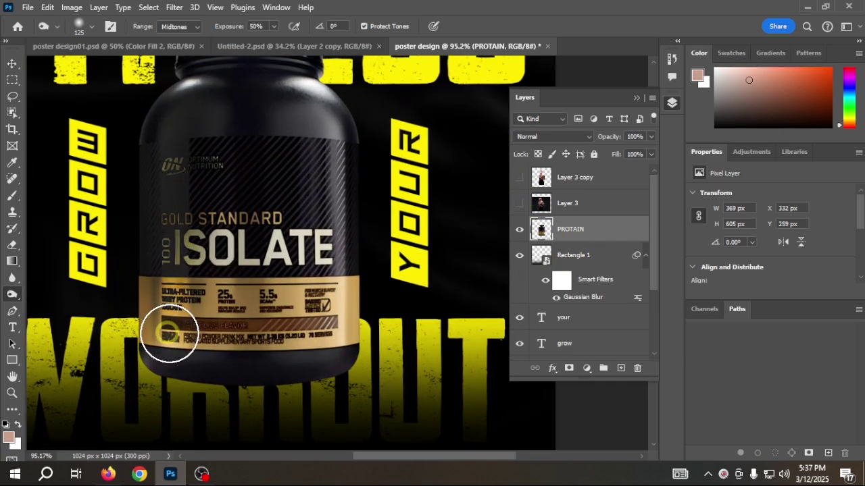
{"action": "mouse_move", "coordinate": [179, 228]}
{"action": "left_mouse_down"}
{"action": "mouse_move", "coordinate": [180, 131]}
{"action": "mouse_move", "coordinate": [183, 239]}
{"action": "mouse_move", "coordinate": [202, 321]}
{"action": "mouse_move", "coordinate": [192, 241]}
{"action": "mouse_move", "coordinate": [202, 150]}
{"action": "mouse_move", "coordinate": [190, 323]}
{"action": "mouse_move", "coordinate": [244, 351]}
{"action": "mouse_move", "coordinate": [171, 339]}
{"action": "mouse_move", "coordinate": [171, 349]}
{"action": "mouse_move", "coordinate": [313, 352]}
{"action": "mouse_move", "coordinate": [184, 355]}
{"action": "mouse_move", "coordinate": [232, 356]}
{"action": "left_mouse_up"}
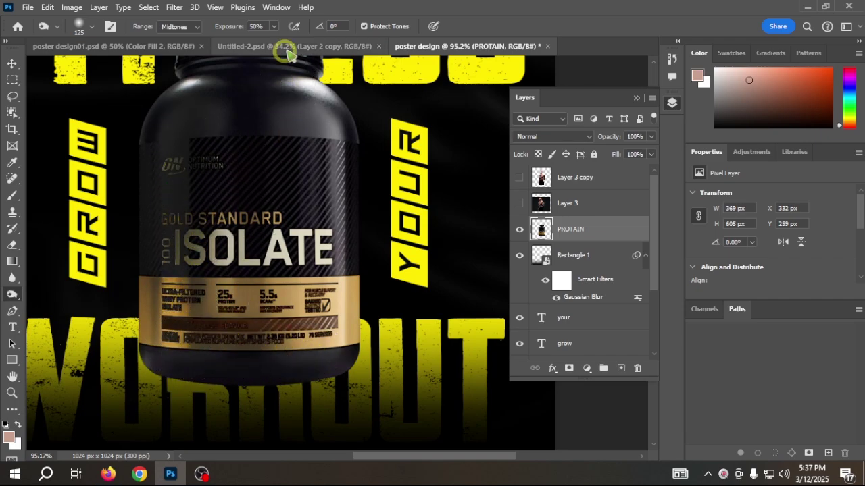
Step: Raise the Burn exposure to 100% and darken the left side of the jar and its label further
{"action": "left_click", "coordinate": [273, 27]}
{"action": "left_click_drag", "start_coordinate": [275, 40], "coordinate": [306, 40]}
{"action": "left_click", "coordinate": [264, 99]}
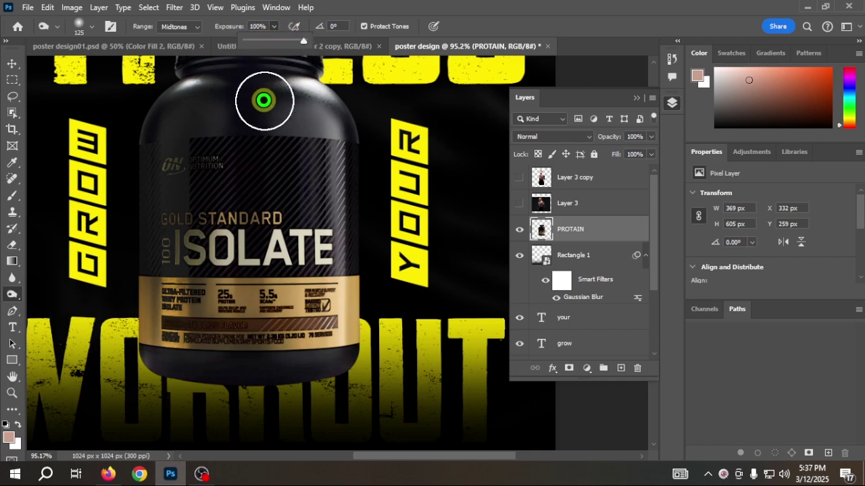
{"action": "mouse_move", "coordinate": [159, 331]}
{"action": "left_mouse_down"}
{"action": "mouse_move", "coordinate": [192, 344]}
{"action": "mouse_move", "coordinate": [175, 350]}
{"action": "mouse_move", "coordinate": [345, 355]}
{"action": "mouse_move", "coordinate": [152, 358]}
{"action": "left_mouse_up"}
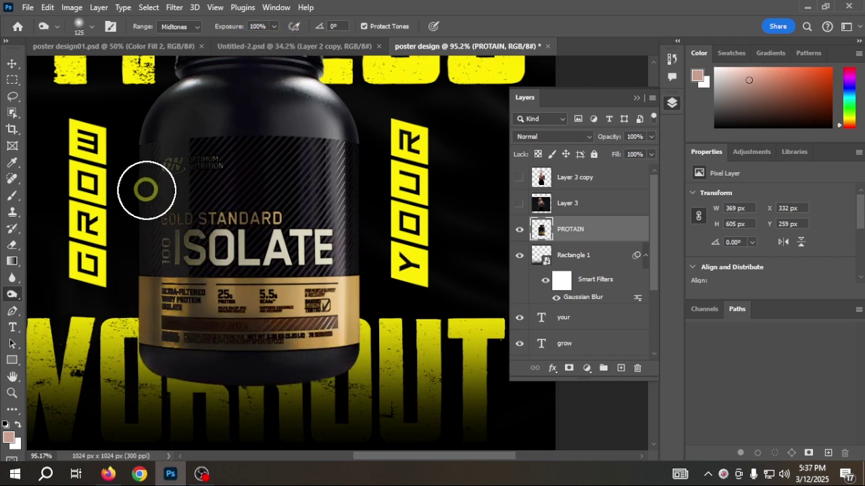
{"action": "left_click_drag", "start_coordinate": [159, 158], "coordinate": [169, 325]}
{"action": "scroll", "coordinate": [169, 325], "scroll_direction": "down", "scroll_amount": 3}
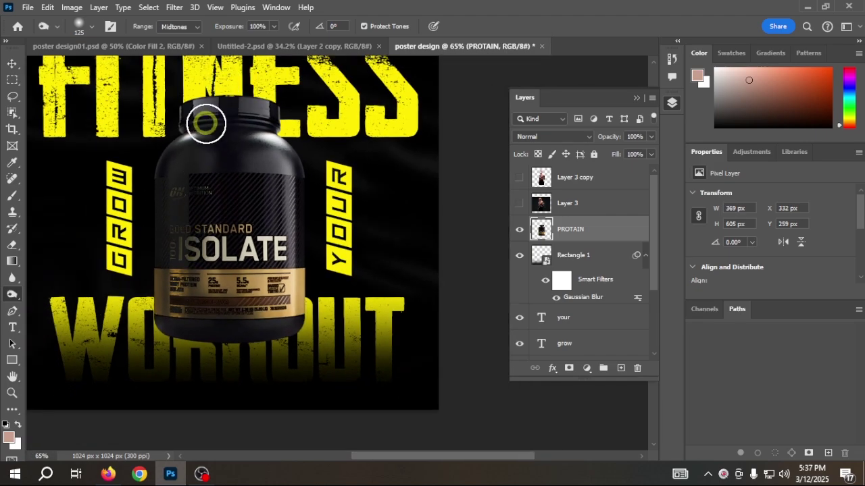
Step: Set the Burn range to Shadows, try a darkening stroke across the jar's front and undo it
{"action": "left_click", "coordinate": [198, 28]}
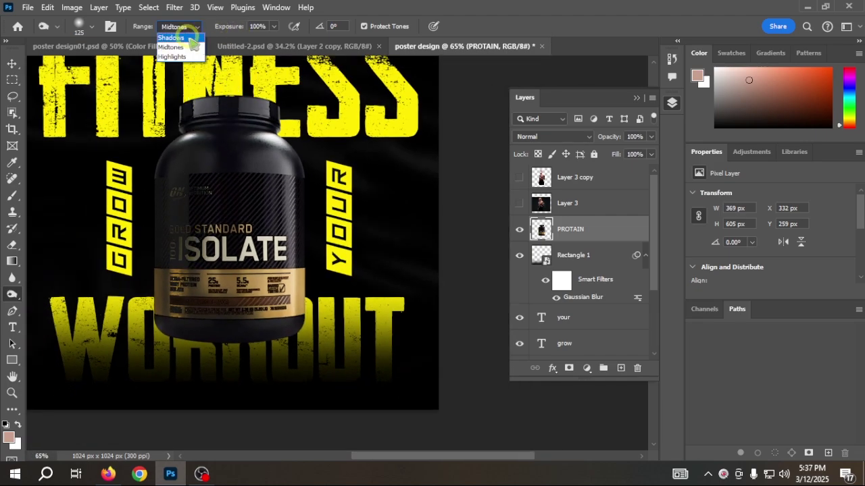
{"action": "left_click", "coordinate": [191, 38]}
{"action": "mouse_move", "coordinate": [175, 188]}
{"action": "left_mouse_down"}
{"action": "mouse_move", "coordinate": [165, 272]}
{"action": "mouse_move", "coordinate": [175, 312]}
{"action": "mouse_move", "coordinate": [235, 275]}
{"action": "mouse_move", "coordinate": [179, 252]}
{"action": "mouse_move", "coordinate": [179, 310]}
{"action": "mouse_move", "coordinate": [179, 178]}
{"action": "mouse_move", "coordinate": [226, 223]}
{"action": "left_mouse_up"}
{"action": "key", "text": "ctrl+z"}
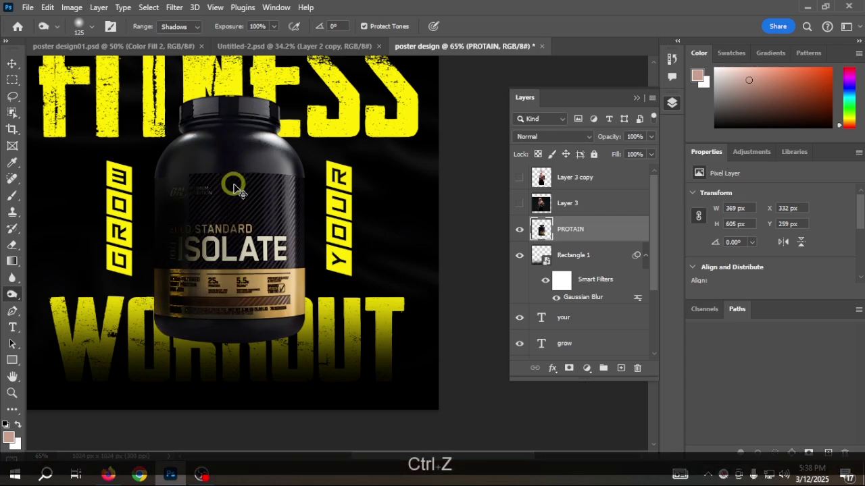
Step: Undo the last burn stroke and show the man on Layer 3 copy again
{"action": "key", "text": "ctrl+z"}
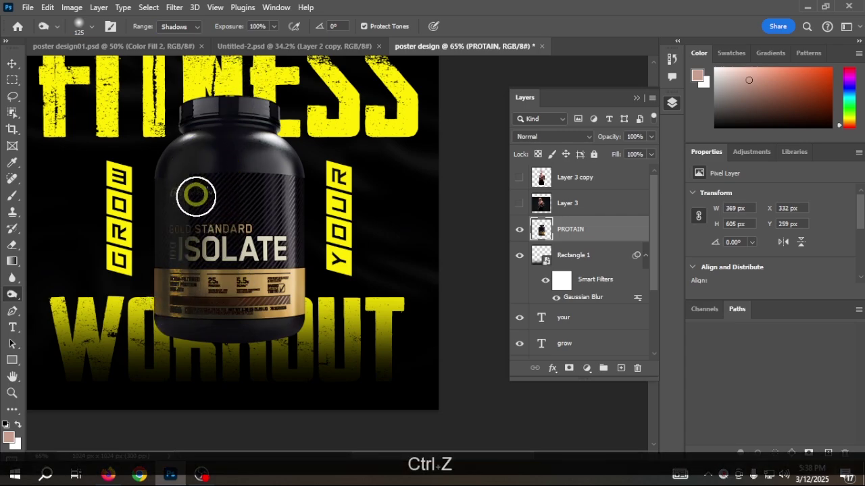
{"action": "left_click", "coordinate": [519, 177]}
Step: Delete the original uncut photo on Layer 3
{"action": "left_click", "coordinate": [518, 203]}
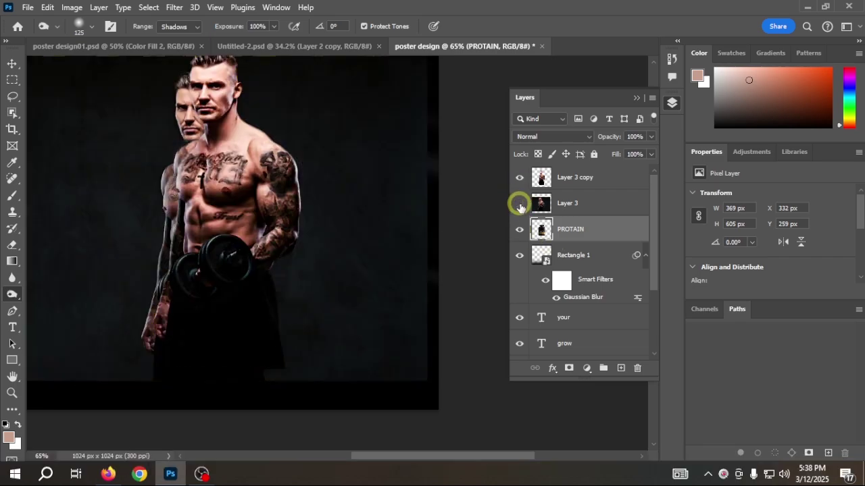
{"action": "left_click", "coordinate": [519, 204]}
{"action": "left_click", "coordinate": [605, 208]}
{"action": "left_click_drag", "start_coordinate": [624, 209], "coordinate": [637, 367]}
{"action": "scroll", "coordinate": [232, 200], "scroll_direction": "down", "scroll_amount": 3}
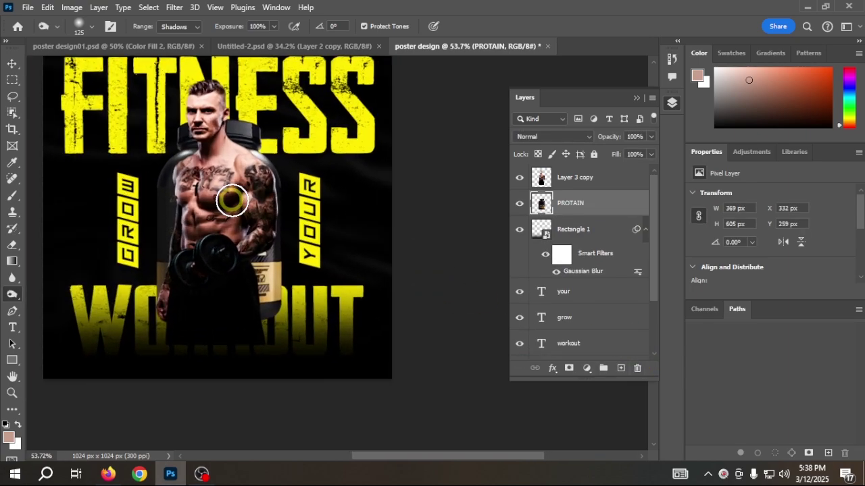
{"action": "scroll", "coordinate": [227, 191], "scroll_direction": "up", "scroll_amount": 1}
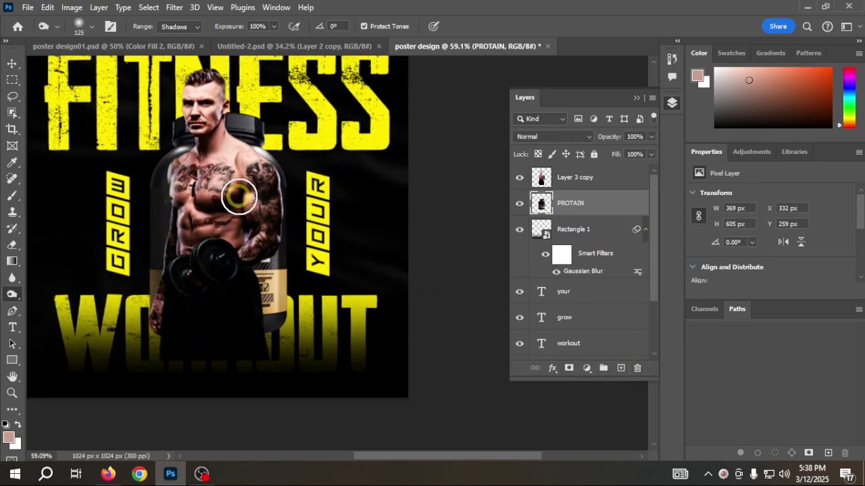
Step: Adjust the PROTAIN jar's colour with Hue/Saturation, setting Hue to +10, Saturation to +39 and Lightness to -5
{"action": "left_click", "coordinate": [13, 65]}
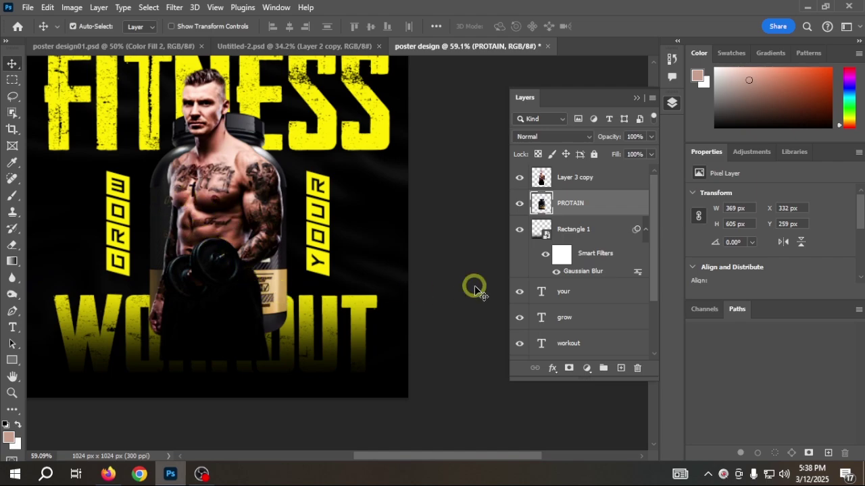
{"action": "key", "text": "ctrl+u"}
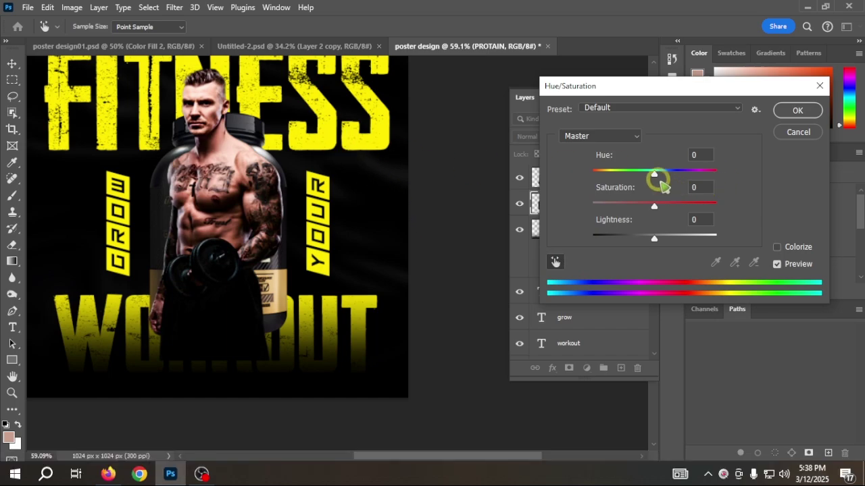
{"action": "mouse_move", "coordinate": [653, 176]}
{"action": "left_mouse_down"}
{"action": "mouse_move", "coordinate": [605, 176]}
{"action": "mouse_move", "coordinate": [661, 177]}
{"action": "mouse_move", "coordinate": [654, 188]}
{"action": "mouse_move", "coordinate": [604, 177]}
{"action": "mouse_move", "coordinate": [662, 182]}
{"action": "mouse_move", "coordinate": [655, 184]}
{"action": "left_mouse_up"}
{"action": "left_click_drag", "start_coordinate": [655, 177], "coordinate": [661, 175]}
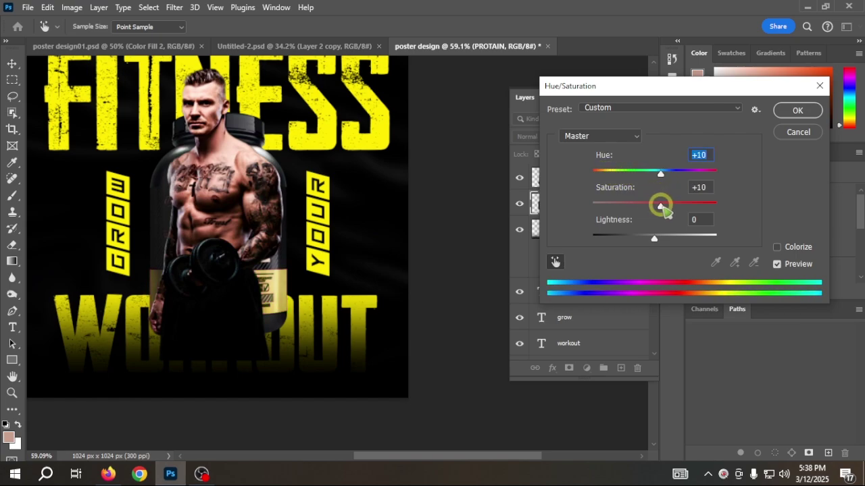
{"action": "left_click_drag", "start_coordinate": [661, 206], "coordinate": [680, 206]}
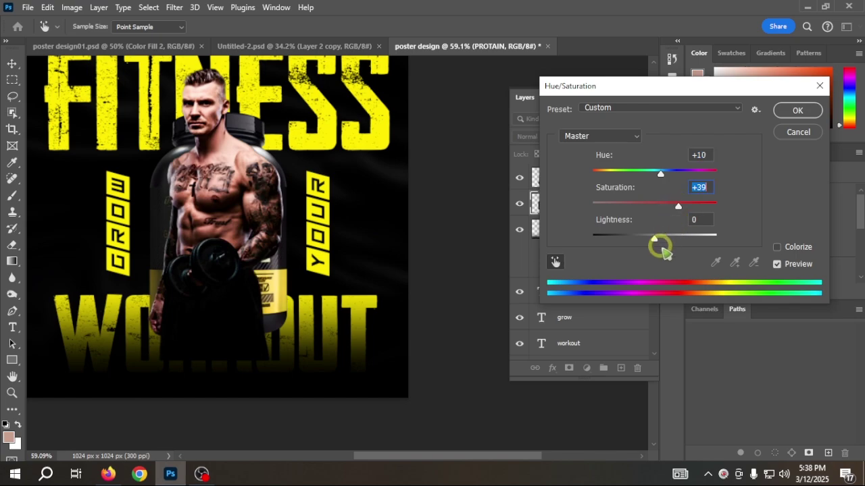
{"action": "mouse_move", "coordinate": [662, 240]}
{"action": "left_mouse_down"}
{"action": "mouse_move", "coordinate": [646, 241]}
{"action": "mouse_move", "coordinate": [654, 245]}
{"action": "left_mouse_up"}
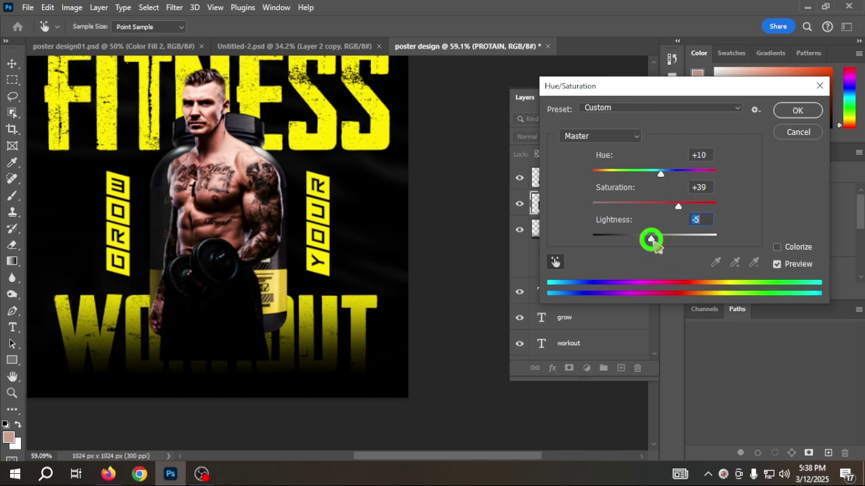
{"action": "left_click", "coordinate": [798, 112]}
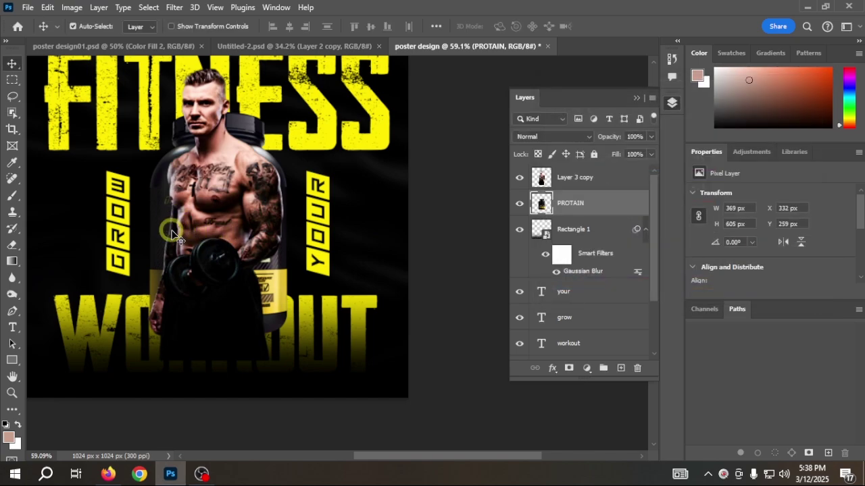
Step: Move the man on Layer 3 copy about 32 px to the right to uncover the jar's left side
{"action": "scroll", "coordinate": [169, 228], "scroll_direction": "up", "scroll_amount": 2}
{"action": "scroll", "coordinate": [236, 251], "scroll_direction": "down", "scroll_amount": 1}
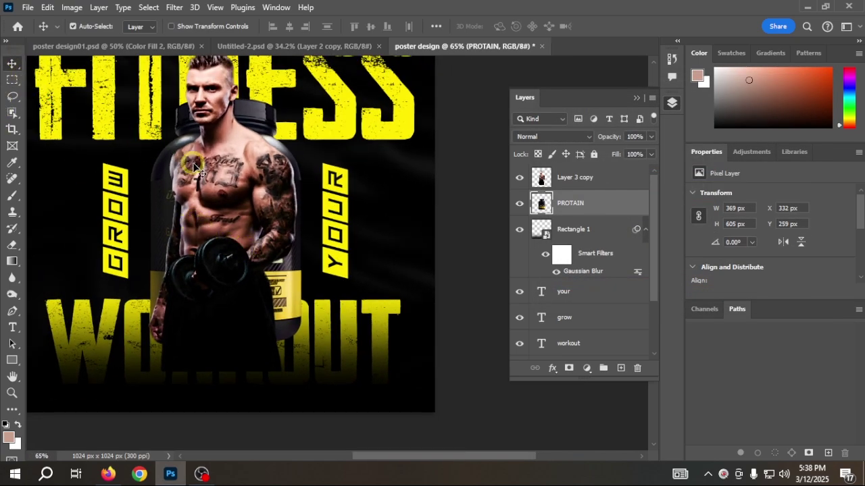
{"action": "left_click_drag", "start_coordinate": [234, 201], "coordinate": [241, 193]}
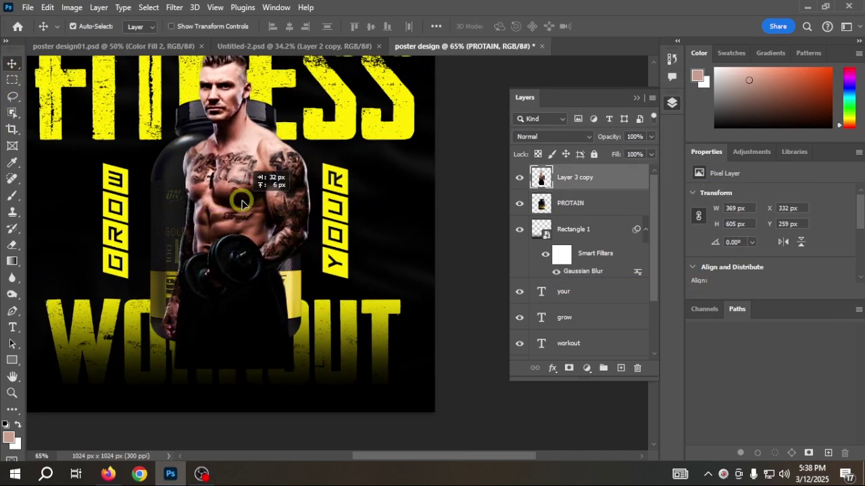
Step: Lighten the left side of the PROTAIN jar using the Dodge tool with brush size 175, Midtones range and 50% exposure
{"action": "left_click", "coordinate": [596, 217]}
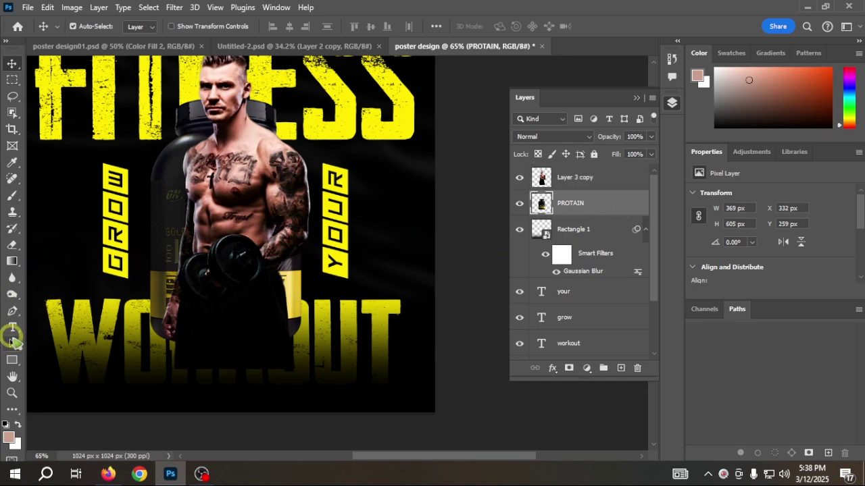
{"action": "right_click", "coordinate": [12, 295]}
{"action": "left_click", "coordinate": [63, 293]}
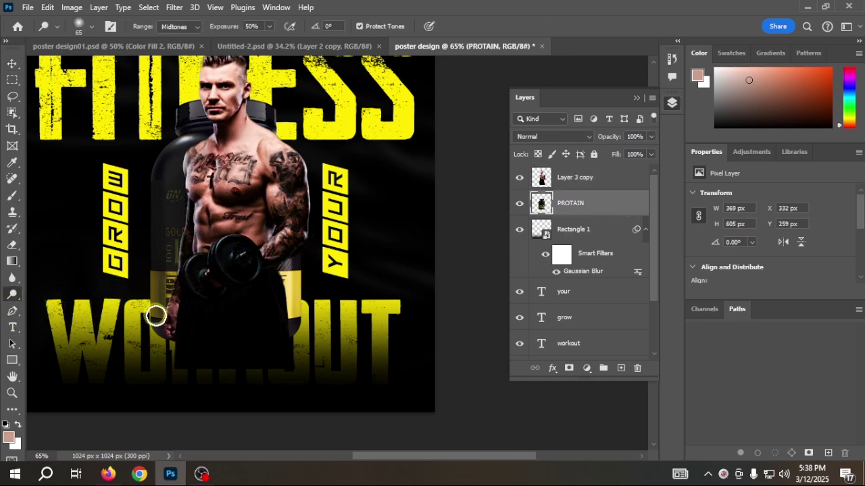
{"action": "right_click", "coordinate": [9, 299]}
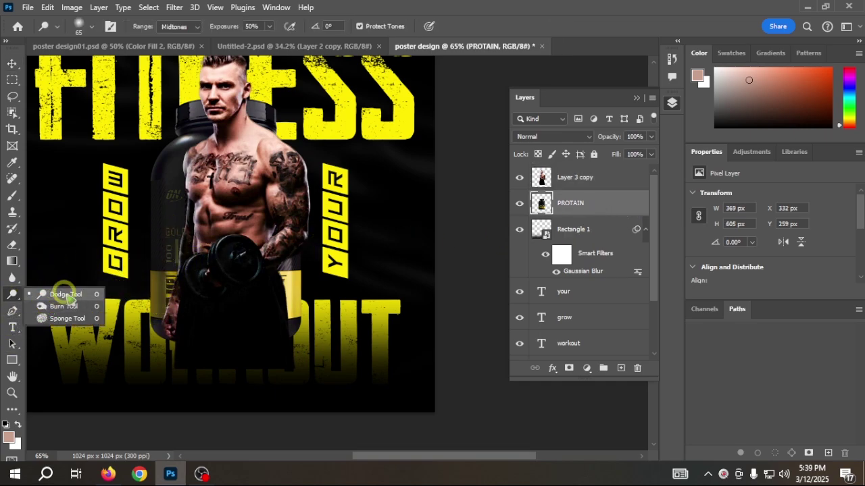
{"action": "left_click", "coordinate": [65, 294]}
{"action": "key", "text": "bracketright"}
{"action": "key", "text": "bracketright"}
{"action": "key", "text": "bracketright"}
{"action": "key", "text": "bracketright"}
{"action": "key", "text": "bracketright"}
{"action": "key", "text": "bracketright"}
{"action": "key", "text": "bracketright"}
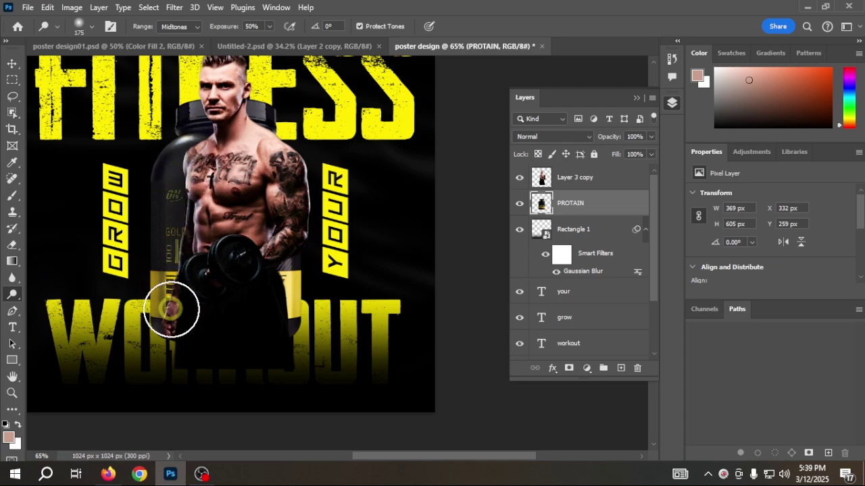
Step: Dodge the jar's lower left edge and yellow label, continuing up over the lettering towards the shoulder
{"action": "scroll", "coordinate": [171, 309], "scroll_direction": "down", "scroll_amount": 2}
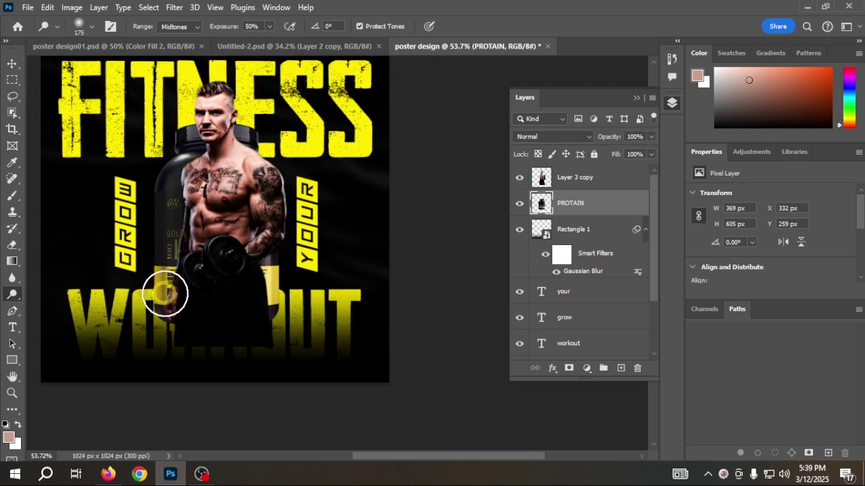
{"action": "scroll", "coordinate": [165, 294], "scroll_direction": "up", "scroll_amount": 3}
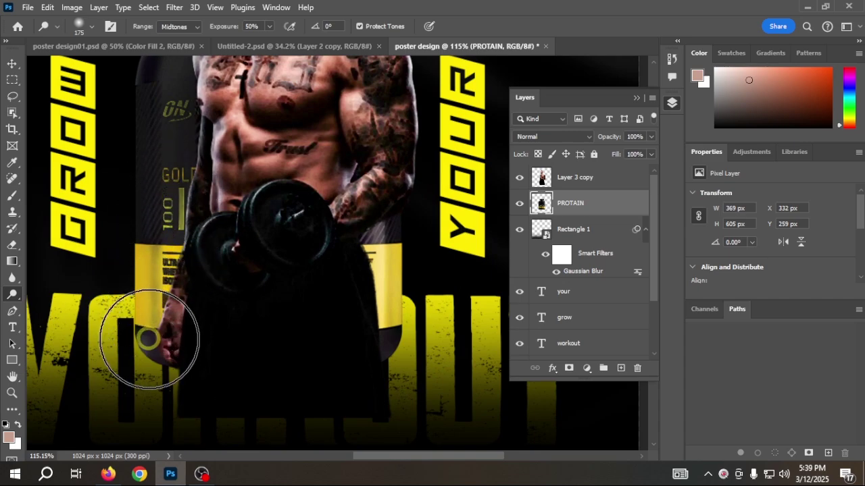
{"action": "mouse_move", "coordinate": [150, 339]}
{"action": "left_mouse_down"}
{"action": "mouse_move", "coordinate": [165, 343]}
{"action": "mouse_move", "coordinate": [161, 271]}
{"action": "left_mouse_up"}
{"action": "scroll", "coordinate": [162, 211], "scroll_direction": "up", "scroll_amount": 2}
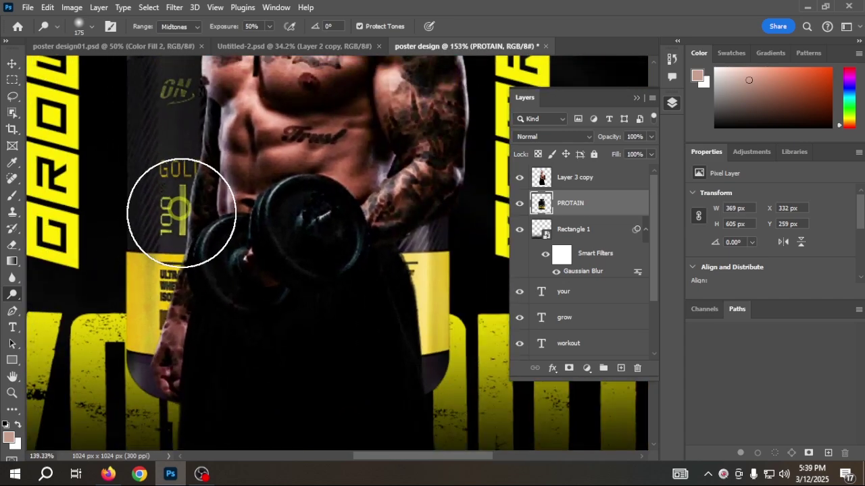
{"action": "scroll", "coordinate": [163, 196], "scroll_direction": "down", "scroll_amount": 3}
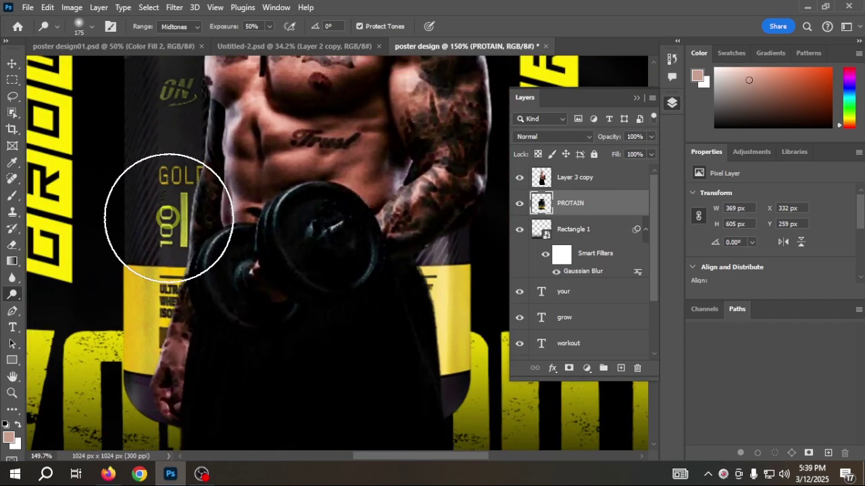
{"action": "key", "text": "space"}
{"action": "left_click_drag", "start_coordinate": [183, 164], "coordinate": [172, 270]}
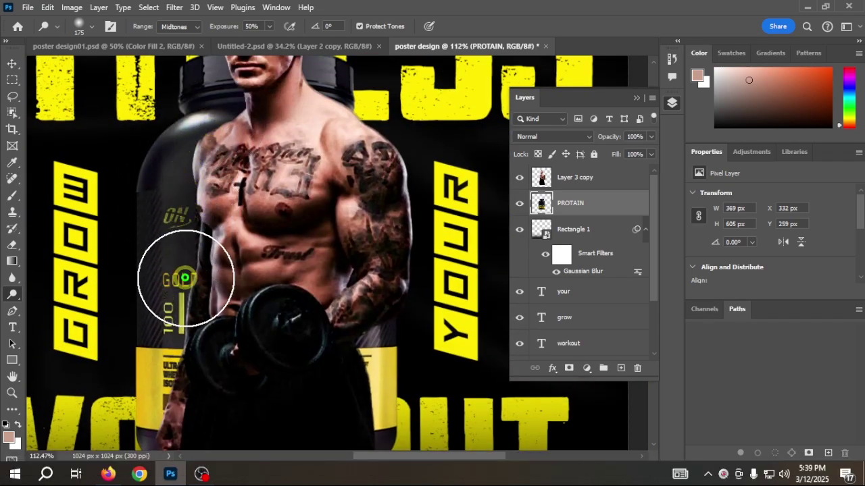
{"action": "scroll", "coordinate": [180, 271], "scroll_direction": "down", "scroll_amount": 3}
{"action": "scroll", "coordinate": [180, 267], "scroll_direction": "down", "scroll_amount": 2}
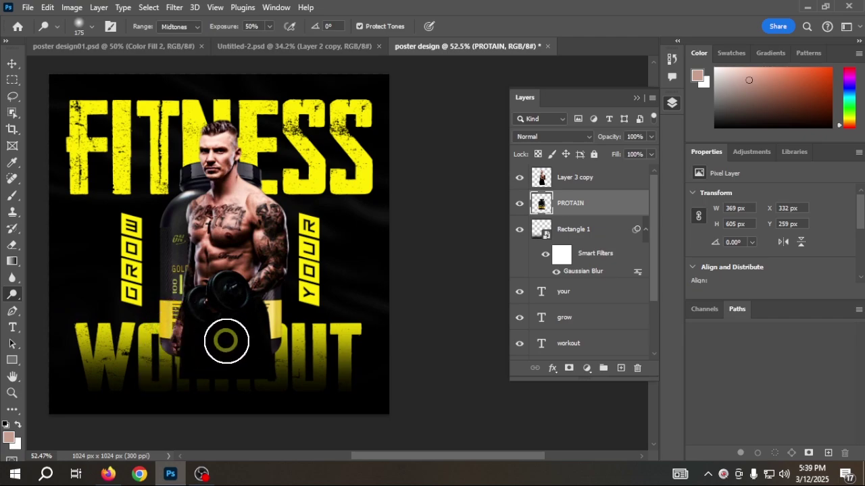
{"action": "scroll", "coordinate": [220, 314], "scroll_direction": "up", "scroll_amount": 3}
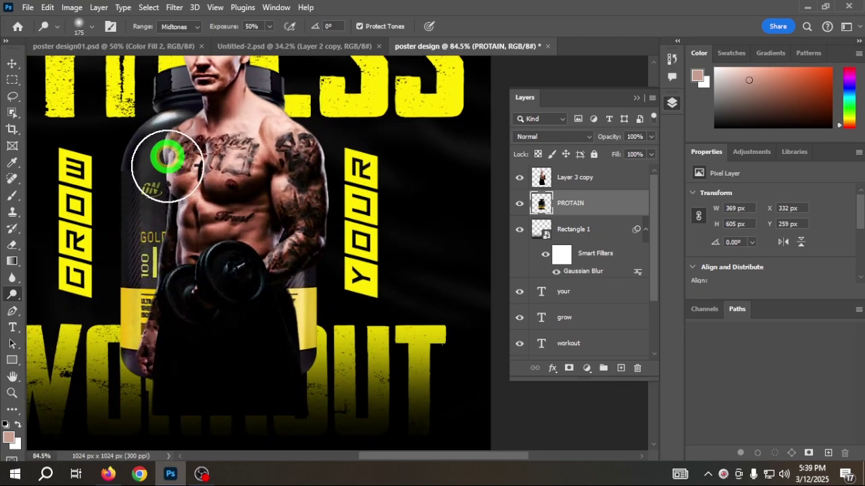
{"action": "scroll", "coordinate": [167, 157], "scroll_direction": "down", "scroll_amount": 4}
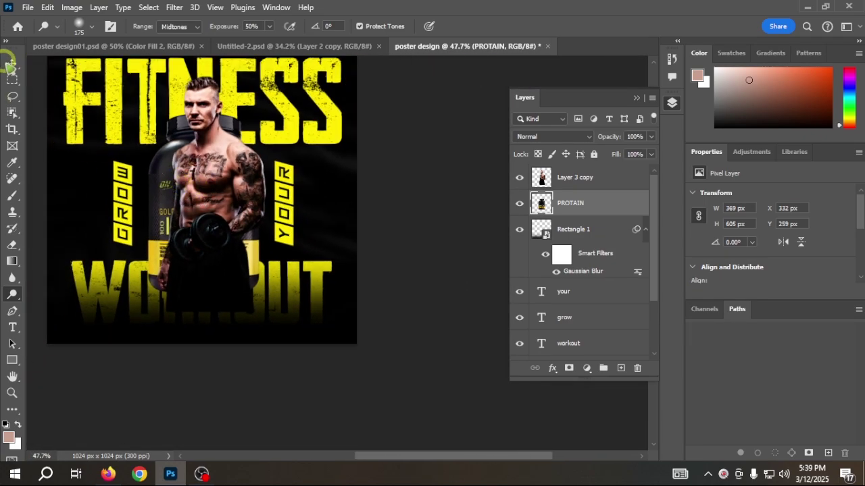
Step: Reposition the man on Layer 3 copy further left over the jar to reveal more of its right side
{"action": "left_click", "coordinate": [14, 62]}
{"action": "left_click_drag", "start_coordinate": [240, 224], "coordinate": [295, 236]}
{"action": "scroll", "coordinate": [284, 201], "scroll_direction": "down", "scroll_amount": 1}
{"action": "key", "text": "space"}
{"action": "scroll", "coordinate": [290, 264], "scroll_direction": "up", "scroll_amount": 4}
{"action": "scroll", "coordinate": [291, 263], "scroll_direction": "up", "scroll_amount": 1}
{"action": "key", "text": "space"}
{"action": "scroll", "coordinate": [300, 233], "scroll_direction": "down", "scroll_amount": 2}
{"action": "scroll", "coordinate": [303, 255], "scroll_direction": "down", "scroll_amount": 1}
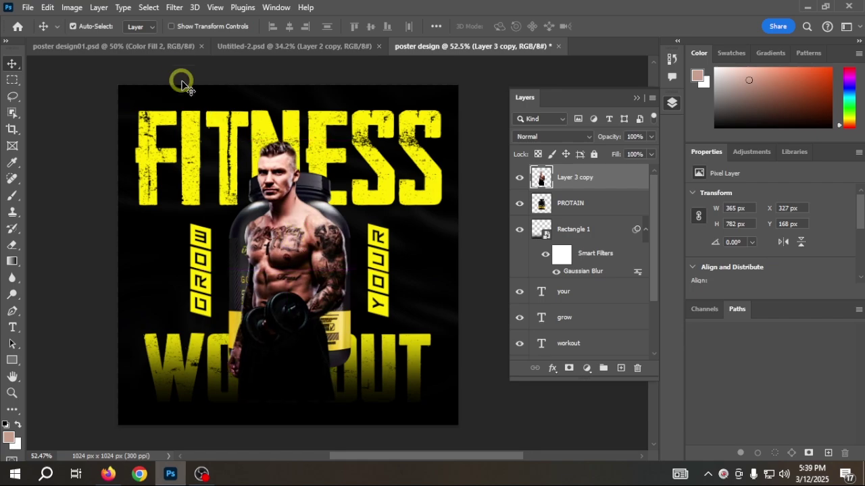
Step: Using poster design01 as reference, widen the PROTAIN jar to 421 px and nudge jar and man together to X 295 px
{"action": "left_click", "coordinate": [157, 47]}
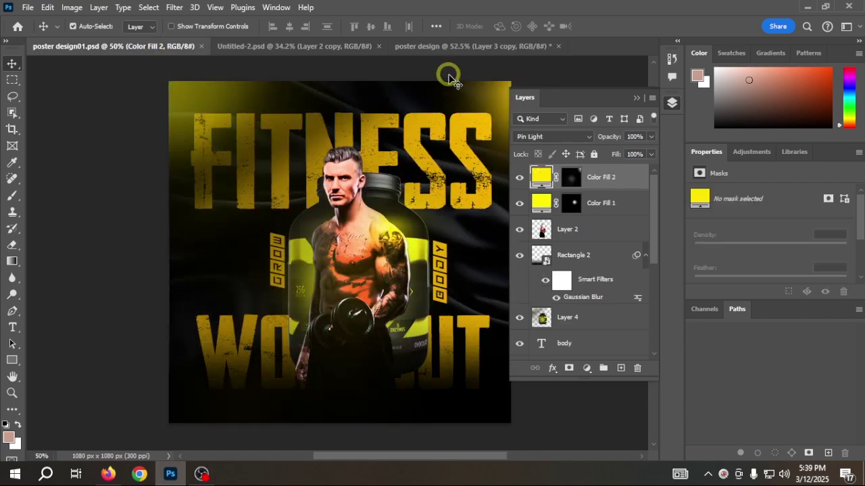
{"action": "left_click", "coordinate": [464, 46]}
{"action": "left_click_drag", "start_coordinate": [387, 262], "coordinate": [371, 257]}
{"action": "double_click", "coordinate": [203, 277]}
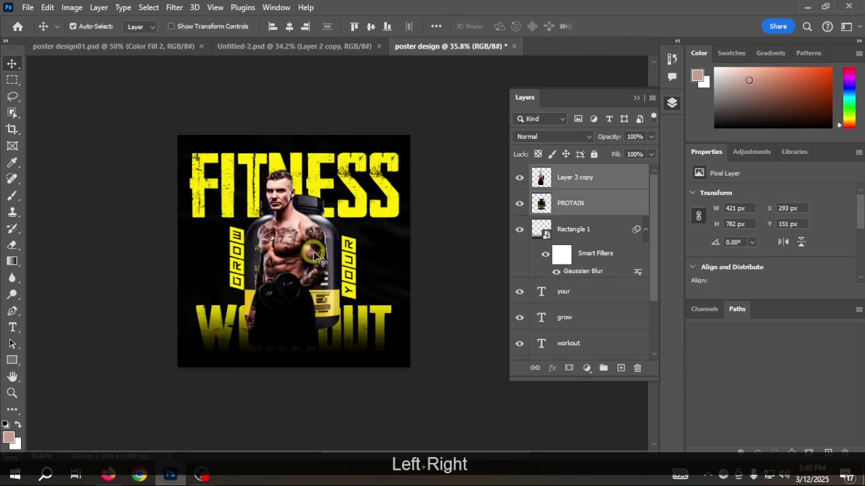
{"action": "key", "text": "Right"}
{"action": "key", "text": "Right"}
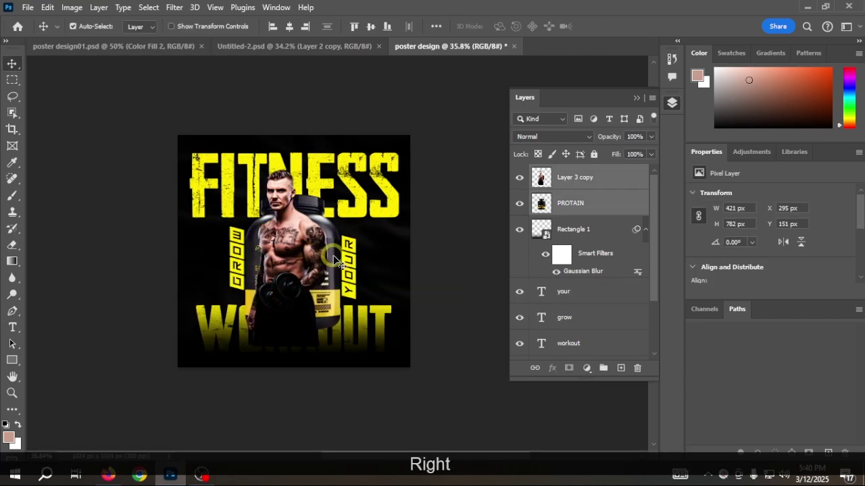
Step: Nudge the PROTAIN jar to X 299 px and shift the YOUR text slightly to the right
{"action": "left_click", "coordinate": [360, 274]}
{"action": "key", "text": "Right"}
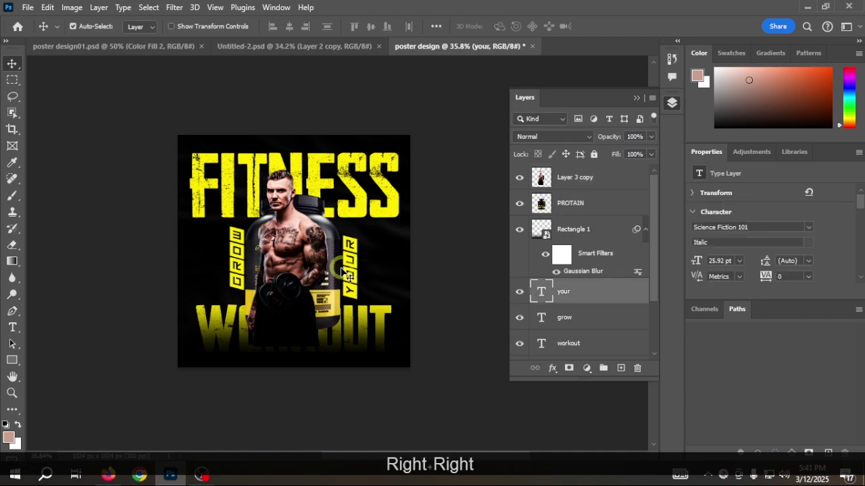
{"action": "left_click", "coordinate": [299, 291]}
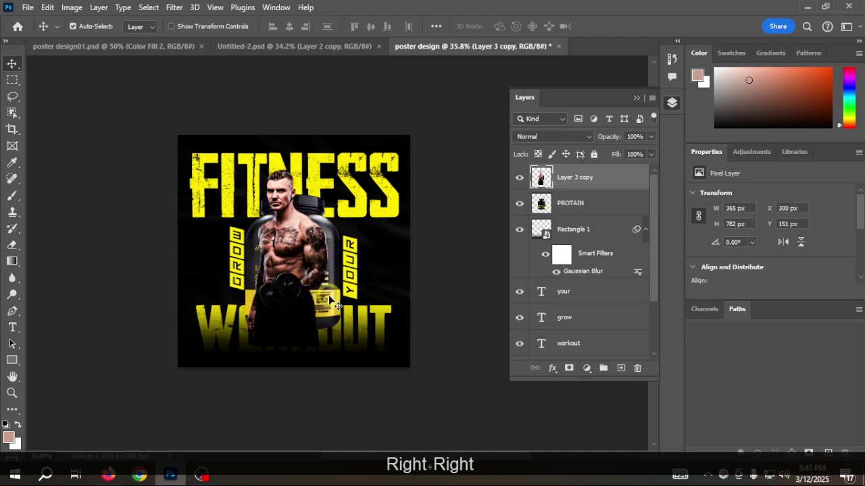
{"action": "left_click", "coordinate": [329, 296]}
{"action": "key", "text": "Right"}
{"action": "key", "text": "Right"}
{"action": "left_click", "coordinate": [352, 290]}
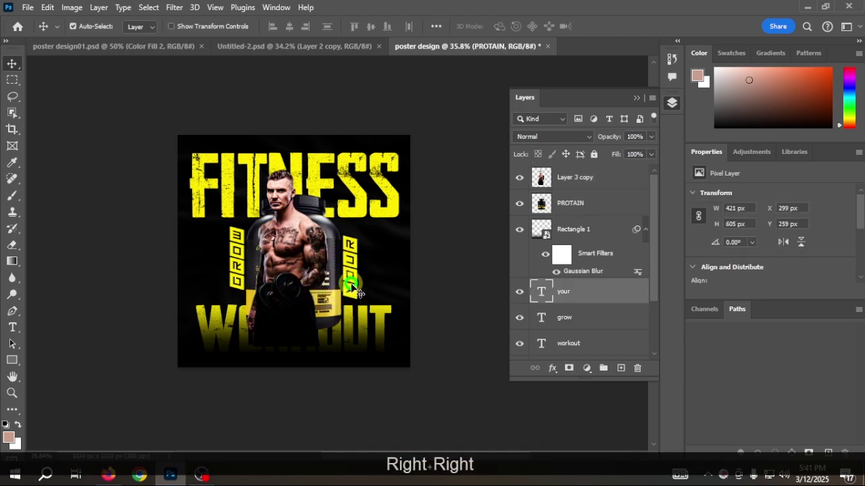
{"action": "key", "text": "Right"}
Step: Nudge the man on Layer 3 copy right and down over the jar to X 323 px and Y 167 px
{"action": "left_click", "coordinate": [301, 301]}
{"action": "key", "text": "Right"}
{"action": "key", "text": "Right"}
{"action": "key", "text": "Right"}
{"action": "key", "text": "Right"}
{"action": "key", "text": "Right"}
{"action": "key", "text": "Right"}
{"action": "key", "text": "Right"}
{"action": "key", "text": "Right"}
{"action": "key", "text": "Right"}
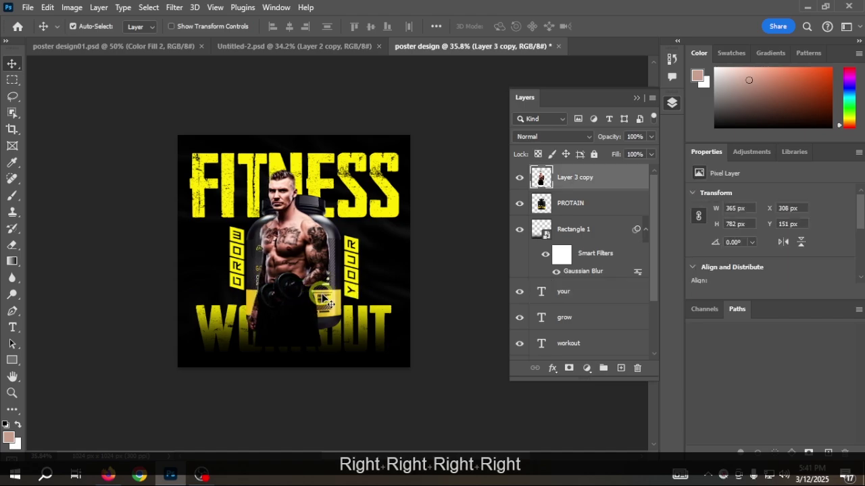
{"action": "key", "text": "Right"}
{"action": "key", "text": "Right"}
{"action": "key", "text": "Right"}
{"action": "key", "text": "Right"}
{"action": "key", "text": "Right"}
{"action": "key", "text": "Right"}
{"action": "key", "text": "Right"}
{"action": "key", "text": "Right"}
{"action": "key", "text": "Right"}
{"action": "key", "text": "Right"}
{"action": "key", "text": "Right"}
{"action": "key", "text": "Right"}
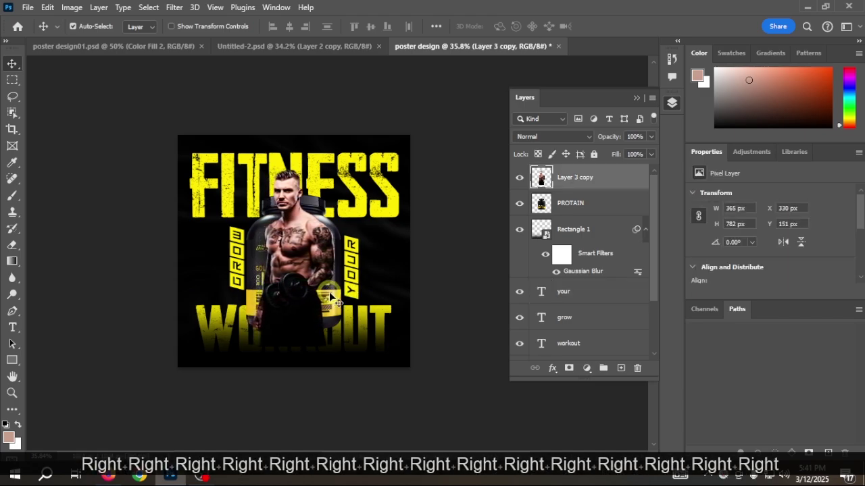
{"action": "key", "text": "Left"}
{"action": "key", "text": "Left"}
{"action": "key", "text": "Left"}
{"action": "key", "text": "Left"}
{"action": "key", "text": "Left"}
{"action": "key", "text": "Left"}
{"action": "key", "text": "Left"}
{"action": "key", "text": "Left"}
{"action": "key", "text": "Left"}
{"action": "key", "text": "Down"}
{"action": "key", "text": "Down"}
{"action": "key", "text": "Down"}
{"action": "key", "text": "Down"}
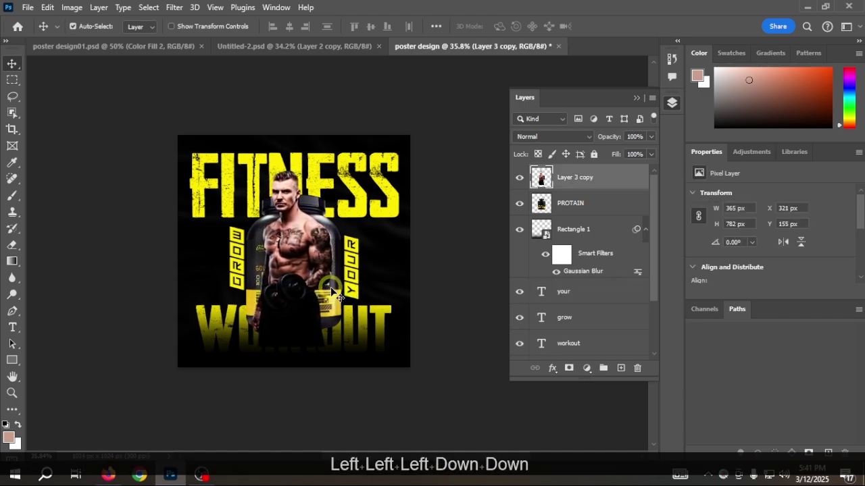
{"action": "key", "text": "Down"}
{"action": "key", "text": "Down"}
{"action": "key", "text": "Down"}
{"action": "key", "text": "Down"}
{"action": "key", "text": "Down"}
{"action": "key", "text": "Down"}
{"action": "key", "text": "Right"}
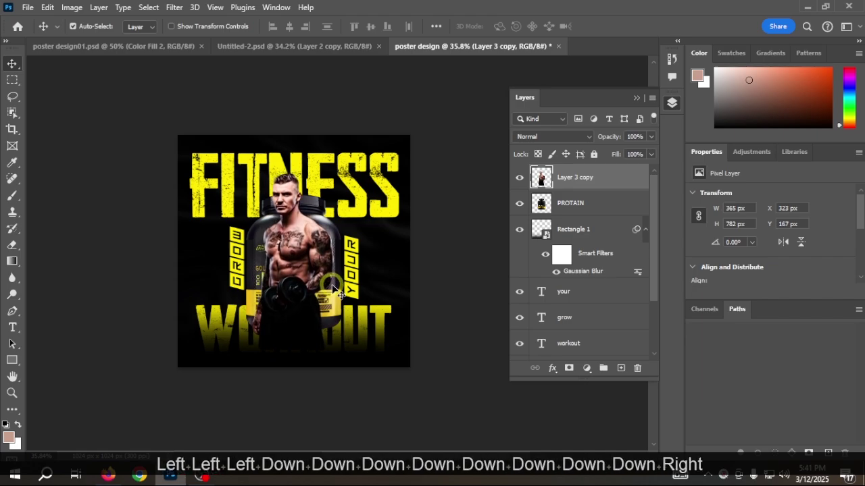
Step: Using poster design01 as reference, move the man on Layer 3 copy right over the jar to X 341 px and Y 173 px
{"action": "key", "text": "Down"}
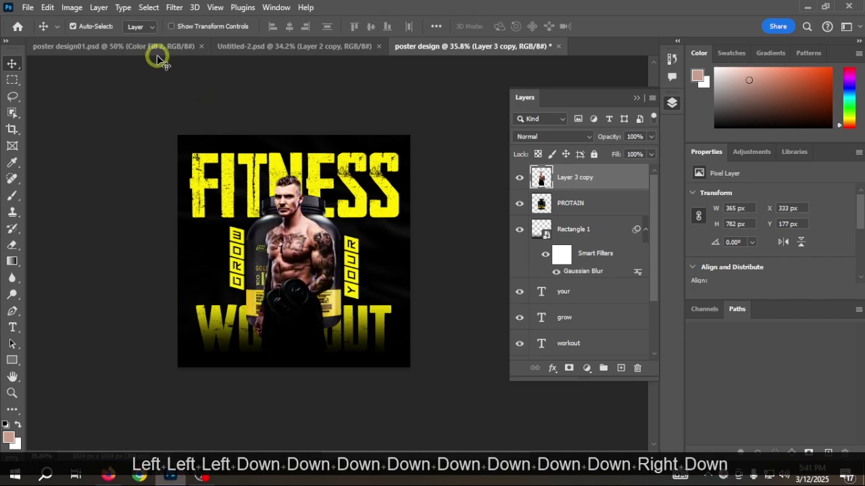
{"action": "left_click", "coordinate": [155, 46]}
{"action": "scroll", "coordinate": [341, 204], "scroll_direction": "up", "scroll_amount": 4}
{"action": "scroll", "coordinate": [364, 214], "scroll_direction": "down", "scroll_amount": 3}
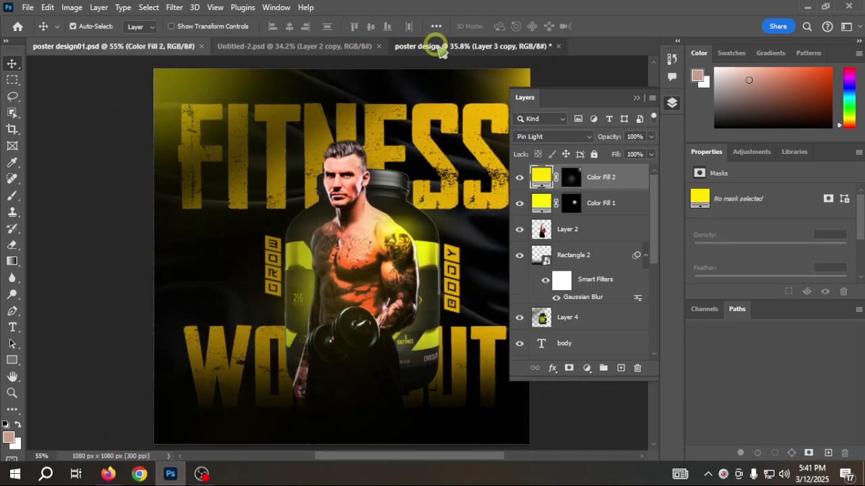
{"action": "left_click", "coordinate": [439, 47]}
{"action": "scroll", "coordinate": [349, 194], "scroll_direction": "up", "scroll_amount": 4}
{"action": "left_click_drag", "start_coordinate": [272, 271], "coordinate": [274, 270]}
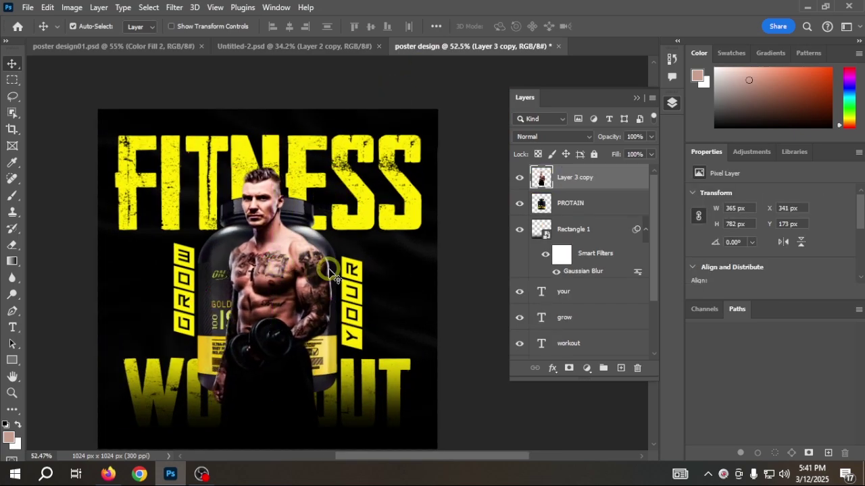
Step: Nudge the GROW text slightly right and down beside the jar
{"action": "left_click", "coordinate": [191, 315]}
{"action": "key", "text": "Left"}
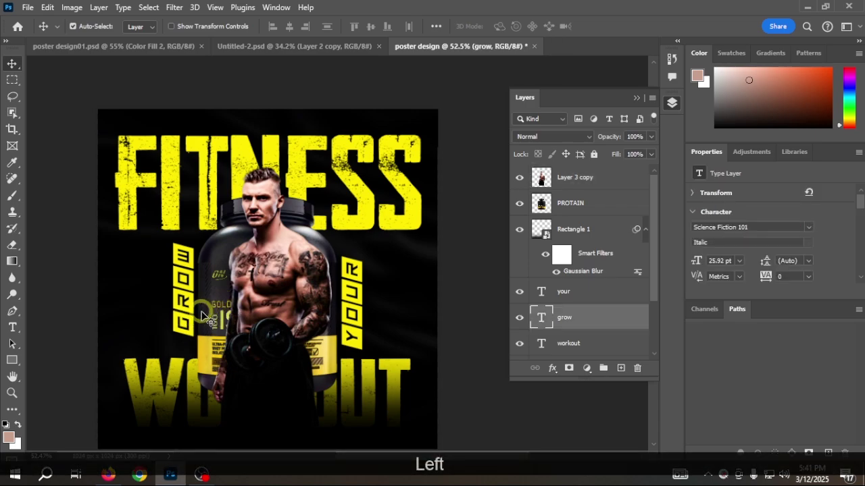
{"action": "key", "text": "Right"}
{"action": "key", "text": "Right"}
{"action": "key", "text": "Right"}
{"action": "key", "text": "Right"}
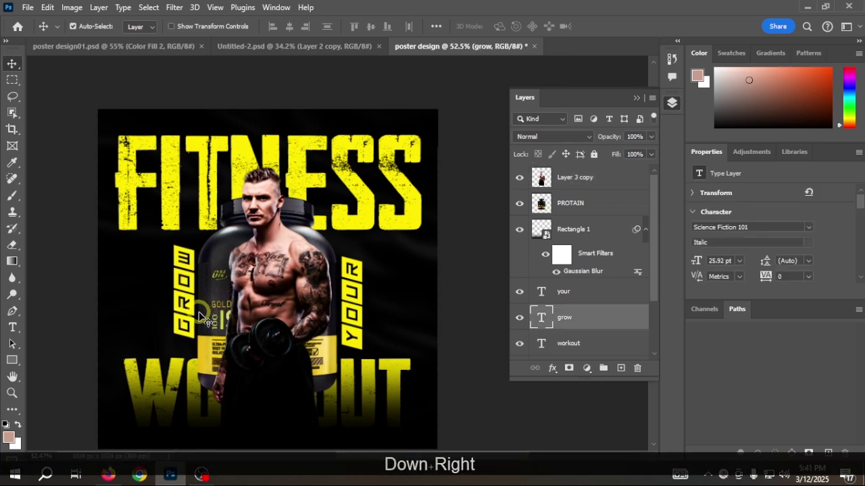
Step: Try to align the horizontal centres of the man on Layer 3 copy and the GROW and YOUR texts
{"action": "left_click", "coordinate": [218, 248], "text": "shift"}
{"action": "left_click", "coordinate": [265, 243], "text": "shift"}
{"action": "left_click", "coordinate": [356, 292], "text": "shift"}
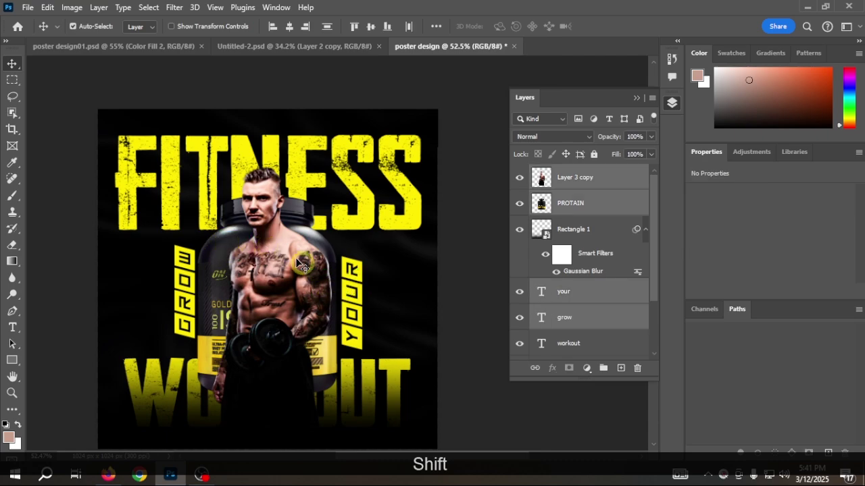
{"action": "left_click", "coordinate": [289, 27]}
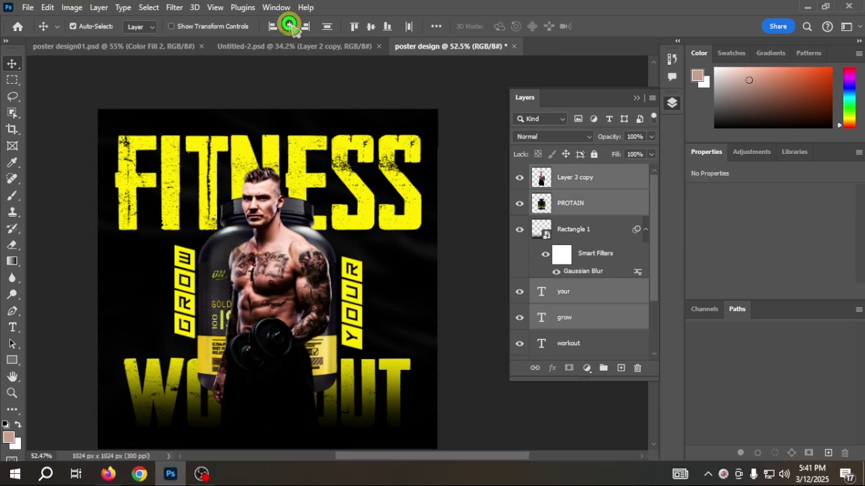
{"action": "key", "text": "ctrl+z"}
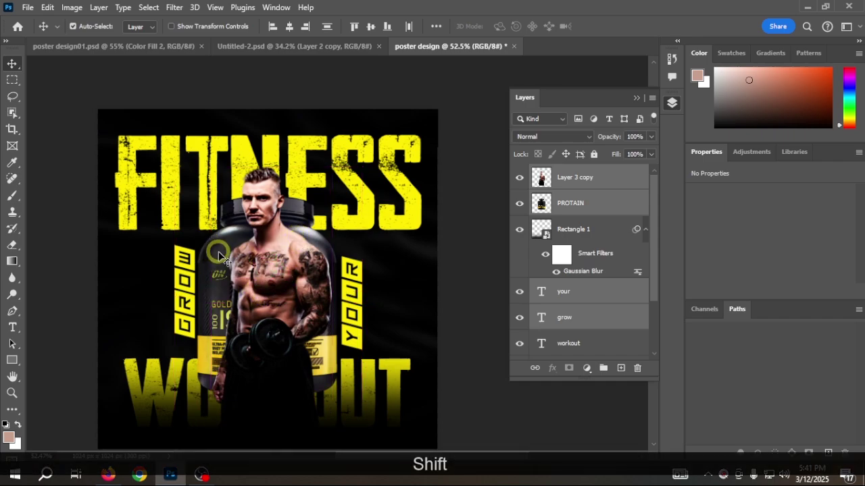
{"action": "left_click", "coordinate": [220, 257], "text": "shift"}
{"action": "left_click", "coordinate": [289, 26]}
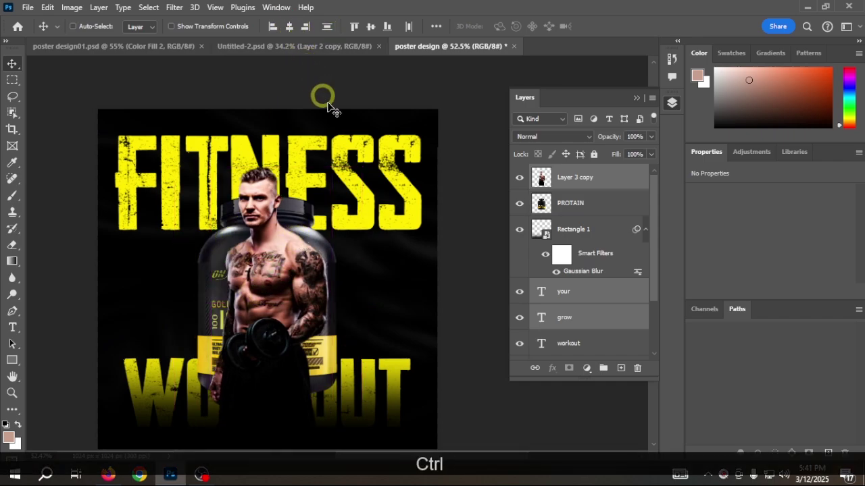
{"action": "key", "text": "ctrl+z"}
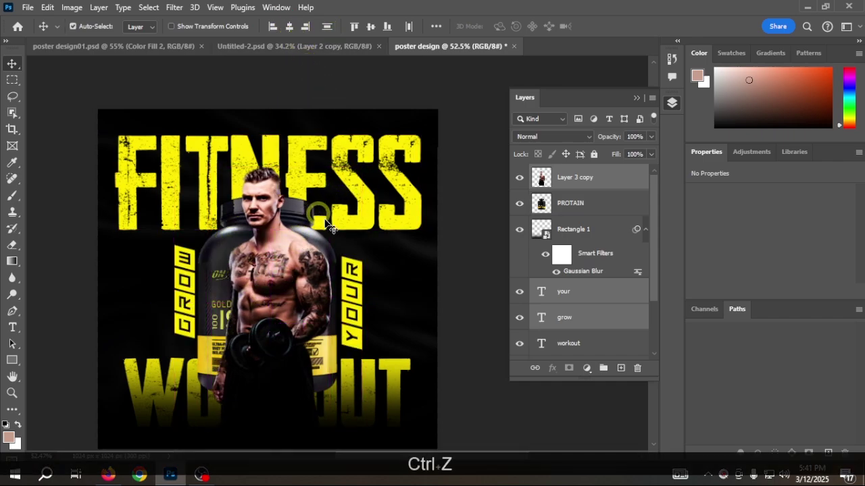
Step: Align the PROTAIN jar and the man on Layer 3 copy by their horizontal centres
{"action": "left_click", "coordinate": [602, 208]}
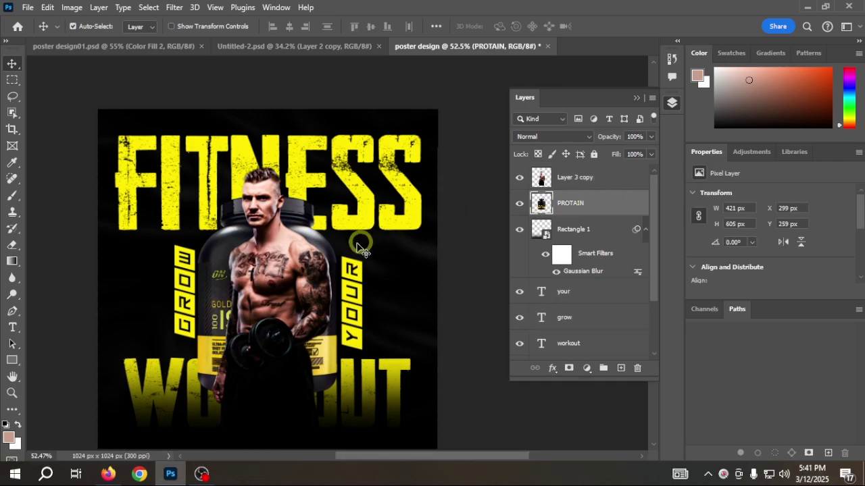
{"action": "left_click", "coordinate": [574, 186], "text": "shift"}
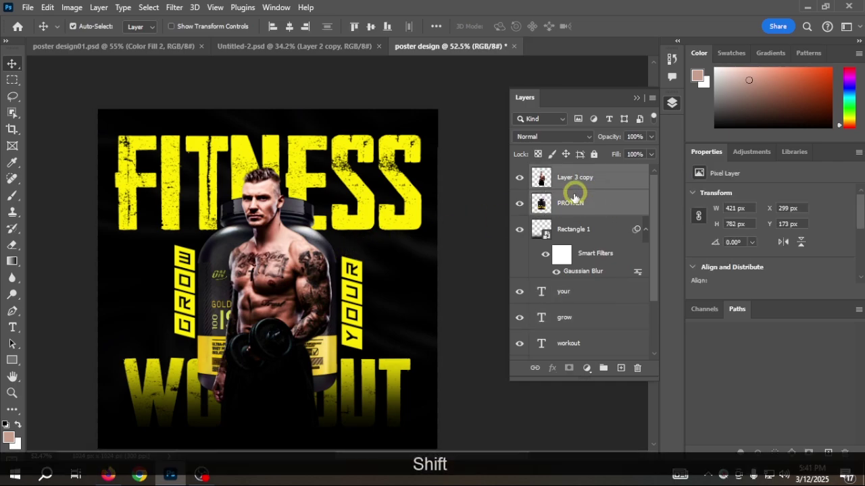
{"action": "left_click", "coordinate": [290, 27]}
{"action": "scroll", "coordinate": [414, 229], "scroll_direction": "down", "scroll_amount": 1, "text": "alt"}
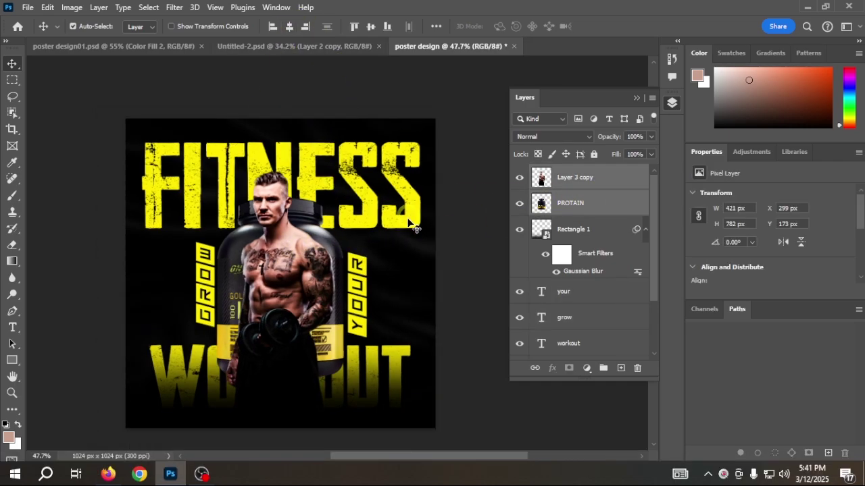
{"action": "scroll", "coordinate": [406, 231], "scroll_direction": "down", "scroll_amount": 1, "text": "alt"}
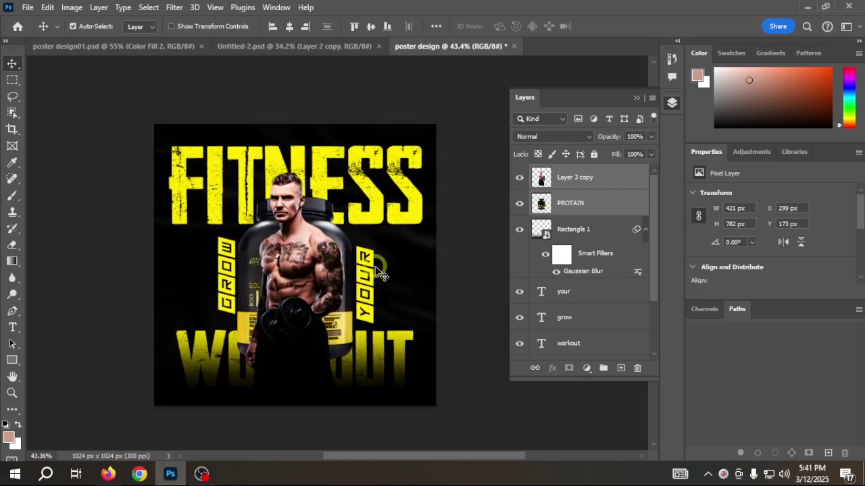
Step: Fine-tune the horizontal positions of the YOUR and GROW texts so they sit evenly beside the jar
{"action": "left_click", "coordinate": [376, 269]}
{"action": "key", "text": "Left"}
{"action": "key", "text": "Left"}
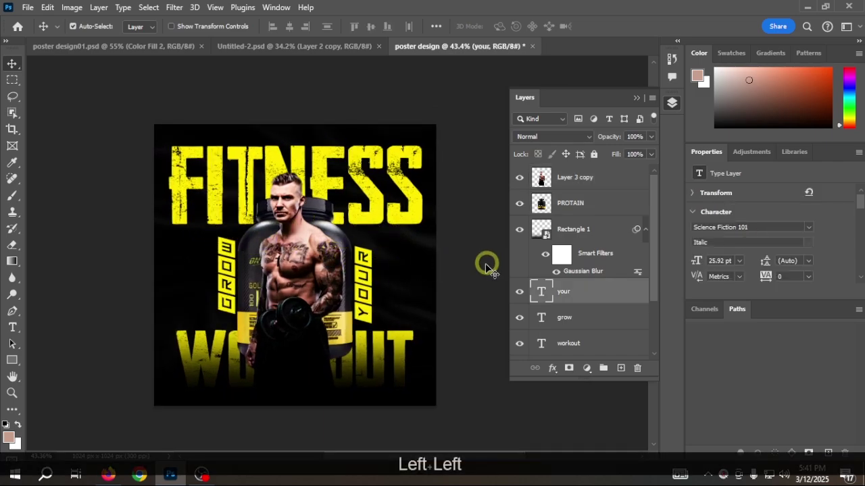
{"action": "left_click", "coordinate": [227, 268]}
{"action": "key", "text": "Left"}
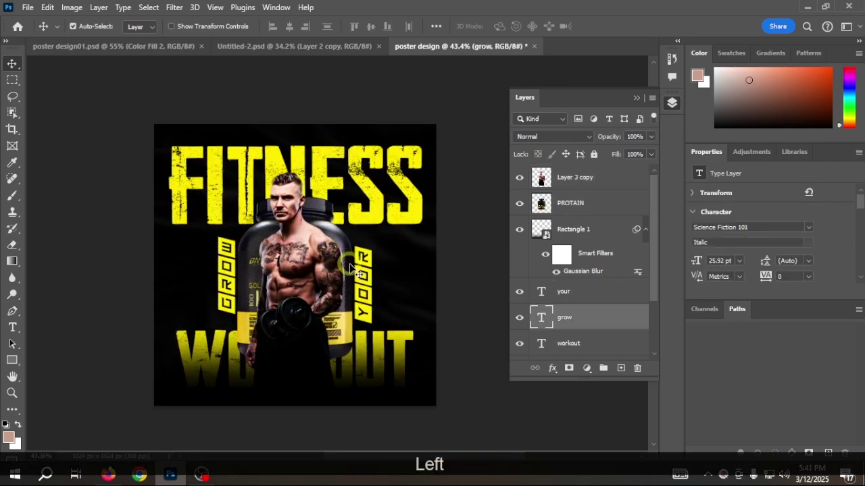
{"action": "key", "text": "Left"}
{"action": "left_click", "coordinate": [365, 282]}
{"action": "key", "text": "Right"}
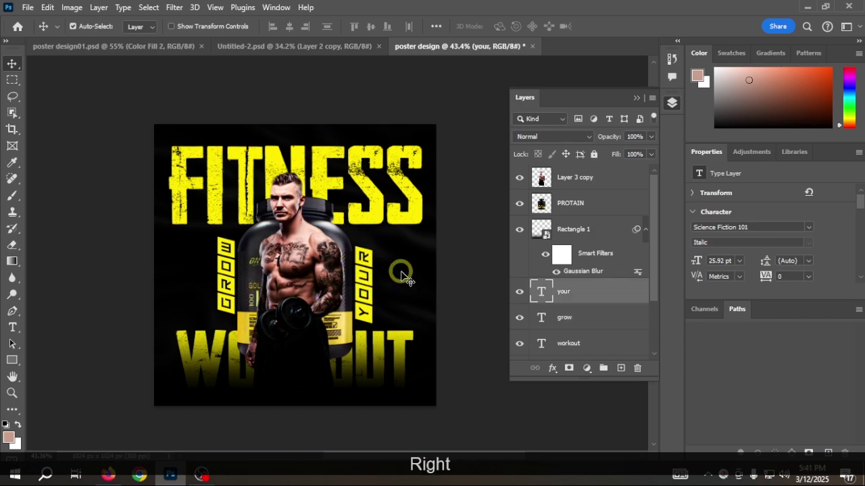
Step: Examine the poster's overall composition and compare it with the poster design01 and Untitled-2 reference posters
{"action": "scroll", "coordinate": [400, 290], "scroll_direction": "up", "scroll_amount": 4}
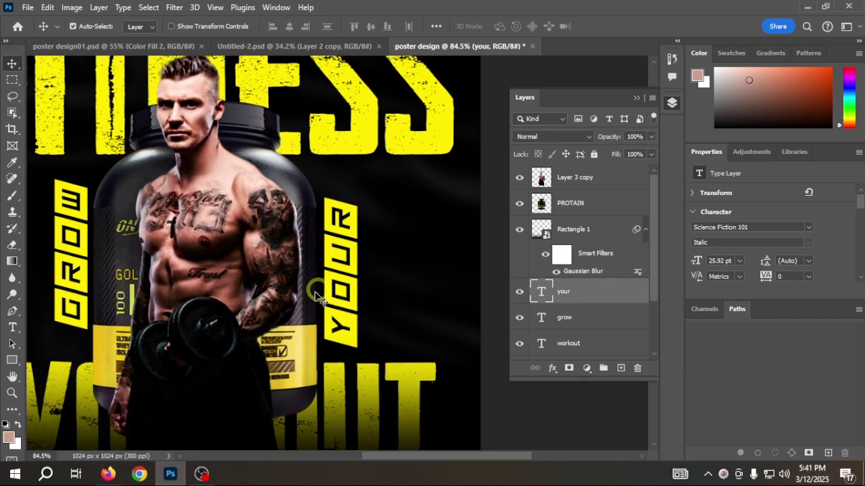
{"action": "scroll", "coordinate": [317, 295], "scroll_direction": "down", "scroll_amount": 4}
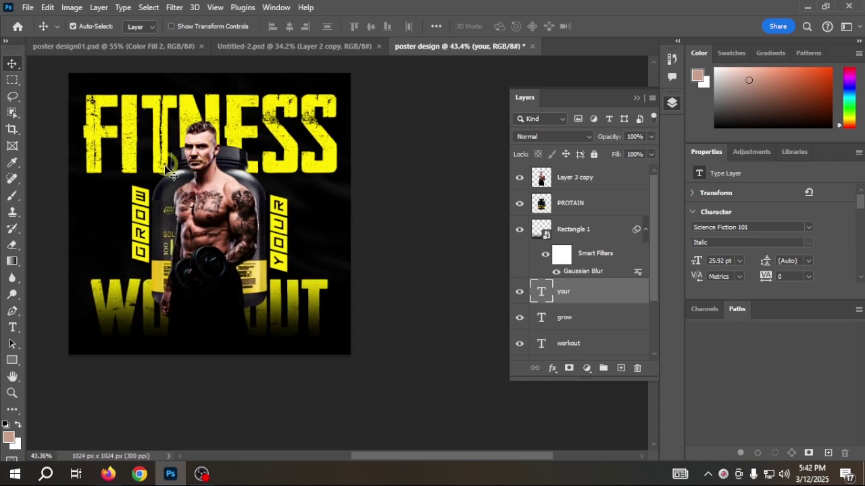
{"action": "scroll", "coordinate": [243, 174], "scroll_direction": "down", "scroll_amount": 4}
{"action": "scroll", "coordinate": [244, 174], "scroll_direction": "up", "scroll_amount": 3}
{"action": "scroll", "coordinate": [242, 177], "scroll_direction": "down", "scroll_amount": 4}
{"action": "scroll", "coordinate": [287, 202], "scroll_direction": "up", "scroll_amount": 3}
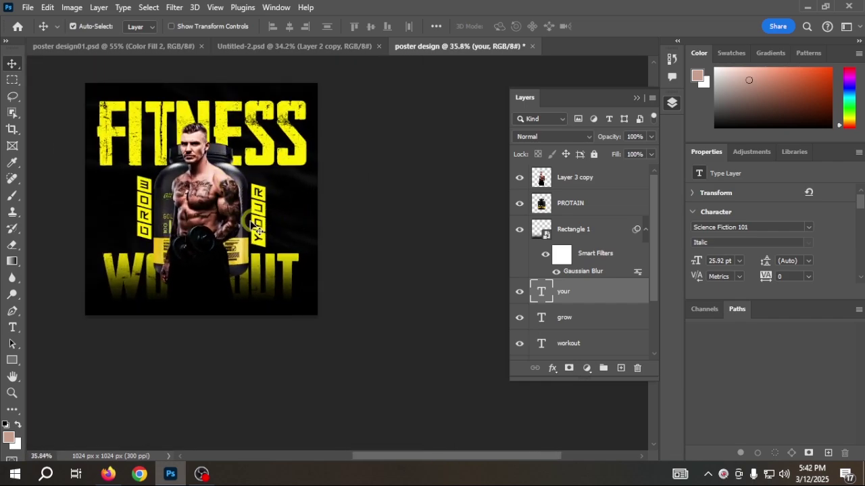
{"action": "key", "text": "space"}
{"action": "left_click_drag", "start_coordinate": [184, 228], "coordinate": [264, 265]}
{"action": "scroll", "coordinate": [300, 242], "scroll_direction": "up", "scroll_amount": 5}
{"action": "scroll", "coordinate": [284, 231], "scroll_direction": "down", "scroll_amount": 2}
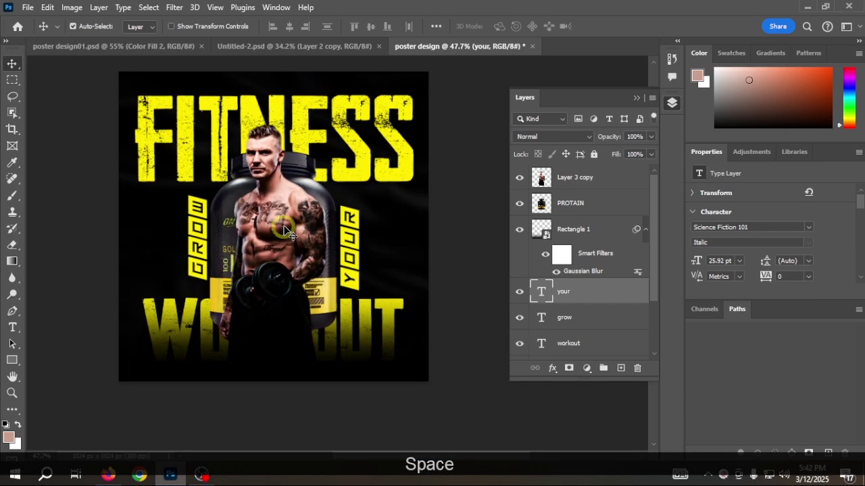
{"action": "left_click", "coordinate": [169, 48]}
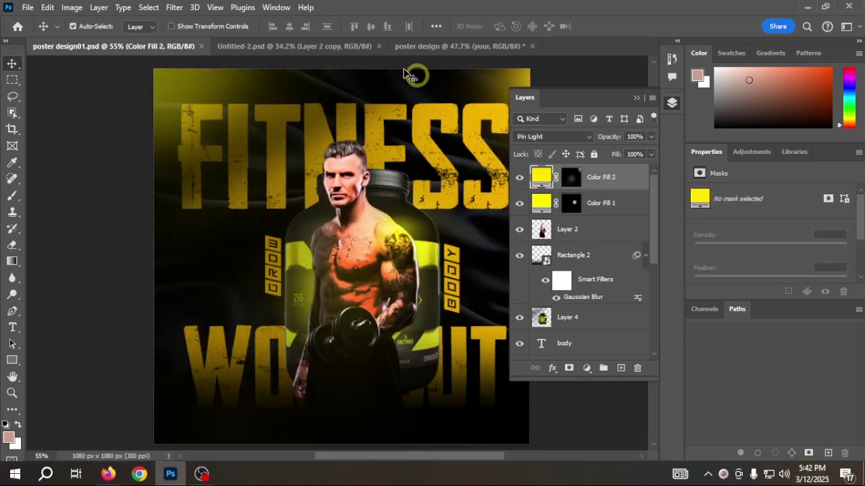
{"action": "left_click", "coordinate": [312, 48]}
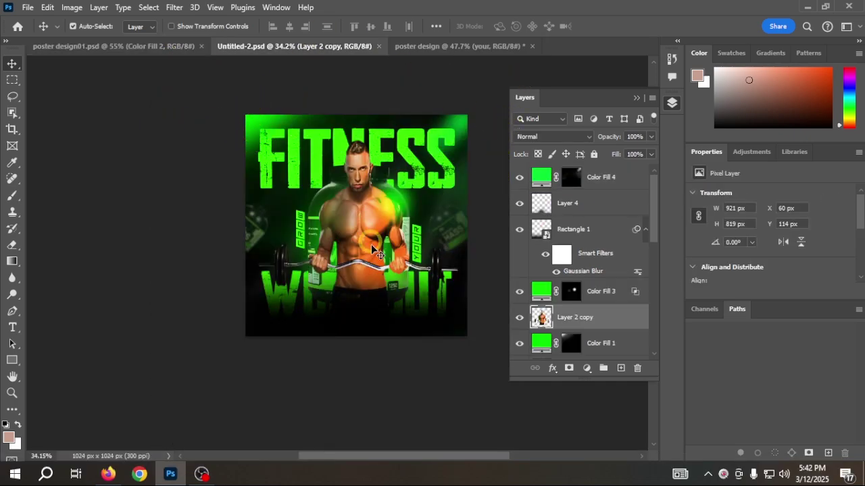
{"action": "left_click", "coordinate": [188, 42]}
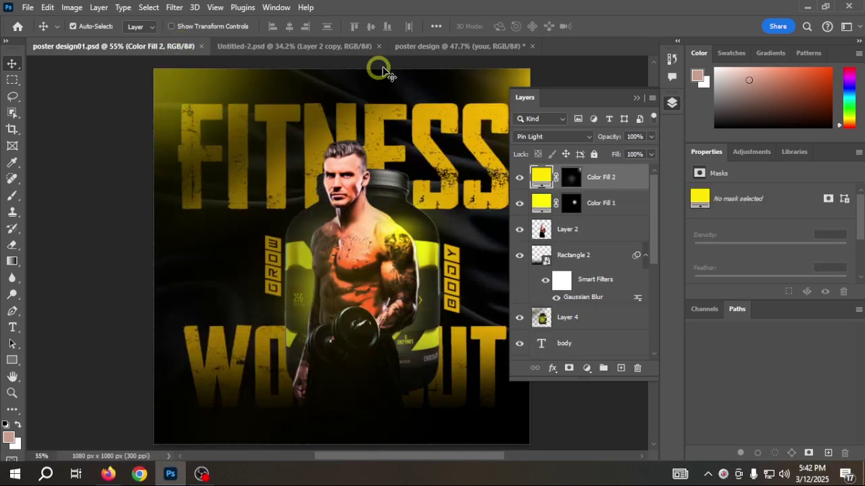
{"action": "left_click", "coordinate": [419, 56]}
Step: Add a Solid Color fill layer in bright yellow #fffc00 above the man on Layer 3 copy
{"action": "left_click", "coordinate": [599, 202]}
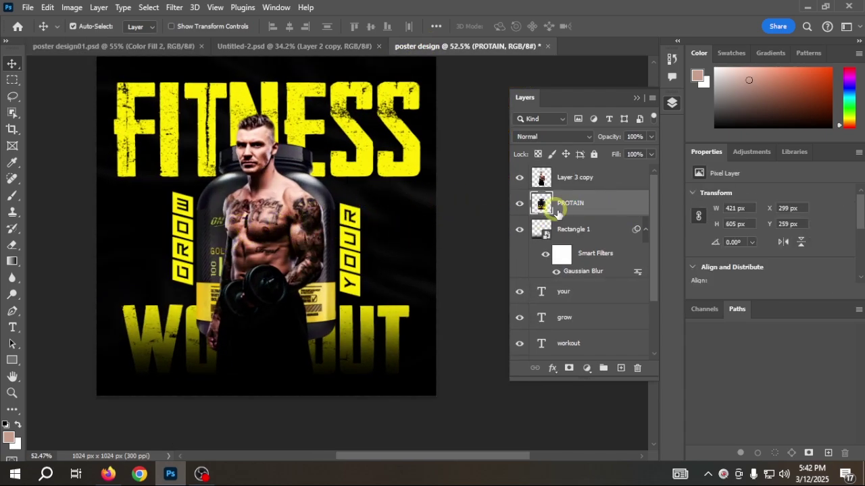
{"action": "left_click", "coordinate": [619, 187]}
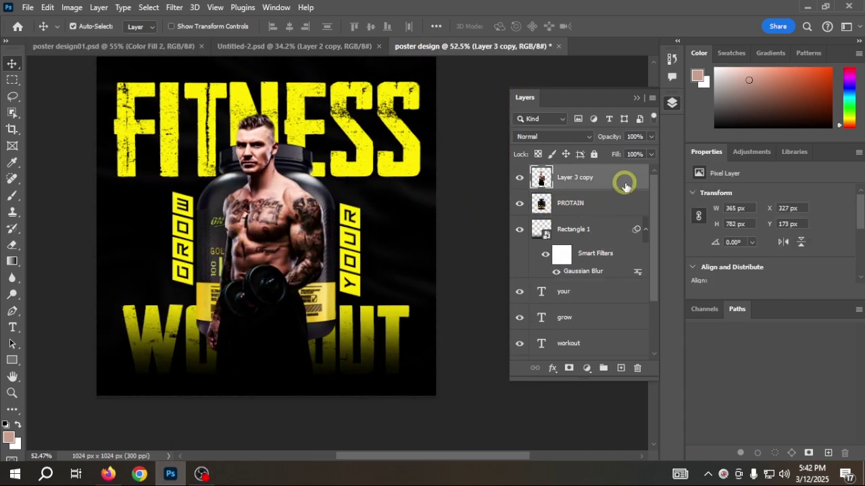
{"action": "left_click", "coordinate": [619, 369]}
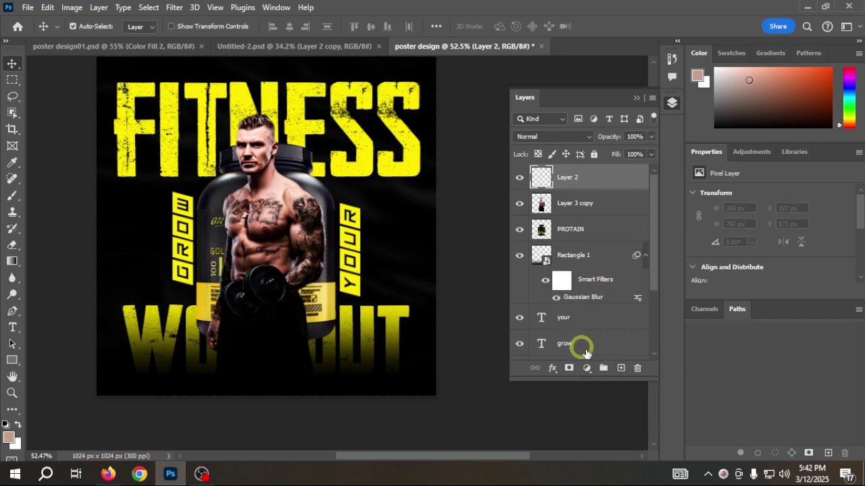
{"action": "left_click", "coordinate": [591, 371]}
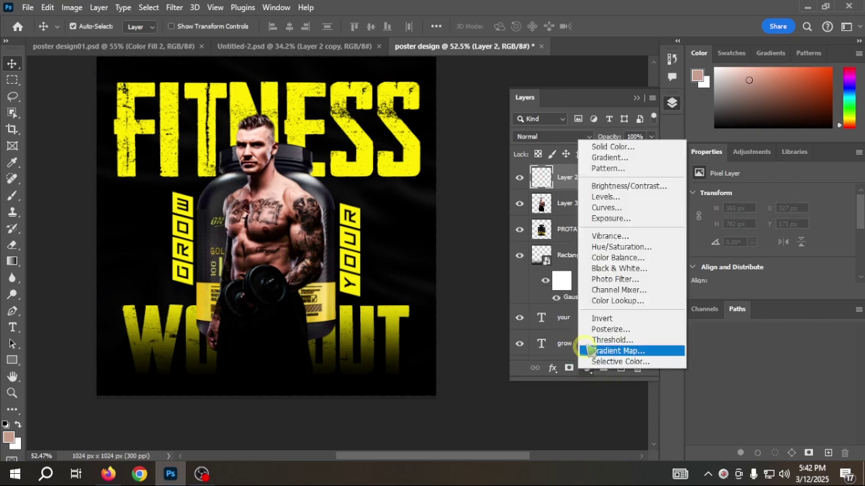
{"action": "left_click", "coordinate": [616, 147]}
{"action": "left_click_drag", "start_coordinate": [334, 152], "coordinate": [416, 186]}
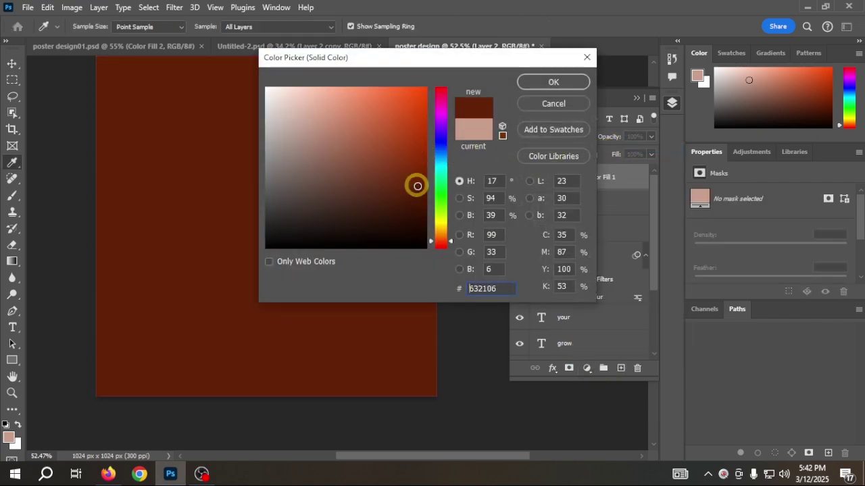
{"action": "left_click", "coordinate": [437, 224]}
{"action": "left_click_drag", "start_coordinate": [417, 219], "coordinate": [470, 49]}
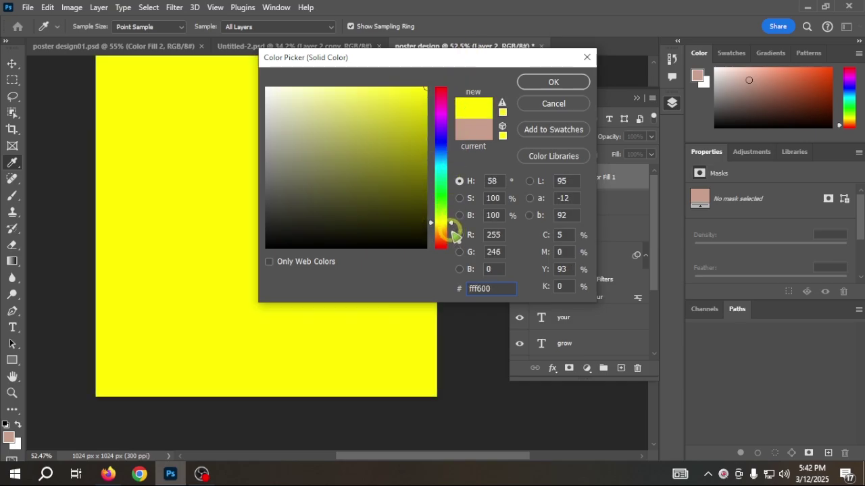
{"action": "left_click_drag", "start_coordinate": [454, 223], "coordinate": [456, 224]}
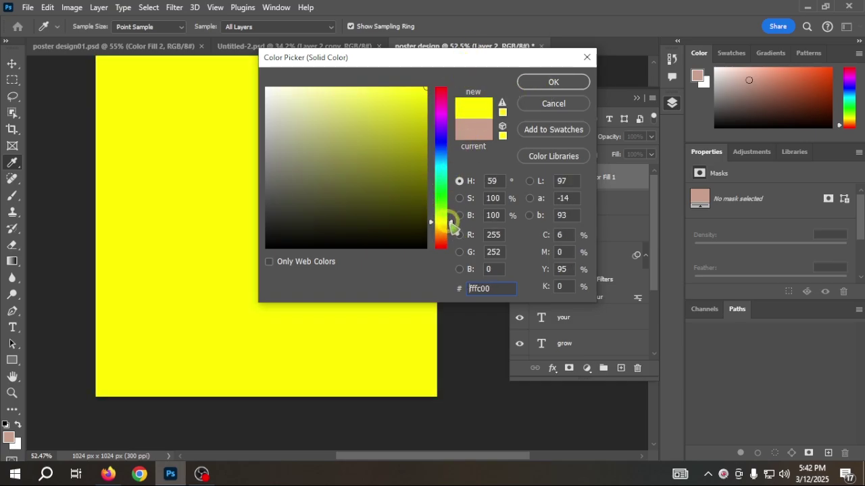
{"action": "left_click", "coordinate": [552, 83]}
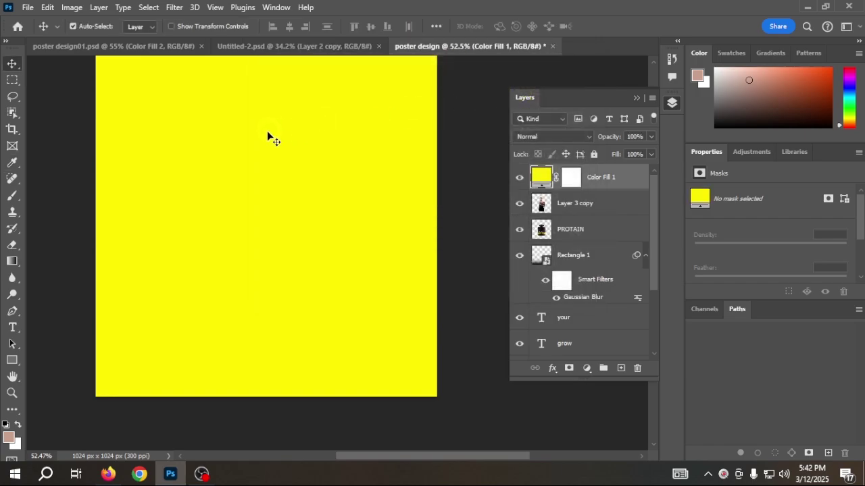
Step: Invert the Color Fill 1 layer mask to black to hide the yellow fill
{"action": "scroll", "coordinate": [278, 200], "scroll_direction": "up", "scroll_amount": 2}
{"action": "scroll", "coordinate": [311, 203], "scroll_direction": "down", "scroll_amount": 3}
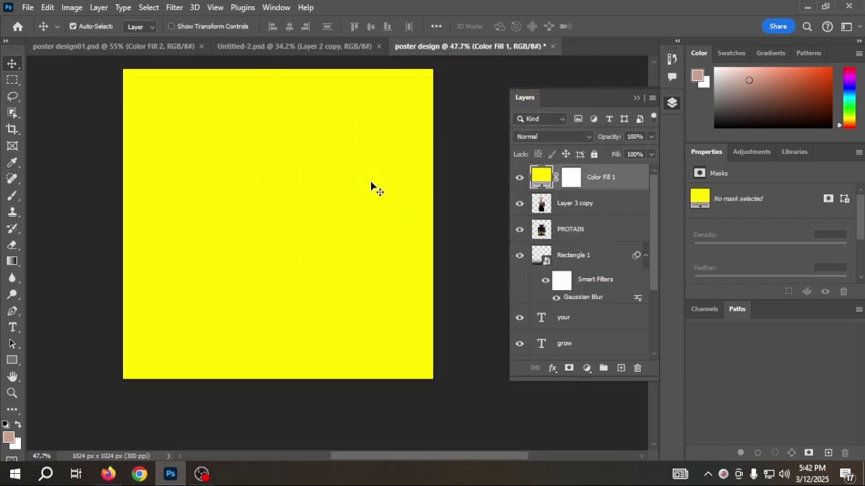
{"action": "left_click_drag", "start_coordinate": [365, 180], "coordinate": [364, 229]}
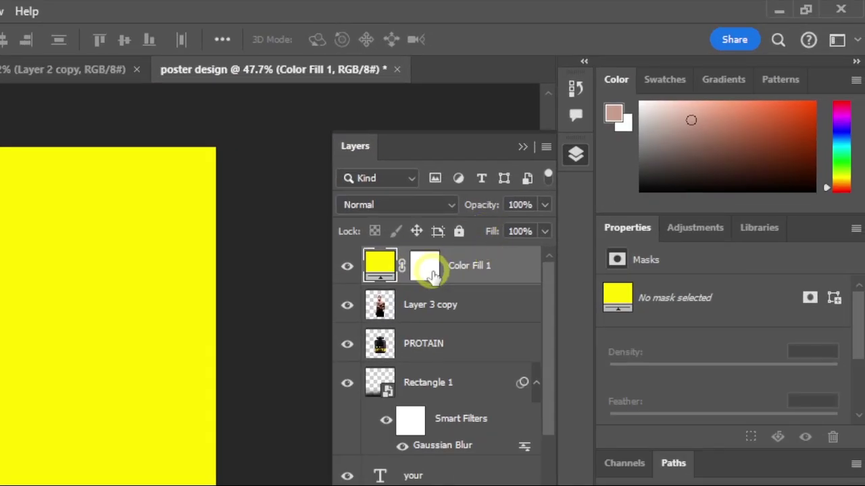
{"action": "left_click", "coordinate": [425, 266]}
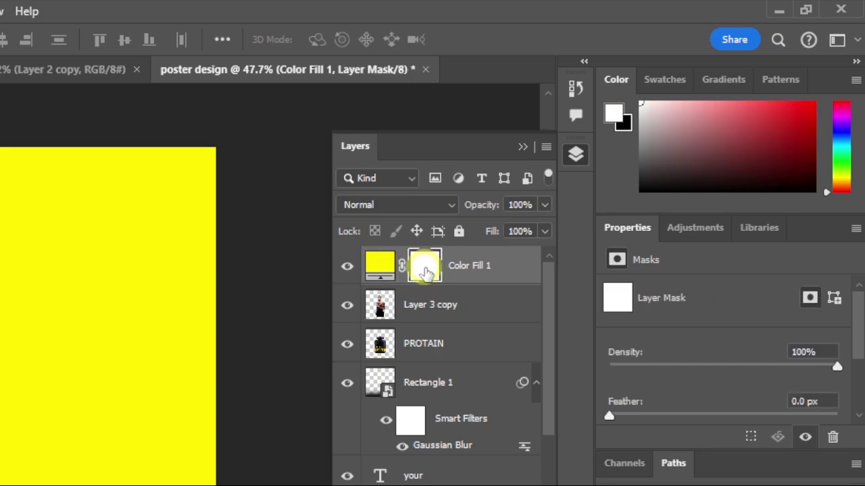
{"action": "key", "text": "ctrl+i"}
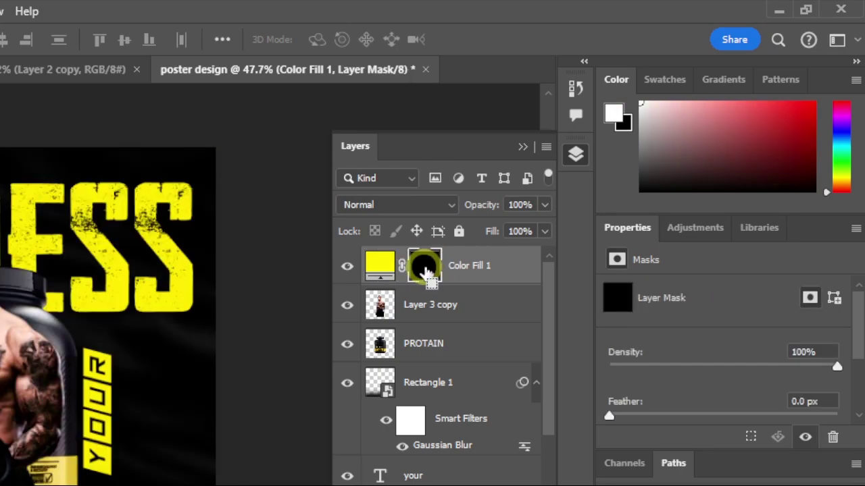
{"action": "scroll", "coordinate": [409, 253], "scroll_direction": "up", "scroll_amount": 3}
{"action": "scroll", "coordinate": [443, 256], "scroll_direction": "down", "scroll_amount": 2}
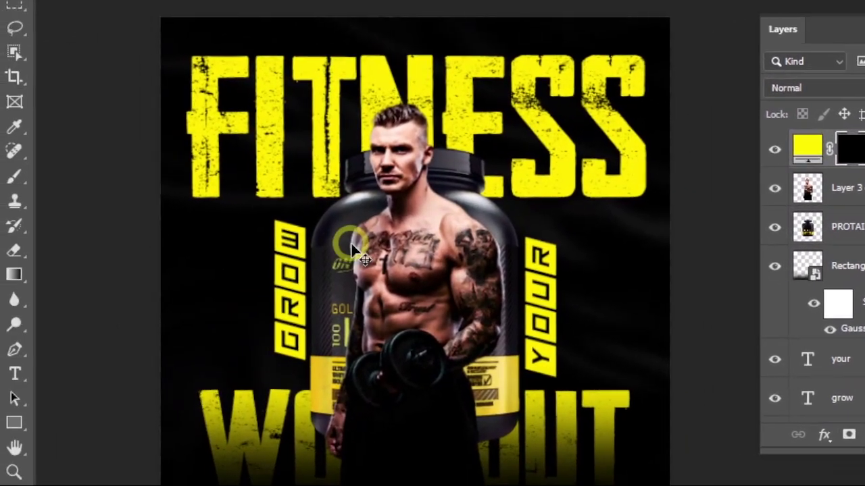
Step: Set up a soft Brush about 200 px in size with 70% flow for painting on the Color Fill 1 mask
{"action": "key", "text": "Caps_Lock"}
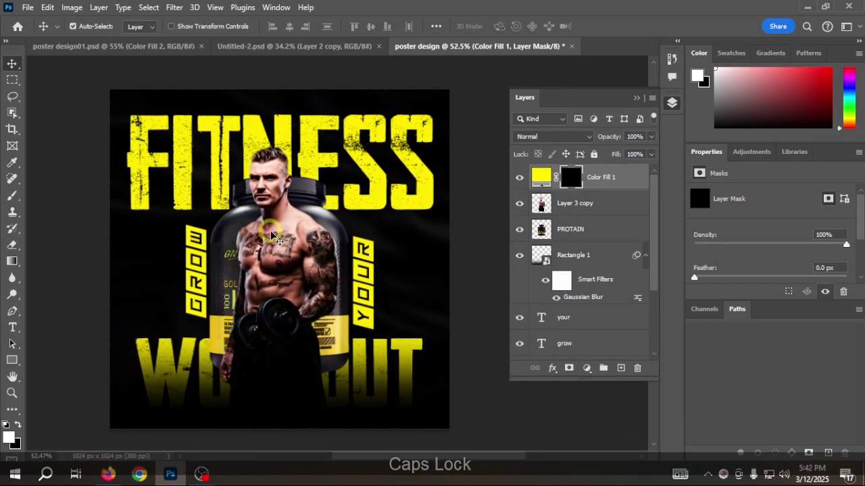
{"action": "key", "text": "b"}
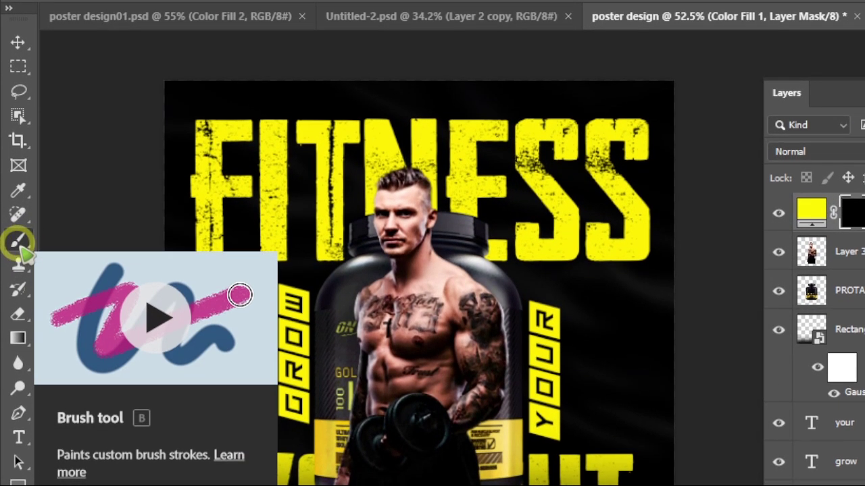
{"action": "right_click", "coordinate": [12, 197]}
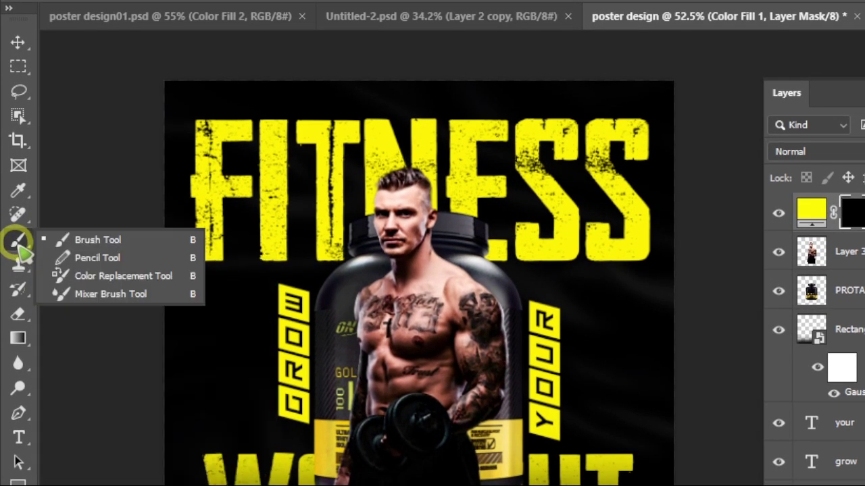
{"action": "left_click", "coordinate": [107, 241]}
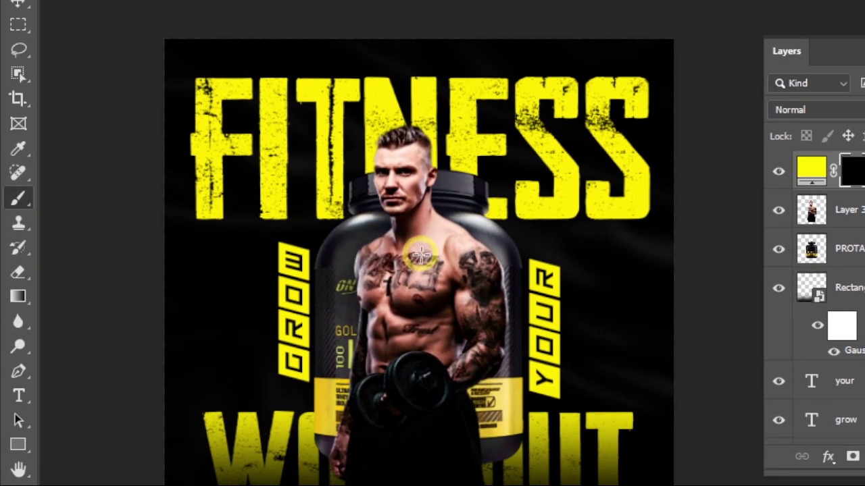
{"action": "right_click", "coordinate": [421, 255]}
{"action": "mouse_move", "coordinate": [518, 297]}
{"action": "left_mouse_down"}
{"action": "mouse_move", "coordinate": [548, 296]}
{"action": "mouse_move", "coordinate": [571, 208]}
{"action": "left_mouse_up"}
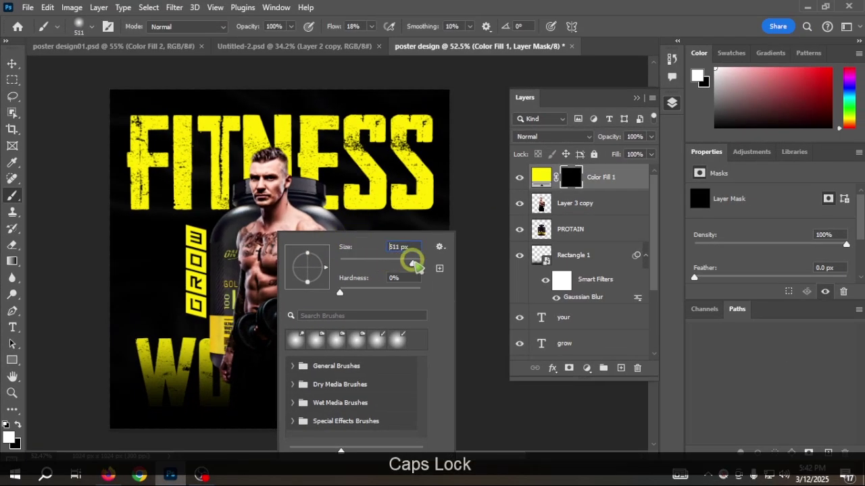
{"action": "left_click_drag", "start_coordinate": [414, 264], "coordinate": [410, 263]}
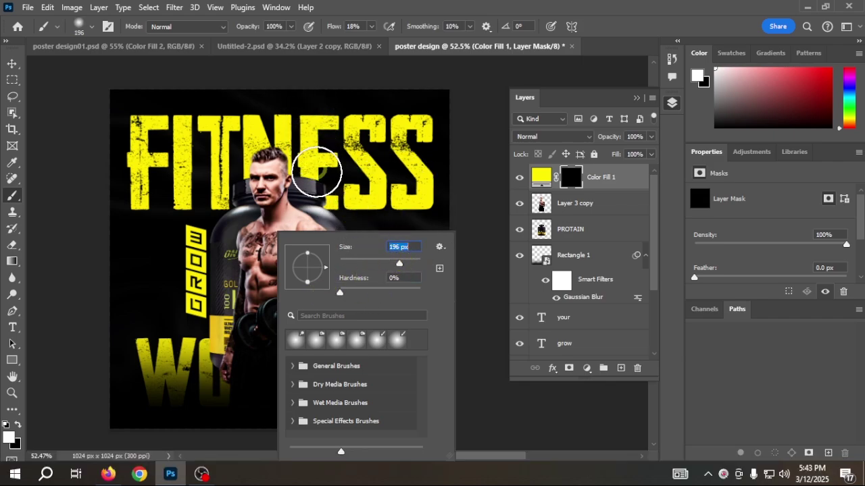
{"action": "left_click", "coordinate": [371, 28]}
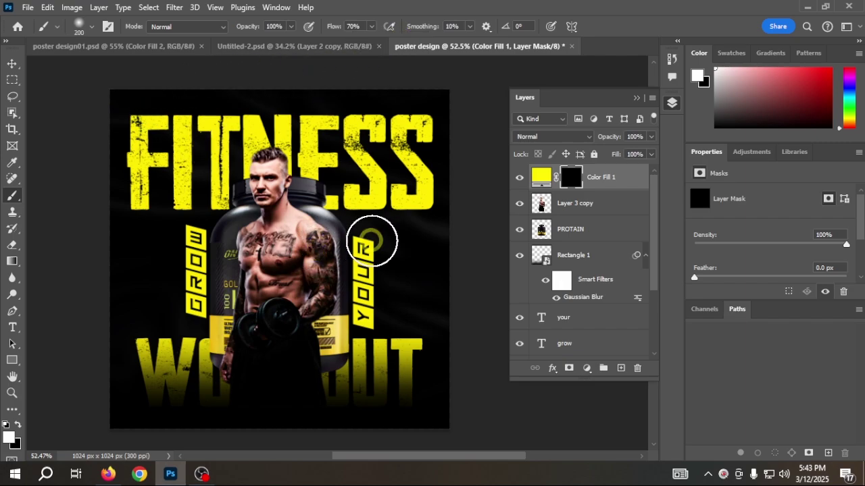
Step: Enlarge the brush to 800 px and paint a soft white spot on the Color Fill 1 mask over the man's torso
{"action": "key", "text": "bracketright"}
{"action": "key", "text": "bracketright"}
{"action": "key", "text": "bracketright"}
{"action": "key", "text": "bracketright"}
{"action": "key", "text": "bracketright"}
{"action": "key", "text": "bracketright"}
{"action": "key", "text": "bracketright"}
{"action": "key", "text": "bracketright"}
{"action": "key", "text": "bracketright"}
{"action": "key", "text": "bracketright"}
{"action": "key", "text": "bracketleft"}
{"action": "key", "text": "bracketleft"}
{"action": "key", "text": "bracketleft"}
{"action": "key", "text": "bracketleft"}
{"action": "key", "text": "bracketleft"}
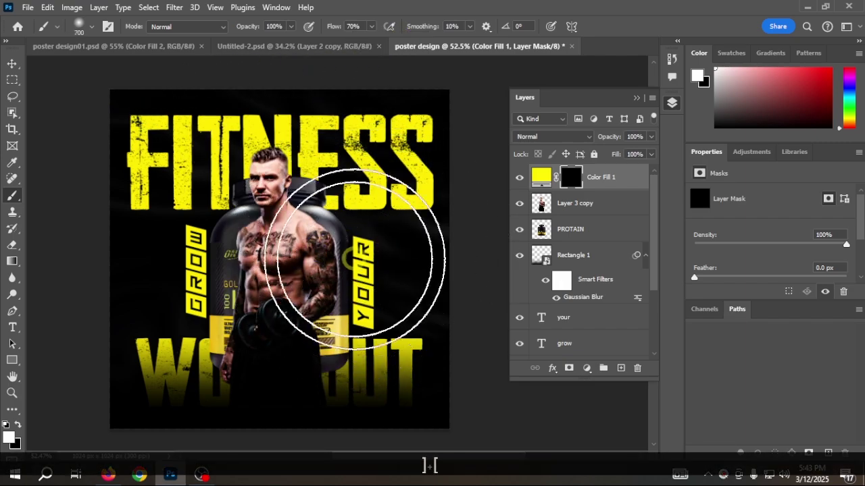
{"action": "key", "text": "bracketright"}
{"action": "key", "text": "bracketright"}
{"action": "key", "text": "bracketright"}
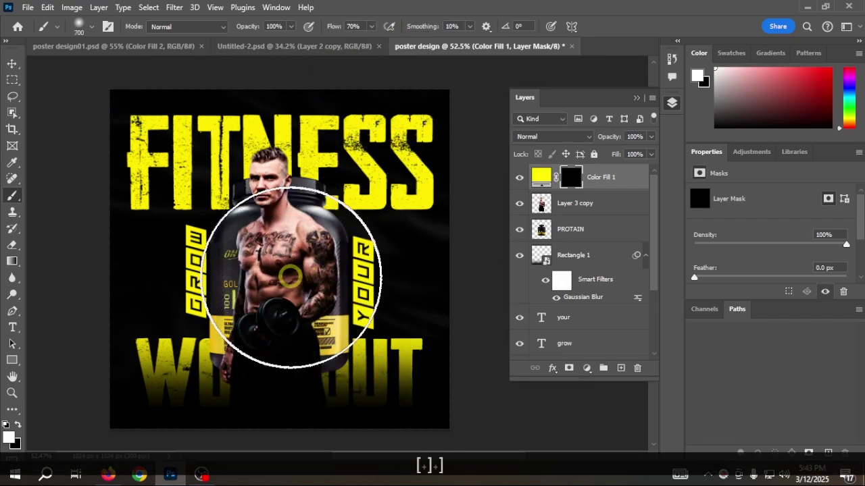
{"action": "left_click", "coordinate": [277, 292]}
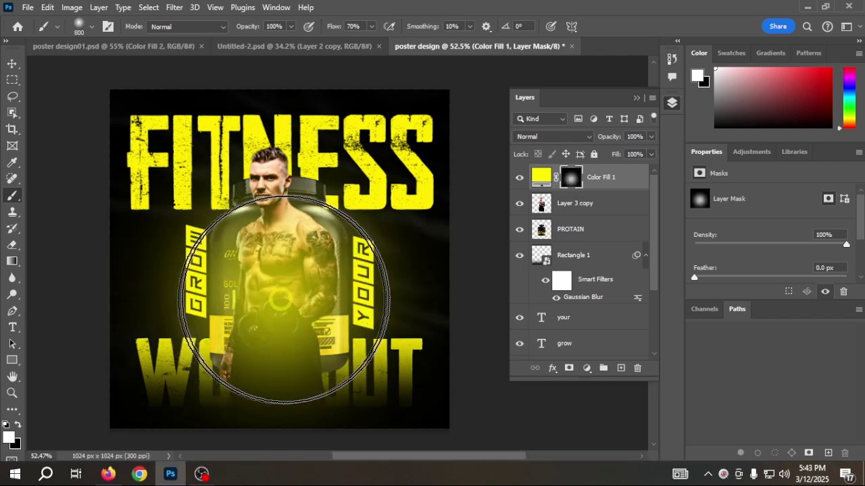
Step: Place the Color Fill 1 glow between Layer 3 copy and PROTAIN, and shift it slightly right and up behind the man
{"action": "left_click_drag", "start_coordinate": [619, 184], "coordinate": [616, 217]}
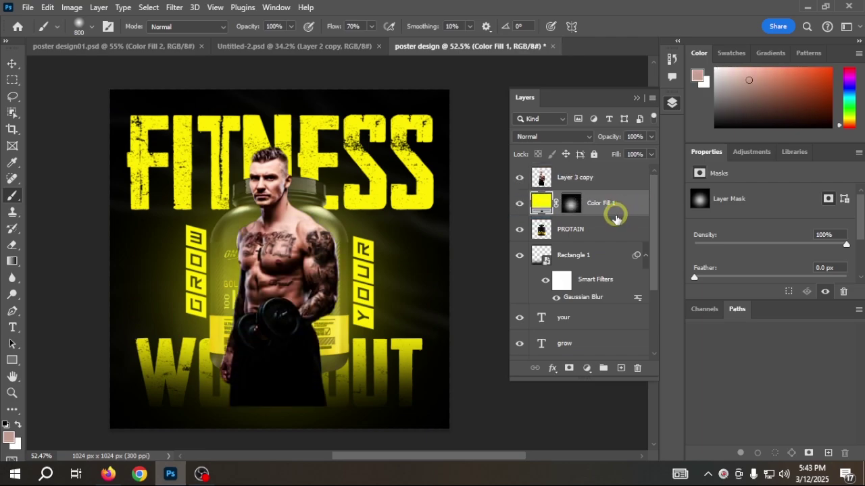
{"action": "left_click", "coordinate": [14, 66]}
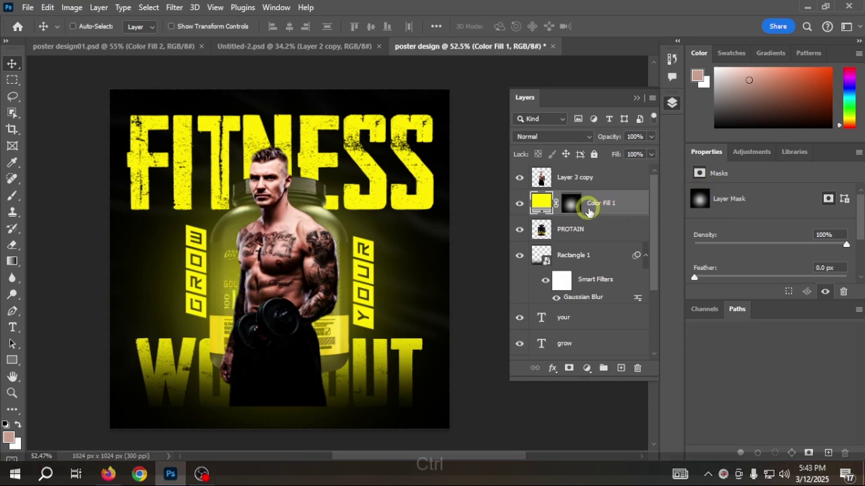
{"action": "key", "text": "ctrl+t"}
{"action": "key", "text": "Right"}
{"action": "key", "text": "Right"}
{"action": "key", "text": "Right"}
{"action": "key", "text": "Right"}
{"action": "key", "text": "Right"}
{"action": "key", "text": "Right"}
{"action": "key", "text": "Right"}
{"action": "key", "text": "Right"}
{"action": "key", "text": "Right"}
{"action": "key", "text": "Right"}
{"action": "key", "text": "Right"}
{"action": "key", "text": "Right"}
{"action": "key", "text": "Right"}
{"action": "key", "text": "Right"}
{"action": "key", "text": "Right"}
{"action": "key", "text": "Right"}
{"action": "key", "text": "Right"}
{"action": "key", "text": "Right"}
{"action": "key", "text": "Right"}
{"action": "key", "text": "Right"}
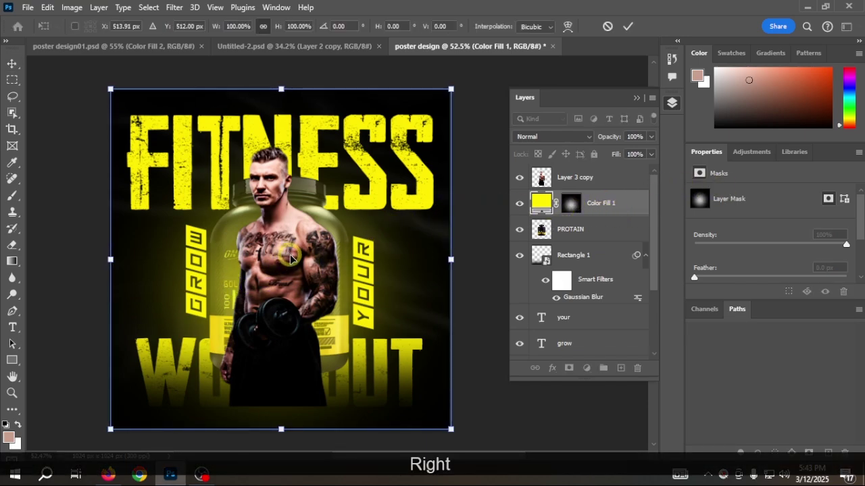
{"action": "key", "text": "Left"}
{"action": "key", "text": "Left"}
{"action": "key", "text": "Left"}
{"action": "key", "text": "Left"}
{"action": "key", "text": "Left"}
{"action": "key", "text": "Left"}
{"action": "key", "text": "Left"}
{"action": "key", "text": "Left"}
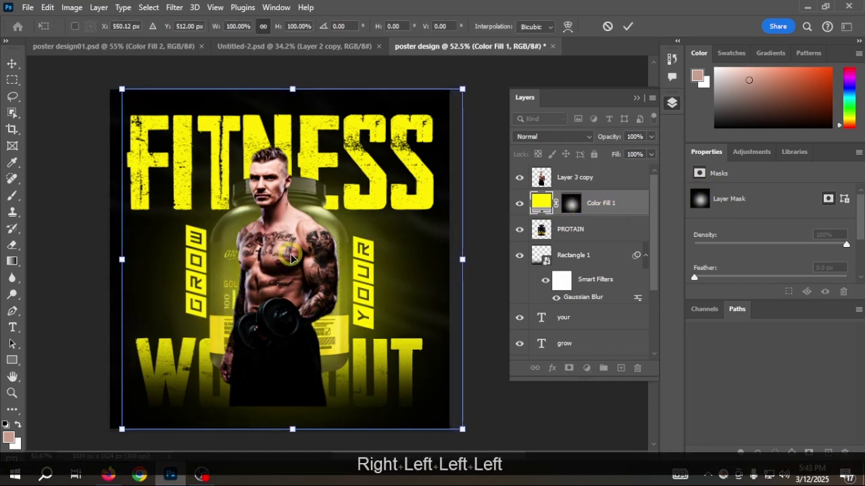
{"action": "key", "text": "Up"}
{"action": "key", "text": "Up"}
{"action": "key", "text": "Up"}
{"action": "key", "text": "Up"}
{"action": "key", "text": "Up"}
{"action": "key", "text": "Up"}
{"action": "key", "text": "Up"}
{"action": "key", "text": "Up"}
{"action": "key", "text": "Up"}
{"action": "key", "text": "Up"}
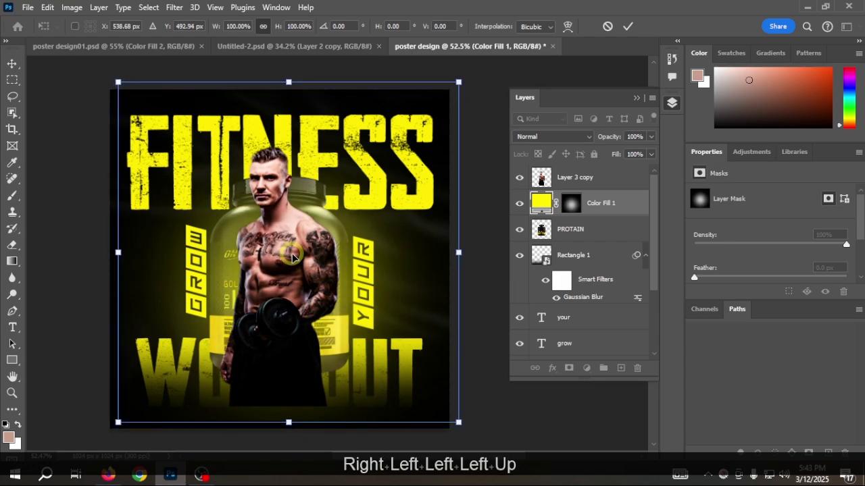
{"action": "left_click", "coordinate": [632, 28]}
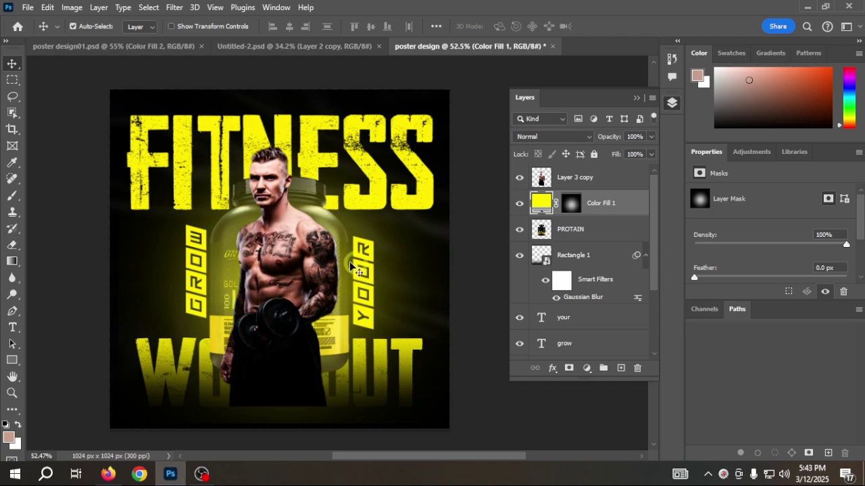
Step: Set the Color Fill 1 layer's blend mode to Screen and its fill opacity to 76%
{"action": "double_click", "coordinate": [640, 209]}
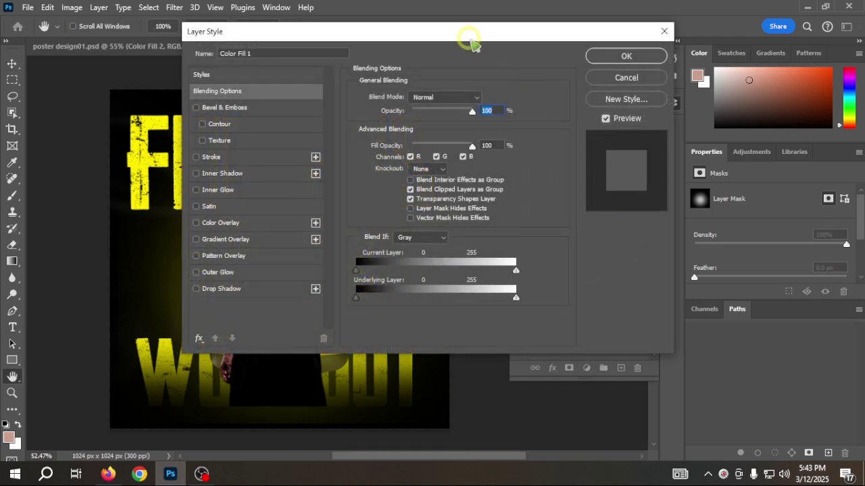
{"action": "left_click_drag", "start_coordinate": [471, 43], "coordinate": [735, 55]}
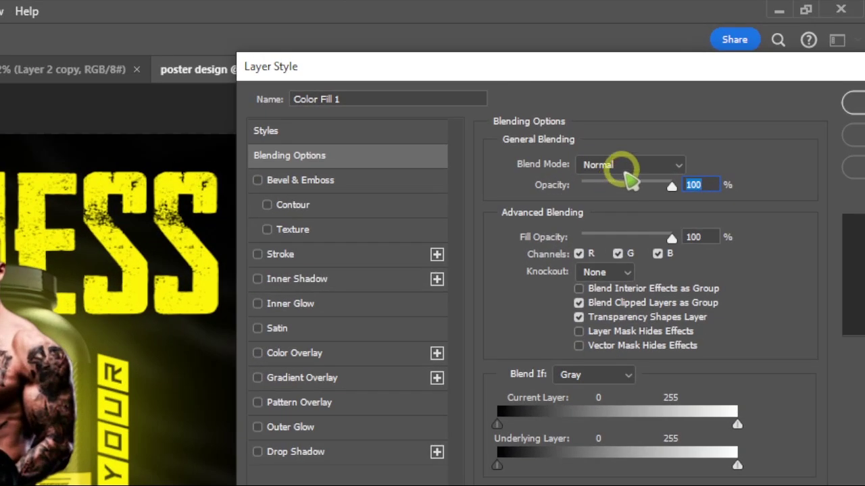
{"action": "left_click", "coordinate": [625, 167]}
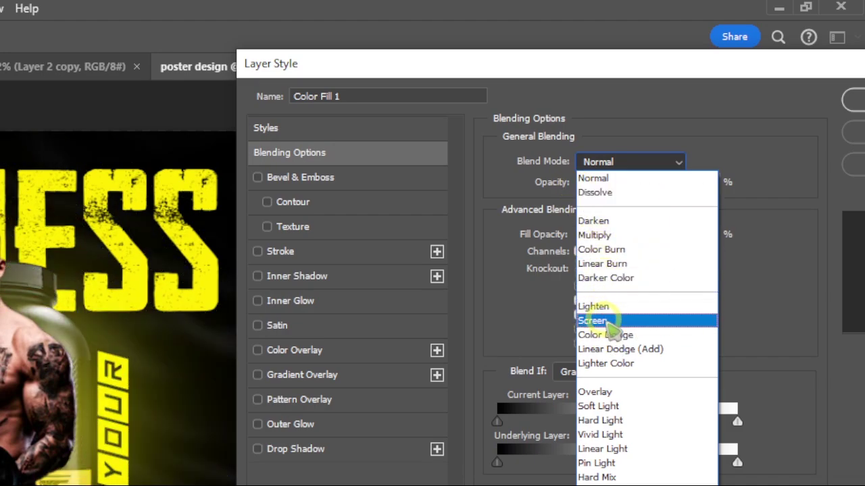
{"action": "left_click", "coordinate": [593, 320]}
{"action": "left_click_drag", "start_coordinate": [666, 233], "coordinate": [652, 244]}
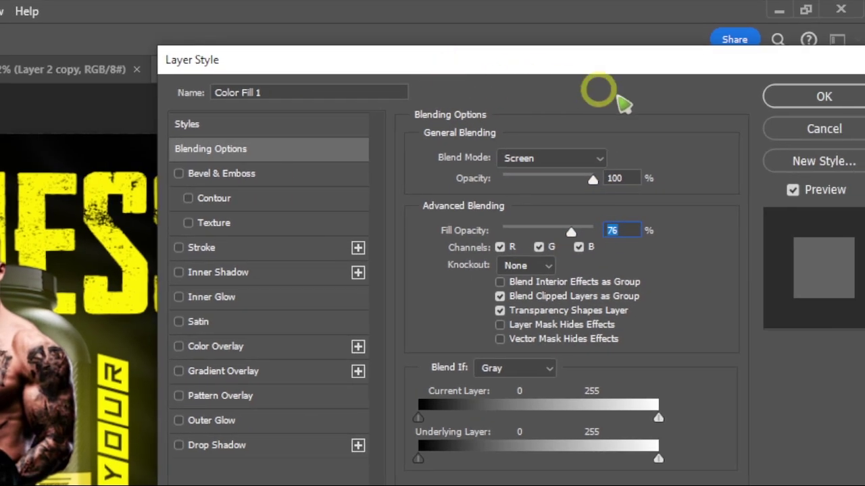
{"action": "left_click", "coordinate": [777, 98]}
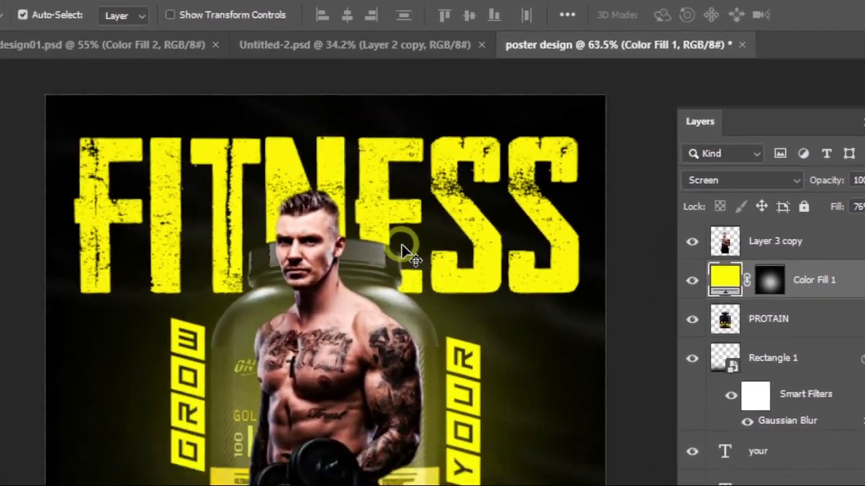
{"action": "scroll", "coordinate": [401, 245], "scroll_direction": "down", "scroll_amount": 5}
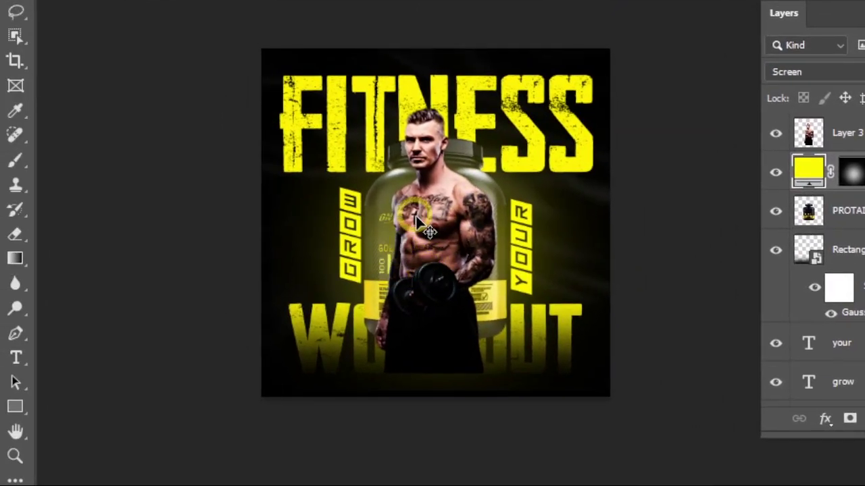
{"action": "scroll", "coordinate": [469, 216], "scroll_direction": "up", "scroll_amount": 5}
Step: Compare with the poster design01 reference and darken the man's neck and chest on Layer 3 copy with the Burn tool, Midtones at 100% exposure
{"action": "left_click", "coordinate": [214, 69]}
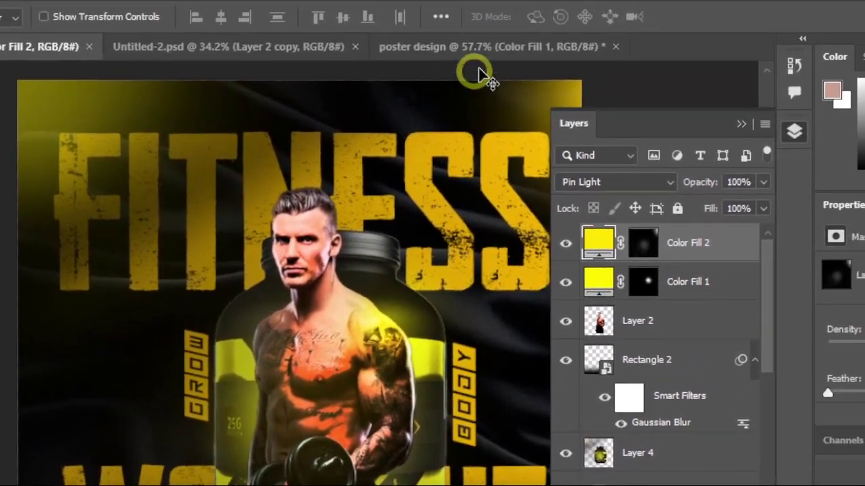
{"action": "left_click", "coordinate": [631, 69]}
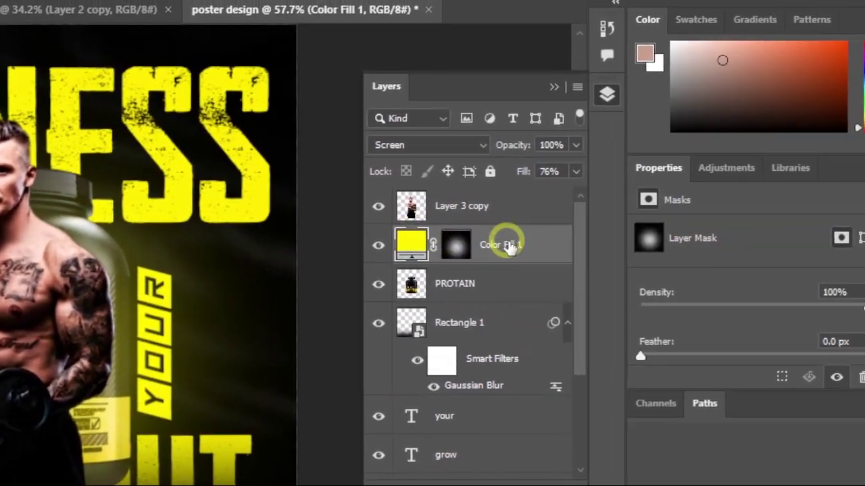
{"action": "left_click", "coordinate": [501, 234]}
{"action": "left_click", "coordinate": [494, 203]}
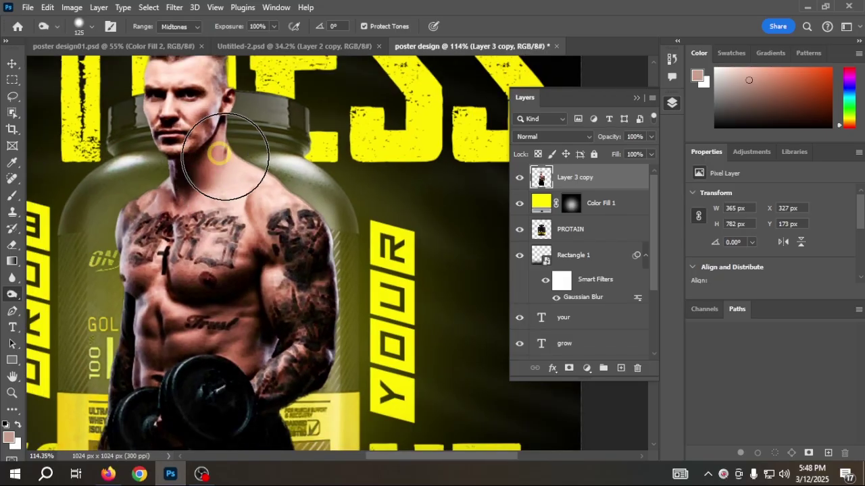
{"action": "left_click_drag", "start_coordinate": [218, 155], "coordinate": [237, 237]}
{"action": "left_click_drag", "start_coordinate": [234, 206], "coordinate": [211, 284]}
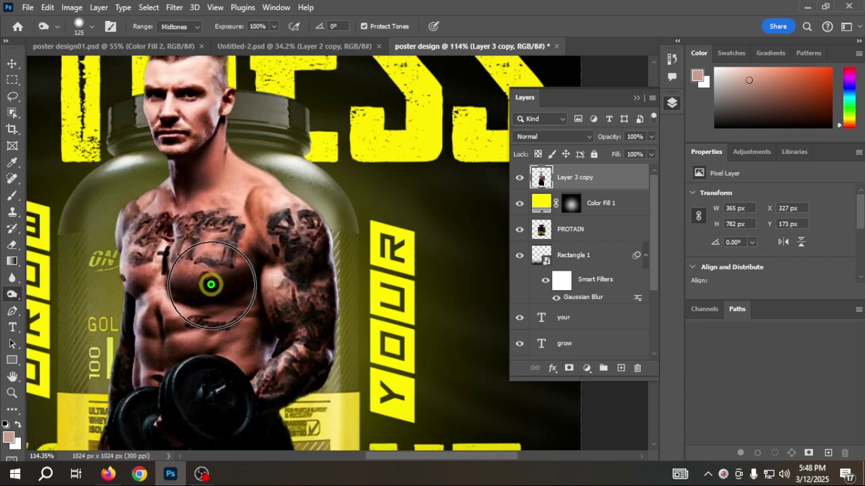
{"action": "scroll", "coordinate": [222, 196], "scroll_direction": "up", "scroll_amount": 2}
{"action": "scroll", "coordinate": [214, 190], "scroll_direction": "down", "scroll_amount": 3}
{"action": "scroll", "coordinate": [213, 190], "scroll_direction": "down", "scroll_amount": 2}
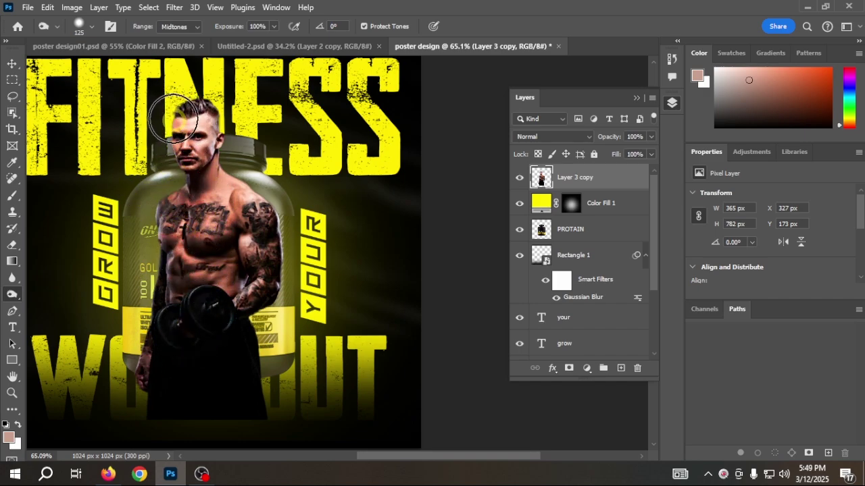
Step: Try to lighten the man's arm and trousers on Layer 3 copy with the Dodge tool, Shadows at 50% exposure
{"action": "right_click", "coordinate": [13, 294]}
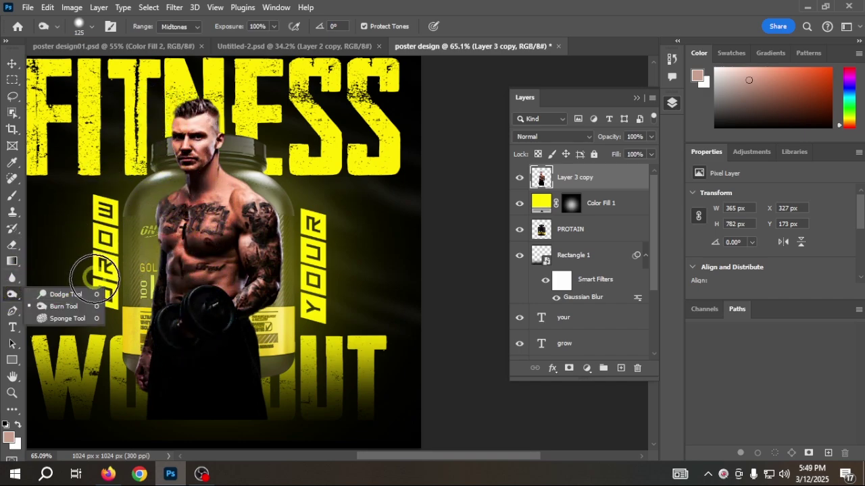
{"action": "left_click", "coordinate": [68, 295]}
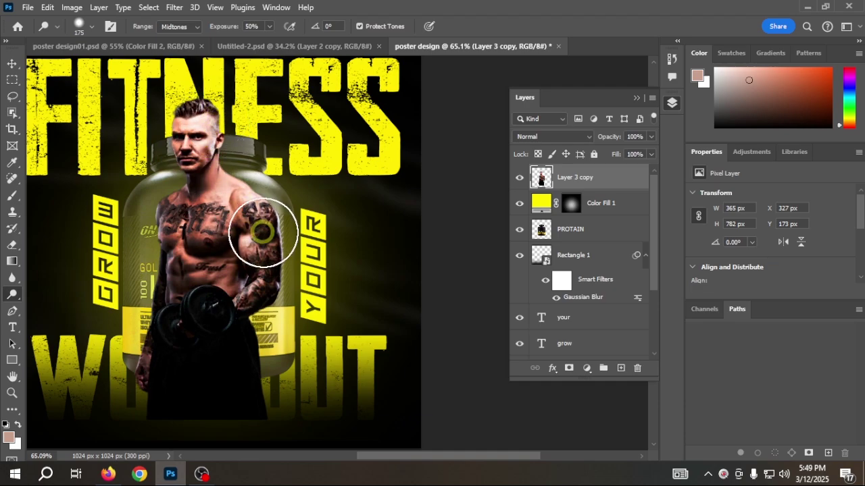
{"action": "key", "text": "ctrl+z"}
{"action": "left_click", "coordinate": [179, 26]}
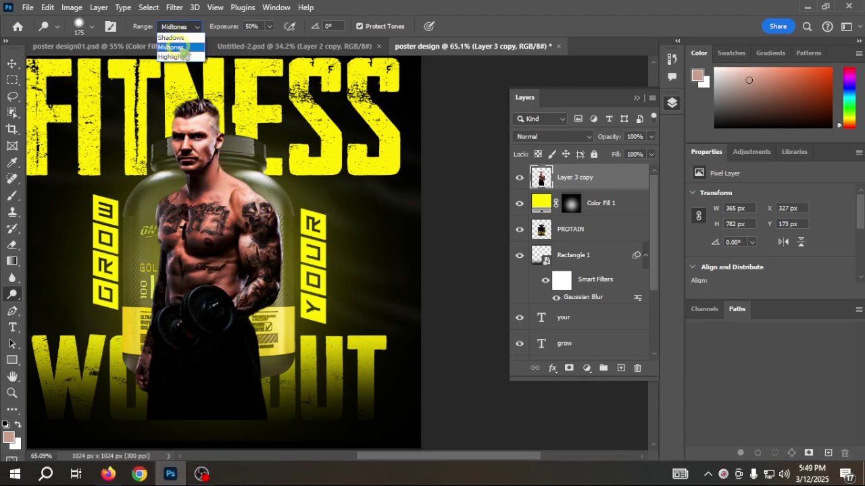
{"action": "left_click", "coordinate": [177, 38]}
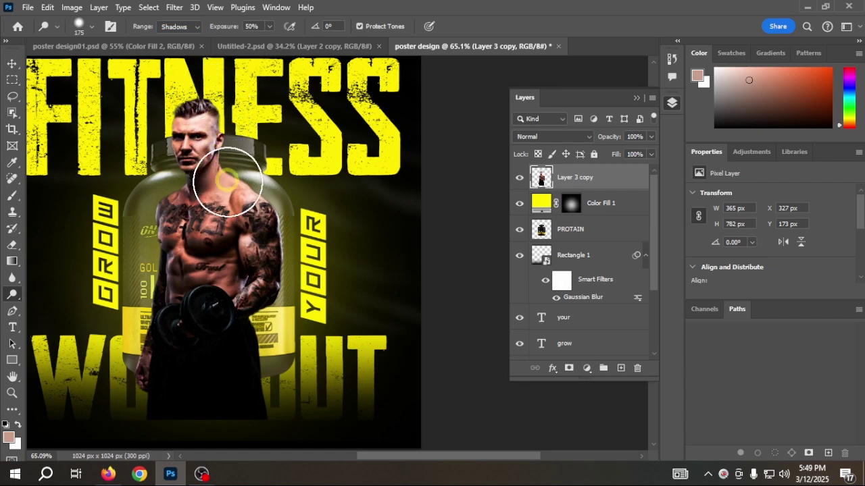
{"action": "mouse_move", "coordinate": [259, 266]}
{"action": "left_mouse_down"}
{"action": "mouse_move", "coordinate": [241, 304]}
{"action": "mouse_move", "coordinate": [255, 280]}
{"action": "left_mouse_up"}
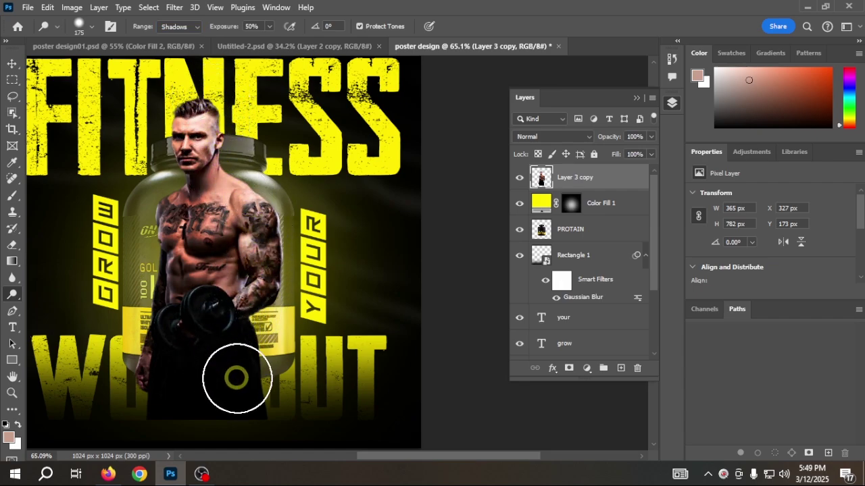
{"action": "left_click_drag", "start_coordinate": [231, 373], "coordinate": [250, 349]}
{"action": "key", "text": "ctrl+z"}
{"action": "key", "text": "ctrl+z"}
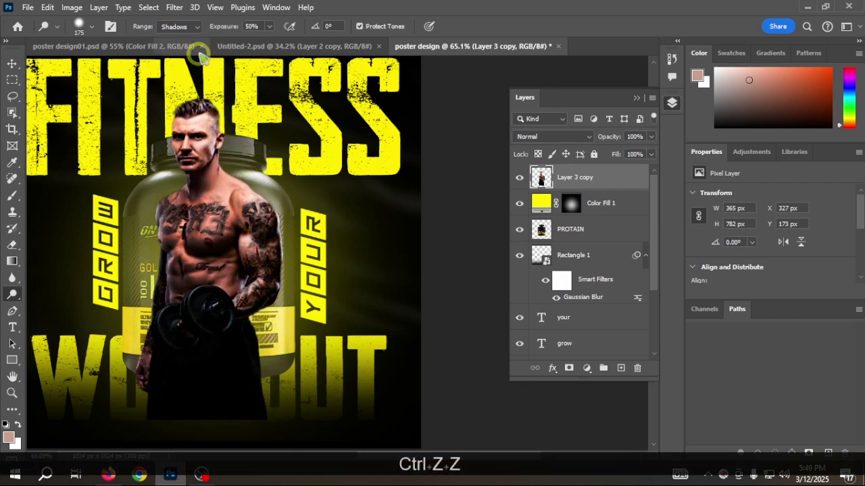
Step: Brighten the man's face, torso and arm on Layer 3 copy with the Dodge tool, Highlights at 50% exposure
{"action": "left_click", "coordinate": [179, 27]}
{"action": "left_click", "coordinate": [179, 55]}
{"action": "mouse_move", "coordinate": [203, 145]}
{"action": "left_mouse_down"}
{"action": "mouse_move", "coordinate": [220, 195]}
{"action": "mouse_move", "coordinate": [251, 221]}
{"action": "mouse_move", "coordinate": [259, 249]}
{"action": "mouse_move", "coordinate": [260, 284]}
{"action": "mouse_move", "coordinate": [231, 337]}
{"action": "left_mouse_up"}
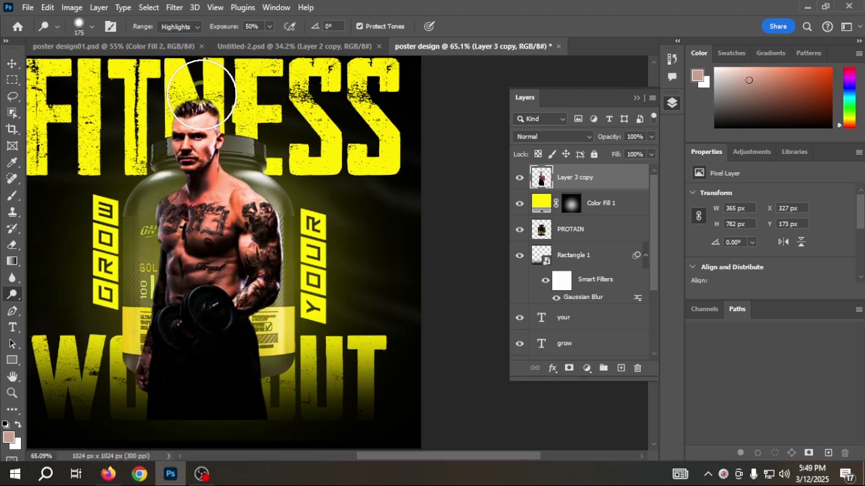
{"action": "mouse_move", "coordinate": [203, 121]}
{"action": "left_mouse_down"}
{"action": "mouse_move", "coordinate": [237, 204]}
{"action": "mouse_move", "coordinate": [247, 303]}
{"action": "mouse_move", "coordinate": [220, 338]}
{"action": "left_mouse_up"}
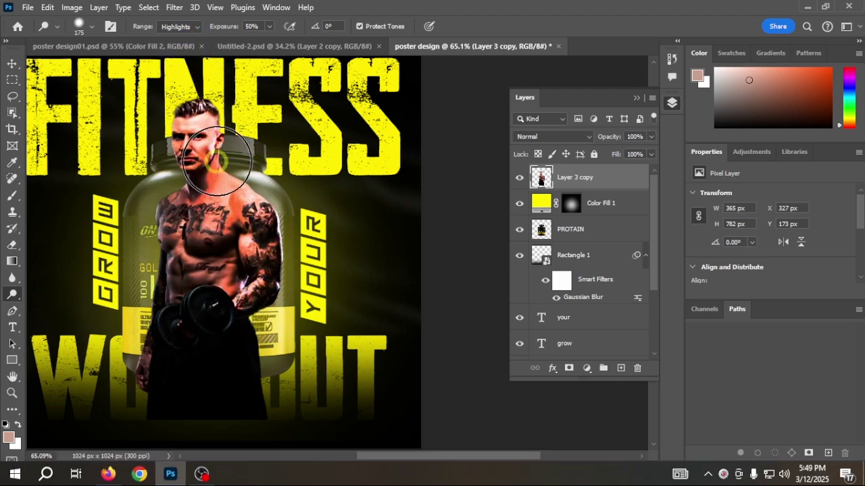
{"action": "scroll", "coordinate": [222, 173], "scroll_direction": "up", "scroll_amount": 3}
{"action": "mouse_move", "coordinate": [202, 96]}
{"action": "left_mouse_down"}
{"action": "mouse_move", "coordinate": [204, 160]}
{"action": "mouse_move", "coordinate": [267, 255]}
{"action": "mouse_move", "coordinate": [259, 344]}
{"action": "mouse_move", "coordinate": [243, 390]}
{"action": "left_mouse_up"}
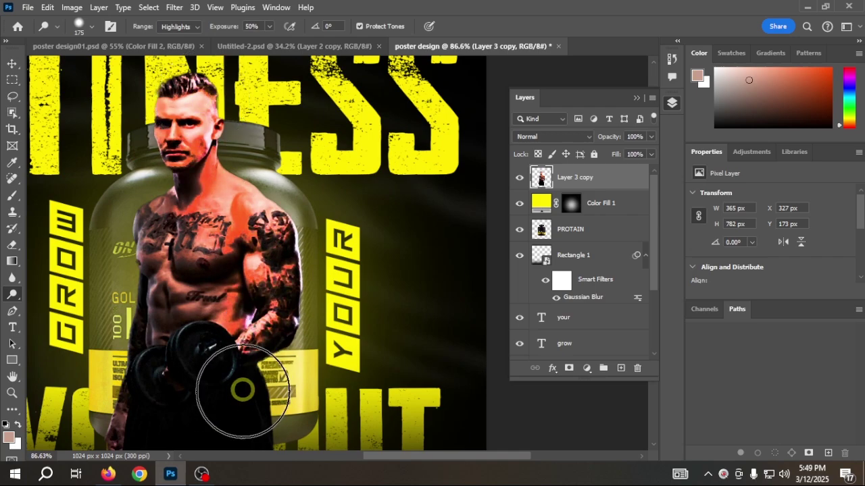
{"action": "scroll", "coordinate": [255, 332], "scroll_direction": "down", "scroll_amount": 3}
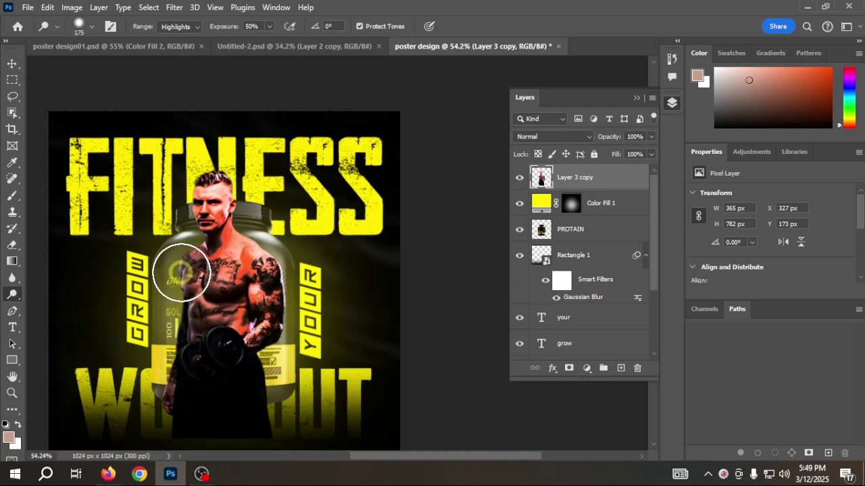
Step: Try to darken the man's chest with the Burn tool, Midtones at 100% exposure
{"action": "left_click", "coordinate": [179, 26]}
{"action": "left_click", "coordinate": [180, 47]}
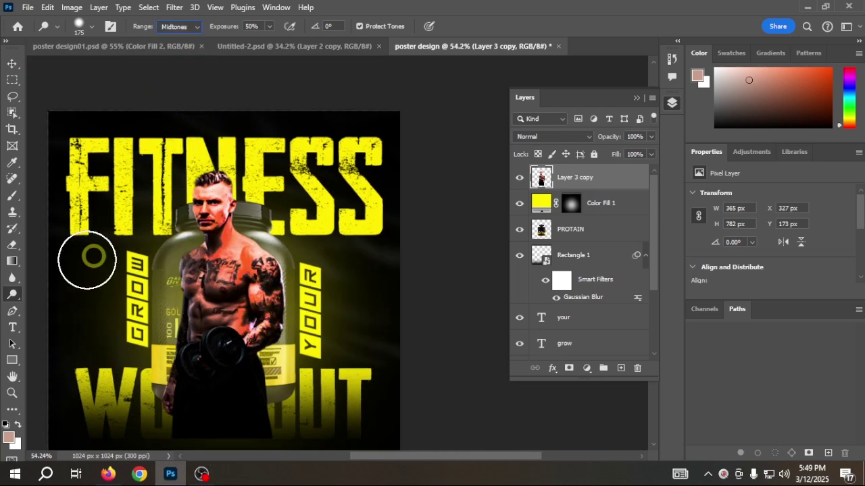
{"action": "right_click", "coordinate": [10, 294]}
{"action": "left_click", "coordinate": [68, 318]}
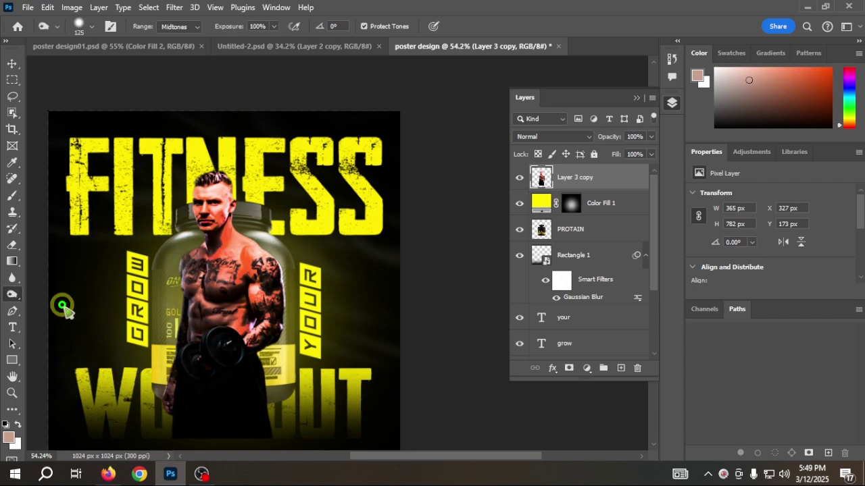
{"action": "mouse_move", "coordinate": [186, 233]}
{"action": "left_mouse_down"}
{"action": "mouse_move", "coordinate": [218, 254]}
{"action": "mouse_move", "coordinate": [207, 354]}
{"action": "mouse_move", "coordinate": [189, 207]}
{"action": "mouse_move", "coordinate": [203, 298]}
{"action": "left_mouse_up"}
{"action": "key", "text": "ctrl+z"}
{"action": "key", "text": "ctrl+z"}
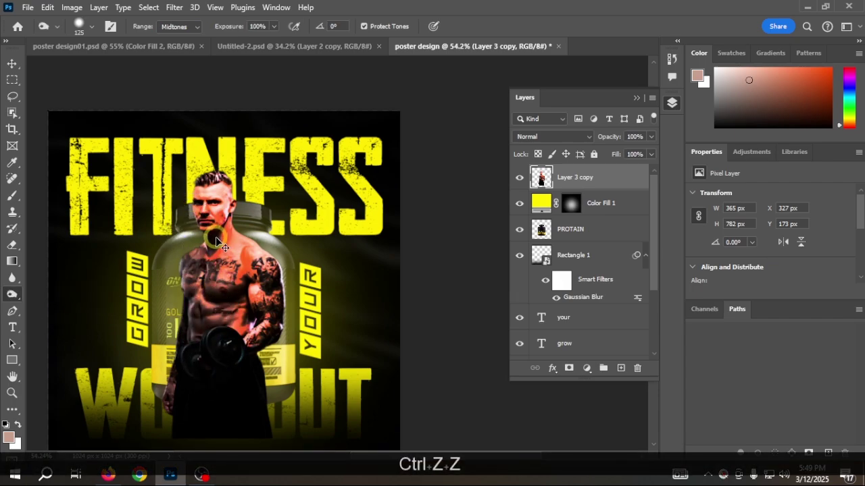
Step: Undo the last heavy dodging strokes on the man and check the poster's overall look
{"action": "scroll", "coordinate": [221, 300], "scroll_direction": "down", "scroll_amount": 3}
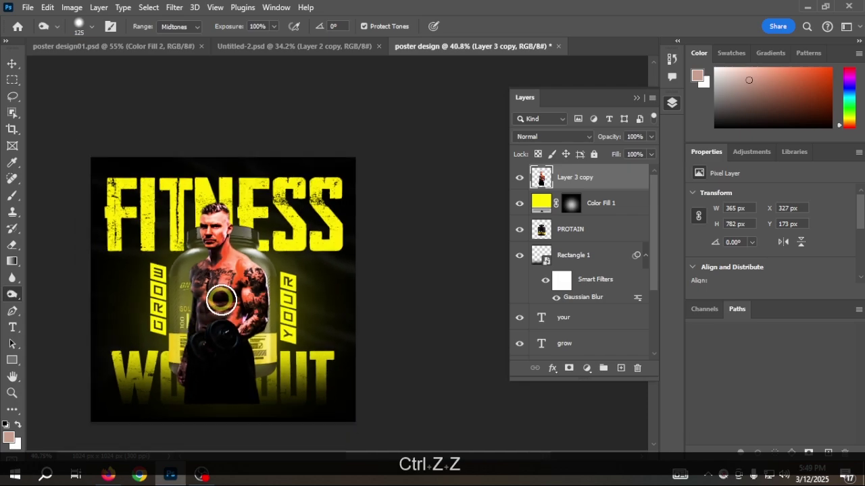
{"action": "scroll", "coordinate": [221, 284], "scroll_direction": "up", "scroll_amount": 5}
{"action": "scroll", "coordinate": [231, 262], "scroll_direction": "up", "scroll_amount": 2}
{"action": "key", "text": "ctrl+z"}
{"action": "key", "text": "ctrl+z"}
{"action": "key", "text": "ctrl+z"}
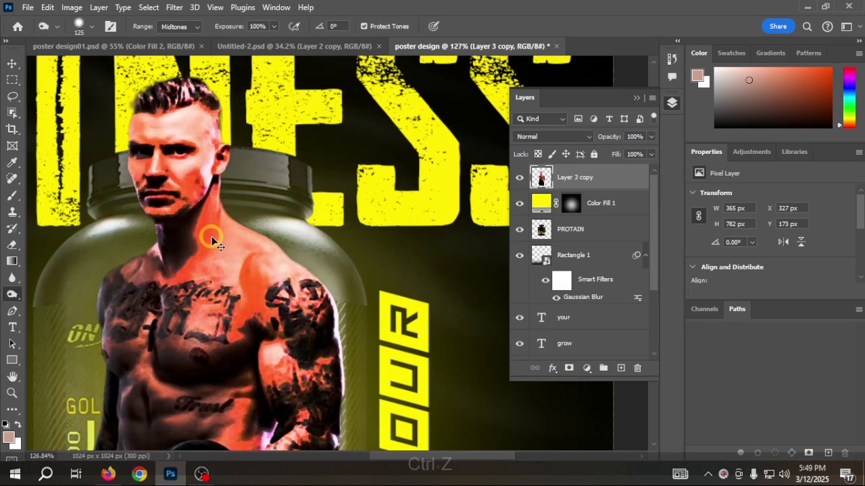
{"action": "scroll", "coordinate": [212, 236], "scroll_direction": "down", "scroll_amount": 4}
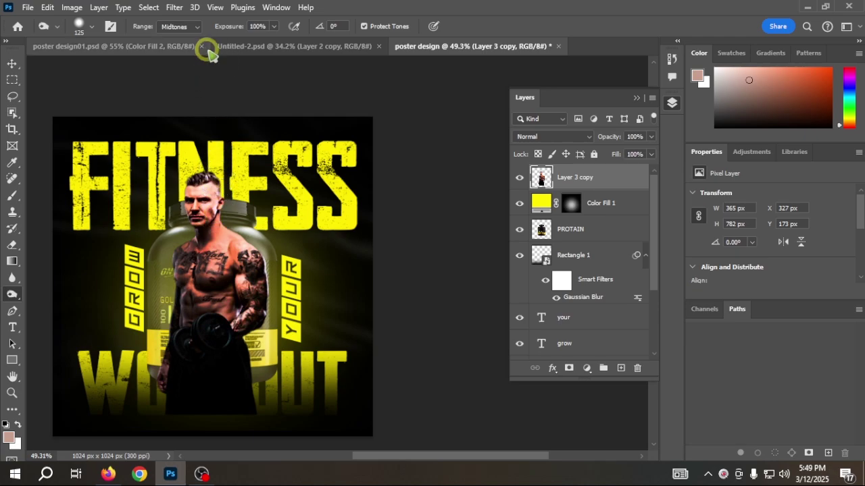
{"action": "scroll", "coordinate": [240, 236], "scroll_direction": "up", "scroll_amount": 1}
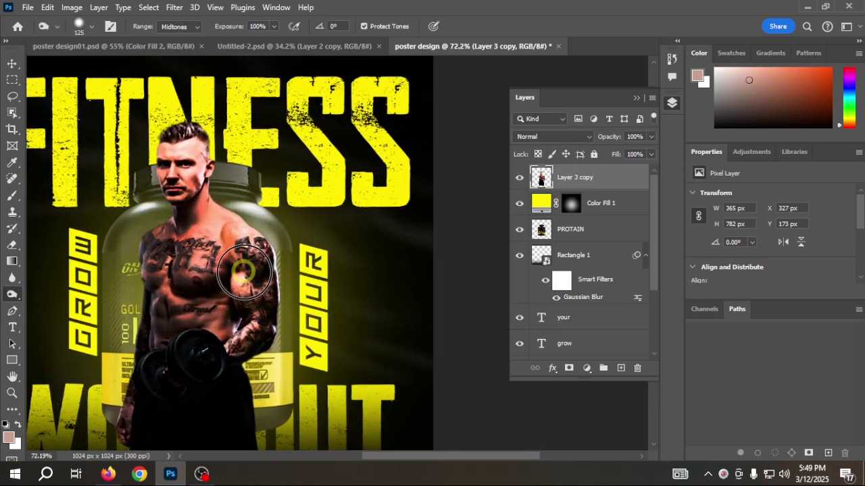
{"action": "scroll", "coordinate": [239, 236], "scroll_direction": "down", "scroll_amount": 1}
Step: Compare the man's shading with the poster design01 reference and switch to the Dodge tool, Midtones at 50% exposure
{"action": "left_click", "coordinate": [149, 46]}
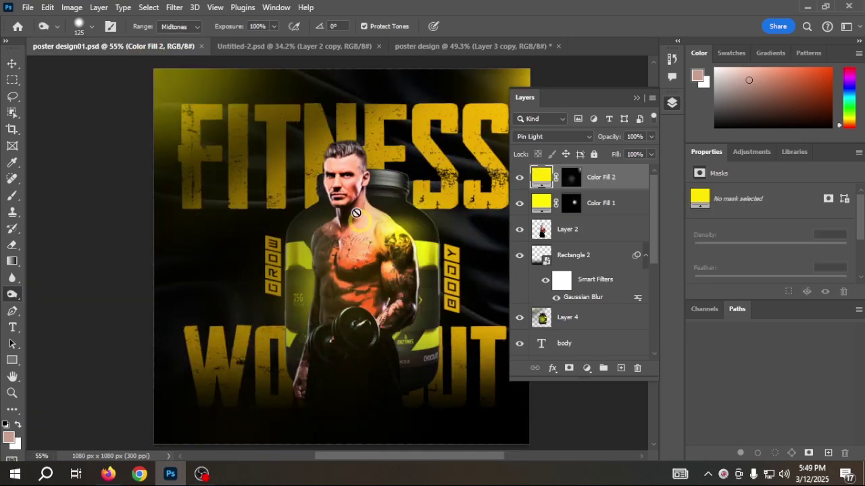
{"action": "left_click", "coordinate": [421, 47]}
{"action": "scroll", "coordinate": [231, 202], "scroll_direction": "up", "scroll_amount": 2}
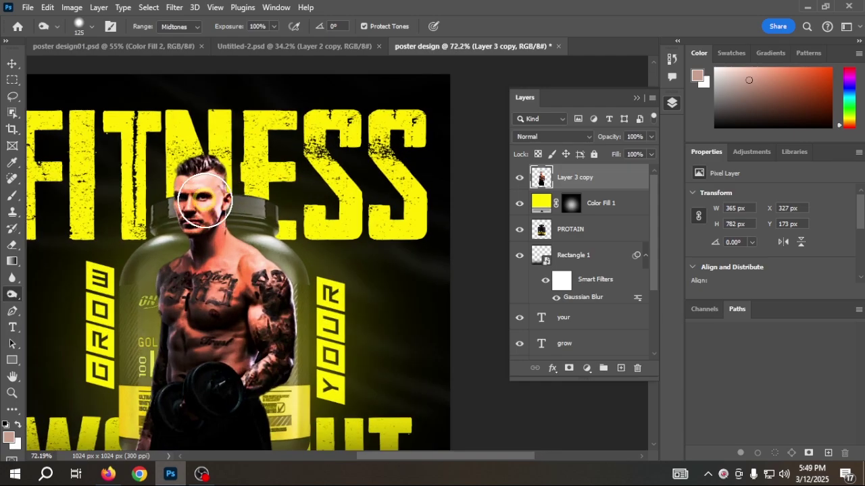
{"action": "right_click", "coordinate": [15, 291]}
{"action": "left_click", "coordinate": [68, 294]}
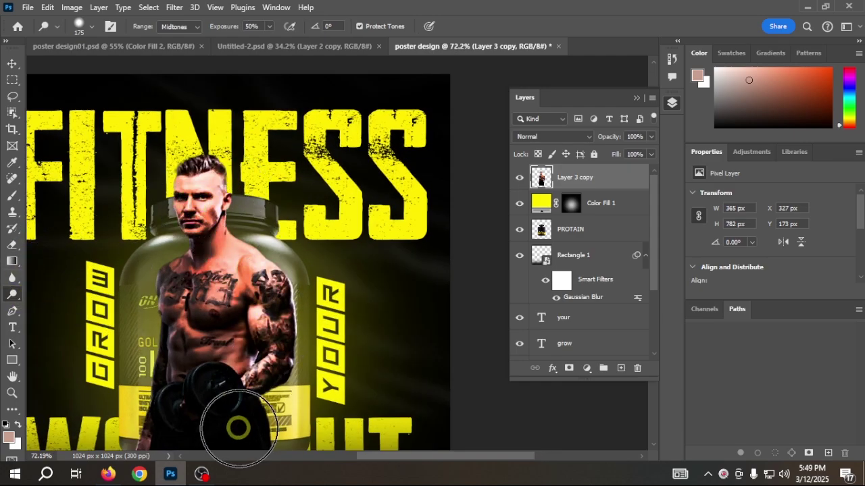
{"action": "scroll", "coordinate": [236, 336], "scroll_direction": "down", "scroll_amount": 2}
{"action": "scroll", "coordinate": [245, 250], "scroll_direction": "down", "scroll_amount": 2}
{"action": "scroll", "coordinate": [304, 299], "scroll_direction": "up", "scroll_amount": 2}
{"action": "scroll", "coordinate": [295, 262], "scroll_direction": "down", "scroll_amount": 3}
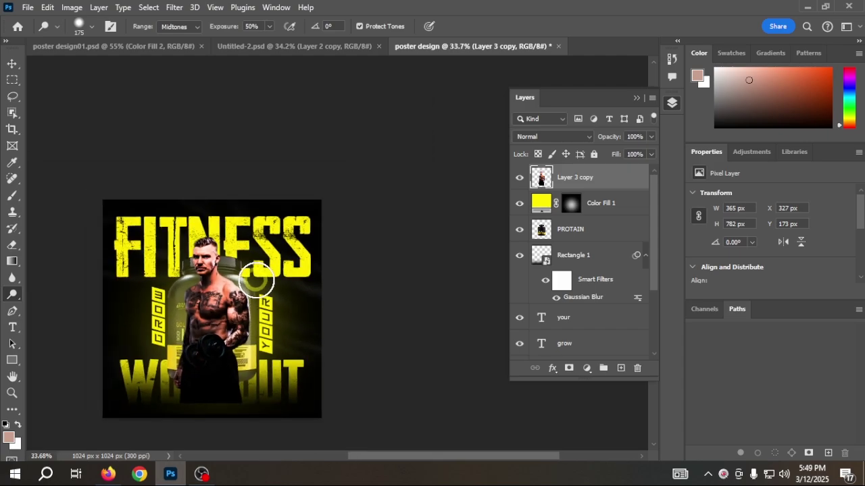
{"action": "scroll", "coordinate": [299, 256], "scroll_direction": "down", "scroll_amount": 1}
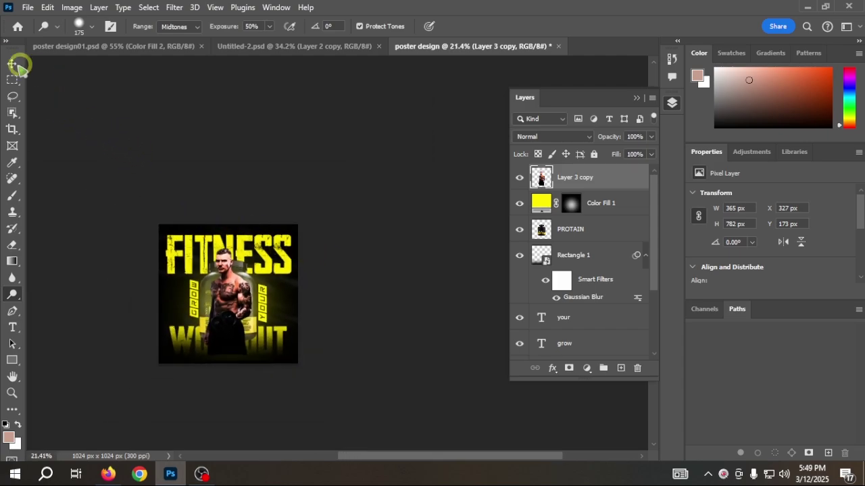
Step: Add a Solid Color fill layer in yellow #fff600 above Layer 3 copy
{"action": "left_click", "coordinate": [13, 64]}
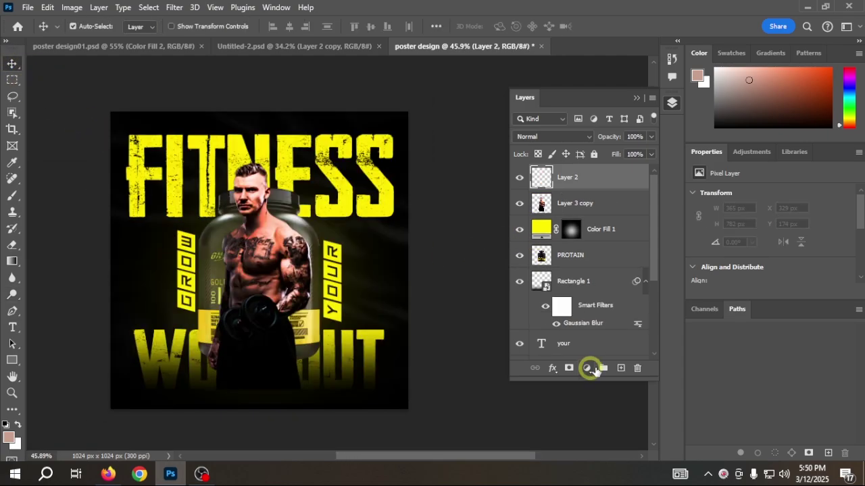
{"action": "left_click", "coordinate": [587, 369]}
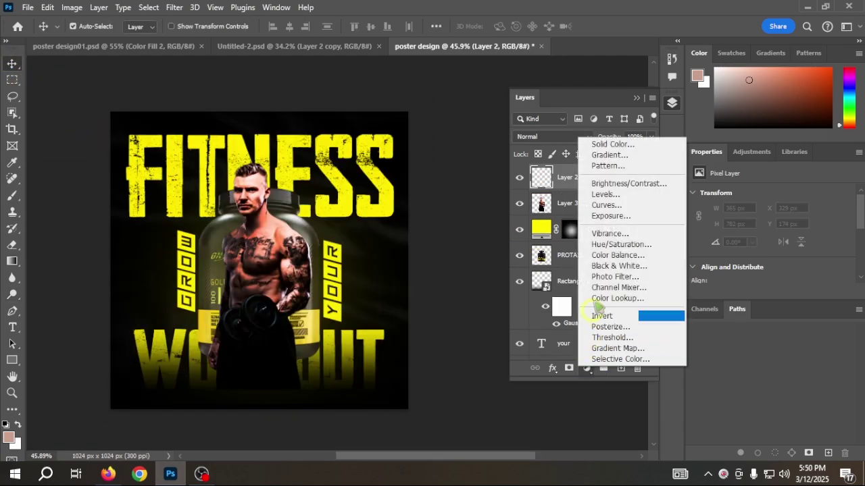
{"action": "left_click", "coordinate": [621, 144]}
{"action": "left_click", "coordinate": [427, 89]}
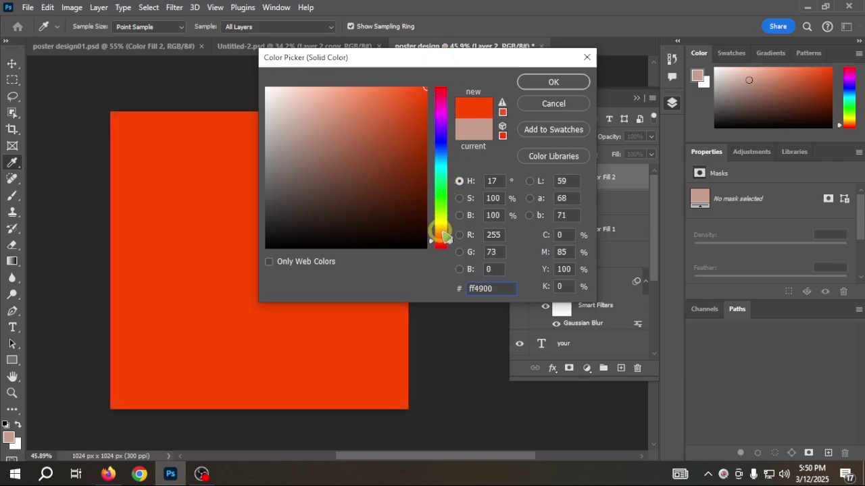
{"action": "mouse_move", "coordinate": [443, 236]}
{"action": "left_mouse_down"}
{"action": "mouse_move", "coordinate": [442, 224]}
{"action": "mouse_move", "coordinate": [457, 228]}
{"action": "left_mouse_up"}
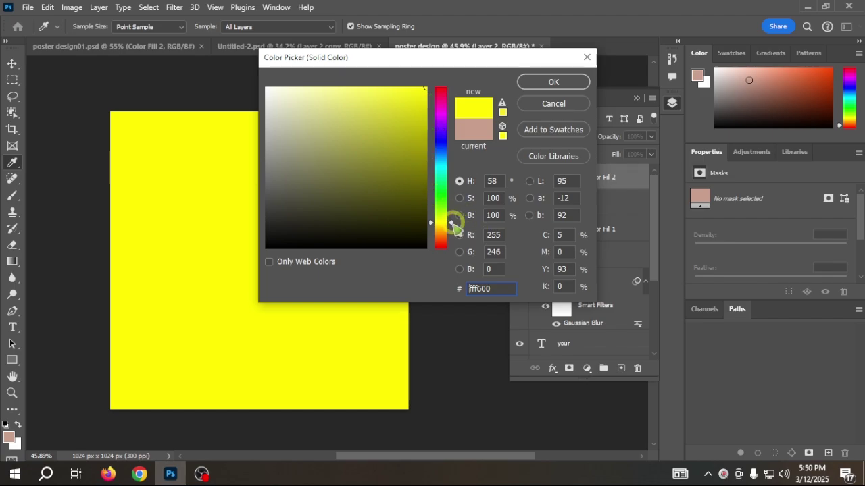
{"action": "left_click", "coordinate": [542, 85]}
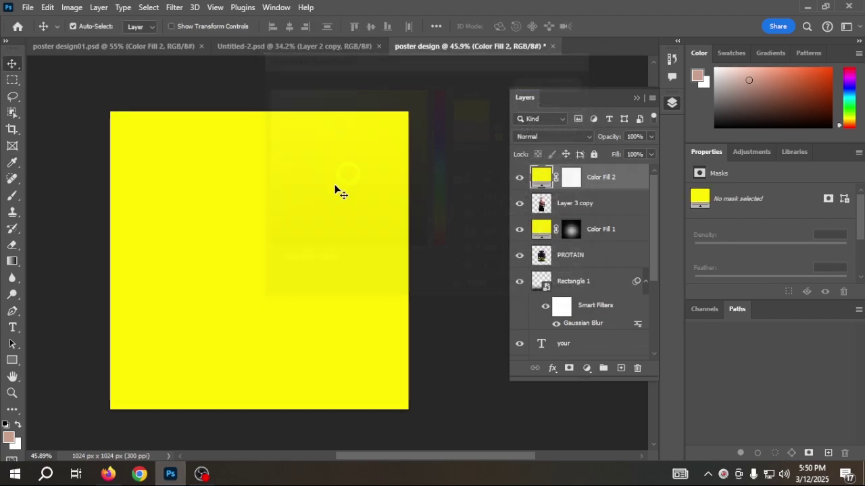
Step: Invert the Color Fill 2 layer mask to black to hide the yellow fill
{"action": "scroll", "coordinate": [305, 216], "scroll_direction": "up", "scroll_amount": 1}
{"action": "scroll", "coordinate": [305, 216], "scroll_direction": "down", "scroll_amount": 1}
{"action": "scroll", "coordinate": [610, 214], "scroll_direction": "down", "scroll_amount": 1}
{"action": "scroll", "coordinate": [573, 219], "scroll_direction": "up", "scroll_amount": 1}
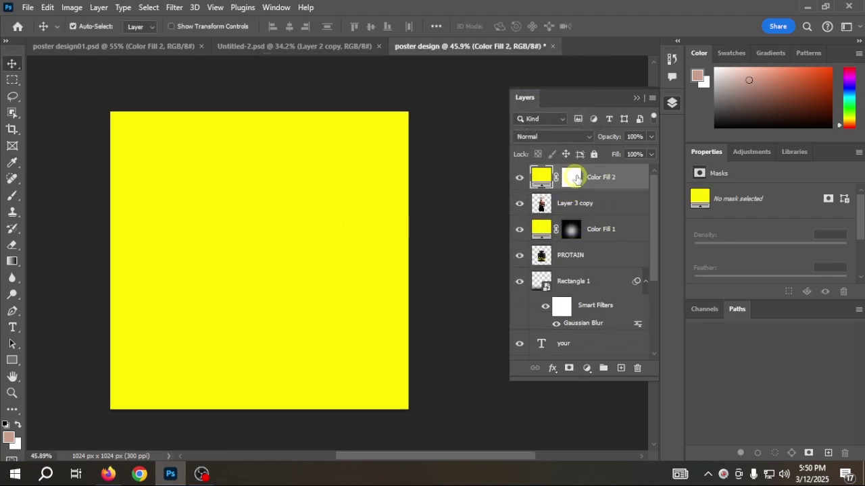
{"action": "left_click", "coordinate": [576, 177]}
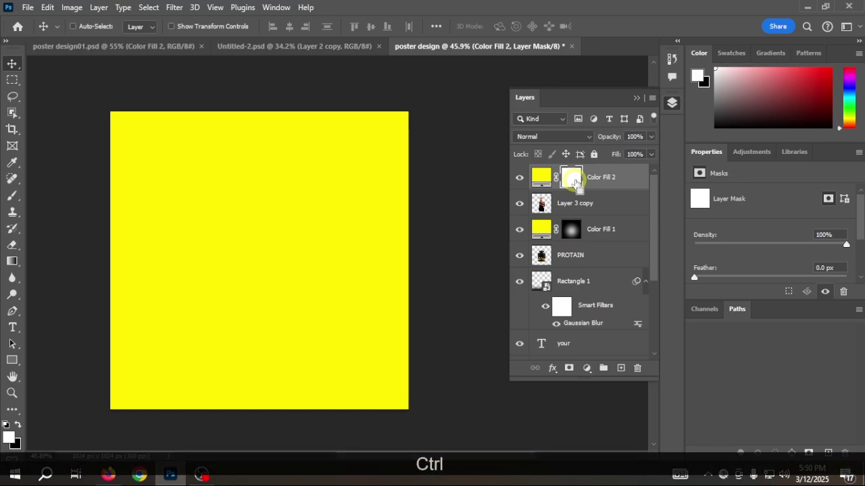
{"action": "key", "text": "ctrl+i"}
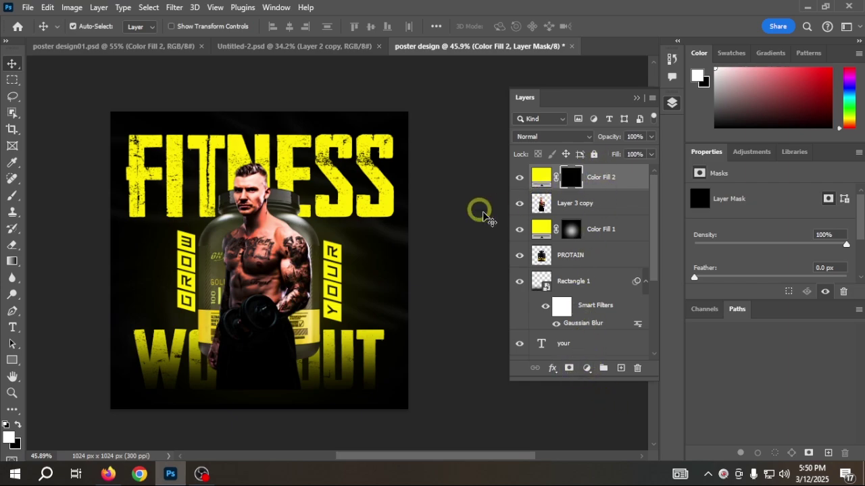
Step: Paint a soft white spot on the Color Fill 2 mask over the man's chest with a 175 px brush
{"action": "scroll", "coordinate": [262, 228], "scroll_direction": "up", "scroll_amount": 2}
{"action": "scroll", "coordinate": [261, 227], "scroll_direction": "down", "scroll_amount": 2}
{"action": "scroll", "coordinate": [264, 230], "scroll_direction": "up", "scroll_amount": 15}
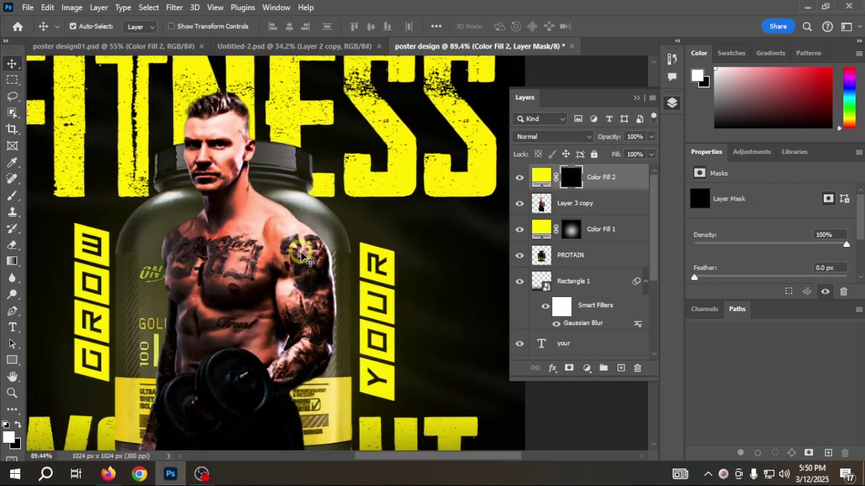
{"action": "key", "text": "b"}
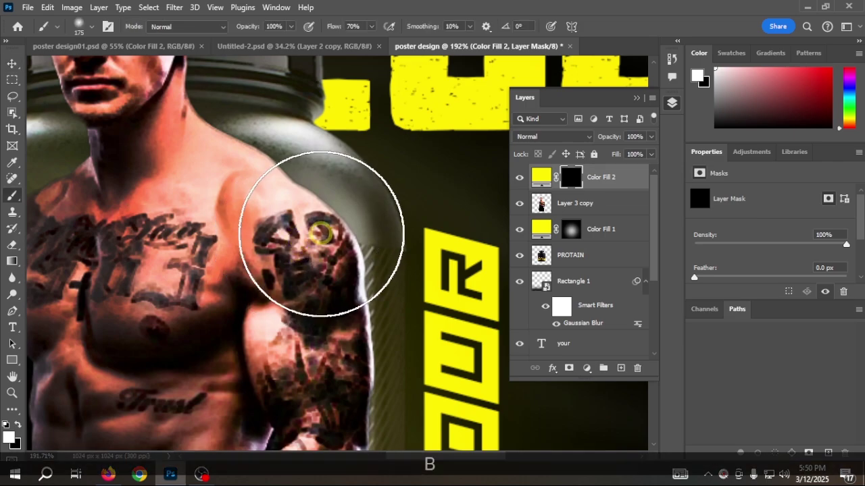
{"action": "left_click", "coordinate": [189, 258]}
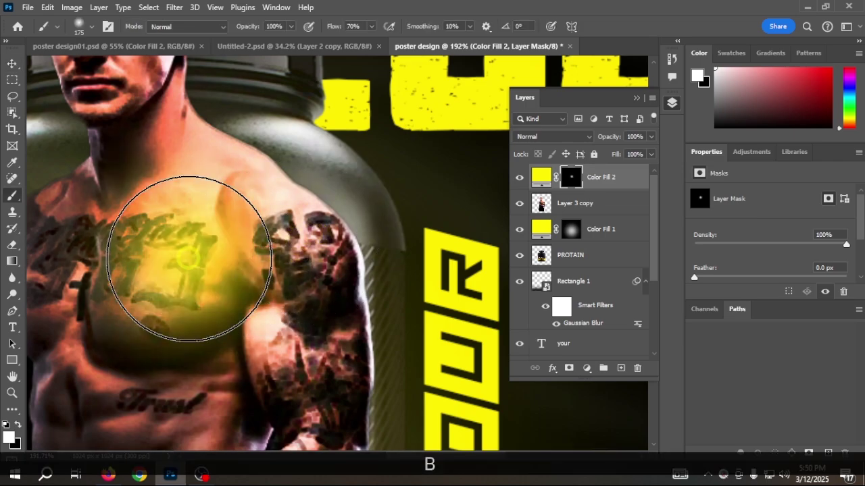
{"action": "left_click", "coordinate": [189, 258]}
{"action": "scroll", "coordinate": [189, 258], "scroll_direction": "down", "scroll_amount": 13}
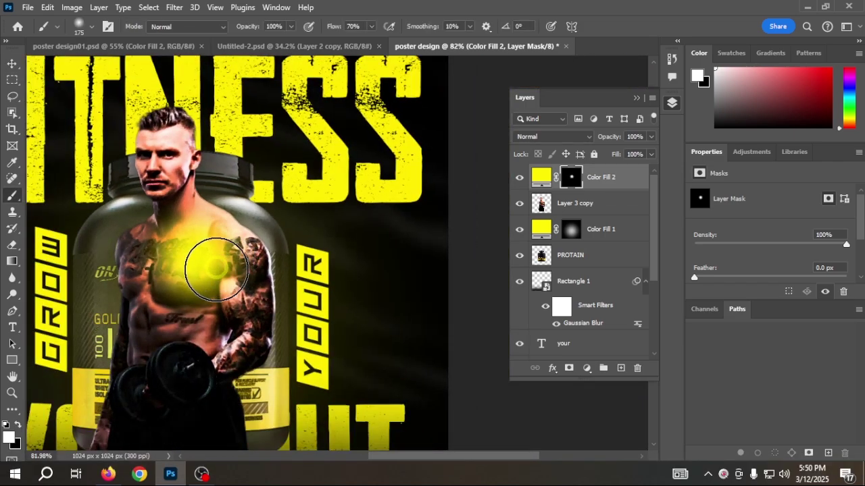
{"action": "scroll", "coordinate": [173, 285], "scroll_direction": "down", "scroll_amount": 3}
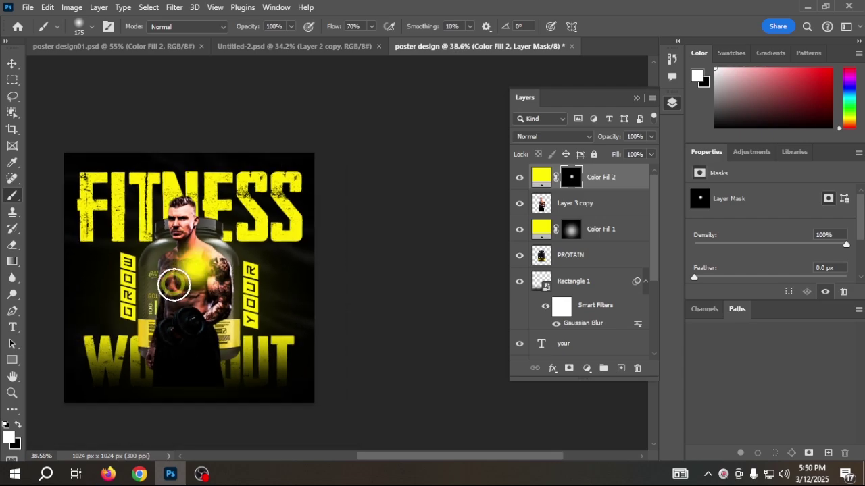
Step: Set the Color Fill 2 layer's blend mode to Color
{"action": "left_click", "coordinate": [620, 187]}
{"action": "double_click", "coordinate": [628, 188]}
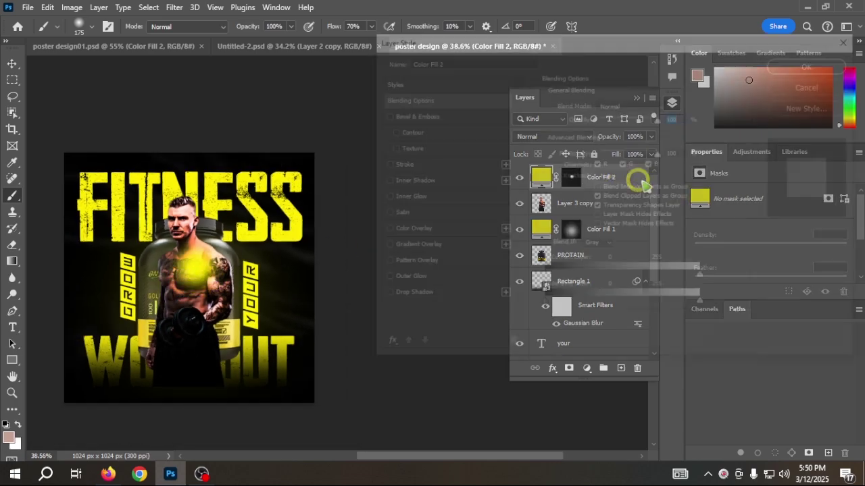
{"action": "left_click", "coordinate": [634, 105]}
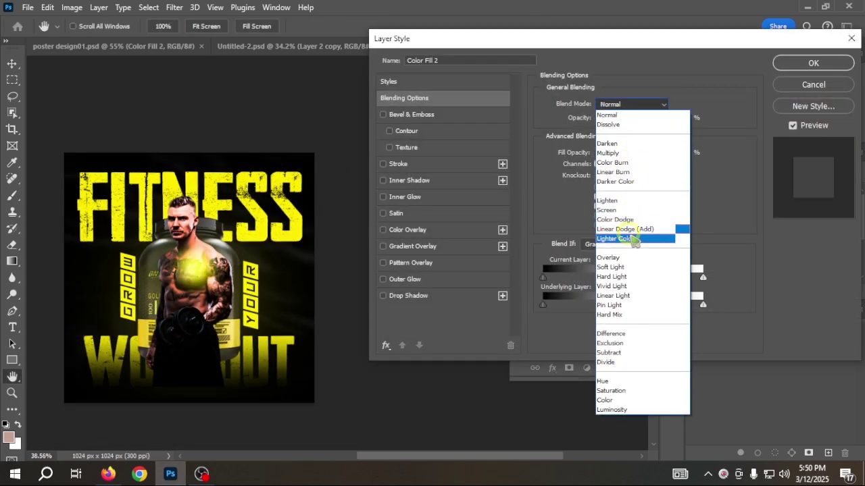
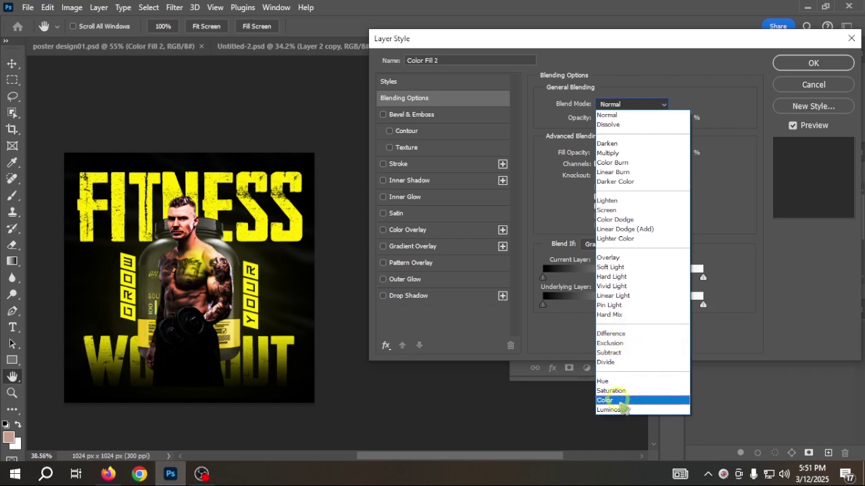
{"action": "left_click", "coordinate": [619, 401]}
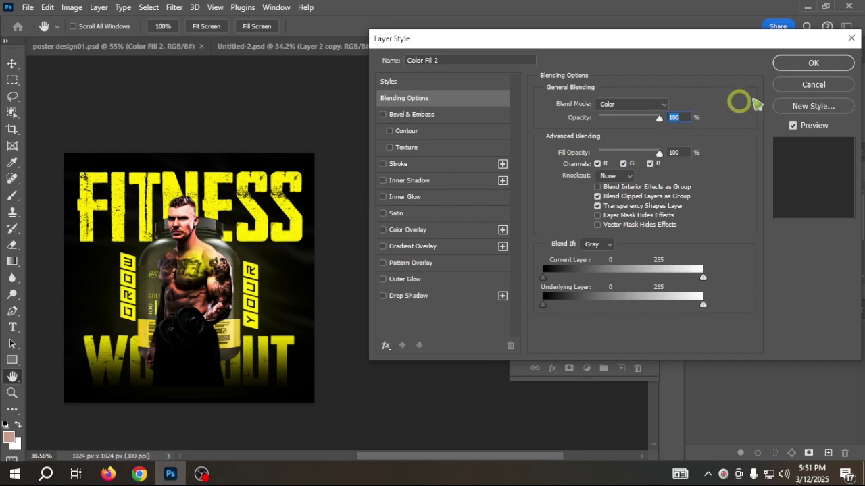
{"action": "left_click", "coordinate": [800, 71]}
Step: Switch to the Dodge tool and rasterize the Color Fill 2 layer
{"action": "key", "text": "b"}
{"action": "scroll", "coordinate": [223, 272], "scroll_direction": "up", "scroll_amount": 4}
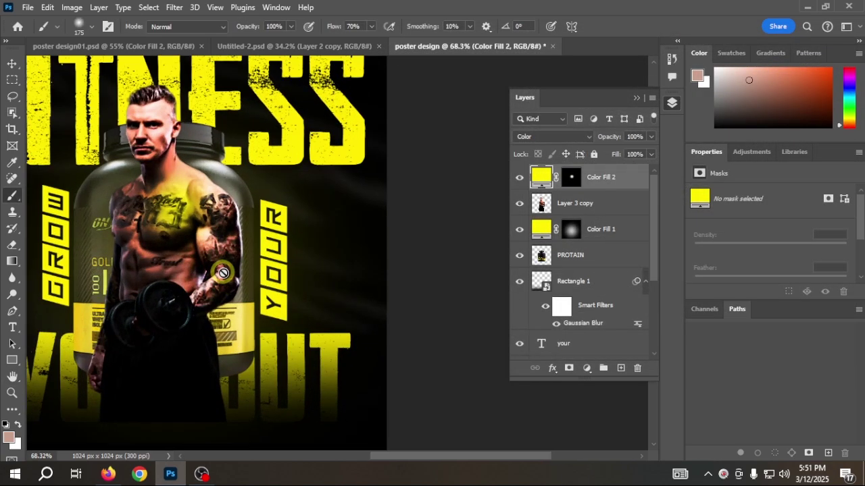
{"action": "scroll", "coordinate": [223, 273], "scroll_direction": "up", "scroll_amount": 2}
{"action": "left_click", "coordinate": [12, 308]}
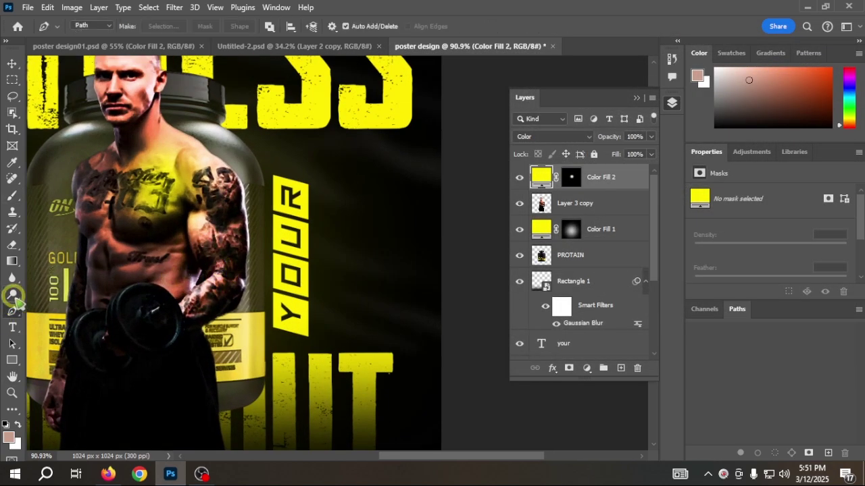
{"action": "left_click", "coordinate": [13, 296]}
{"action": "right_click", "coordinate": [13, 296]}
{"action": "left_click", "coordinate": [59, 293]}
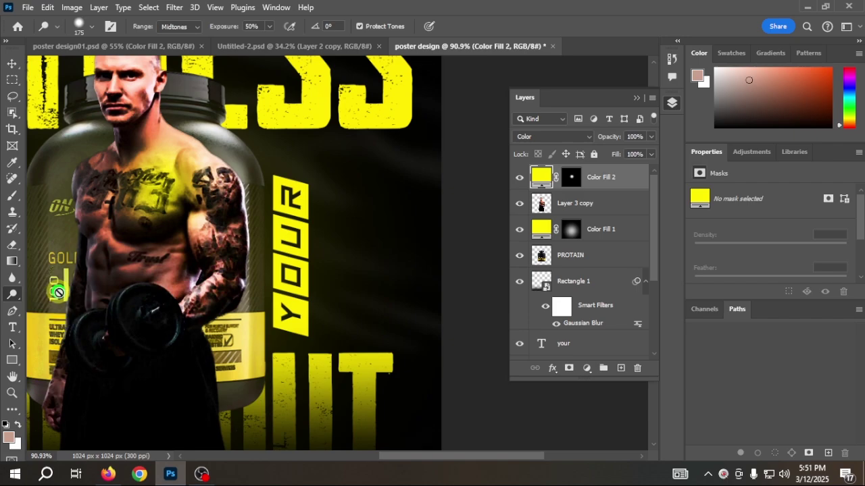
{"action": "left_click", "coordinate": [222, 222]}
{"action": "left_click", "coordinate": [394, 193]}
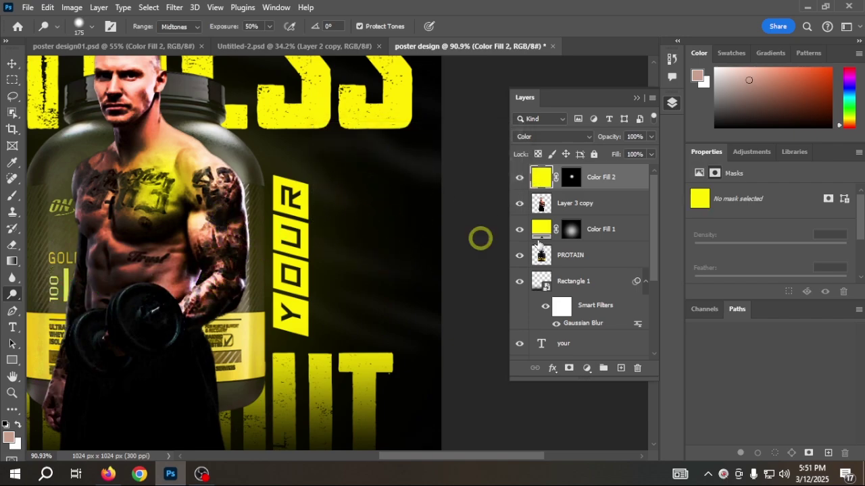
Step: Dodge the man's chest on Layer 3 copy with the range set to Highlights at 50% exposure
{"action": "left_click", "coordinate": [605, 211]}
{"action": "mouse_move", "coordinate": [203, 264]}
{"action": "left_mouse_down"}
{"action": "mouse_move", "coordinate": [207, 276]}
{"action": "mouse_move", "coordinate": [217, 272]}
{"action": "mouse_move", "coordinate": [174, 135]}
{"action": "mouse_move", "coordinate": [223, 151]}
{"action": "mouse_move", "coordinate": [144, 131]}
{"action": "mouse_move", "coordinate": [227, 220]}
{"action": "left_mouse_up"}
{"action": "key", "text": "ctrl+z"}
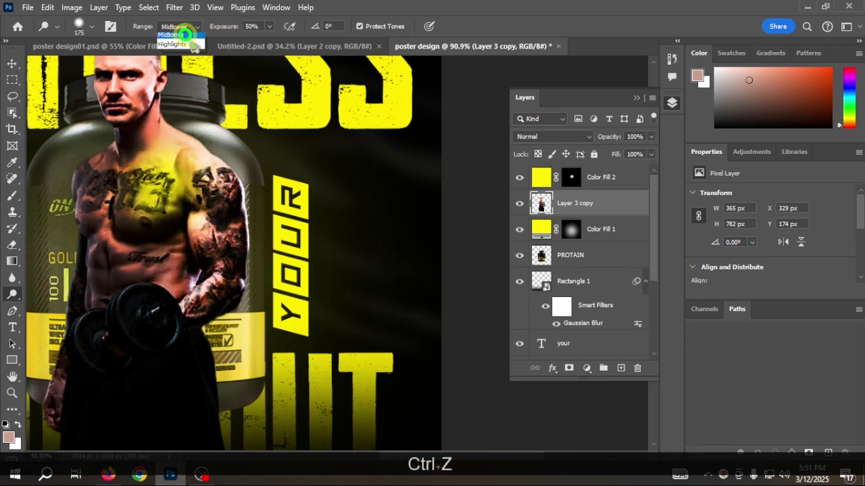
{"action": "left_click", "coordinate": [179, 26]}
{"action": "left_click", "coordinate": [179, 57]}
{"action": "mouse_move", "coordinate": [197, 185]}
{"action": "left_mouse_down"}
{"action": "mouse_move", "coordinate": [211, 254]}
{"action": "mouse_move", "coordinate": [187, 320]}
{"action": "mouse_move", "coordinate": [216, 251]}
{"action": "mouse_move", "coordinate": [190, 156]}
{"action": "left_mouse_up"}
{"action": "scroll", "coordinate": [189, 156], "scroll_direction": "down", "scroll_amount": 4}
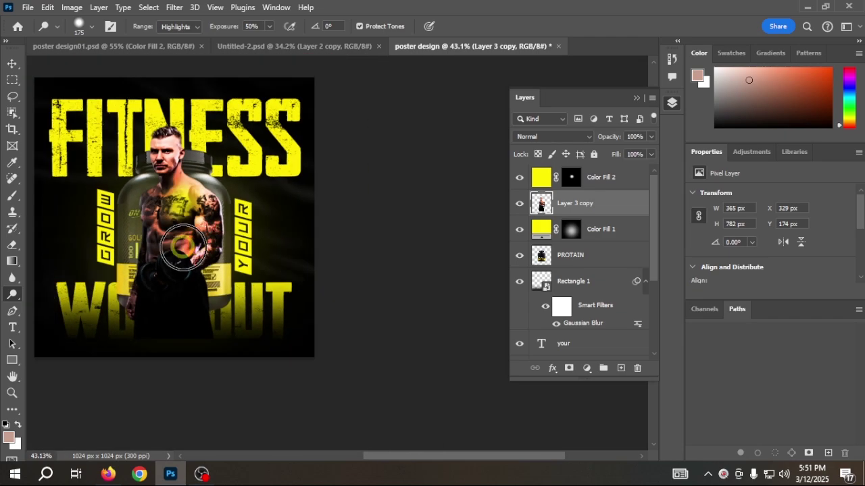
Step: Change the blend mode of the Color Fill 2 chest glow to Overlay
{"action": "left_click", "coordinate": [612, 181]}
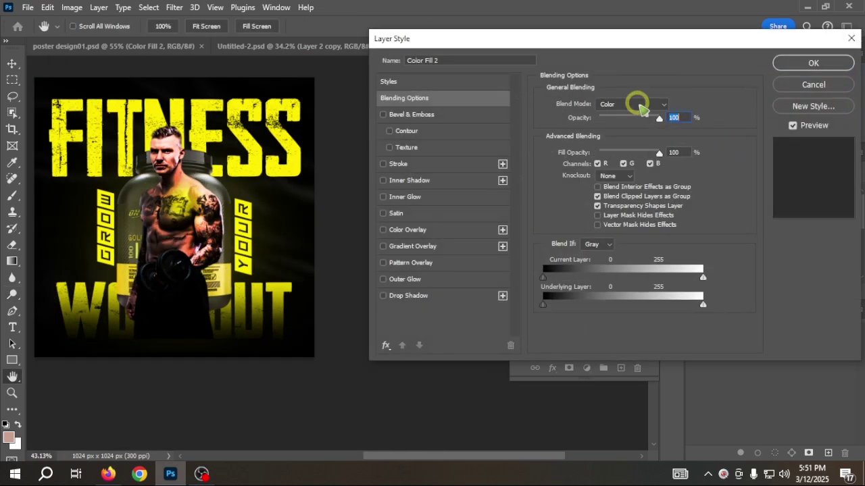
{"action": "left_click", "coordinate": [639, 106]}
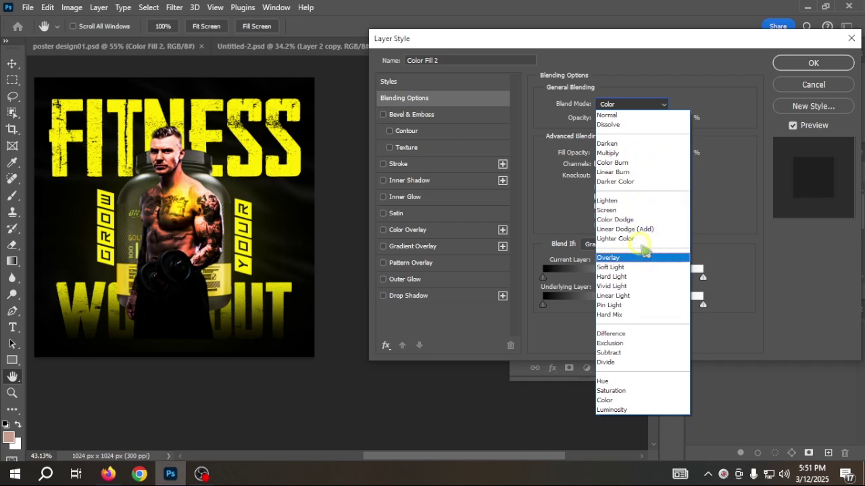
{"action": "left_click", "coordinate": [642, 257]}
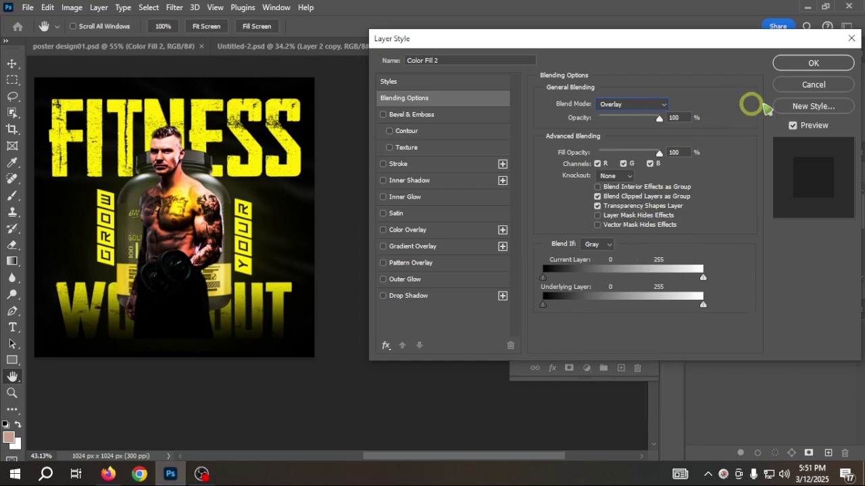
{"action": "left_click", "coordinate": [797, 65]}
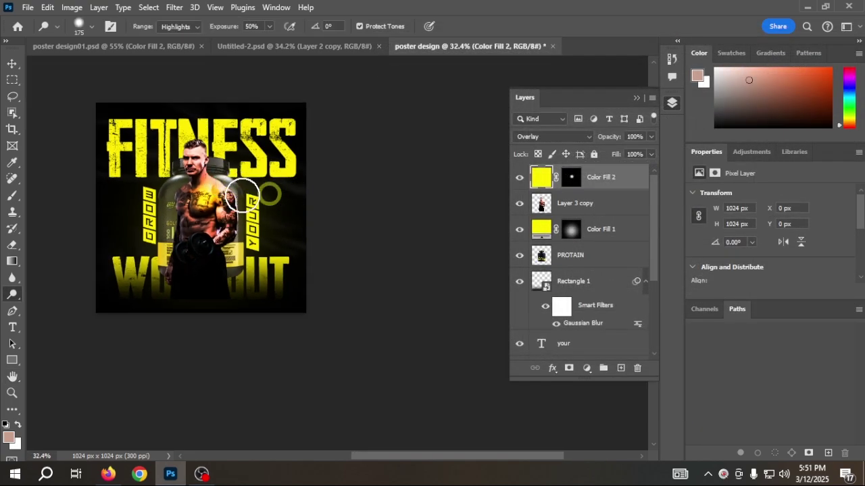
Step: Add a Solid Color fill layer in yellow #fff000 above Color Fill 2
{"action": "scroll", "coordinate": [260, 207], "scroll_direction": "up", "scroll_amount": 6}
{"action": "scroll", "coordinate": [252, 205], "scroll_direction": "down", "scroll_amount": 5}
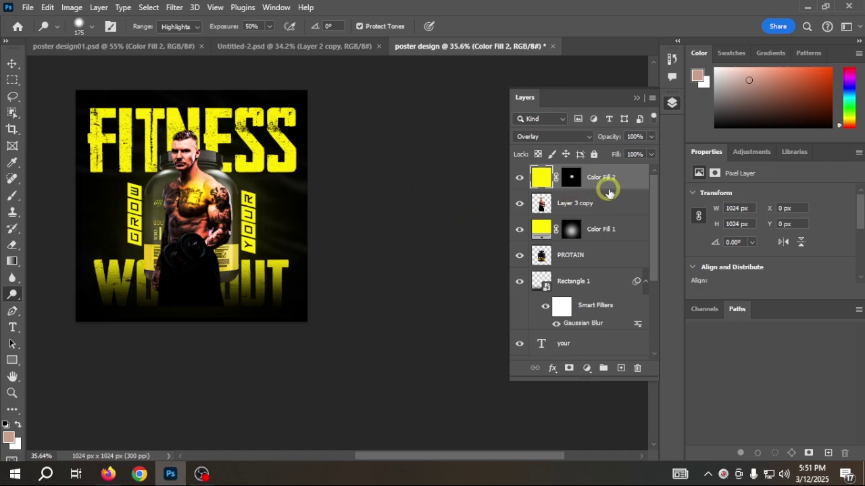
{"action": "scroll", "coordinate": [286, 232], "scroll_direction": "up", "scroll_amount": 4}
{"action": "scroll", "coordinate": [285, 232], "scroll_direction": "down", "scroll_amount": 4}
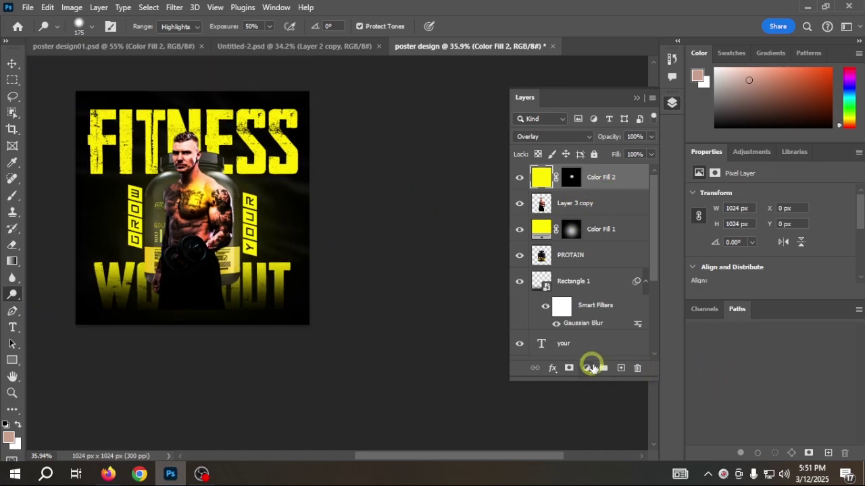
{"action": "left_click", "coordinate": [621, 368]}
{"action": "left_click", "coordinate": [588, 368]}
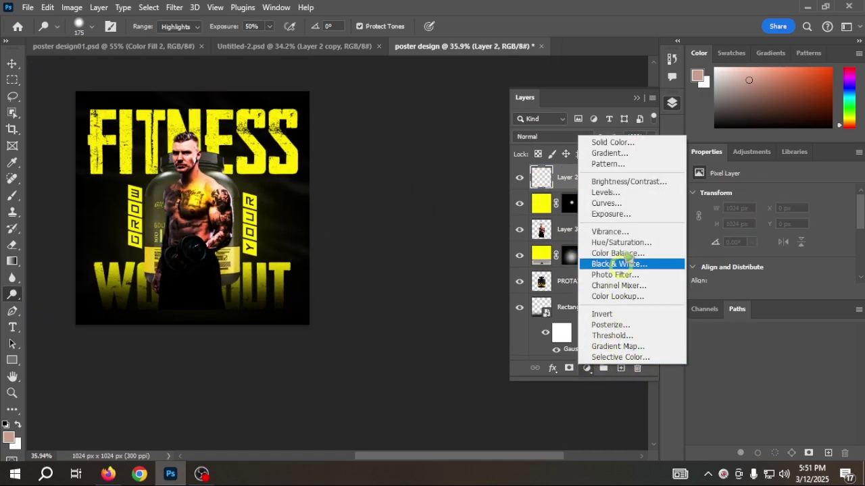
{"action": "left_click", "coordinate": [637, 142]}
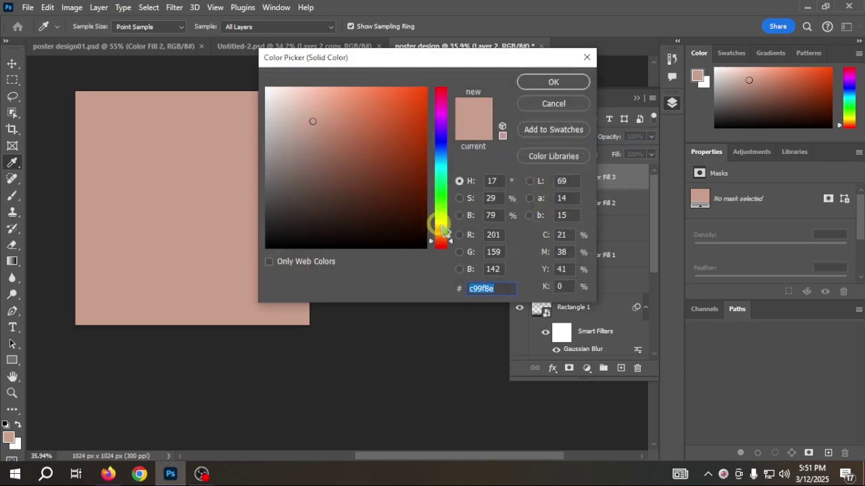
{"action": "left_click_drag", "start_coordinate": [441, 230], "coordinate": [448, 228]}
{"action": "left_click_drag", "start_coordinate": [391, 169], "coordinate": [506, 70]}
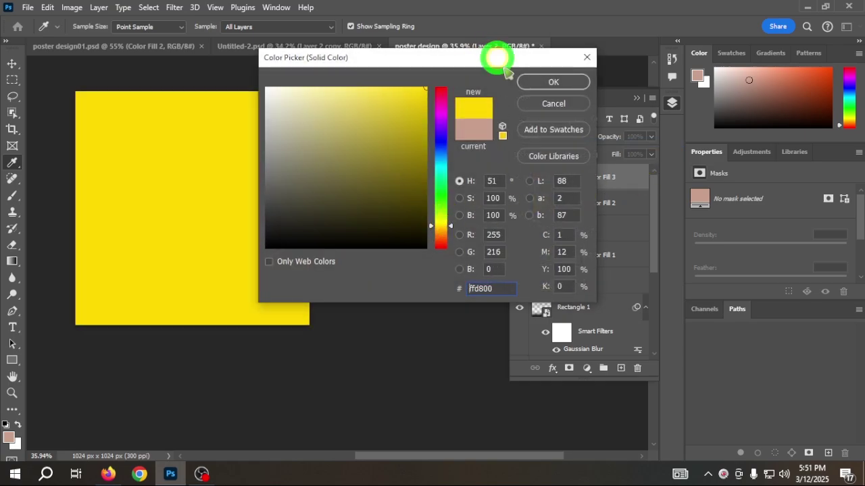
{"action": "left_click_drag", "start_coordinate": [452, 226], "coordinate": [452, 226]}
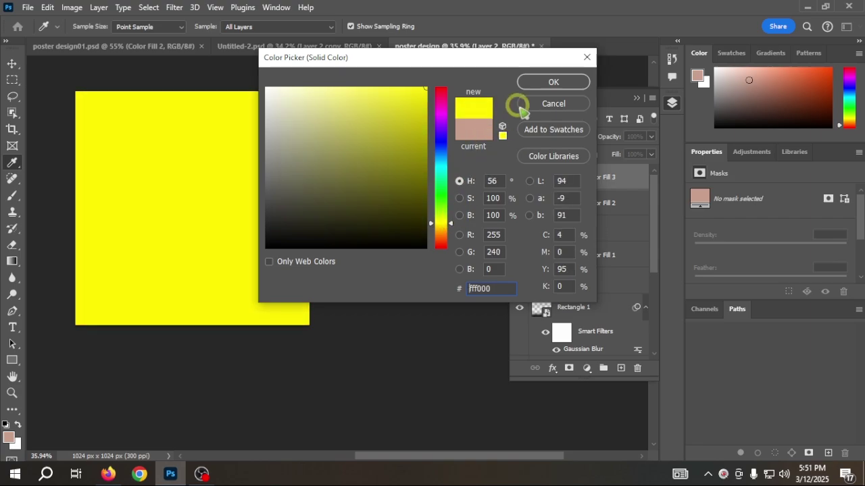
{"action": "left_click", "coordinate": [552, 82]}
Step: Invert the Color Fill 3 layer mask to black to hide the yellow fill
{"action": "key", "text": "o"}
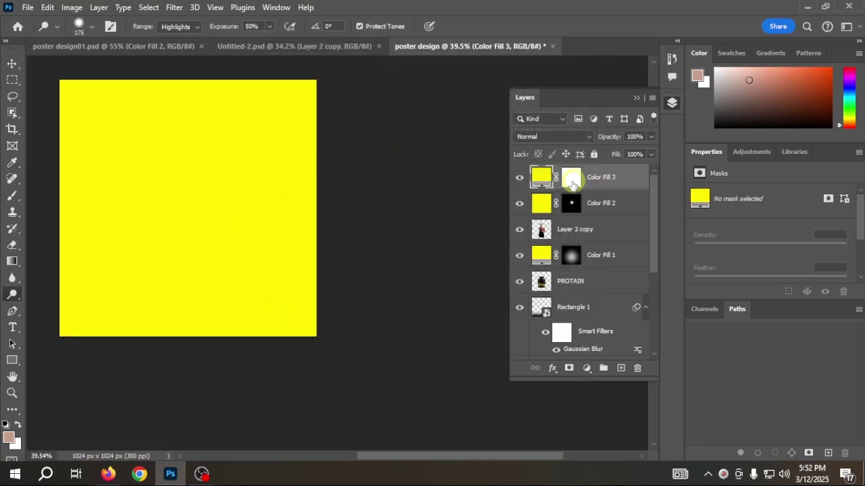
{"action": "left_click", "coordinate": [572, 182]}
{"action": "key", "text": "ctrl+i"}
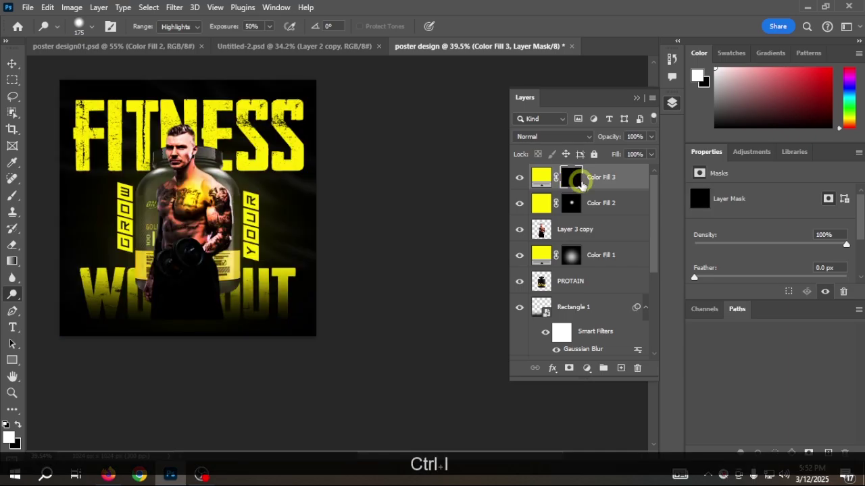
Step: Paint a soft white glow on the Color Fill 3 mask at the poster's top-left corner with a 1400 px brush
{"action": "scroll", "coordinate": [281, 197], "scroll_direction": "up", "scroll_amount": 3}
{"action": "scroll", "coordinate": [277, 201], "scroll_direction": "down", "scroll_amount": 2}
{"action": "left_click_drag", "start_coordinate": [164, 206], "coordinate": [275, 254]}
{"action": "scroll", "coordinate": [281, 244], "scroll_direction": "up", "scroll_amount": 5}
{"action": "scroll", "coordinate": [216, 202], "scroll_direction": "down", "scroll_amount": 3}
{"action": "scroll", "coordinate": [187, 197], "scroll_direction": "up", "scroll_amount": 2}
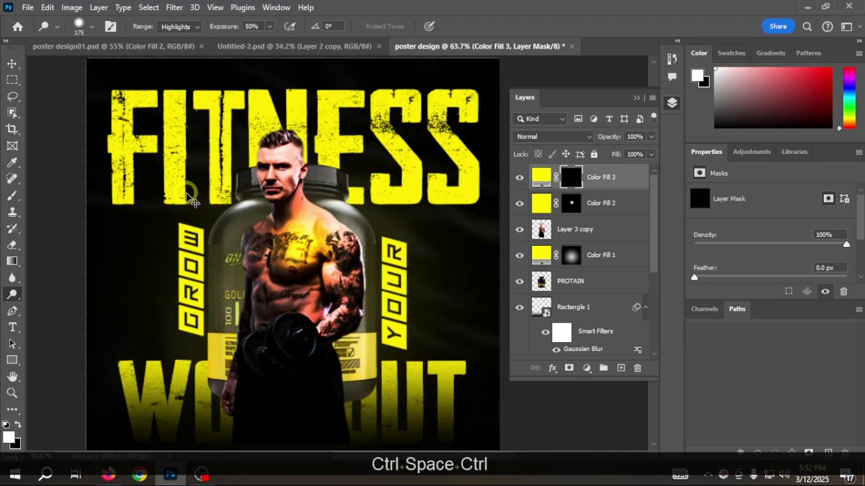
{"action": "scroll", "coordinate": [189, 197], "scroll_direction": "down", "scroll_amount": 2}
{"action": "scroll", "coordinate": [150, 148], "scroll_direction": "down", "scroll_amount": 1}
{"action": "scroll", "coordinate": [179, 186], "scroll_direction": "up", "scroll_amount": 1}
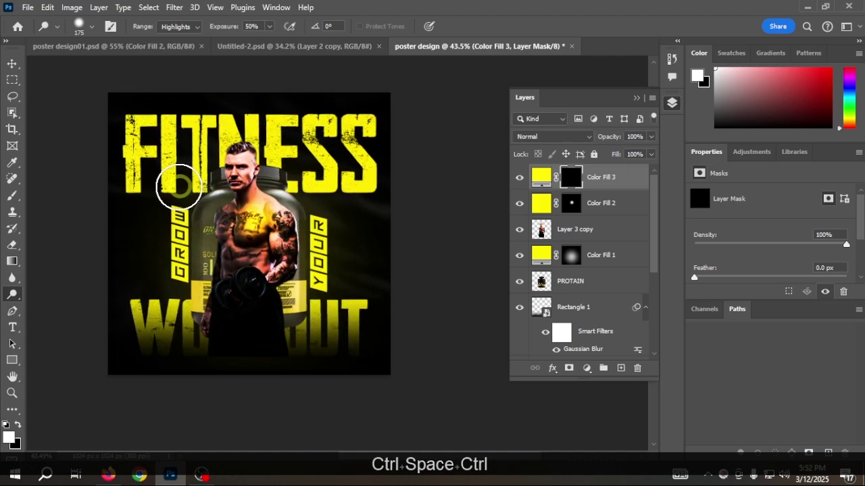
{"action": "key", "text": "b"}
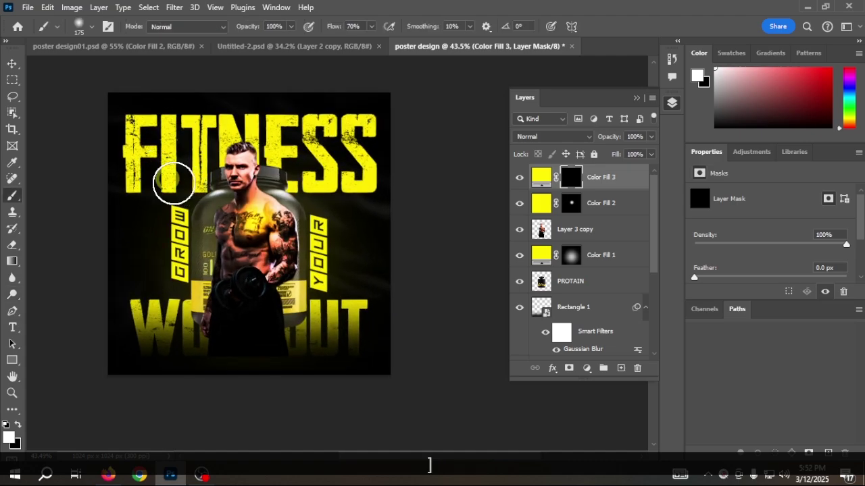
{"action": "key", "text": "bracketright"}
{"action": "key", "text": "bracketright"}
{"action": "key", "text": "bracketright"}
{"action": "key", "text": "bracketright"}
{"action": "key", "text": "bracketright"}
{"action": "key", "text": "bracketright"}
{"action": "key", "text": "bracketright"}
{"action": "key", "text": "bracketright"}
{"action": "key", "text": "bracketright"}
{"action": "key", "text": "bracketright"}
{"action": "key", "text": "bracketright"}
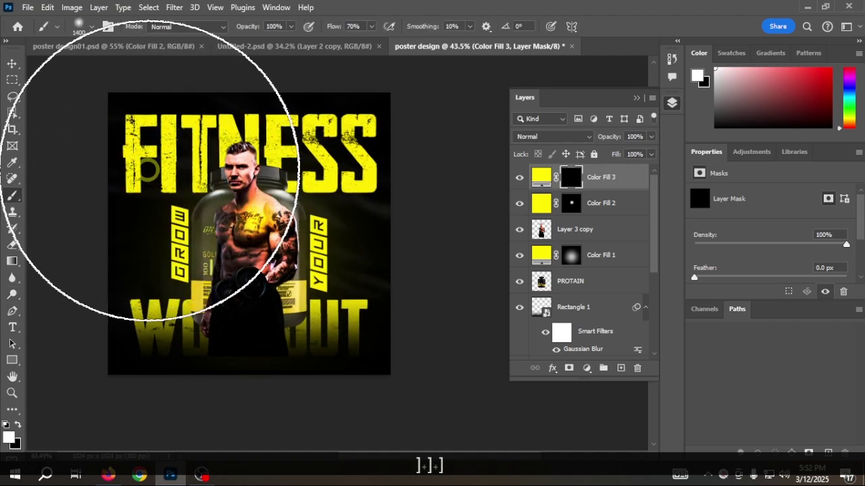
{"action": "left_click_drag", "start_coordinate": [166, 181], "coordinate": [211, 276]}
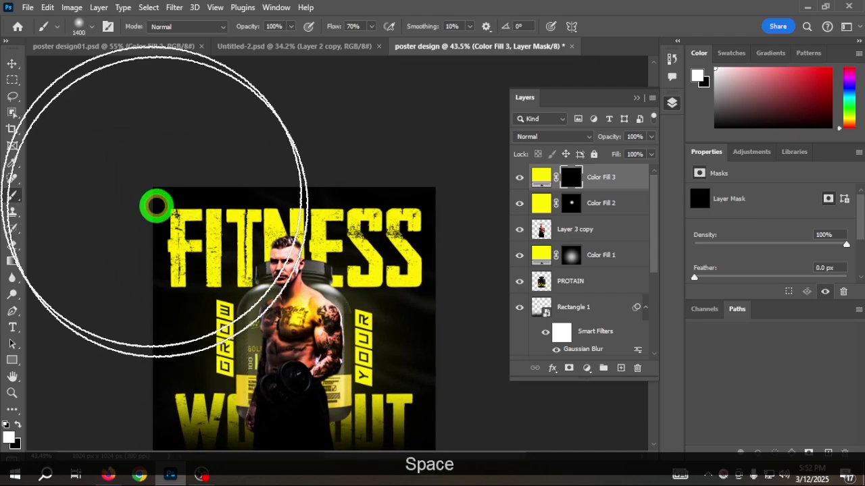
{"action": "left_click_drag", "start_coordinate": [127, 155], "coordinate": [127, 145]}
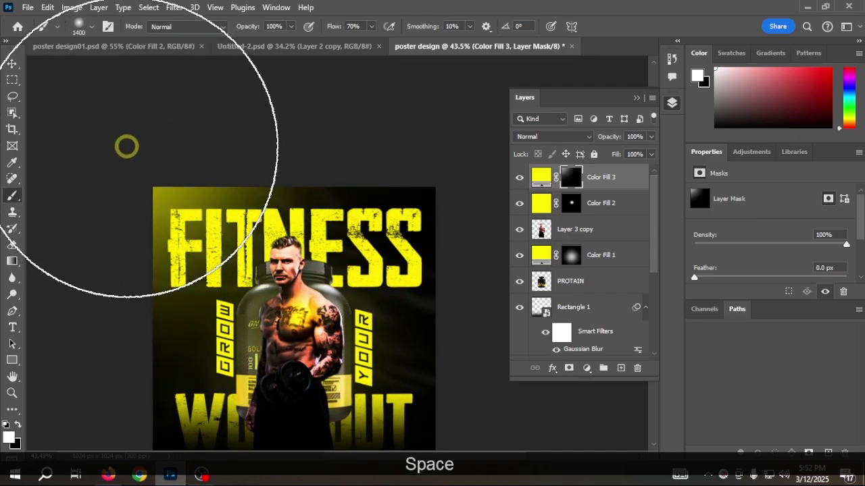
{"action": "left_click", "coordinate": [127, 147]}
{"action": "scroll", "coordinate": [164, 158], "scroll_direction": "down", "scroll_amount": 4}
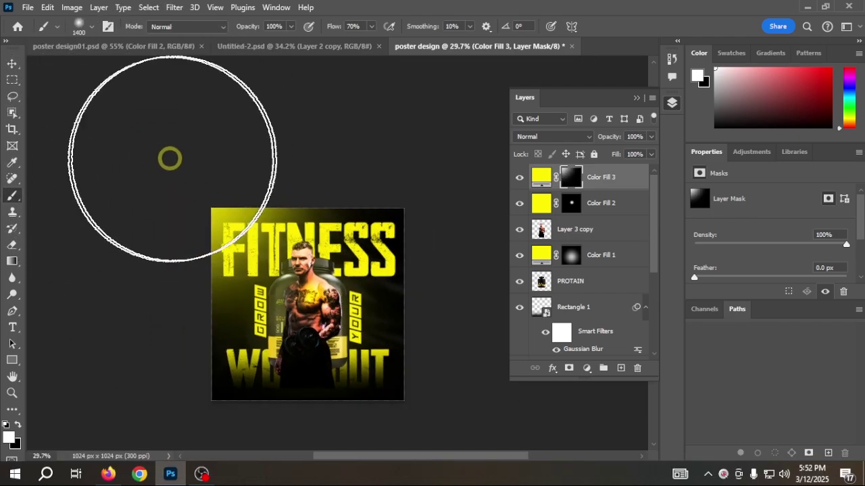
{"action": "scroll", "coordinate": [169, 158], "scroll_direction": "down", "scroll_amount": 1}
{"action": "key", "text": "ctrl+z"}
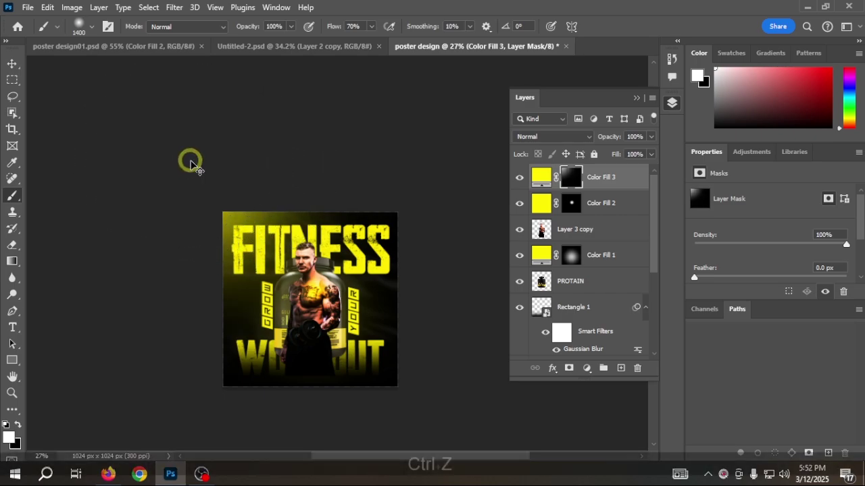
{"action": "key", "text": "ctrl+z"}
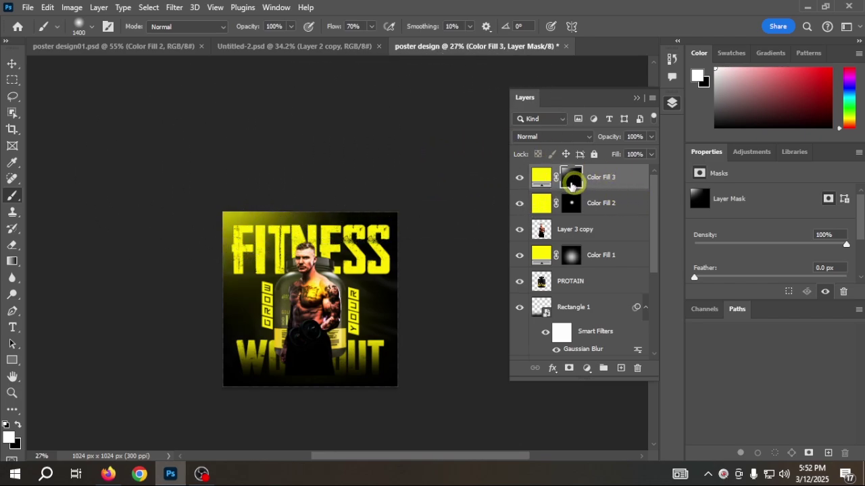
Step: Compare the poster's corner glow with the poster design01 and Untitled-2 reference posters
{"action": "scroll", "coordinate": [309, 247], "scroll_direction": "down", "scroll_amount": 2}
{"action": "scroll", "coordinate": [304, 242], "scroll_direction": "up", "scroll_amount": 3}
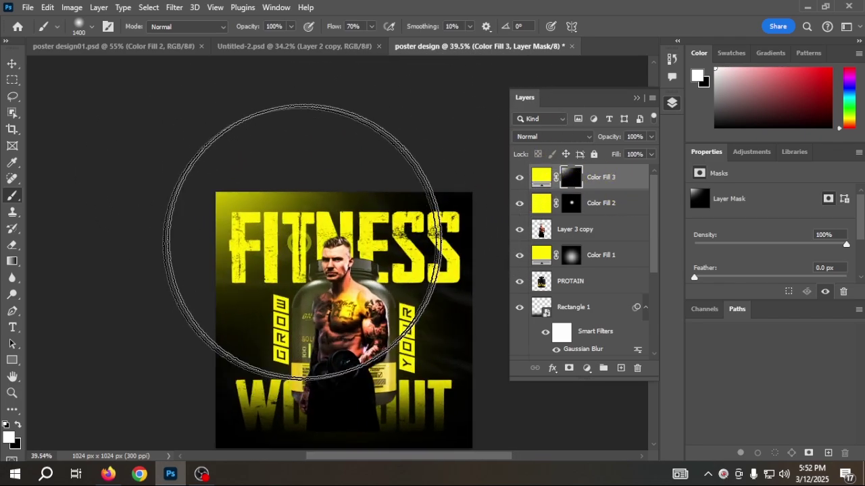
{"action": "scroll", "coordinate": [304, 242], "scroll_direction": "down", "scroll_amount": 2}
{"action": "left_click", "coordinate": [166, 46]}
{"action": "left_click", "coordinate": [317, 175], "text": "alt"}
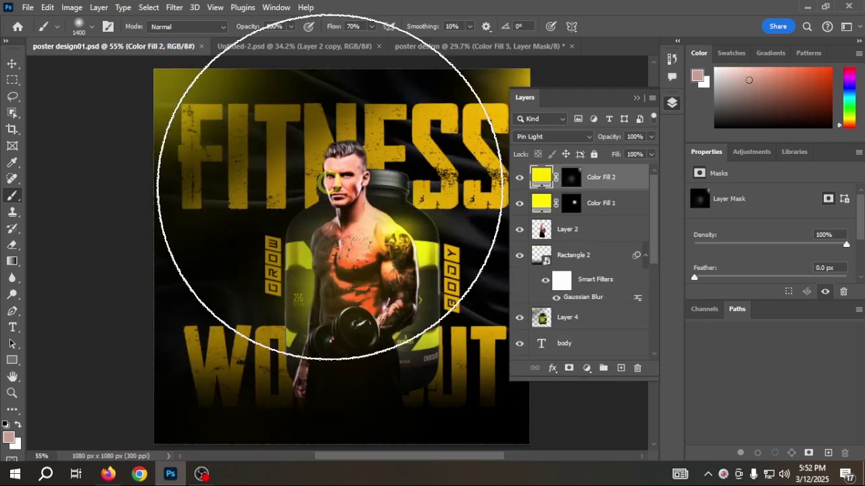
{"action": "scroll", "coordinate": [328, 187], "scroll_direction": "down", "scroll_amount": 2}
{"action": "left_click", "coordinate": [308, 46]}
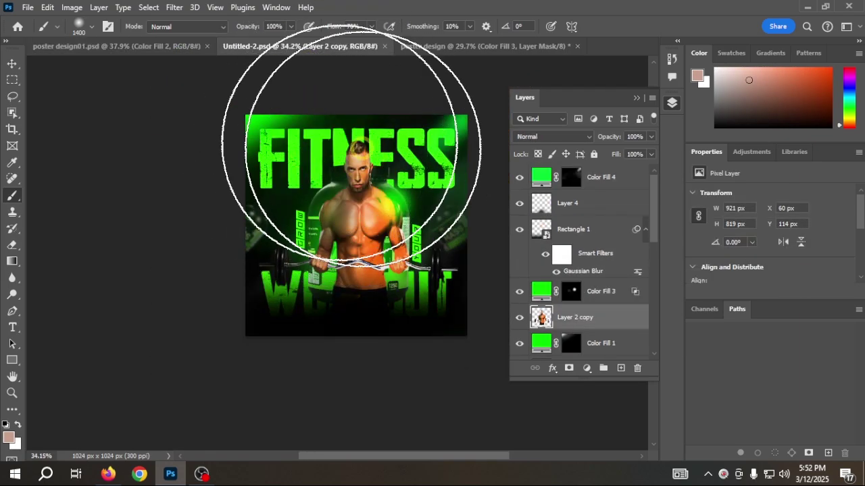
{"action": "left_click", "coordinate": [449, 44]}
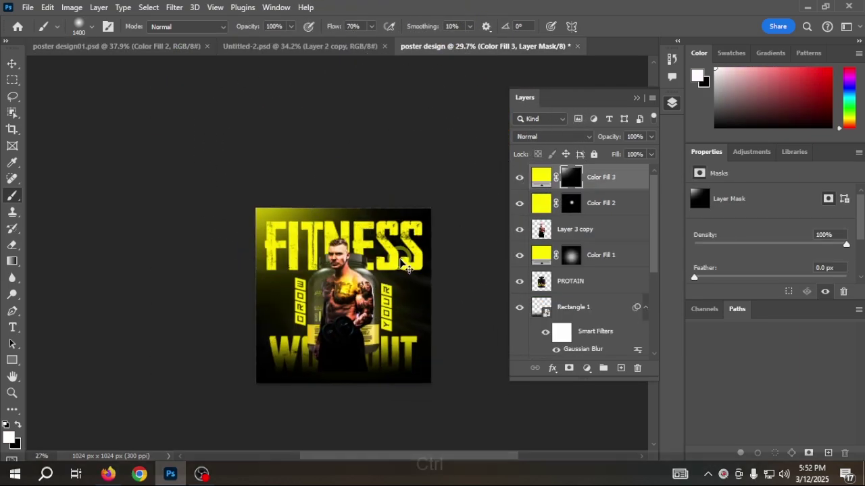
Step: Paint a soft white glow on the Color Fill 3 mask at the poster's top-right corner with the 1400 px brush
{"action": "scroll", "coordinate": [425, 206], "scroll_direction": "up", "scroll_amount": 2}
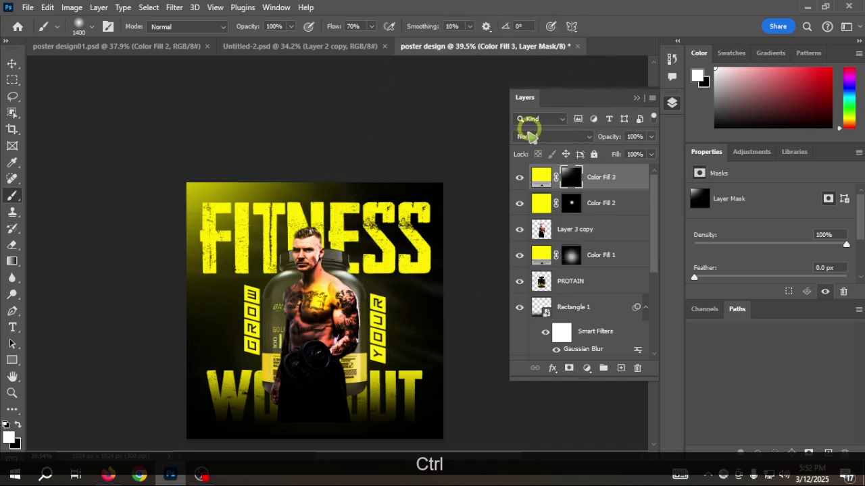
{"action": "scroll", "coordinate": [405, 289], "scroll_direction": "down", "scroll_amount": 5}
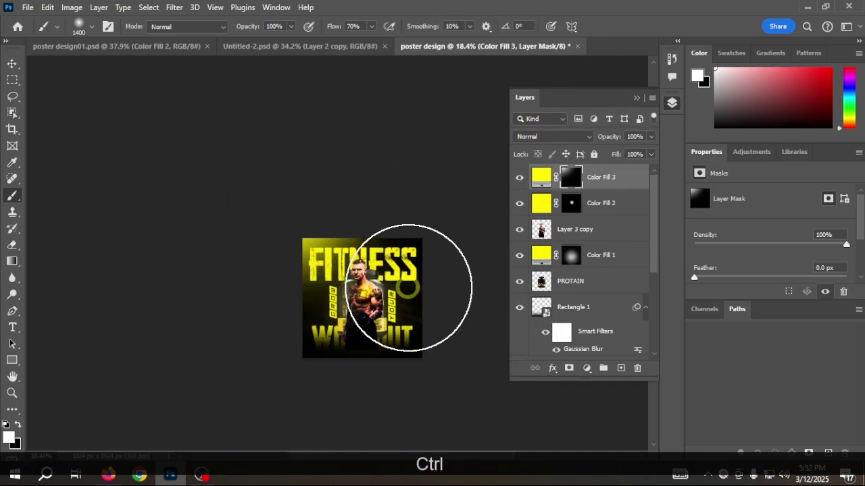
{"action": "scroll", "coordinate": [406, 287], "scroll_direction": "up", "scroll_amount": 5}
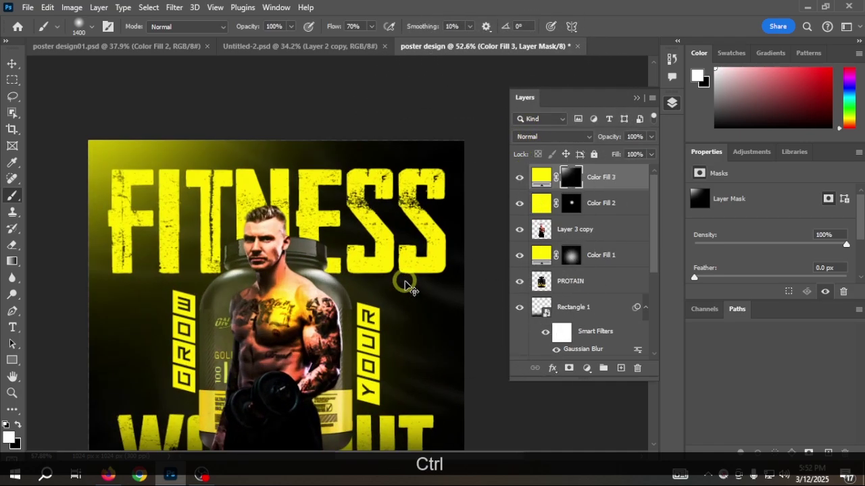
{"action": "left_click_drag", "start_coordinate": [378, 275], "coordinate": [311, 197]}
{"action": "scroll", "coordinate": [374, 220], "scroll_direction": "down", "scroll_amount": 5}
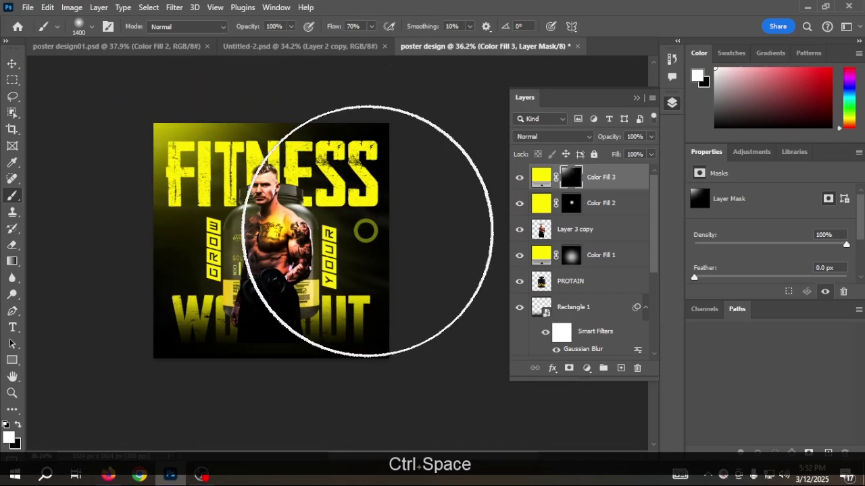
{"action": "scroll", "coordinate": [375, 213], "scroll_direction": "down", "scroll_amount": 2}
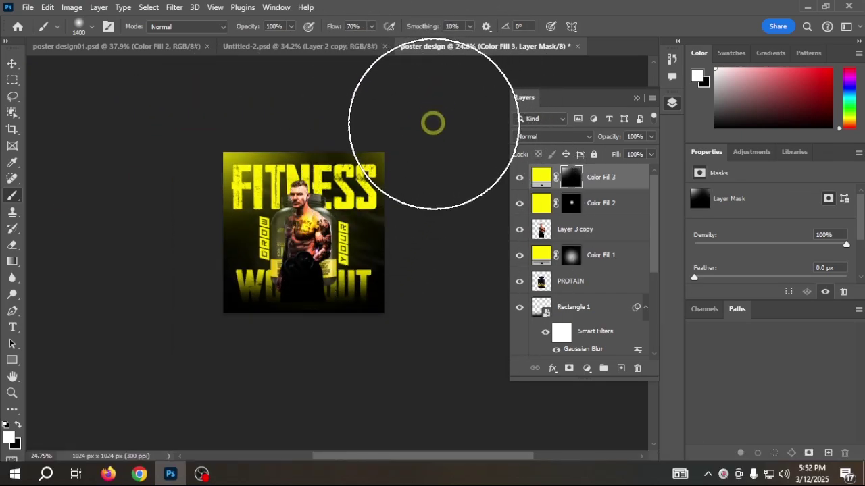
{"action": "scroll", "coordinate": [283, 271], "scroll_direction": "up", "scroll_amount": 3}
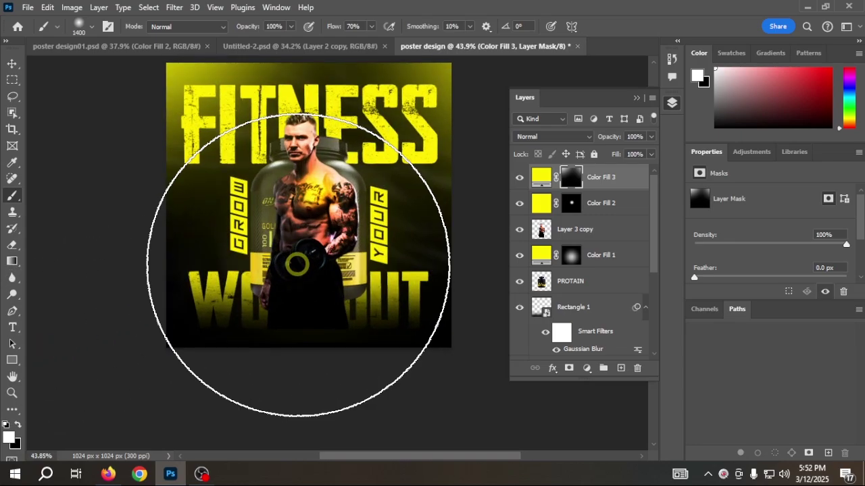
Step: Compare the poster's glows and side decorations with the green Untitled-2 reference poster
{"action": "key", "text": "space"}
{"action": "left_click_drag", "start_coordinate": [301, 230], "coordinate": [254, 266]}
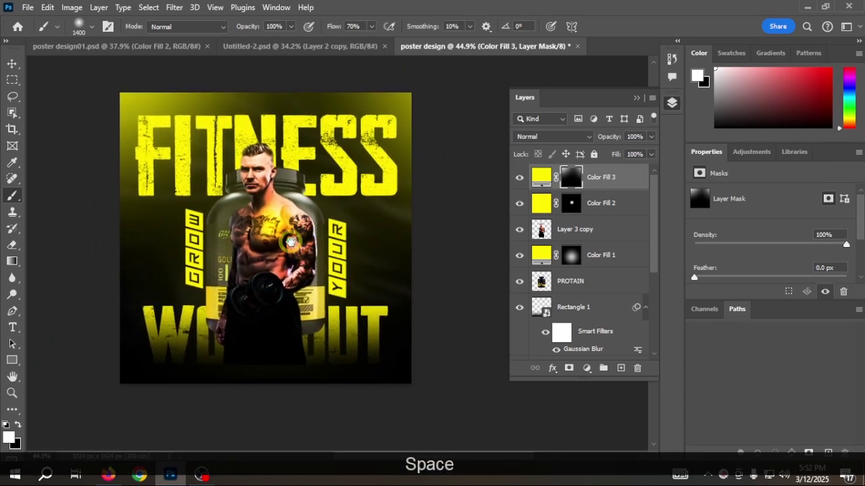
{"action": "scroll", "coordinate": [254, 266], "scroll_direction": "down", "scroll_amount": 1}
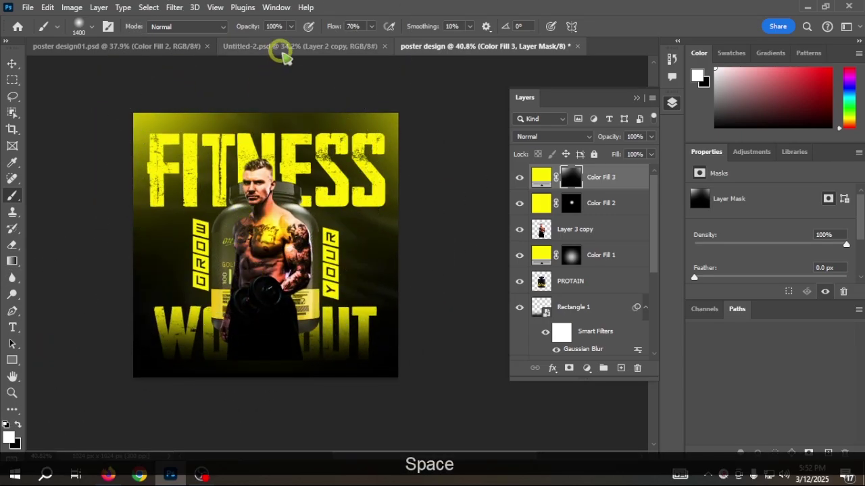
{"action": "left_click", "coordinate": [282, 46]}
{"action": "scroll", "coordinate": [319, 237], "scroll_direction": "down", "scroll_amount": 2}
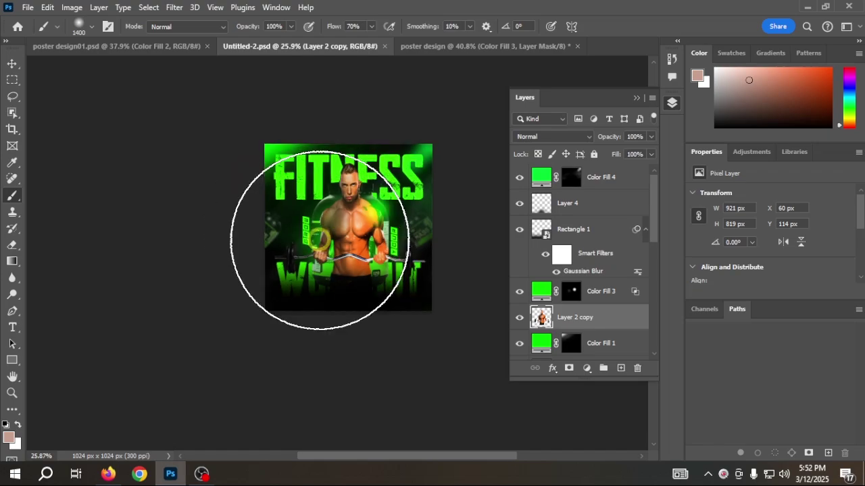
{"action": "scroll", "coordinate": [320, 232], "scroll_direction": "up", "scroll_amount": 2}
{"action": "scroll", "coordinate": [320, 232], "scroll_direction": "up", "scroll_amount": 2}
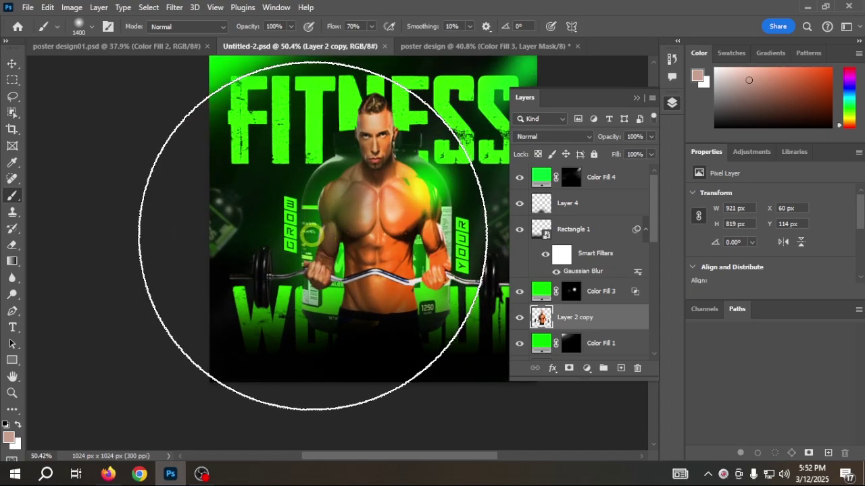
{"action": "key", "text": "m"}
{"action": "scroll", "coordinate": [320, 233], "scroll_direction": "down", "scroll_amount": 2}
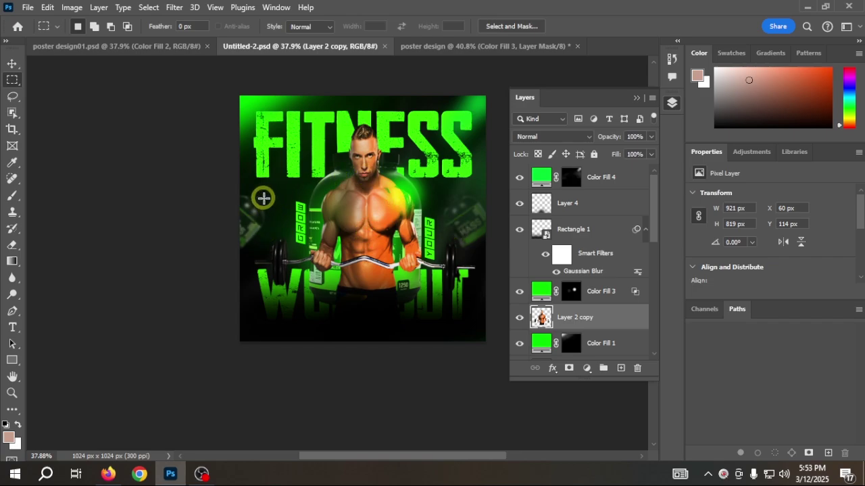
{"action": "left_click", "coordinate": [415, 45]}
{"action": "scroll", "coordinate": [269, 247], "scroll_direction": "down", "scroll_amount": 2}
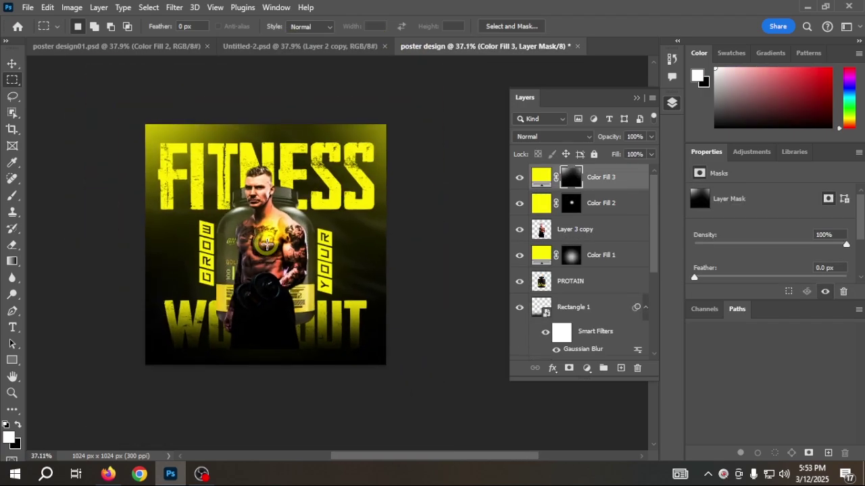
{"action": "scroll", "coordinate": [269, 248], "scroll_direction": "up", "scroll_amount": 2}
{"action": "scroll", "coordinate": [355, 287], "scroll_direction": "down", "scroll_amount": 2}
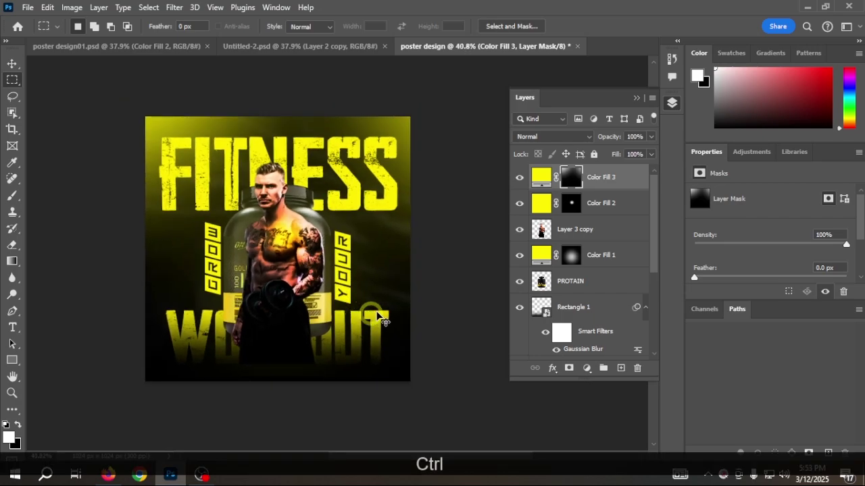
{"action": "scroll", "coordinate": [352, 283], "scroll_direction": "up", "scroll_amount": 2}
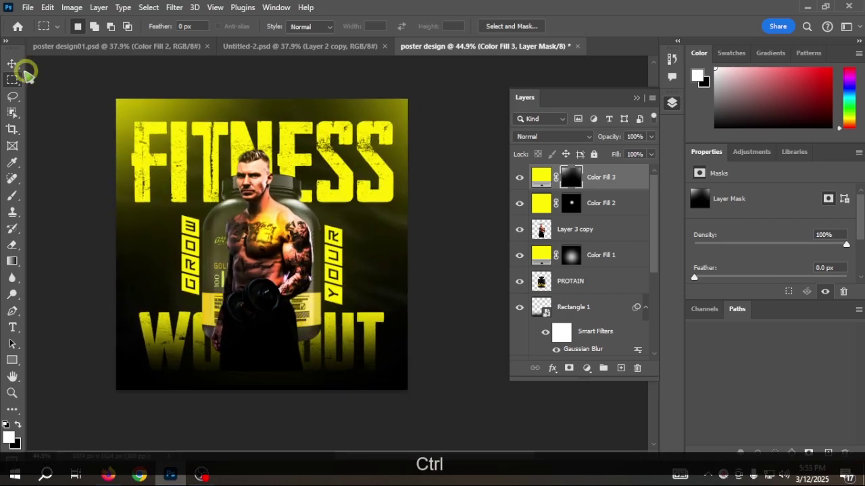
Step: Duplicate the PROTAIN jar layer
{"action": "left_click", "coordinate": [24, 69]}
{"action": "scroll", "coordinate": [608, 250], "scroll_direction": "down", "scroll_amount": 2}
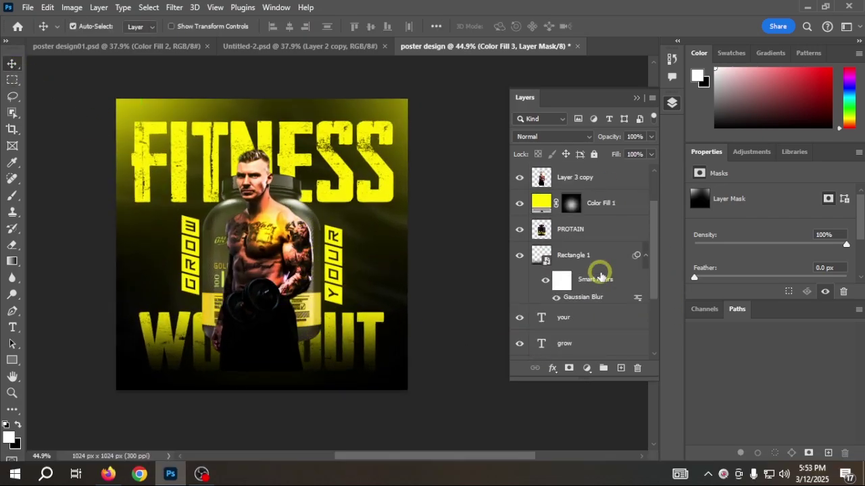
{"action": "left_click", "coordinate": [593, 233]}
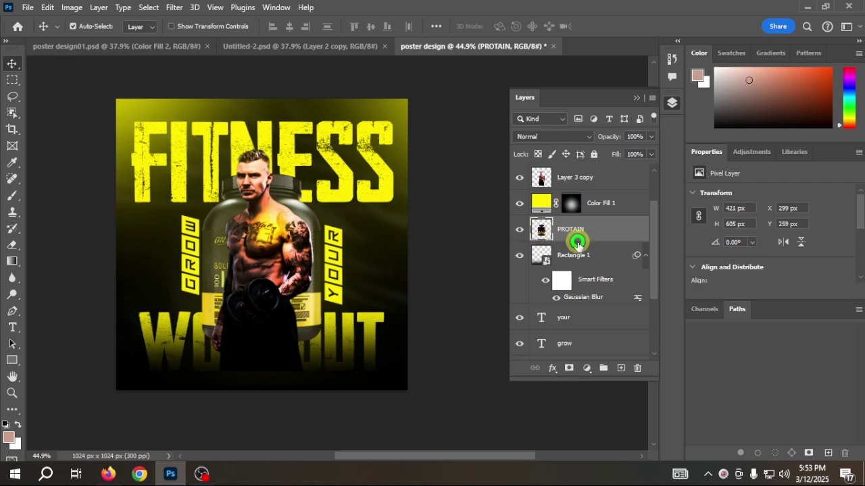
{"action": "left_click_drag", "start_coordinate": [628, 233], "coordinate": [621, 369]}
{"action": "scroll", "coordinate": [616, 240], "scroll_direction": "up", "scroll_amount": 2}
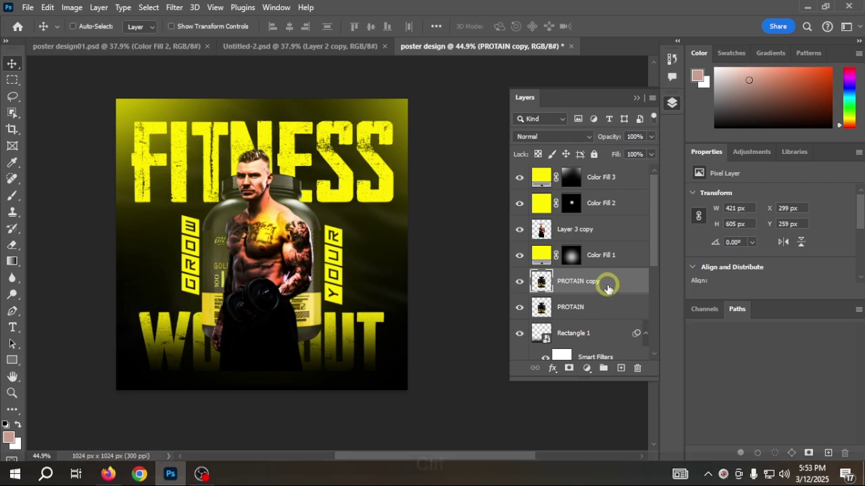
Step: Scale the PROTAIN copy to about 25%, rotate it about 41°, and place it partly off the poster's right edge beside YOUR
{"action": "key", "text": "ctrl+t"}
{"action": "left_click_drag", "start_coordinate": [312, 322], "coordinate": [384, 283]}
{"action": "left_click_drag", "start_coordinate": [411, 225], "coordinate": [442, 239]}
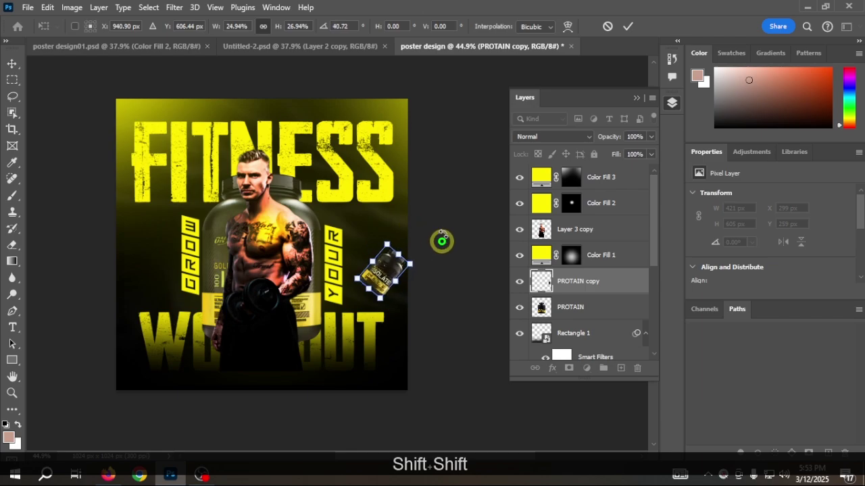
{"action": "left_click", "coordinate": [608, 69]}
{"action": "scroll", "coordinate": [432, 277], "scroll_direction": "up", "scroll_amount": 4}
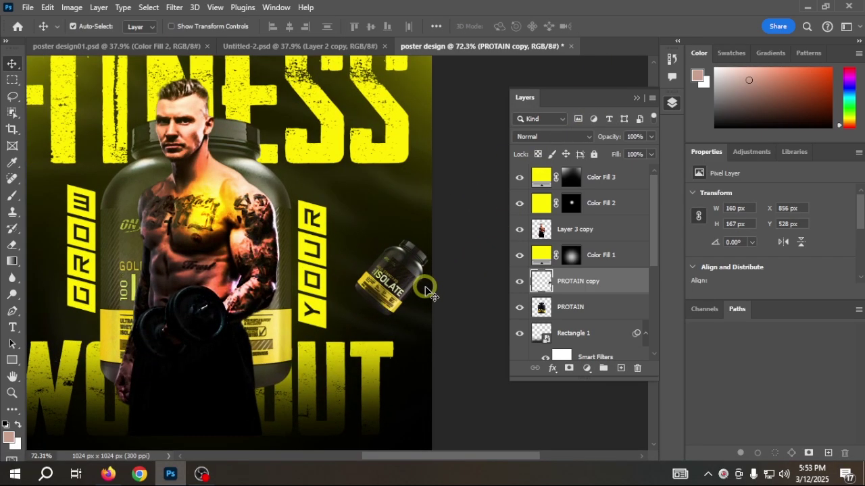
{"action": "left_click_drag", "start_coordinate": [406, 282], "coordinate": [435, 260]}
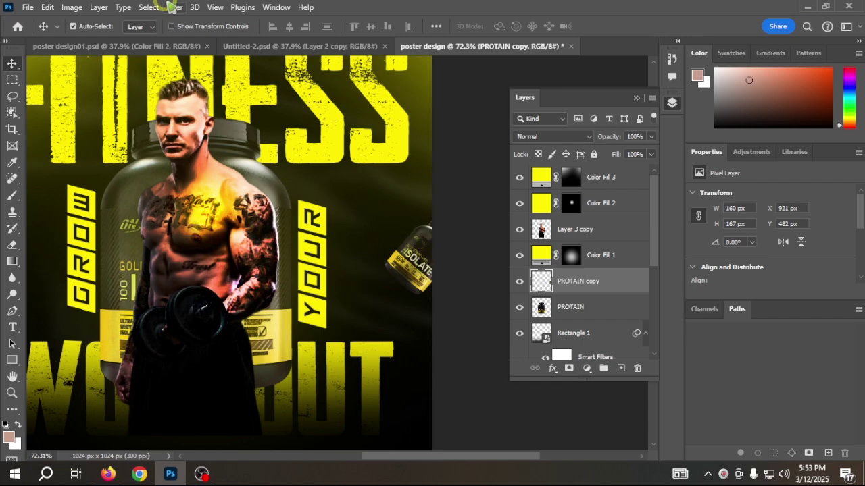
Step: Apply a Gaussian Blur with a 2.3 px radius to the small PROTAIN copy jar
{"action": "left_click", "coordinate": [175, 8]}
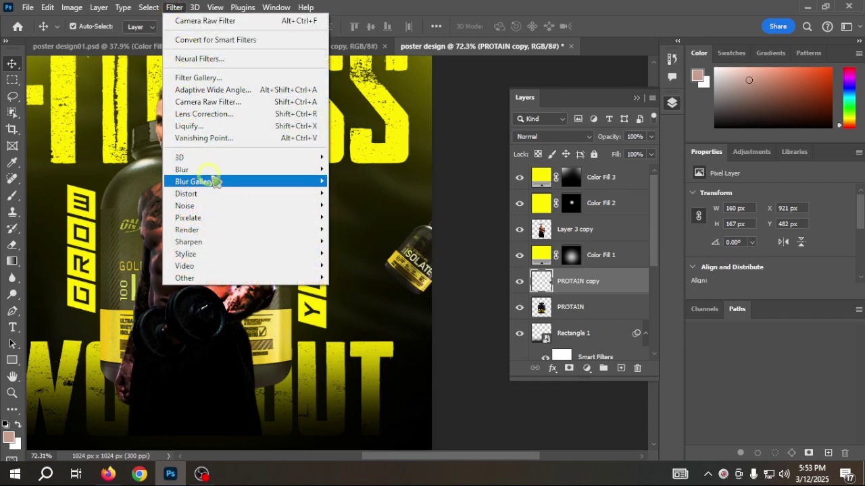
{"action": "left_click", "coordinate": [368, 217]}
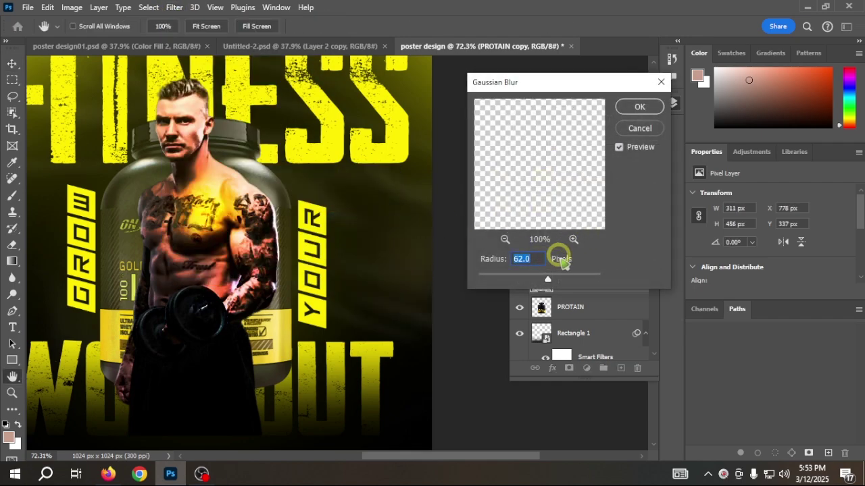
{"action": "left_click_drag", "start_coordinate": [547, 279], "coordinate": [527, 280]}
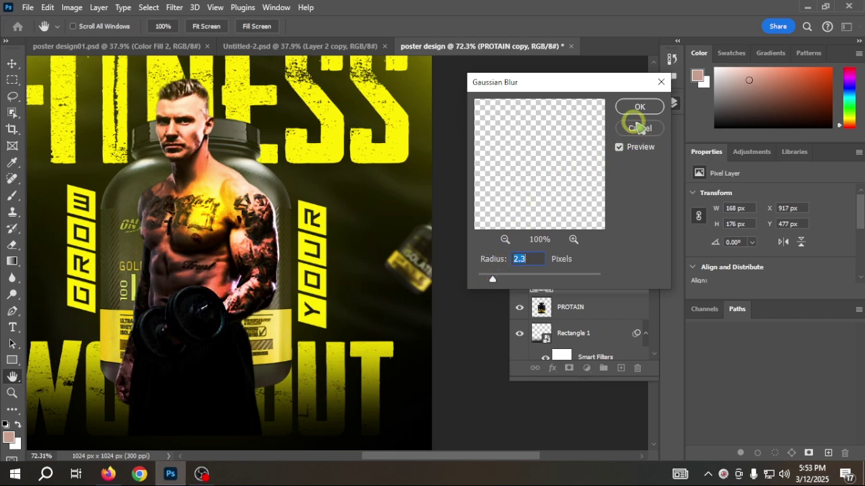
{"action": "left_click", "coordinate": [639, 109]}
{"action": "scroll", "coordinate": [358, 252], "scroll_direction": "down", "scroll_amount": 3}
{"action": "scroll", "coordinate": [358, 251], "scroll_direction": "up", "scroll_amount": 2}
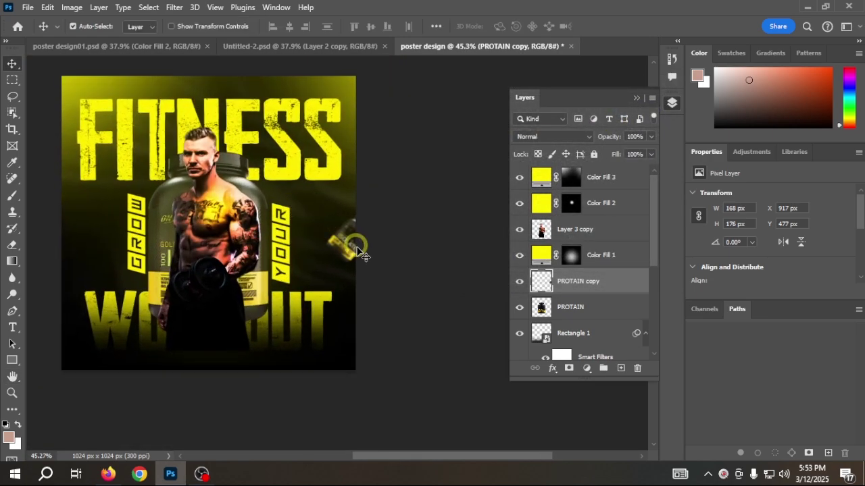
Step: Duplicate the blurred jar to the poster's left edge, rotate it about -77°, and position it partly off the canvas
{"action": "left_click_drag", "start_coordinate": [348, 254], "coordinate": [65, 250]}
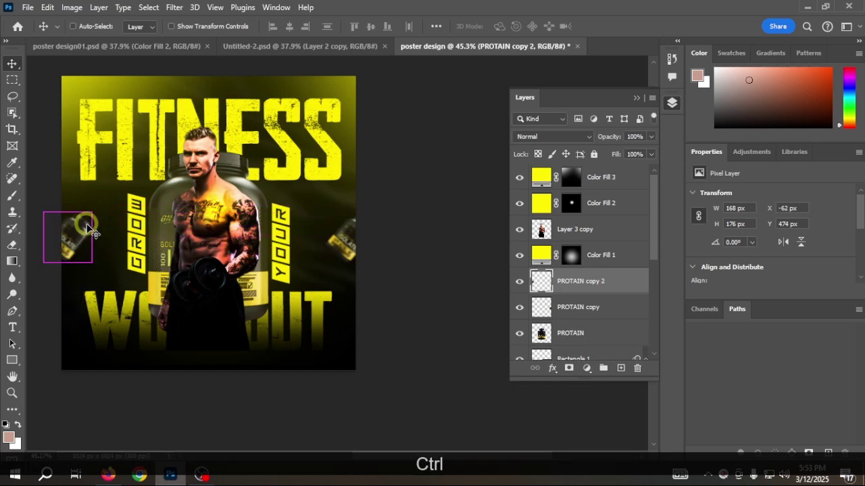
{"action": "key", "text": "ctrl+t"}
{"action": "left_click_drag", "start_coordinate": [96, 200], "coordinate": [61, 185]}
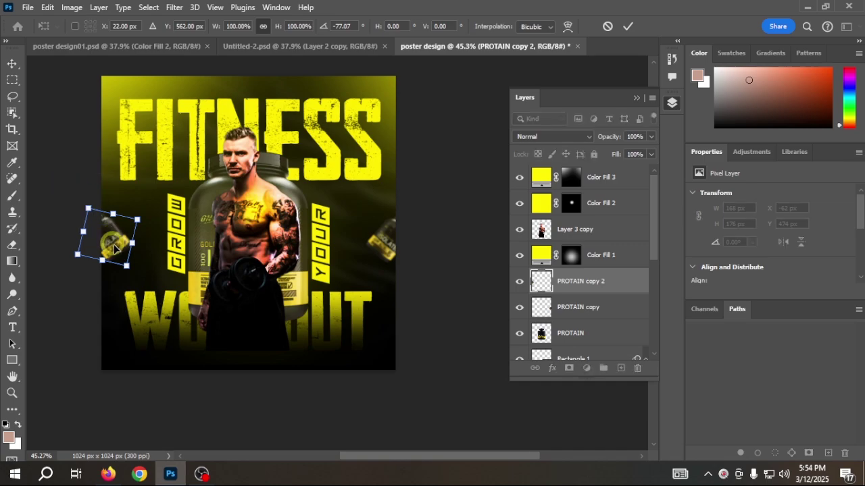
{"action": "left_click_drag", "start_coordinate": [116, 248], "coordinate": [108, 243]}
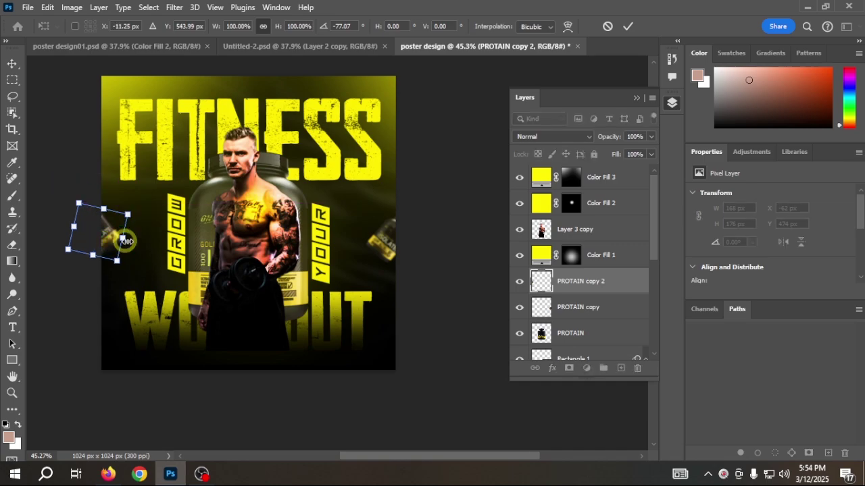
{"action": "left_click", "coordinate": [625, 29]}
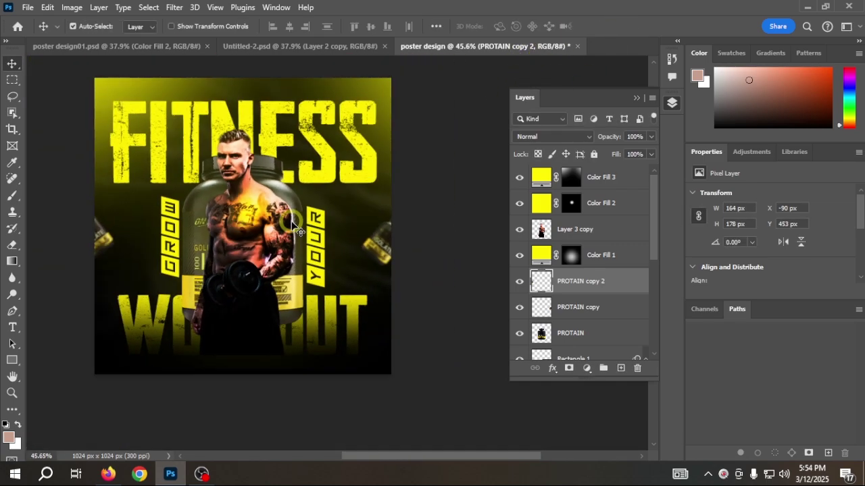
Step: After checking the Untitled-2 reference, rotate the right jar copy -75°, enlarge it slightly, and move it inward from the poster's right edge
{"action": "scroll", "coordinate": [291, 221], "scroll_direction": "down", "scroll_amount": 2}
{"action": "left_click", "coordinate": [292, 48]}
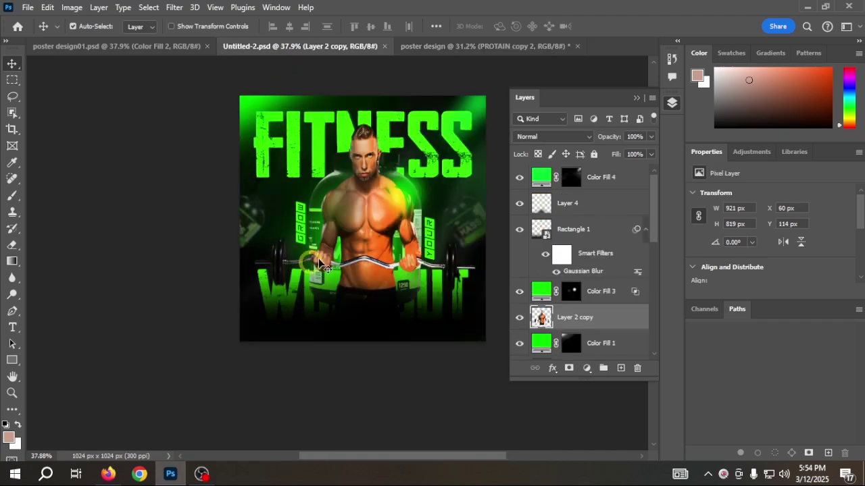
{"action": "left_click", "coordinate": [484, 46]}
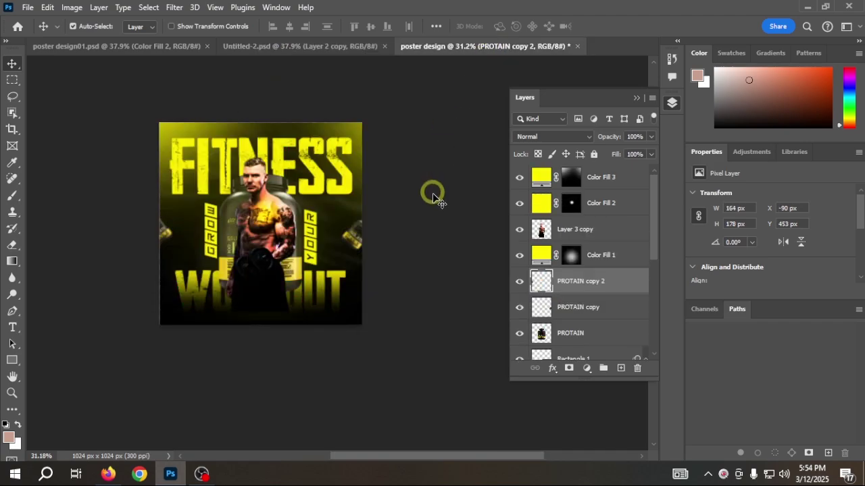
{"action": "scroll", "coordinate": [352, 238], "scroll_direction": "up", "scroll_amount": 5}
{"action": "key", "text": "ctrl+t"}
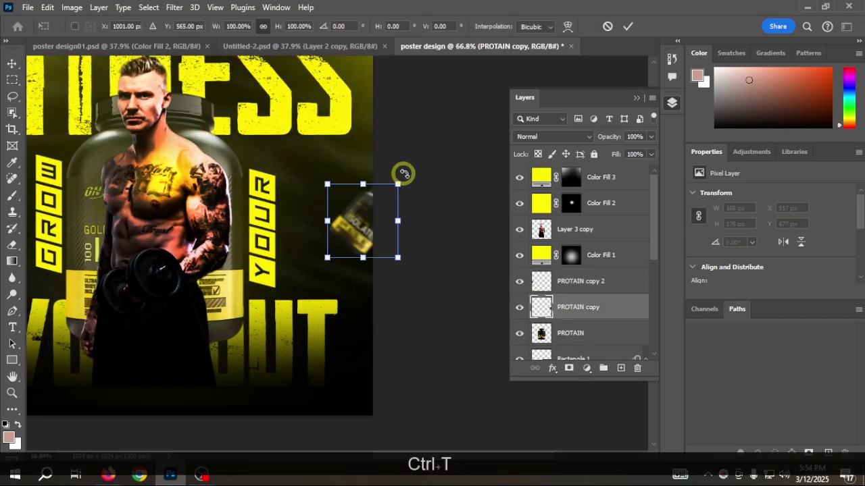
{"action": "left_click_drag", "start_coordinate": [403, 173], "coordinate": [327, 170]}
{"action": "left_click_drag", "start_coordinate": [362, 226], "coordinate": [337, 231]}
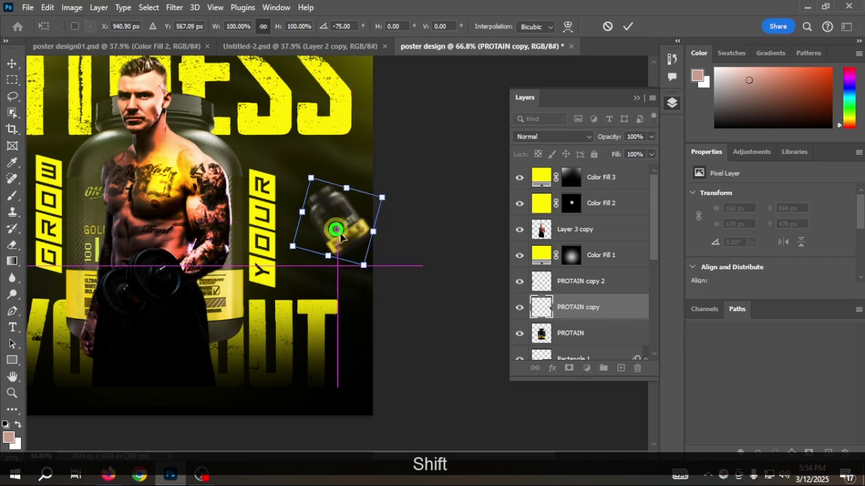
{"action": "left_click_drag", "start_coordinate": [362, 264], "coordinate": [365, 274]}
{"action": "mouse_move", "coordinate": [346, 242]}
{"action": "left_mouse_down"}
{"action": "mouse_move", "coordinate": [365, 245]}
{"action": "mouse_move", "coordinate": [355, 247]}
{"action": "left_mouse_up"}
{"action": "left_click", "coordinate": [627, 28]}
Step: Rotate the right PROTAIN copy jar about 66° and reposition it at the poster's right edge
{"action": "scroll", "coordinate": [322, 227], "scroll_direction": "up", "scroll_amount": 1}
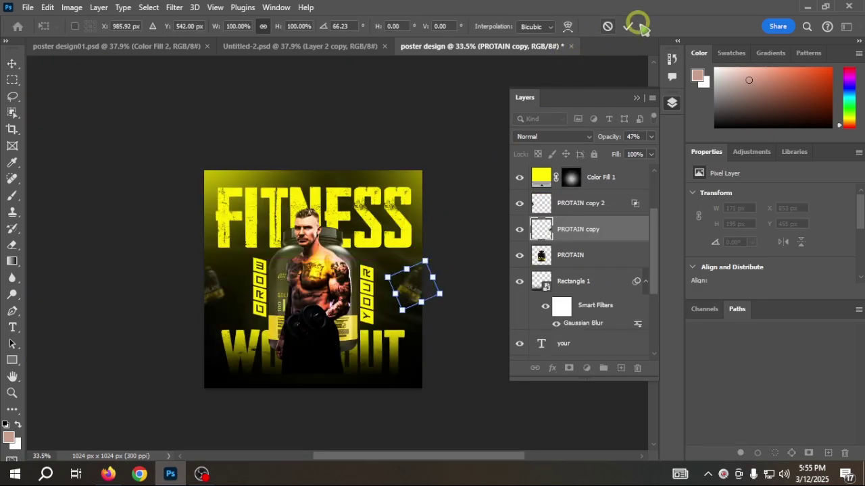
{"action": "left_click", "coordinate": [629, 27]}
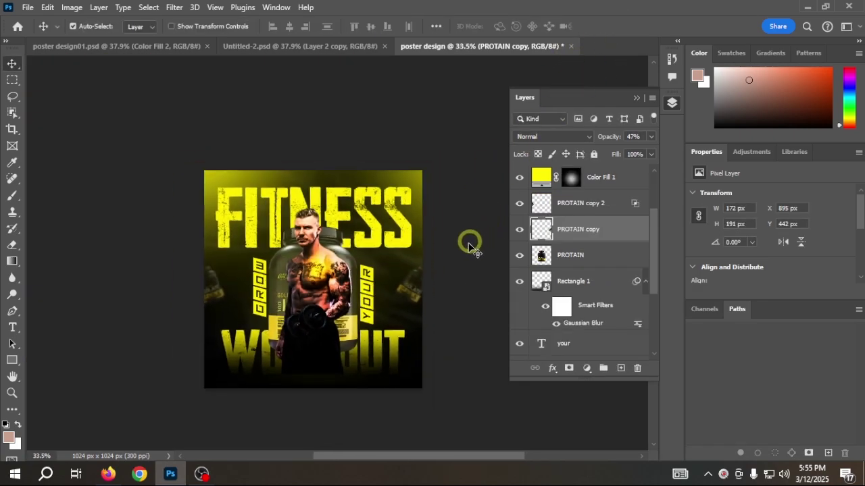
{"action": "scroll", "coordinate": [409, 297], "scroll_direction": "down", "scroll_amount": 1}
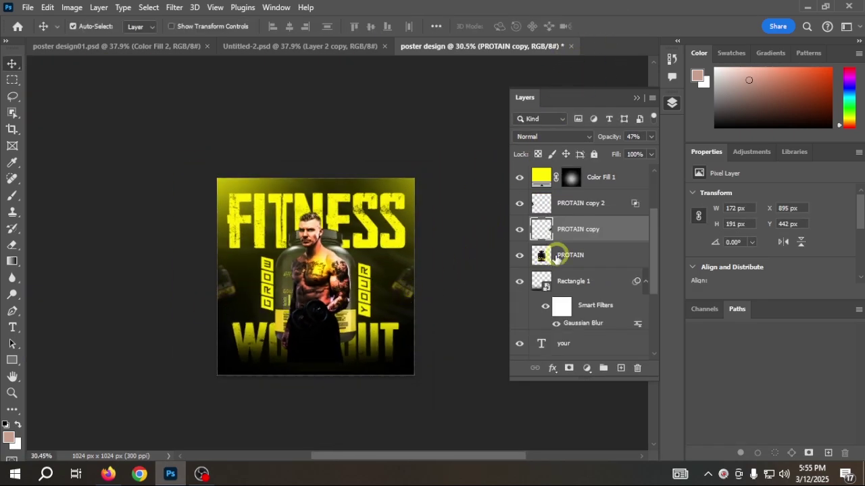
Step: Set the right-hand PROTAIN copy jar's layer opacity to 40% and its fill opacity to 84%
{"action": "left_click", "coordinate": [603, 203], "text": "shift"}
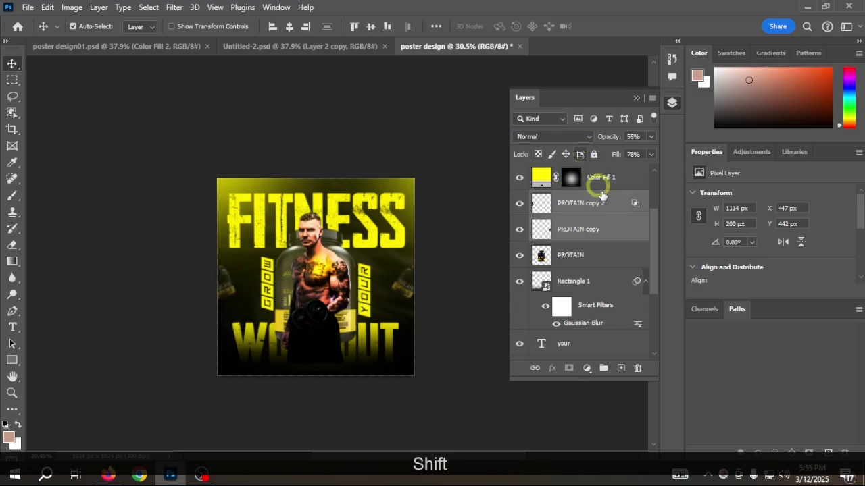
{"action": "right_click", "coordinate": [610, 201]}
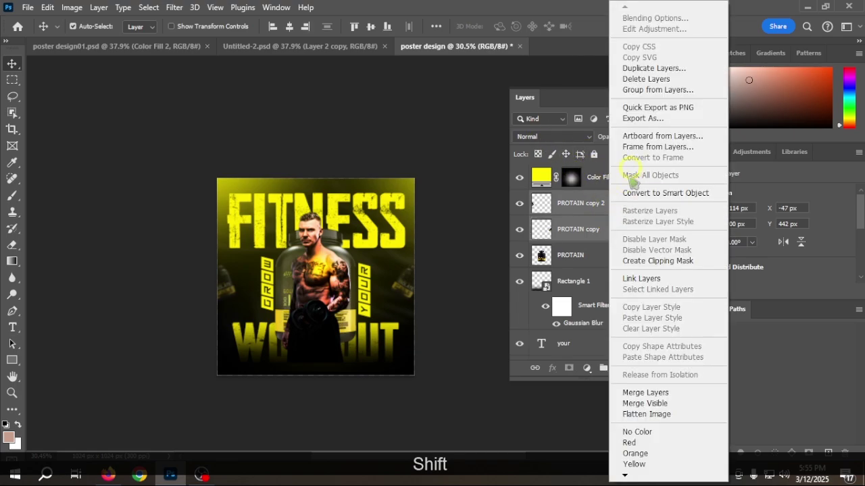
{"action": "left_click", "coordinate": [598, 229]}
{"action": "left_click", "coordinate": [616, 228]}
{"action": "double_click", "coordinate": [616, 228]}
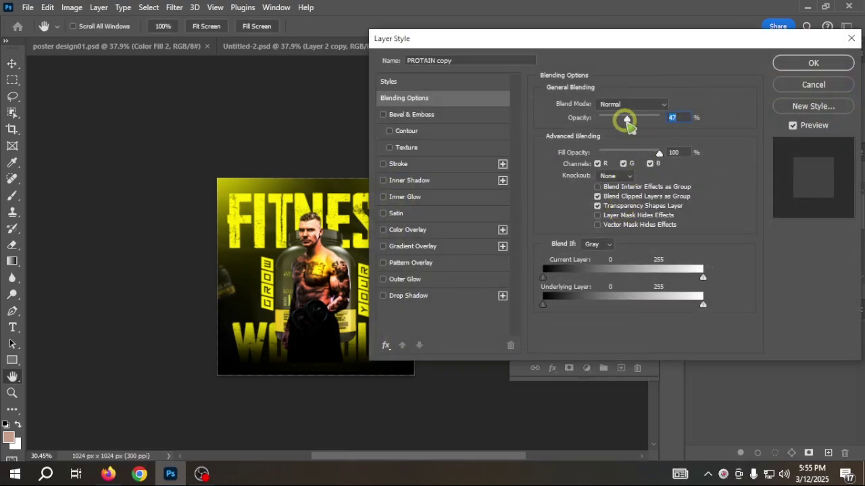
{"action": "left_click_drag", "start_coordinate": [579, 41], "coordinate": [655, 42]}
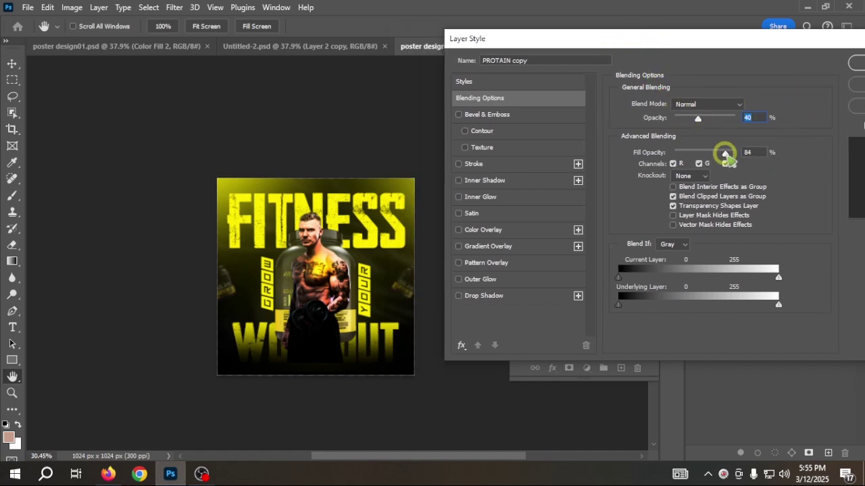
{"action": "left_click", "coordinate": [724, 152]}
{"action": "left_click", "coordinate": [859, 65]}
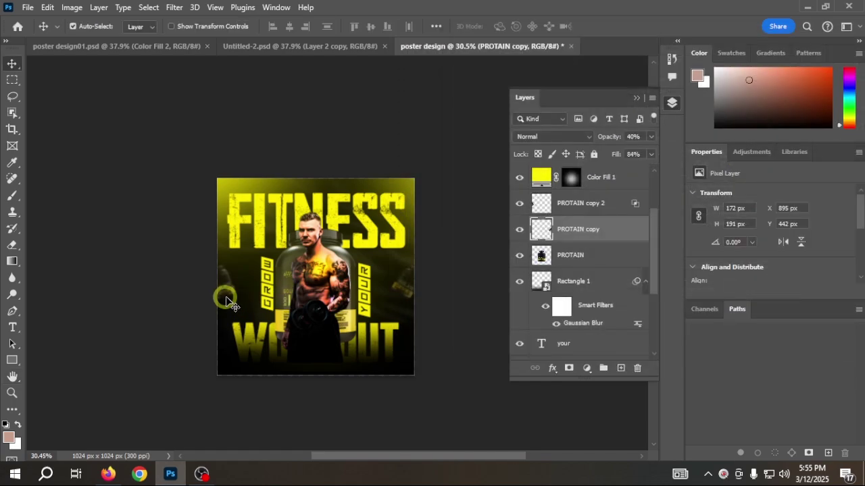
Step: Set the fill opacity of the left-hand PROTAIN copy 2 jar to 43%
{"action": "left_click", "coordinate": [228, 289]}
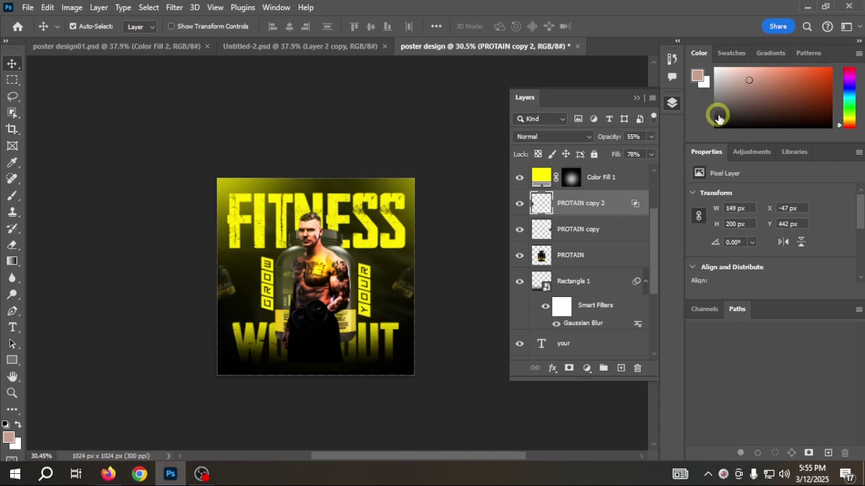
{"action": "double_click", "coordinate": [617, 202]}
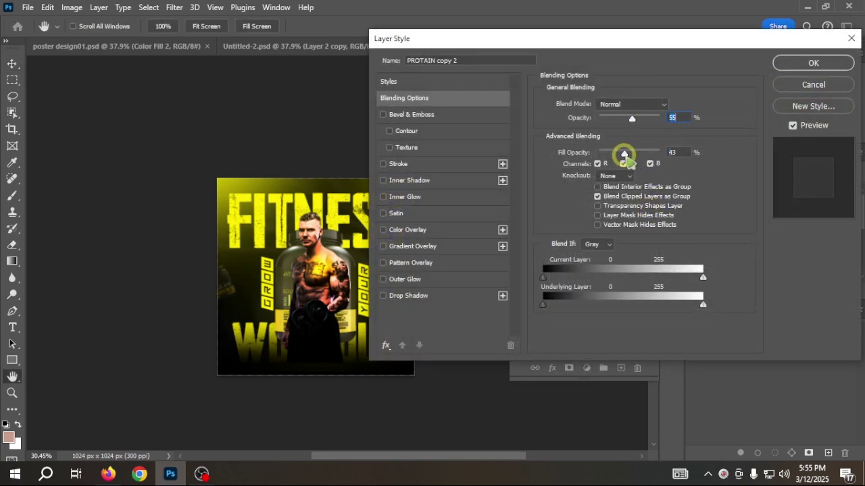
{"action": "left_click", "coordinate": [824, 62]}
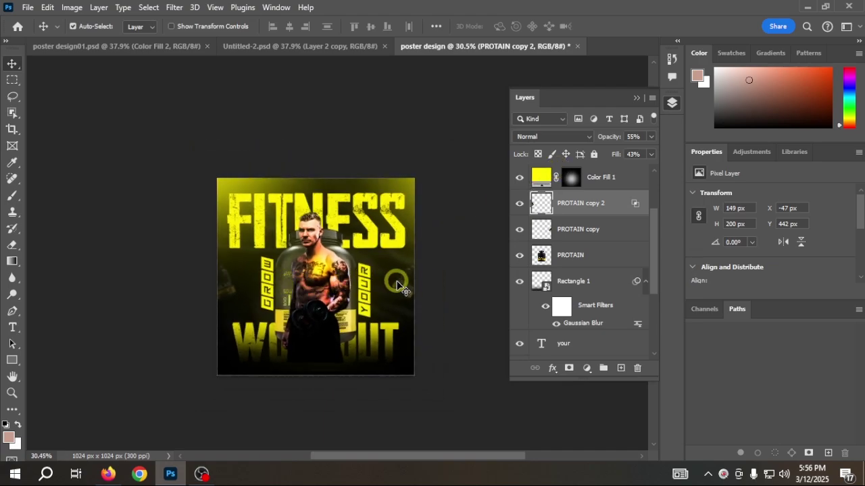
Step: Move the right jar copy slightly outward and down to X 900 px, Y 451 px, and check the Untitled-2 reference
{"action": "left_click_drag", "start_coordinate": [398, 287], "coordinate": [408, 292]}
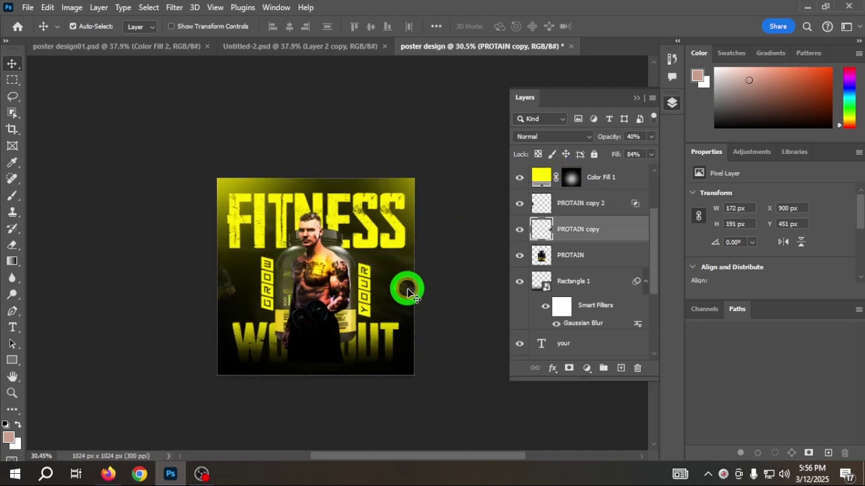
{"action": "left_click", "coordinate": [313, 47]}
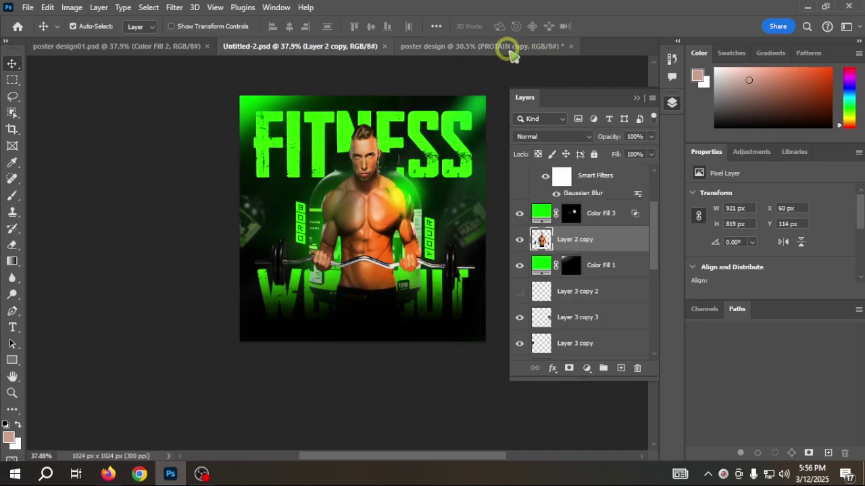
{"action": "left_click", "coordinate": [510, 48]}
Step: Set the left-hand PROTAIN copy 2 jar to 73% layer opacity and 70% fill opacity
{"action": "double_click", "coordinate": [231, 289]}
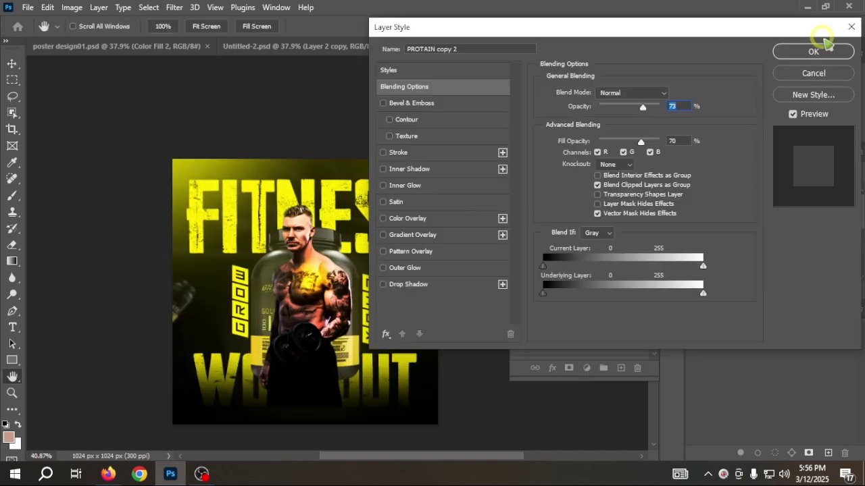
{"action": "key", "text": "Escape"}
{"action": "scroll", "coordinate": [272, 273], "scroll_direction": "down", "scroll_amount": 2}
{"action": "scroll", "coordinate": [260, 246], "scroll_direction": "up", "scroll_amount": 5}
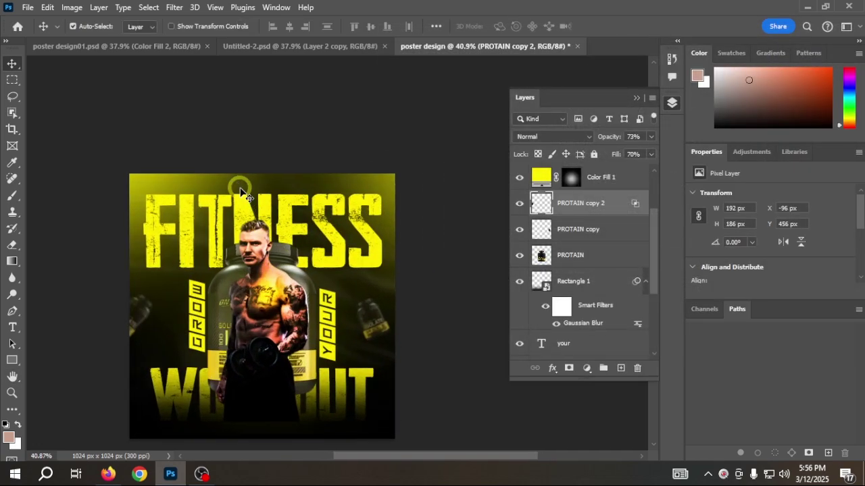
{"action": "scroll", "coordinate": [239, 189], "scroll_direction": "down", "scroll_amount": 6}
Step: Compare the poster with the Untitled-2 reference and examine the side jars and bodybuilder up close
{"action": "left_click", "coordinate": [325, 46]}
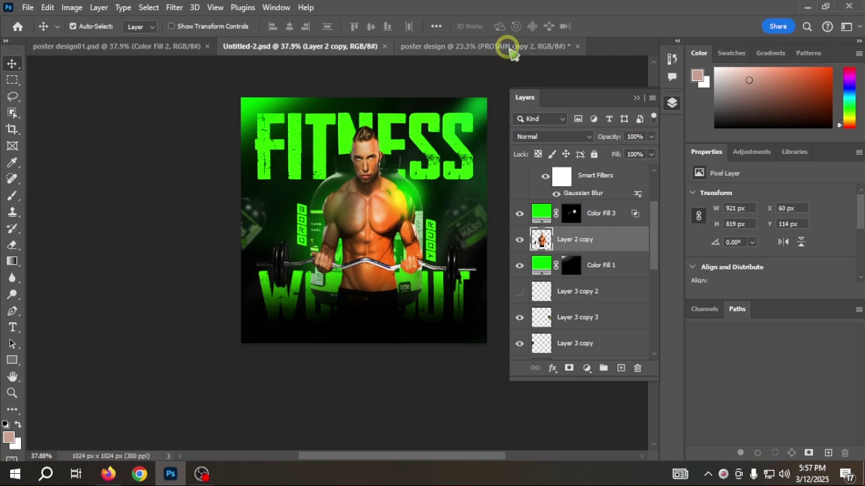
{"action": "left_click", "coordinate": [507, 46]}
{"action": "scroll", "coordinate": [297, 307], "scroll_direction": "up", "scroll_amount": 3}
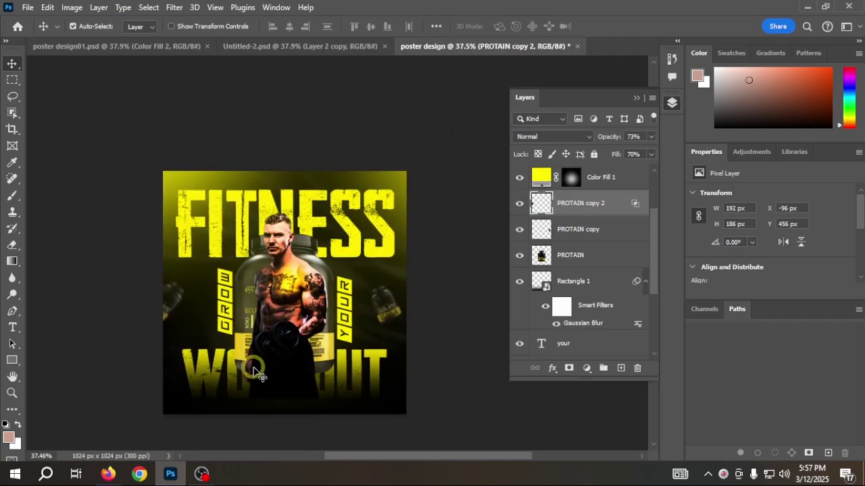
{"action": "scroll", "coordinate": [313, 385], "scroll_direction": "up", "scroll_amount": 3}
{"action": "scroll", "coordinate": [315, 377], "scroll_direction": "up", "scroll_amount": 2}
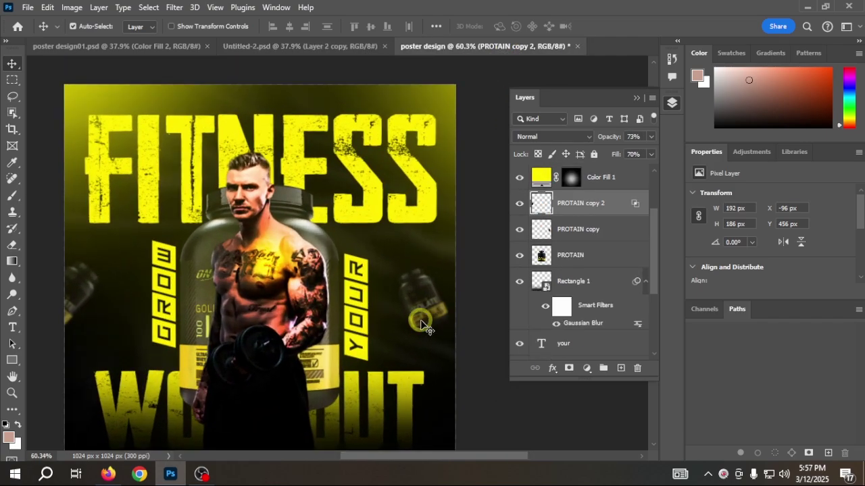
{"action": "scroll", "coordinate": [328, 400], "scroll_direction": "down", "scroll_amount": 4}
{"action": "scroll", "coordinate": [258, 405], "scroll_direction": "up", "scroll_amount": 3}
{"action": "scroll", "coordinate": [259, 406], "scroll_direction": "up", "scroll_amount": 1}
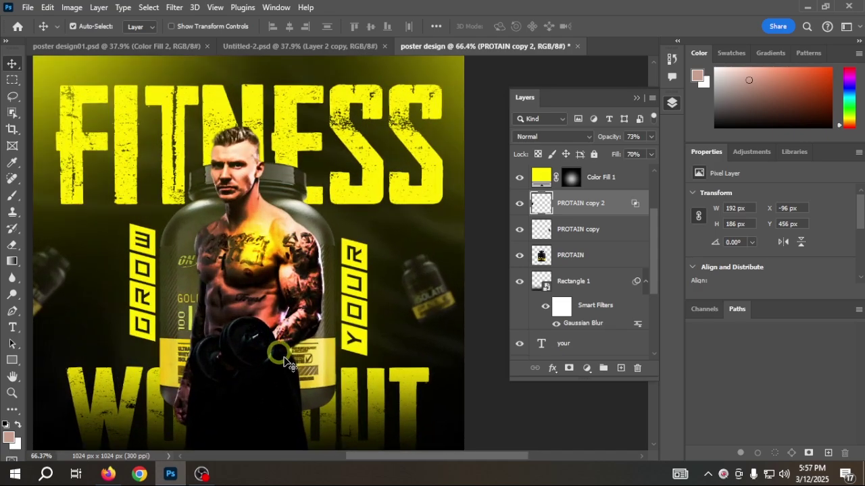
{"action": "key", "text": "space"}
{"action": "left_click_drag", "start_coordinate": [266, 357], "coordinate": [214, 415]}
{"action": "mouse_move", "coordinate": [224, 379]}
{"action": "left_mouse_down"}
{"action": "mouse_move", "coordinate": [224, 362]}
{"action": "mouse_move", "coordinate": [222, 372]}
{"action": "left_mouse_up"}
{"action": "key", "text": "ctrl+z"}
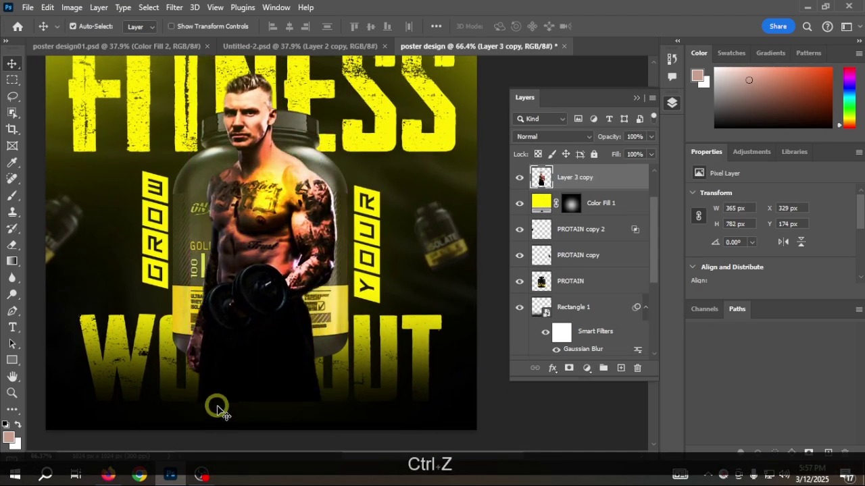
Step: Move the blurred Rectangle 1 layer above Color Fill 3 so it sits first in the layer stack
{"action": "left_click", "coordinate": [450, 407]}
{"action": "left_click", "coordinate": [619, 315]}
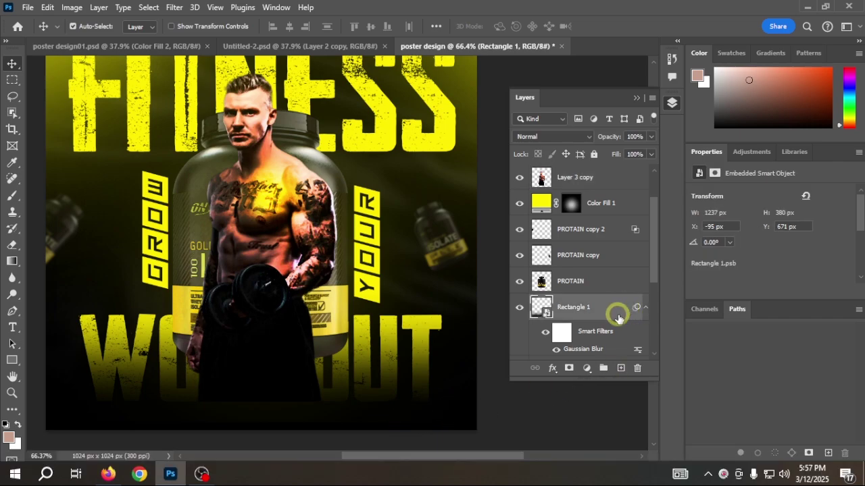
{"action": "scroll", "coordinate": [619, 314], "scroll_direction": "down", "scroll_amount": 1}
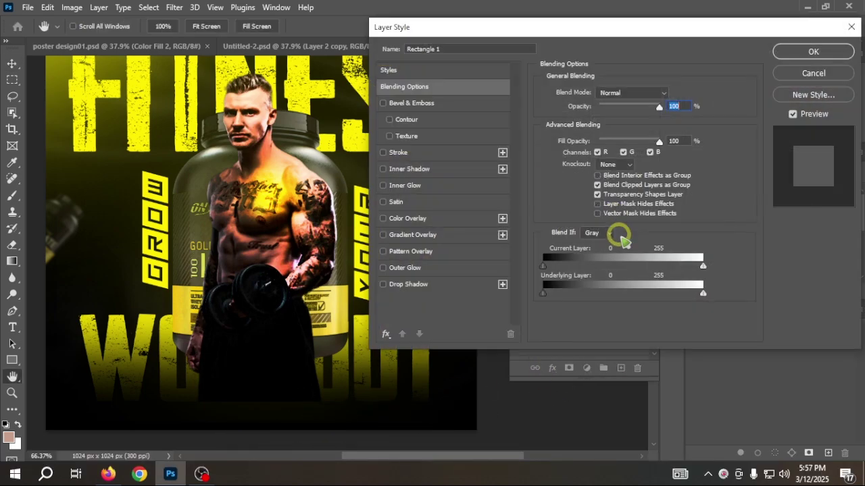
{"action": "left_click", "coordinate": [805, 73]}
{"action": "left_click_drag", "start_coordinate": [609, 288], "coordinate": [592, 182]}
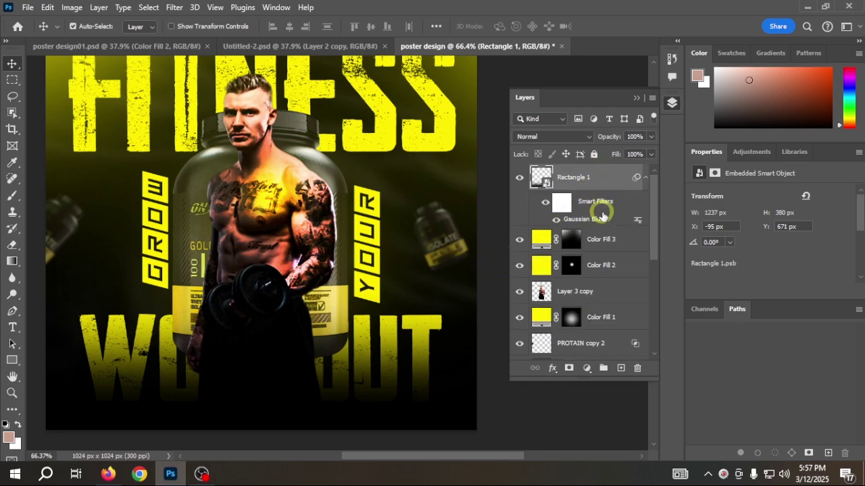
{"action": "scroll", "coordinate": [233, 301], "scroll_direction": "up", "scroll_amount": 3}
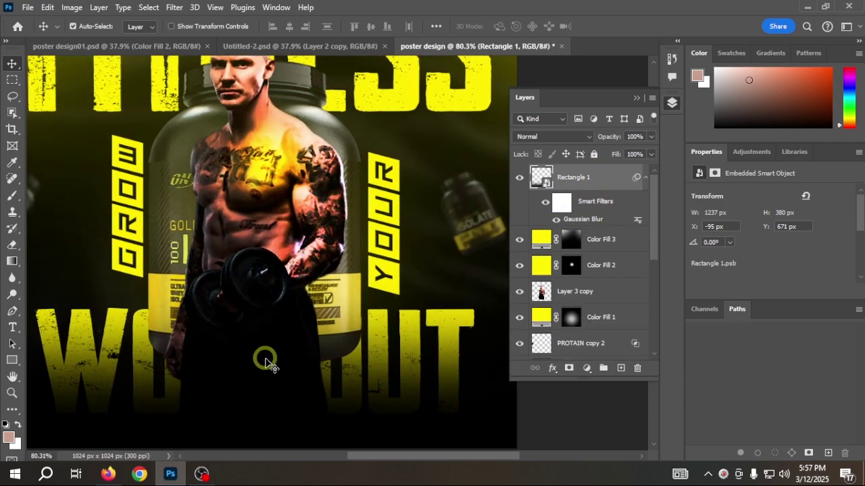
{"action": "scroll", "coordinate": [265, 378], "scroll_direction": "down", "scroll_amount": 3}
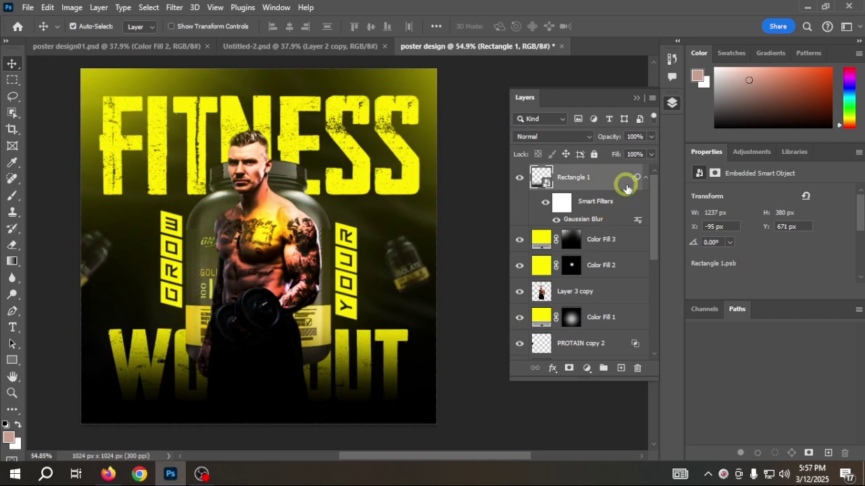
{"action": "double_click", "coordinate": [637, 220]}
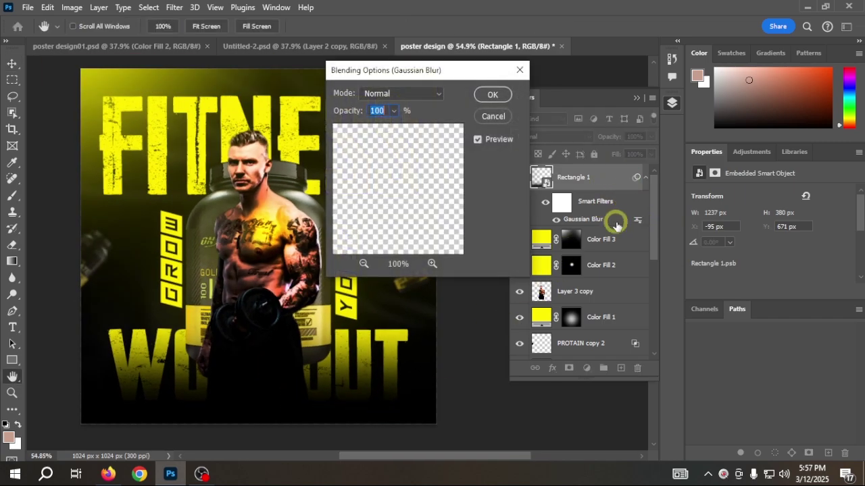
{"action": "left_click", "coordinate": [486, 117]}
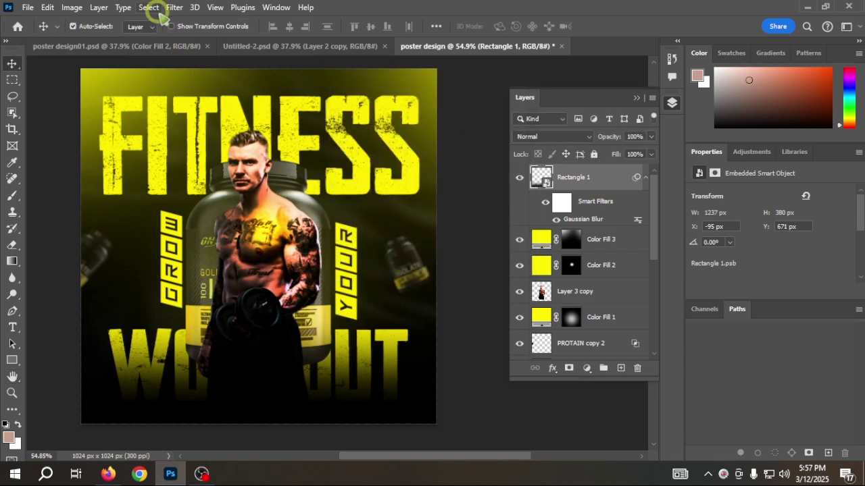
{"action": "left_click", "coordinate": [174, 8]}
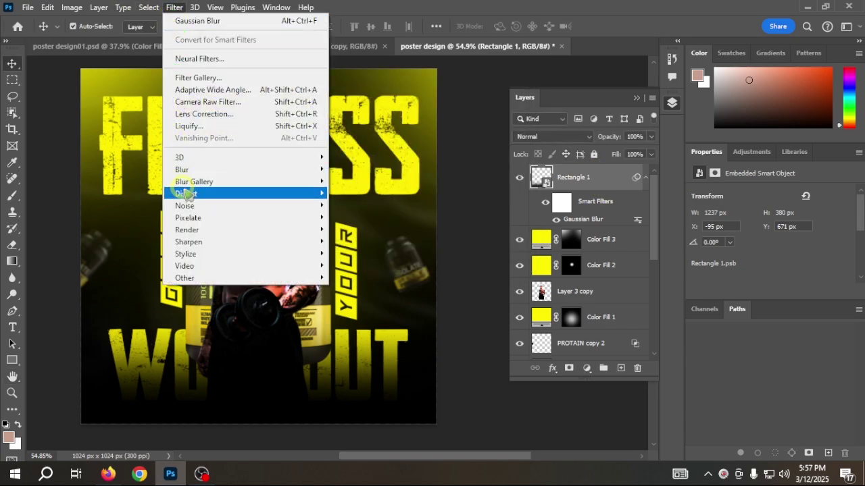
{"action": "mouse_move", "coordinate": [193, 169]}
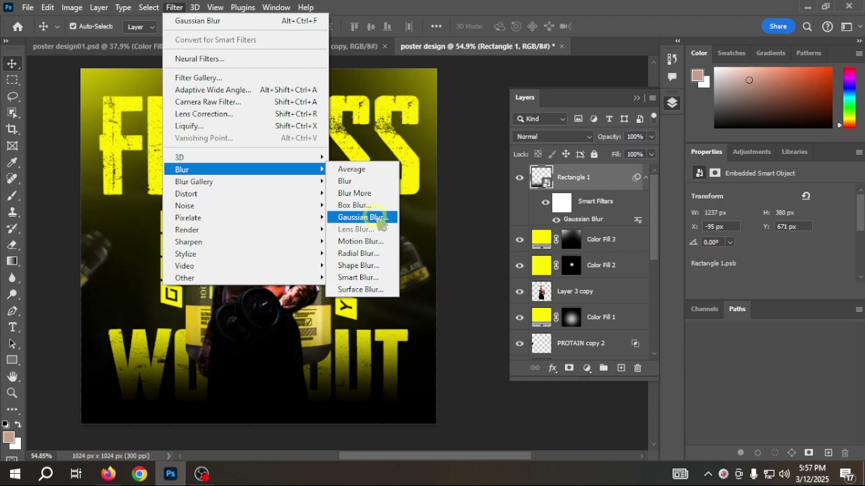
{"action": "left_click", "coordinate": [379, 218]}
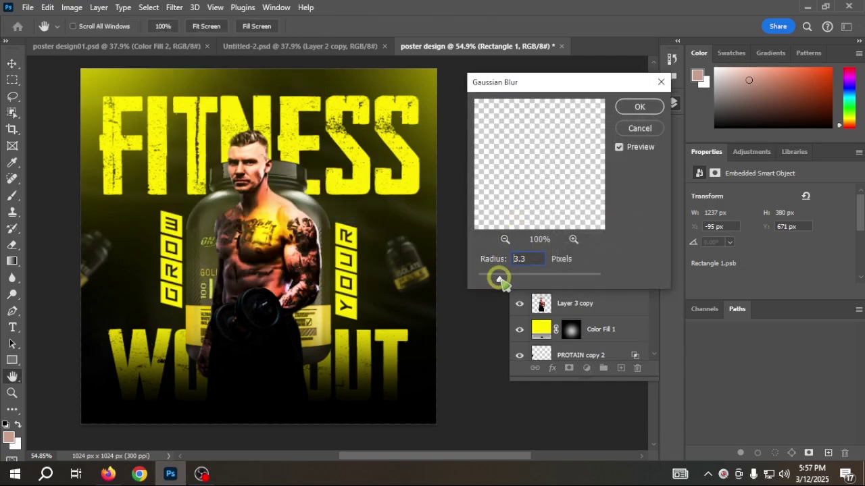
{"action": "left_click_drag", "start_coordinate": [509, 279], "coordinate": [474, 283]}
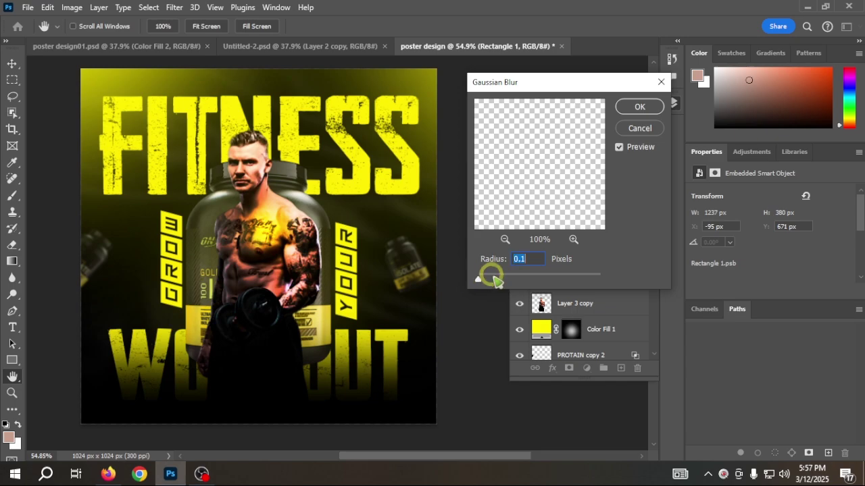
{"action": "left_click", "coordinate": [640, 129]}
Step: Nudge the blurred Rectangle 1 shadow up to Y 647 px over the poster's lower part
{"action": "scroll", "coordinate": [271, 413], "scroll_direction": "down", "scroll_amount": 2}
{"action": "scroll", "coordinate": [273, 412], "scroll_direction": "up", "scroll_amount": 4}
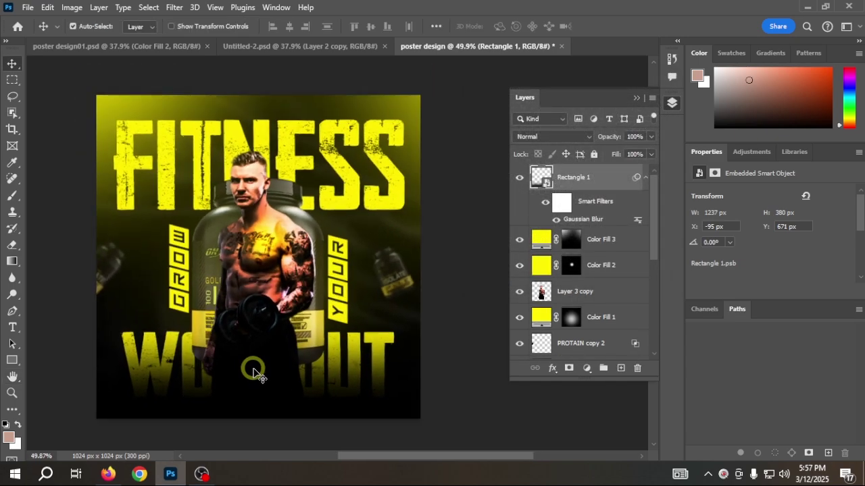
{"action": "scroll", "coordinate": [298, 304], "scroll_direction": "down", "scroll_amount": 3}
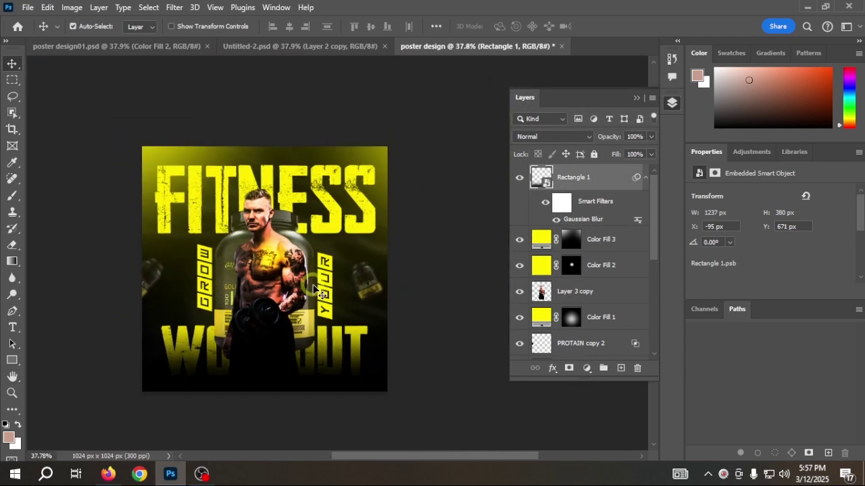
{"action": "scroll", "coordinate": [308, 298], "scroll_direction": "up", "scroll_amount": 1}
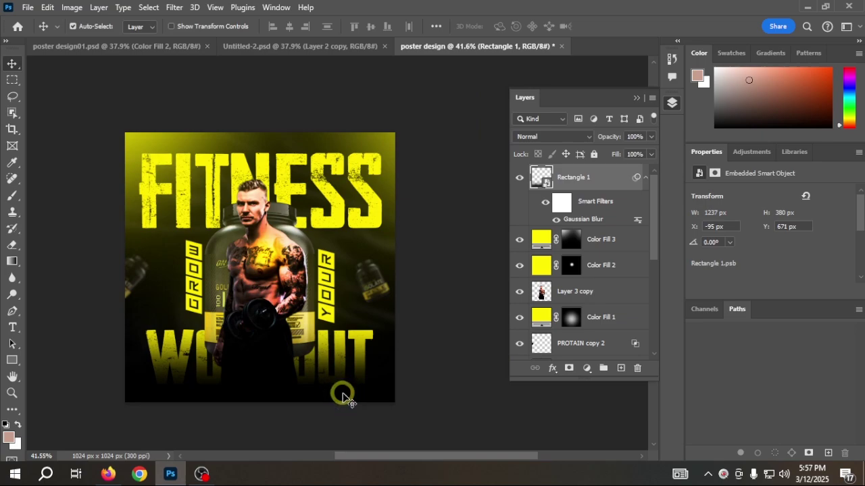
{"action": "key", "text": "Up"}
{"action": "key", "text": "Up"}
{"action": "key", "text": "Up"}
{"action": "key", "text": "Up"}
{"action": "key", "text": "Up"}
{"action": "key", "text": "Up"}
{"action": "key", "text": "Up"}
{"action": "key", "text": "Up"}
{"action": "key", "text": "Up"}
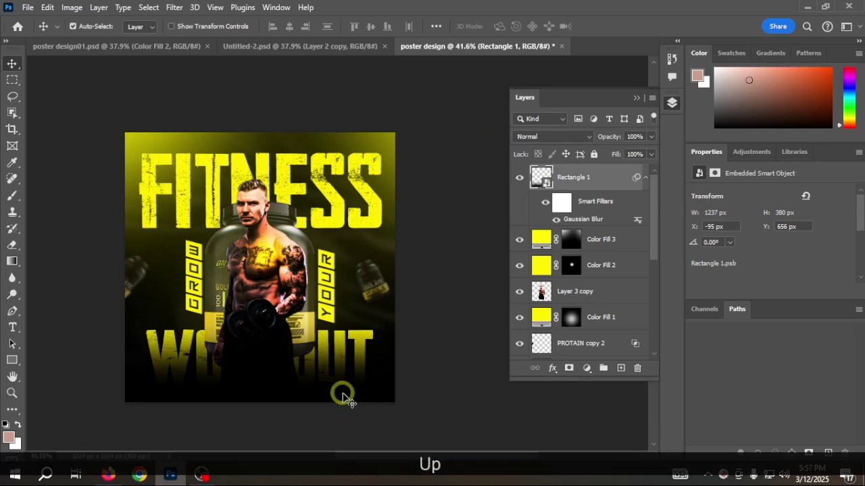
{"action": "key", "text": "Up"}
{"action": "key", "text": "Up"}
{"action": "key", "text": "Up"}
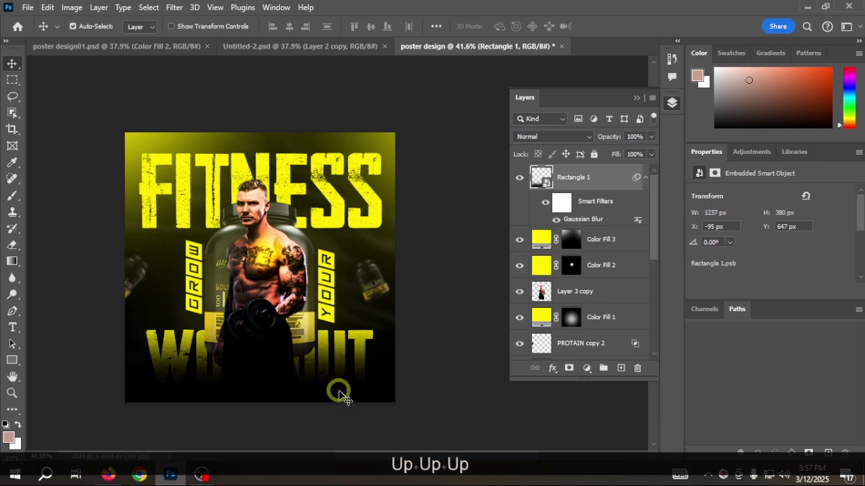
Step: Nudge the Rectangle 1 shadow back down to Y 657 px
{"action": "scroll", "coordinate": [341, 384], "scroll_direction": "up", "scroll_amount": 1}
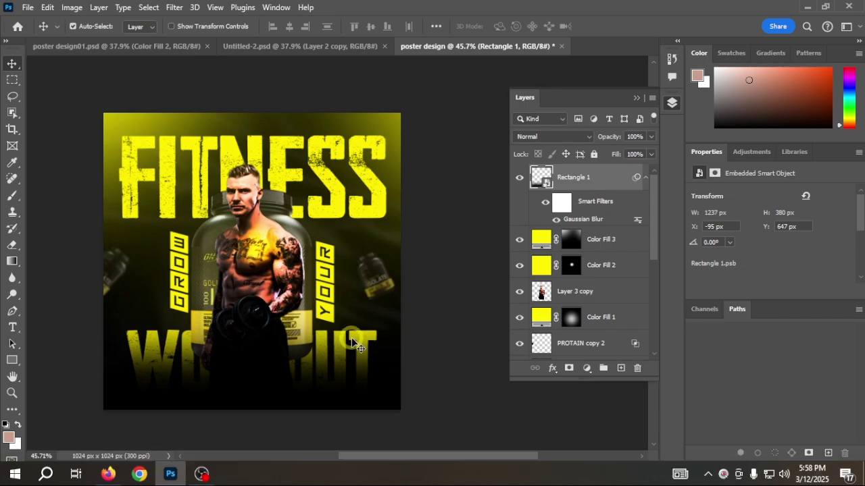
{"action": "key", "text": "Down"}
{"action": "key", "text": "Down"}
{"action": "key", "text": "Down"}
{"action": "key", "text": "Down"}
{"action": "key", "text": "Down"}
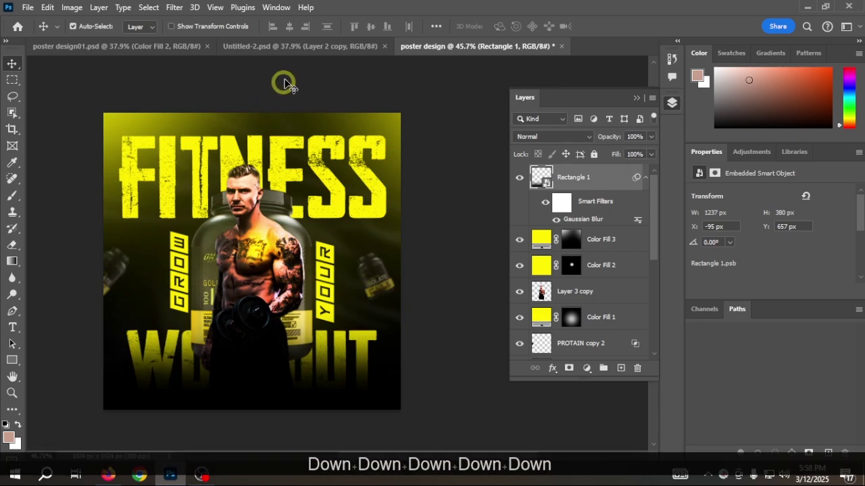